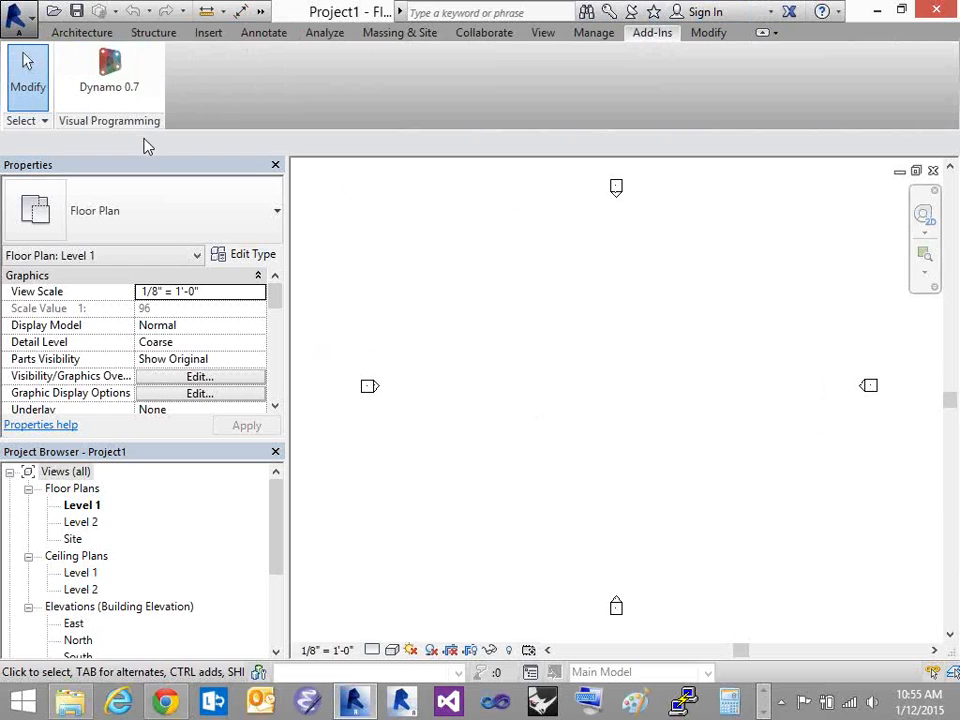
Launch Dynamo 0.7 from Revit, create a new blank graph and narrow its node library
click(90, 85)
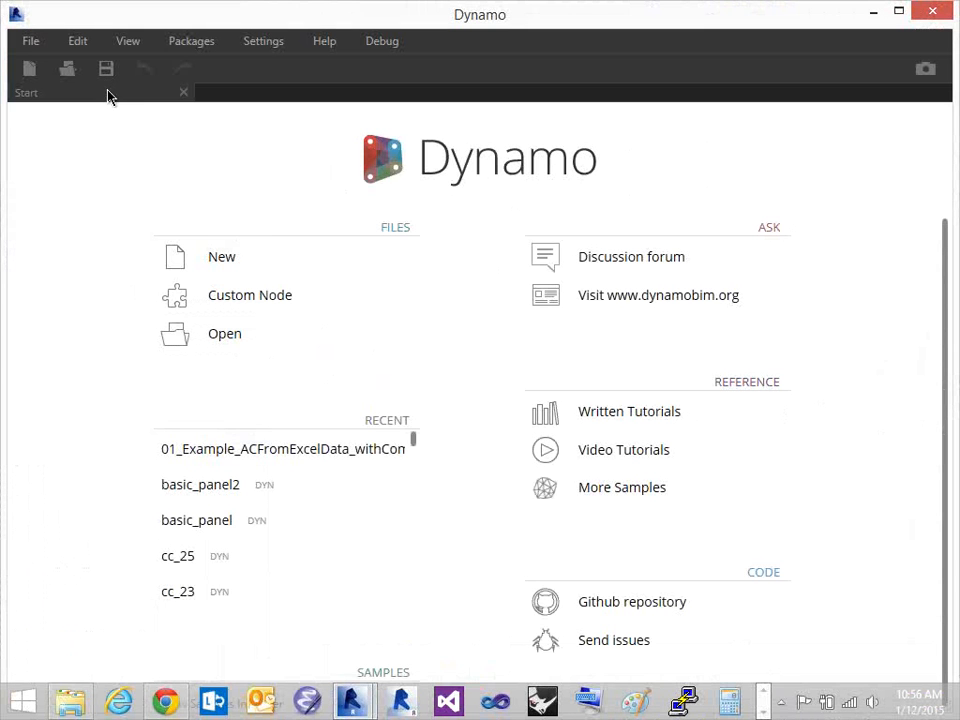
click(222, 256)
drag(320, 208, 176, 215)
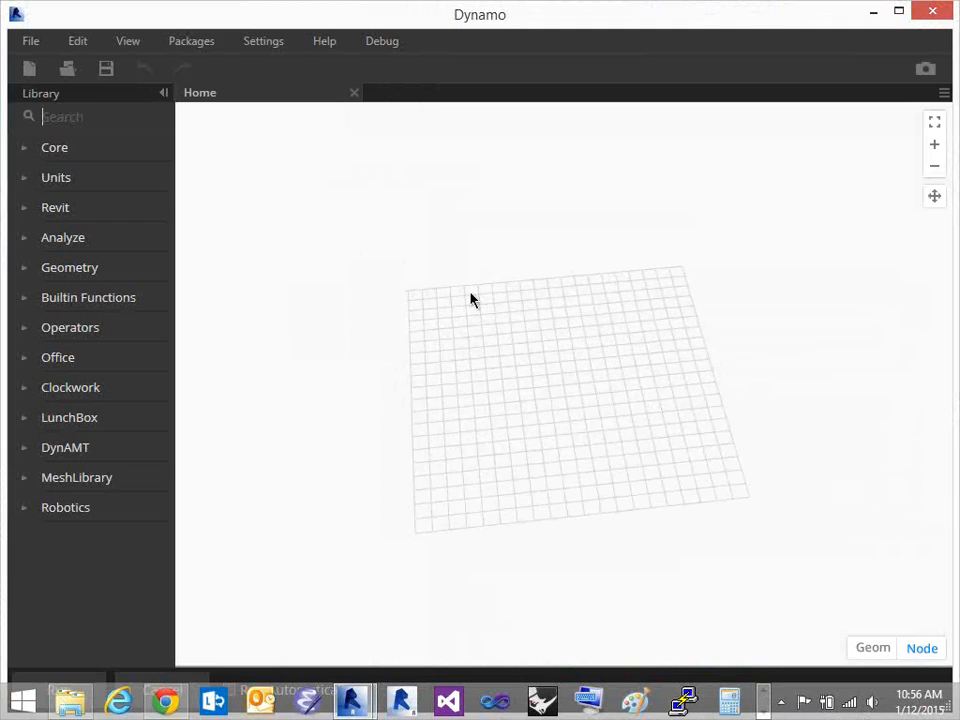
Place a code block above the grid and begin a list with Point.ByCoordinates(0, 0)
double_click(426, 251)
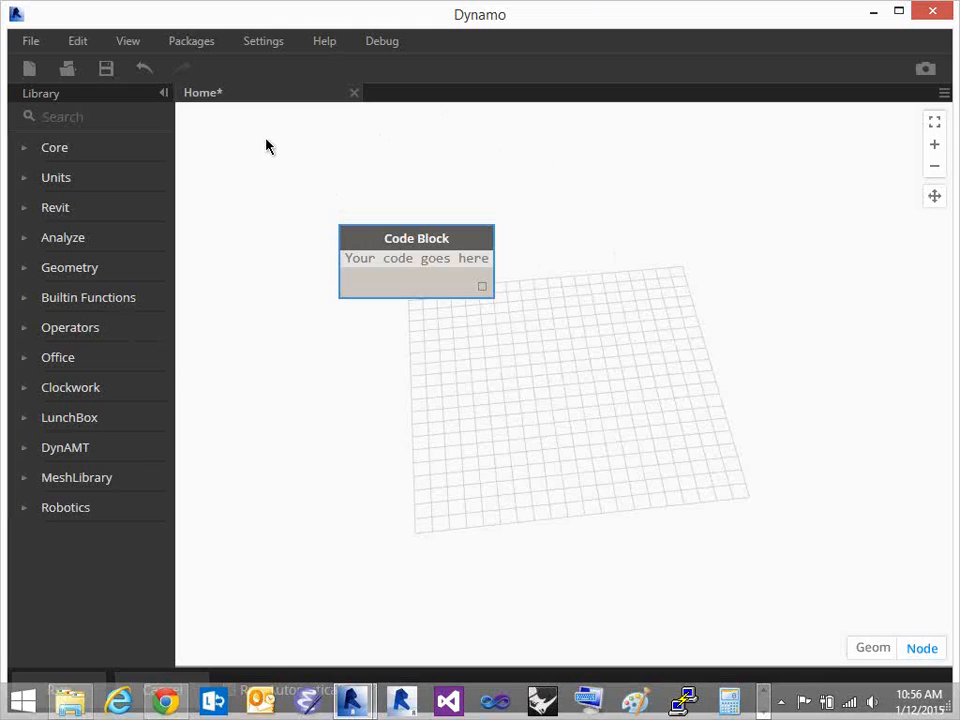
text({)
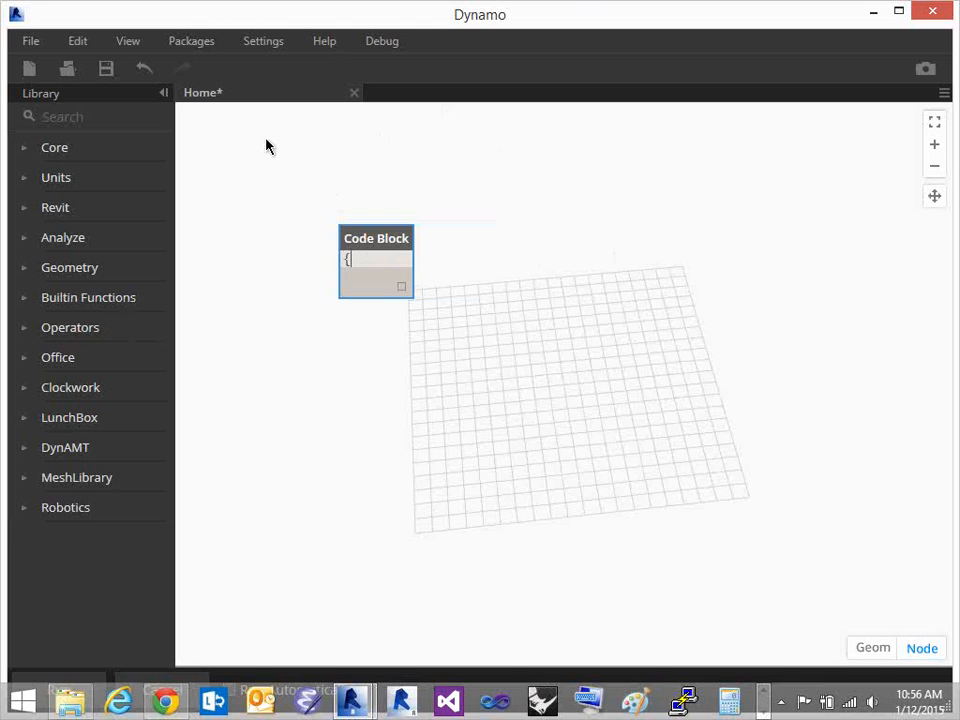
text(Point.By)
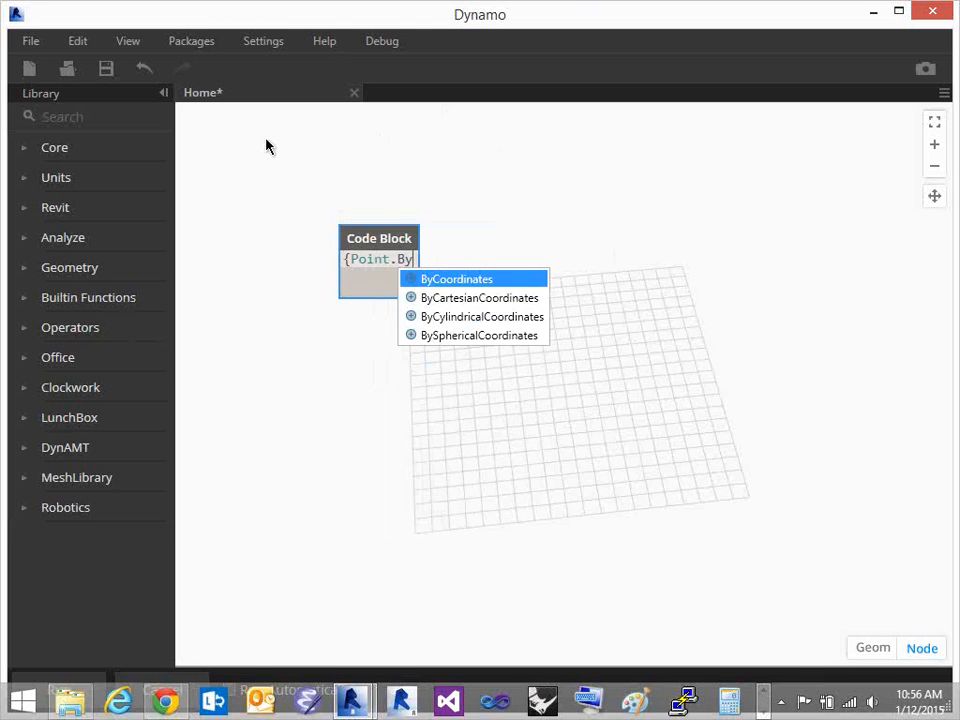
key(Return)
text(()
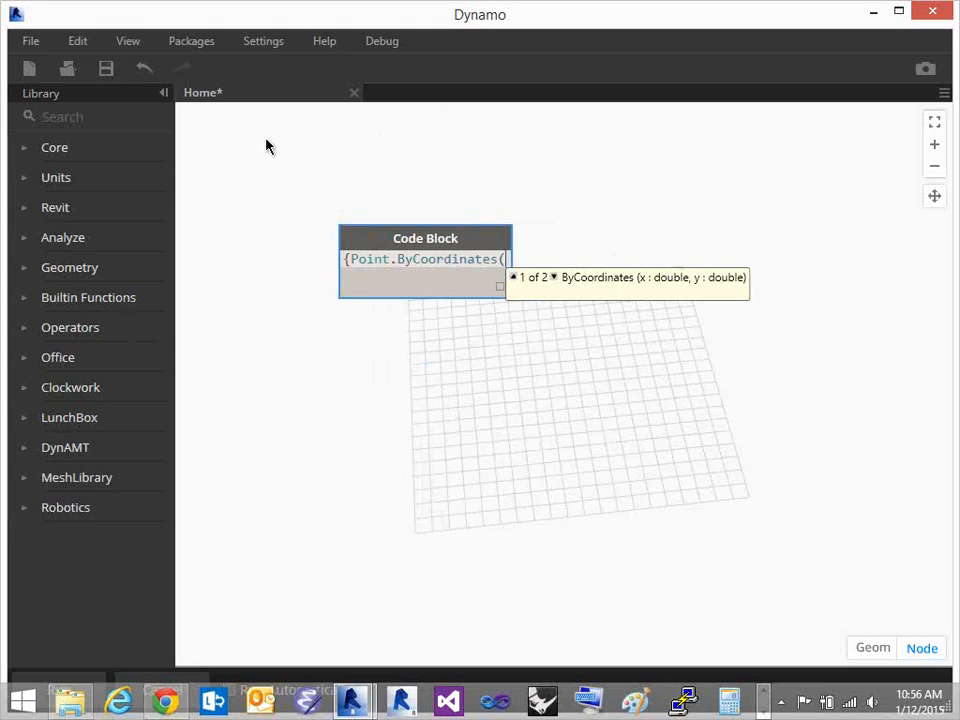
text(0, 0),)
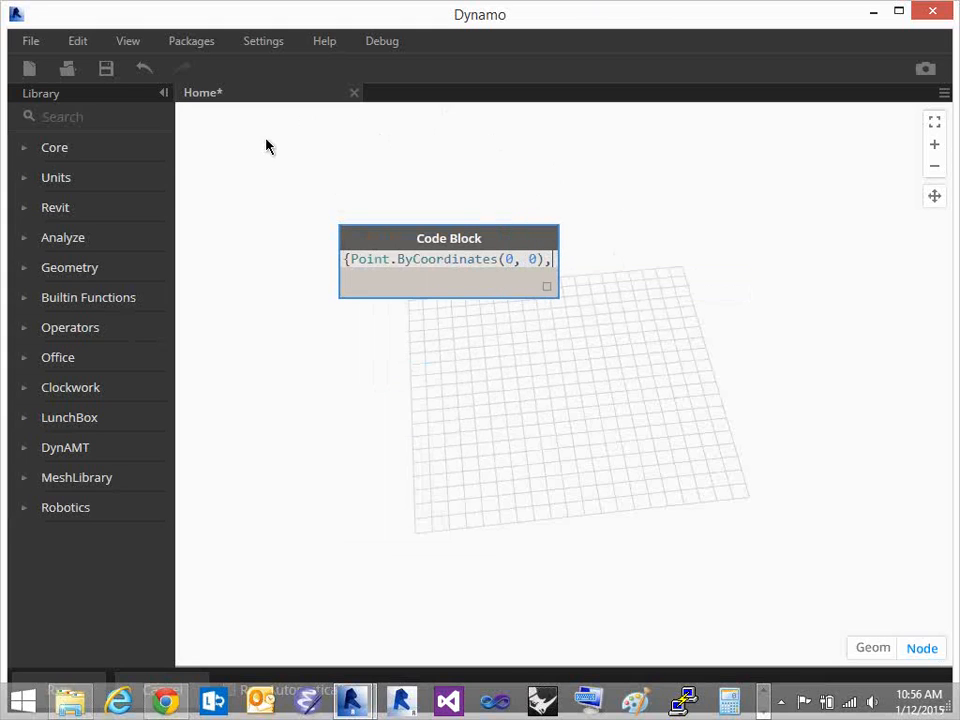
Add a second list entry, Point.ByCoordinates(4, width), on a new line of the code block
key(Return)
text(Point.By)
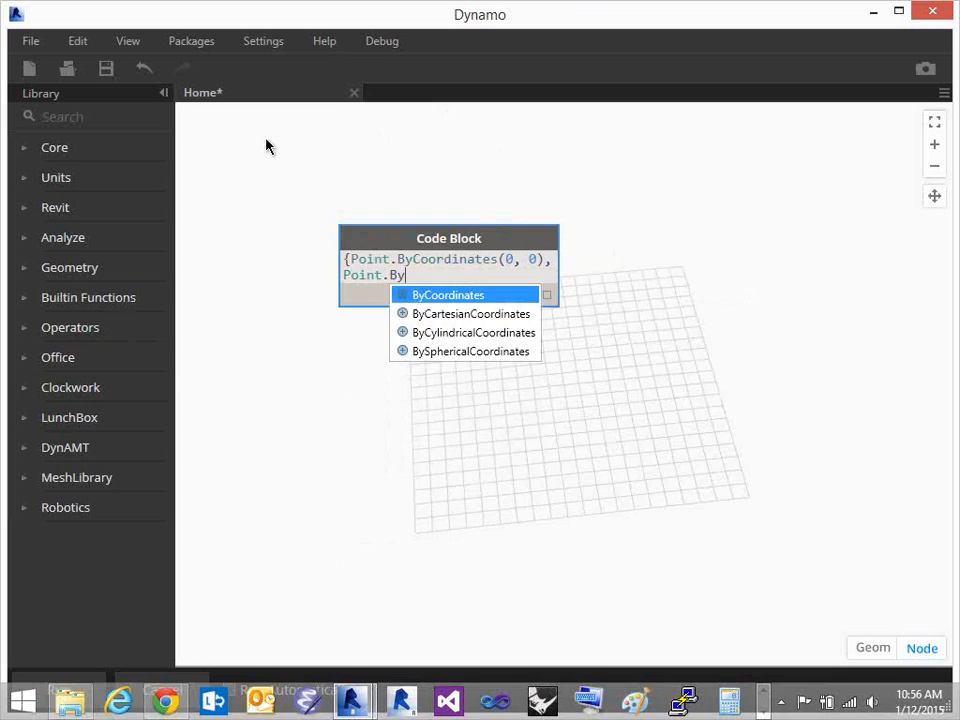
key(Return)
text(()
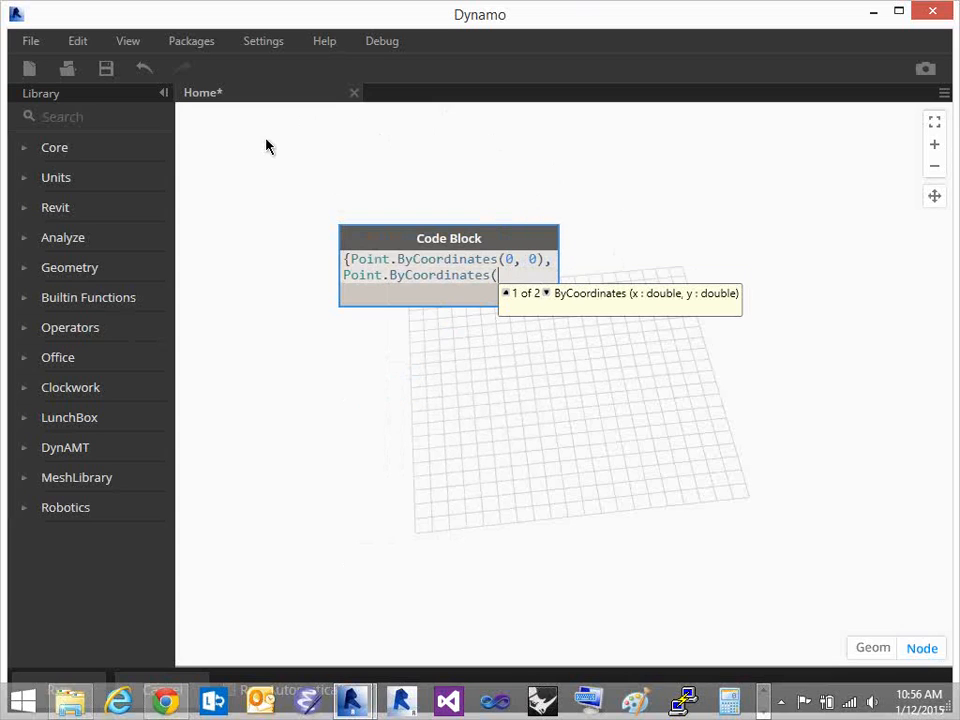
text(4, width)
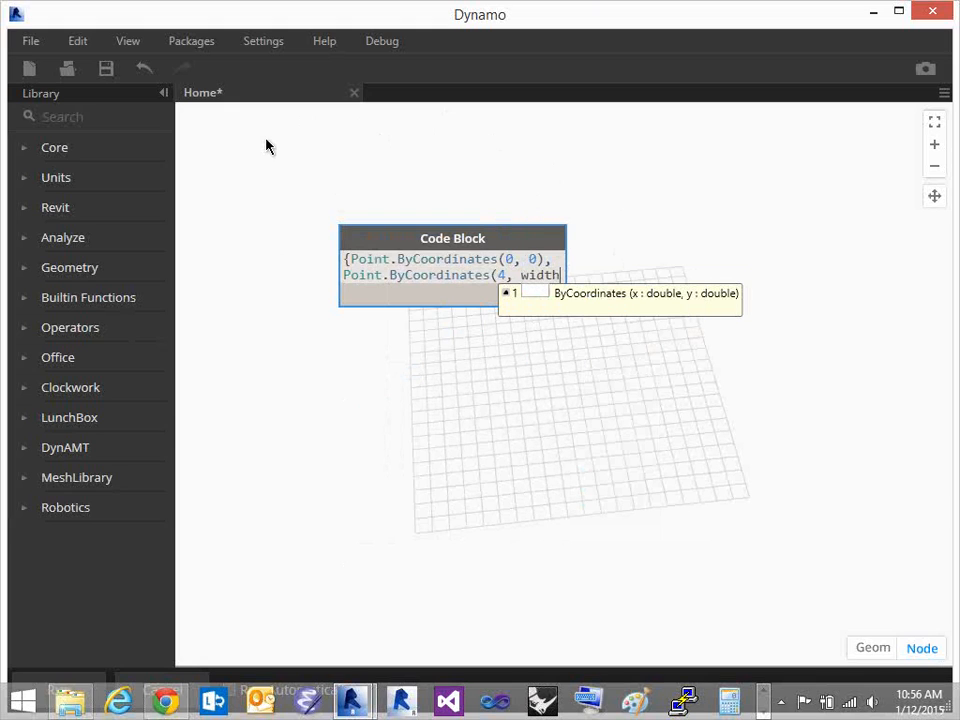
text(),)
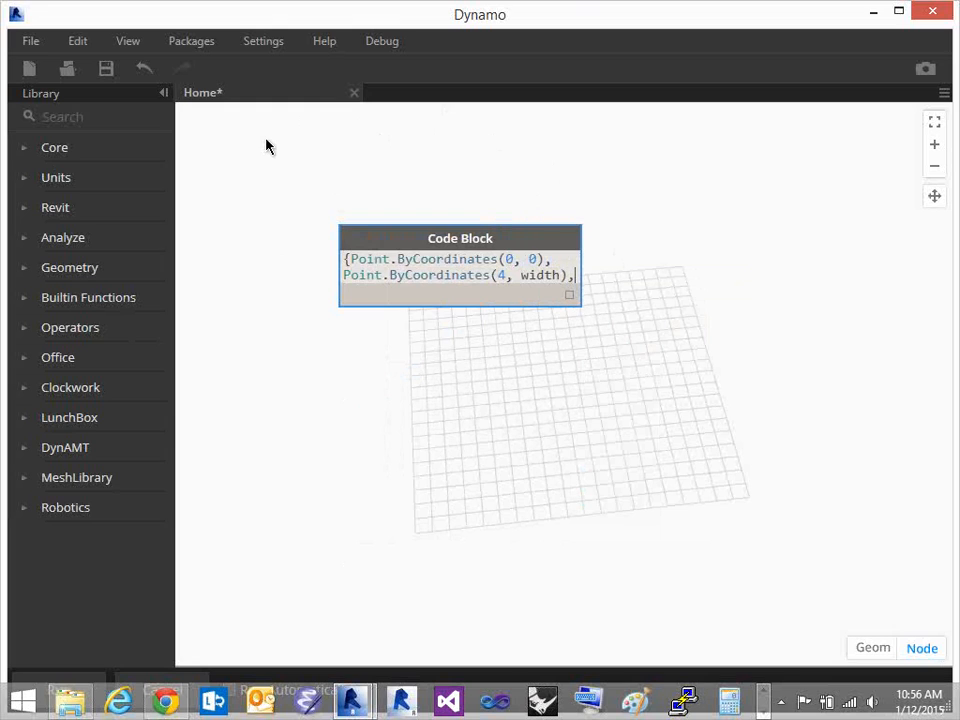
Add a third list entry, Point.ByCoordinates(8, 0), on a new line of the code block
key(Return)
text(Point.By)
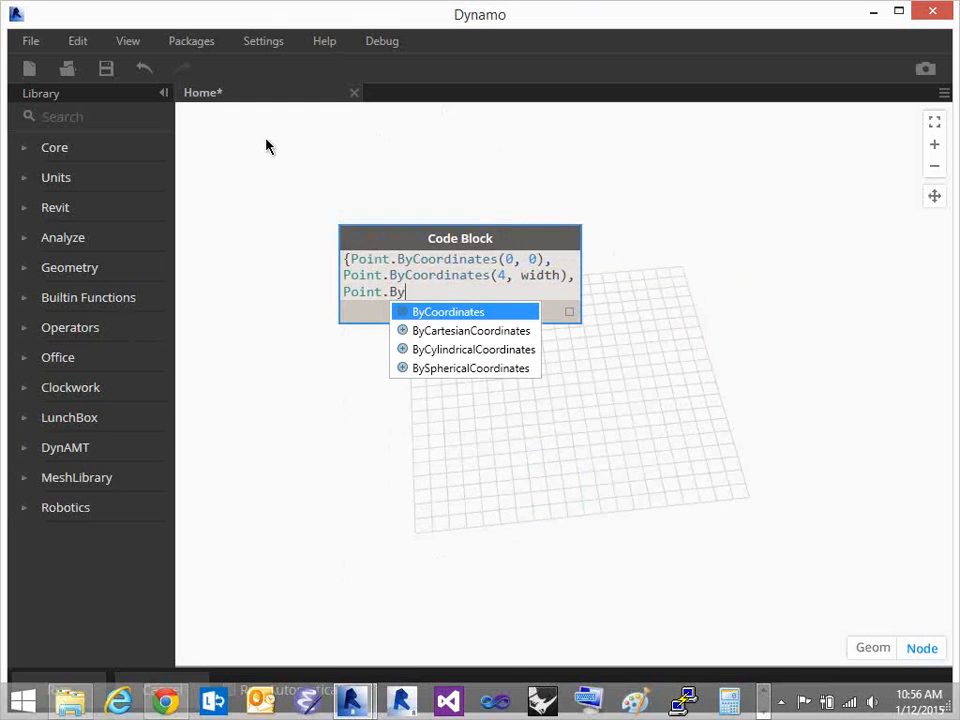
key(Return)
text((8)
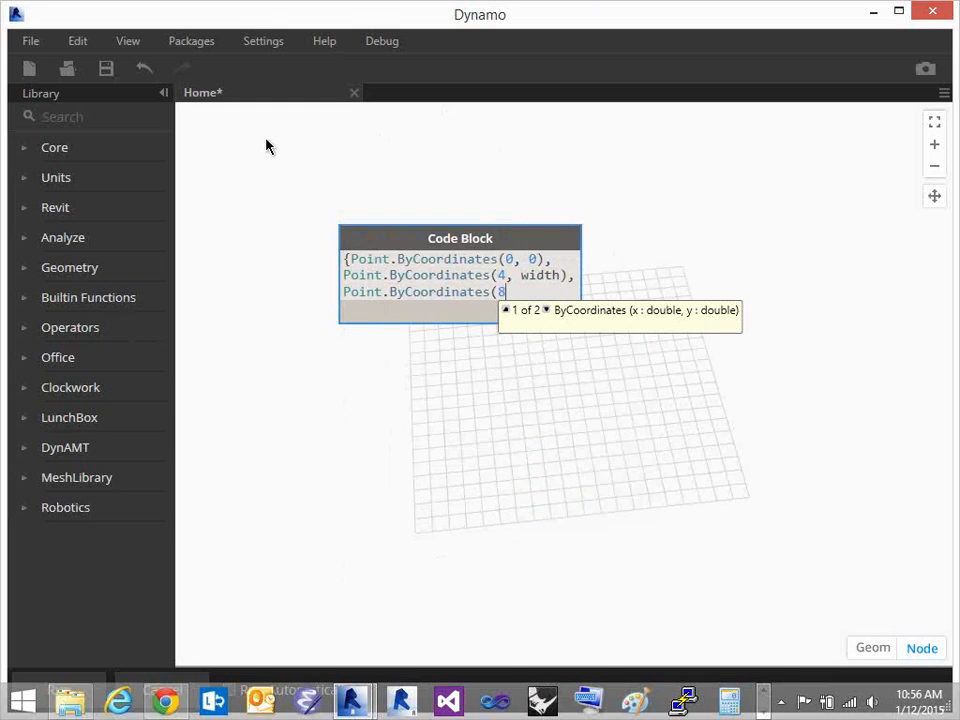
text(, 0),)
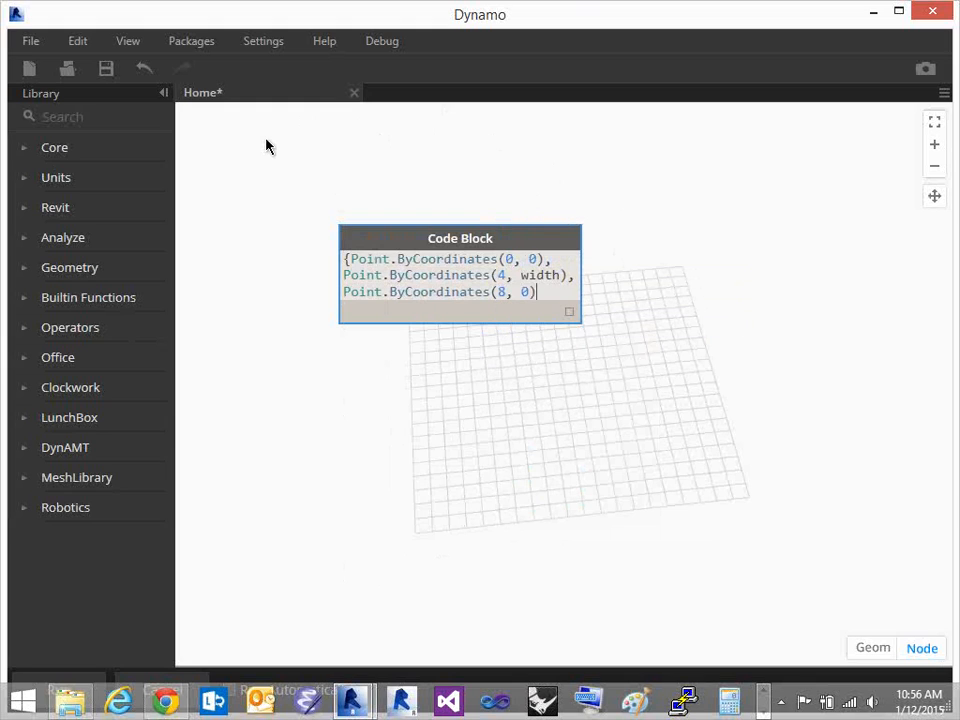
Add a fourth list entry, Point.ByCoordinates(12, -width), on a new line of the code block
key(Return)
text(Point.By)
key(Return)
text((12, -width)
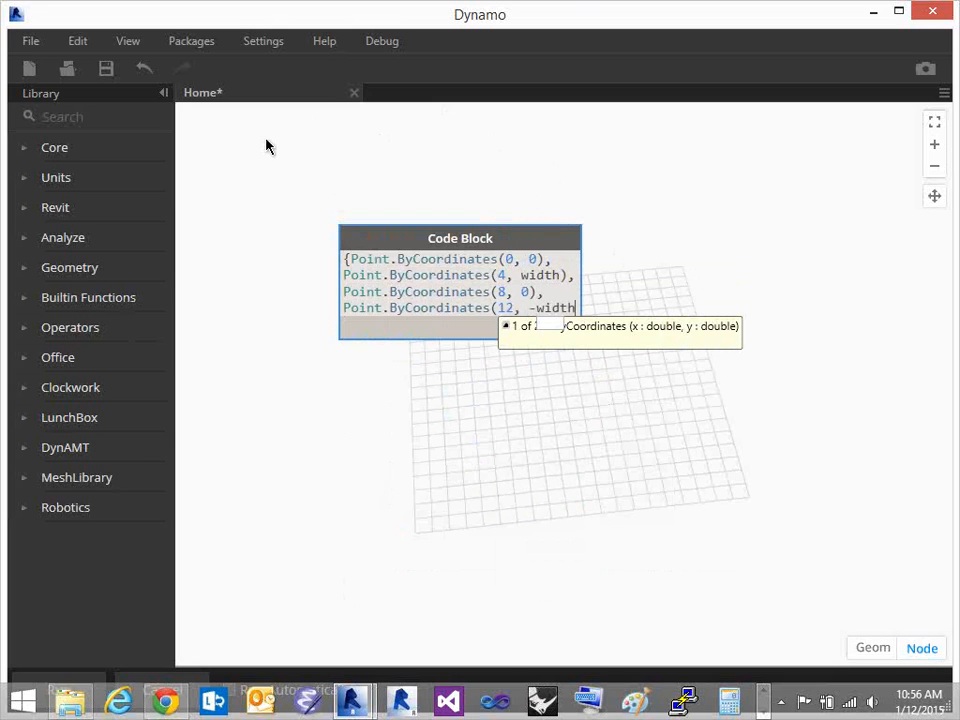
text(),)
Add the last list entry, Point.ByCoordinates(16, 0), close the list with a brace and commit the code block
key(Return)
text(P)
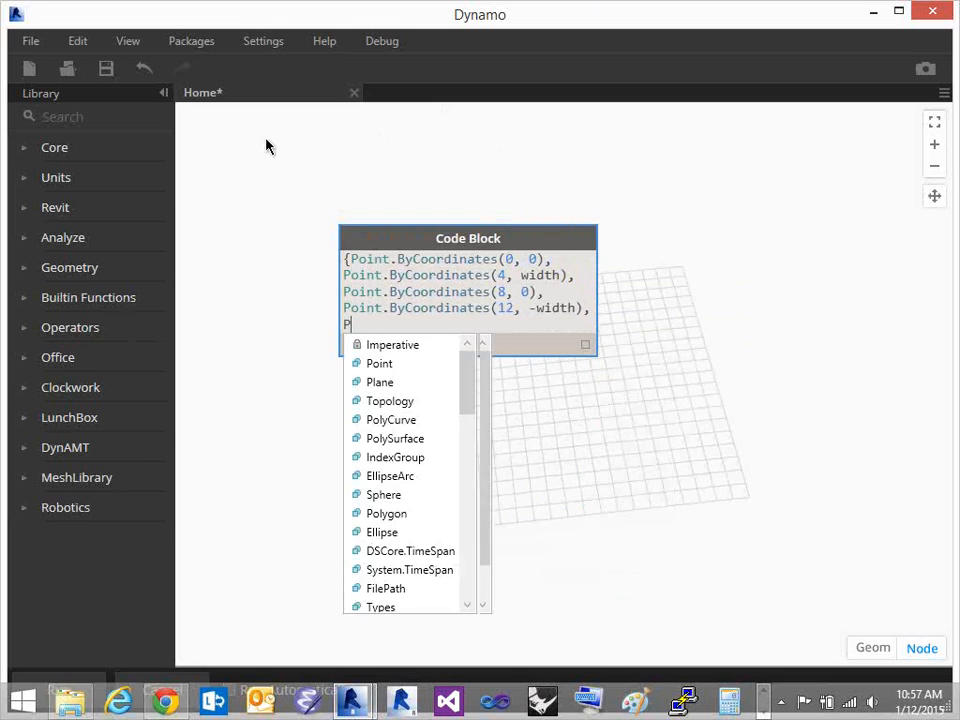
text(oint.ByCoordinates)
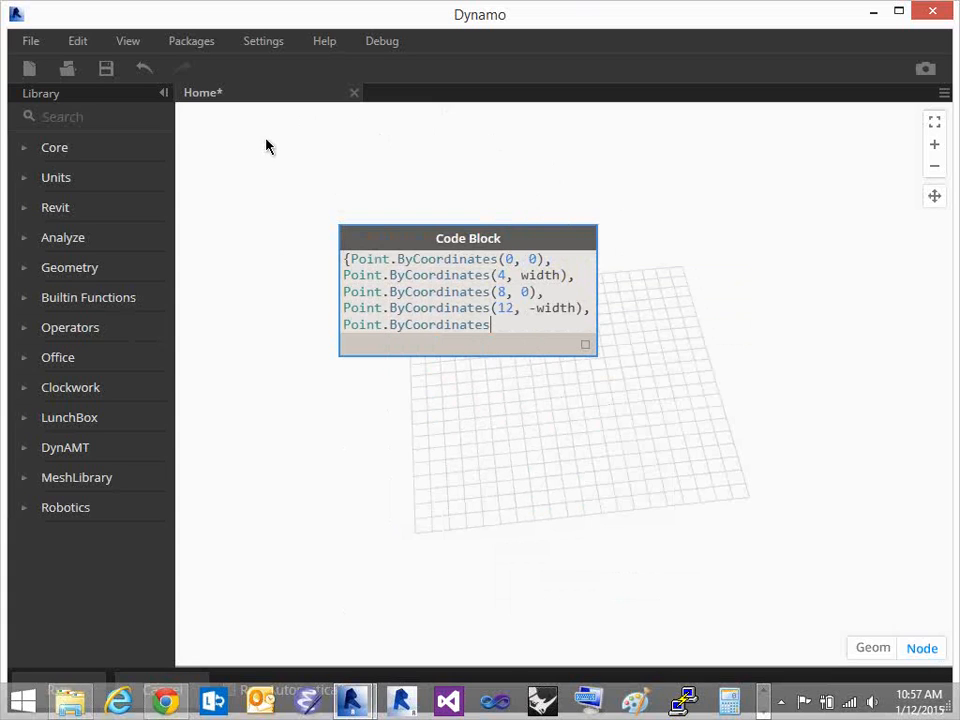
text((16)
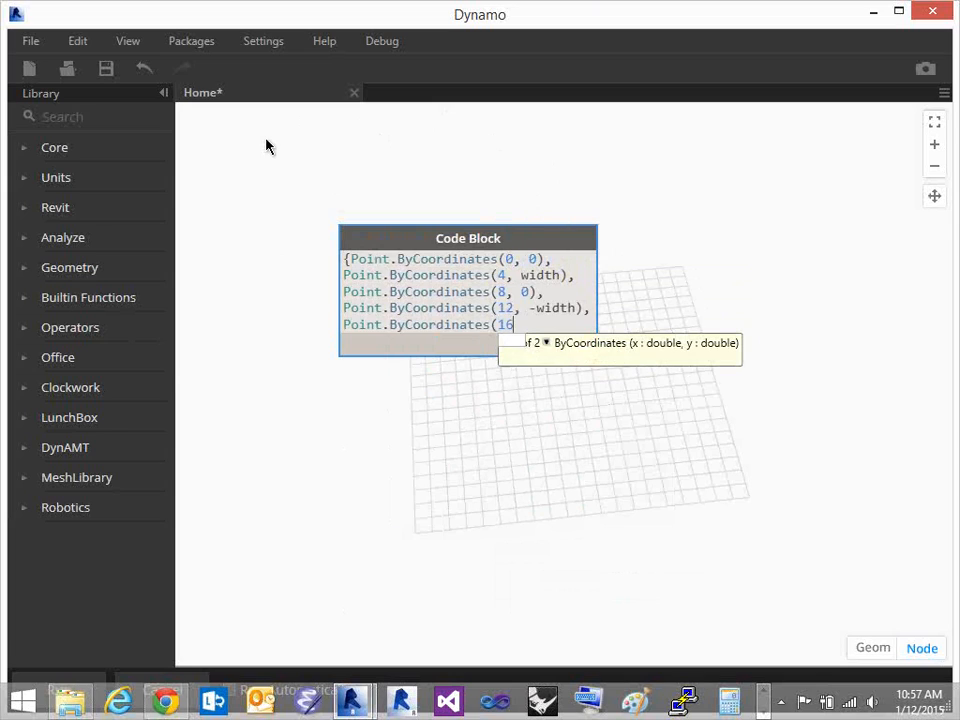
text(, 0) })
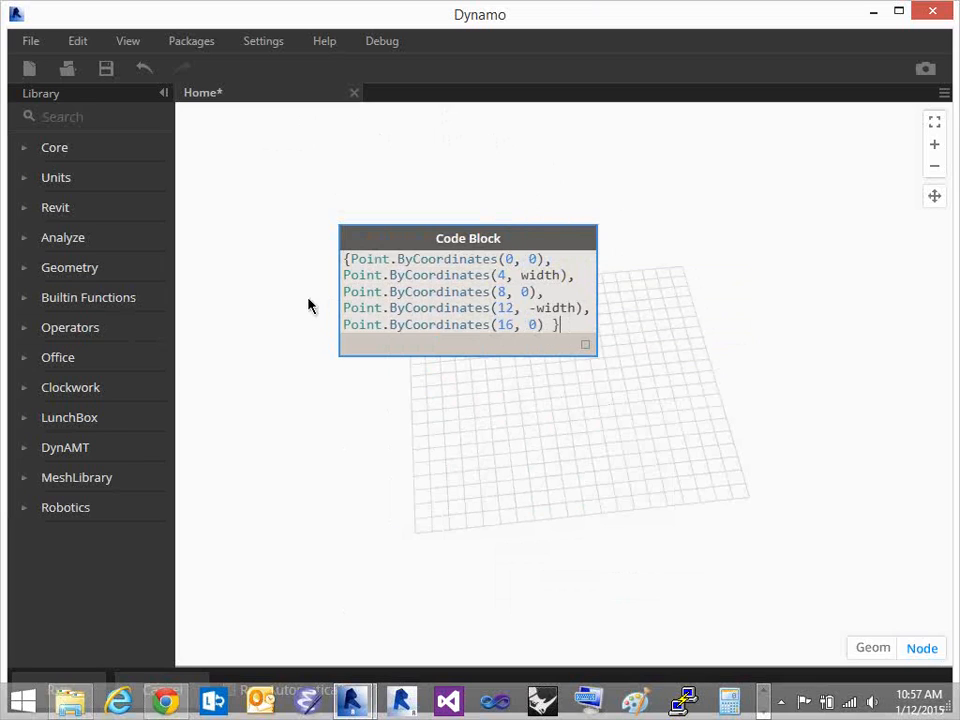
click(349, 262)
click(623, 514)
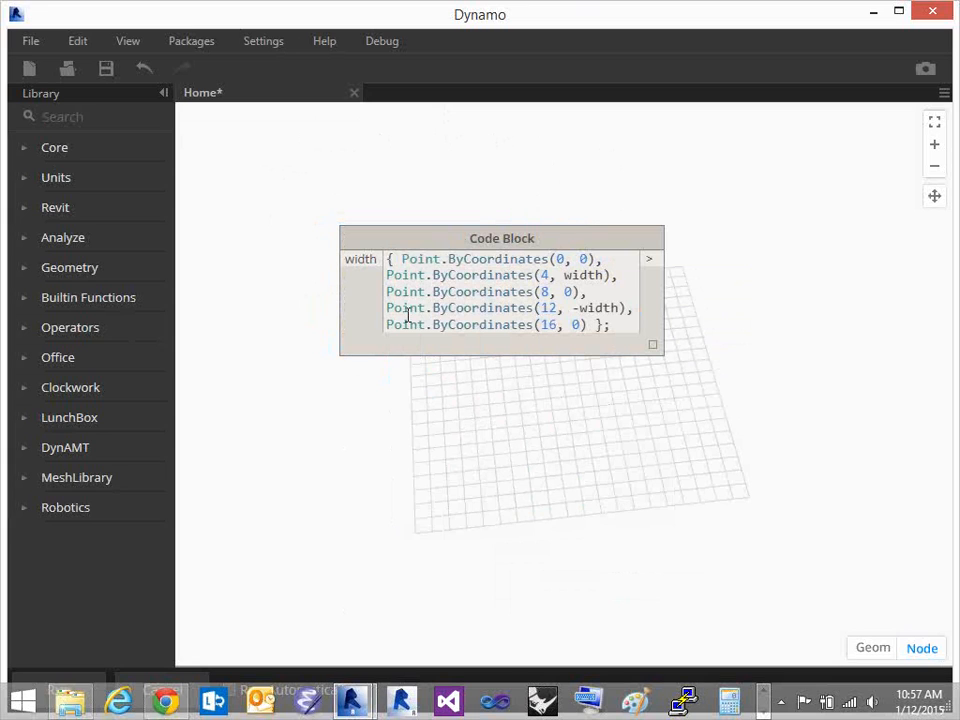
Move the code block up slightly, add a Double Slider node and set the slider's maximum to 5
drag(475, 232, 516, 195)
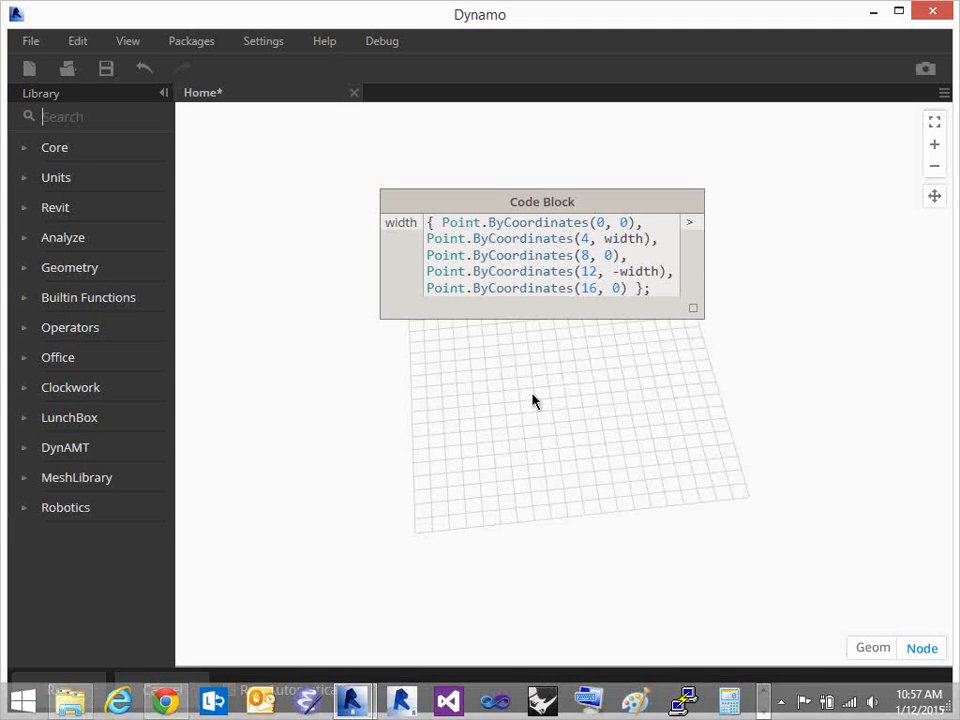
text(slider)
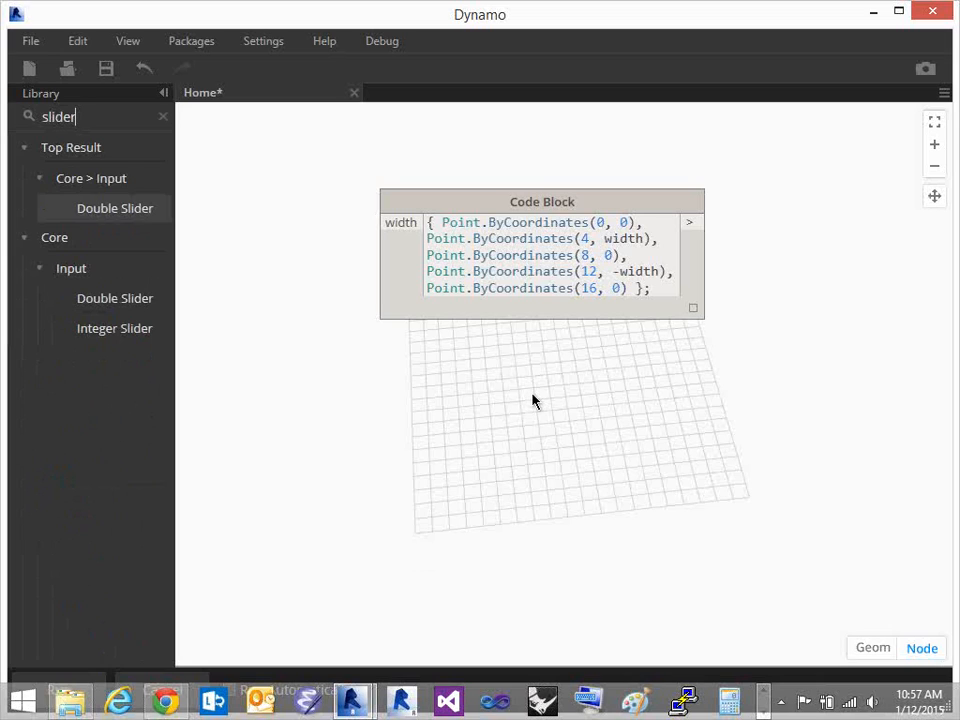
click(120, 211)
click(617, 362)
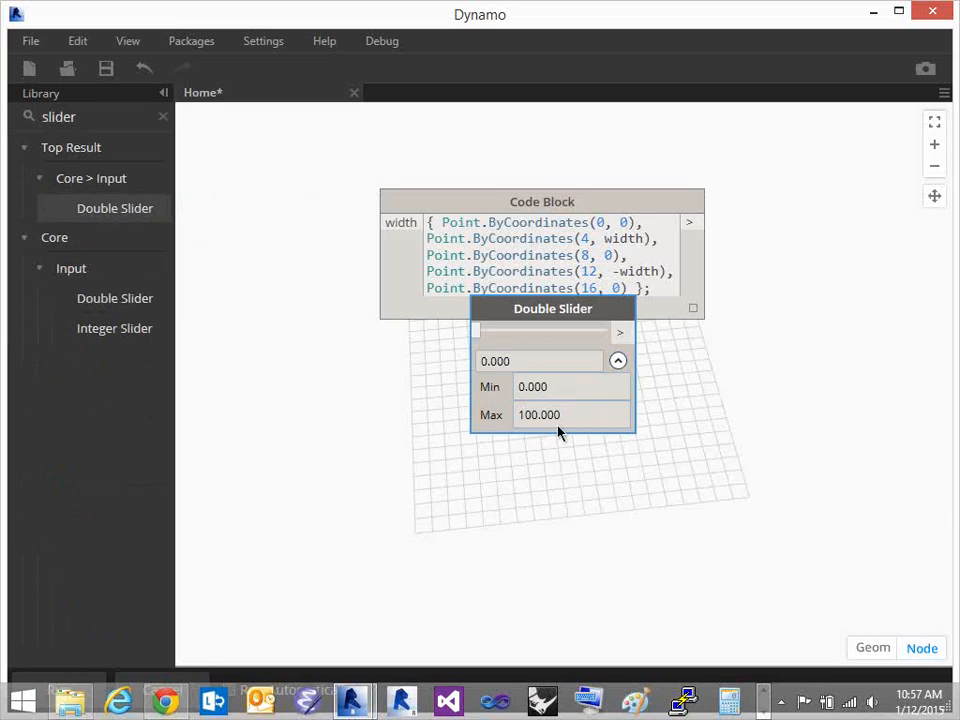
text(5)
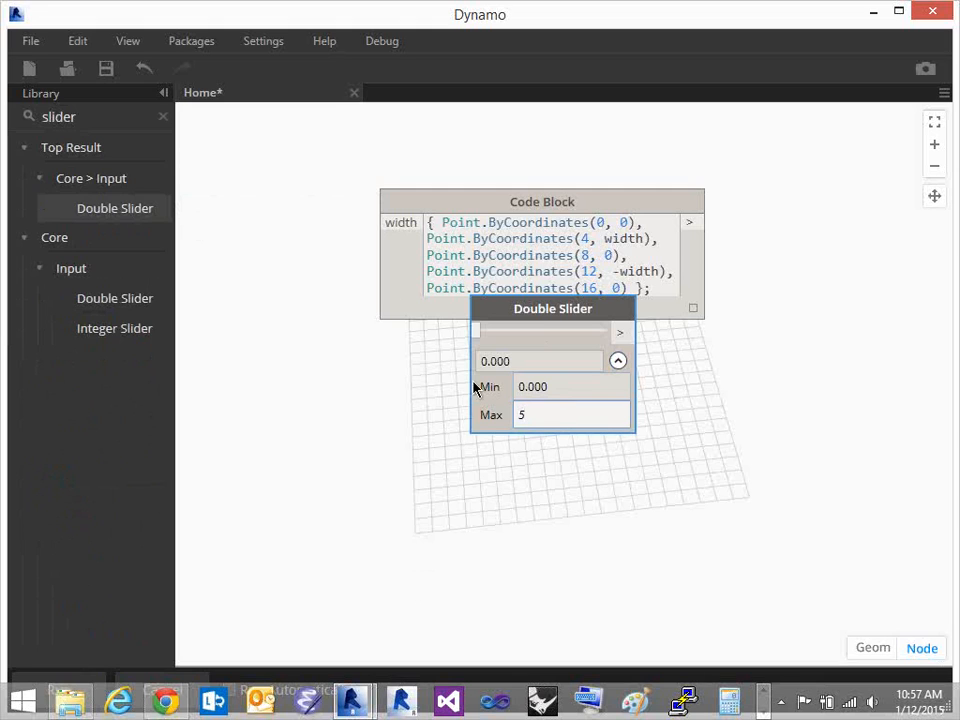
key(Return)
Arrange the Double Slider beside the code block and connect its output to the code block's width input
drag(558, 322, 288, 165)
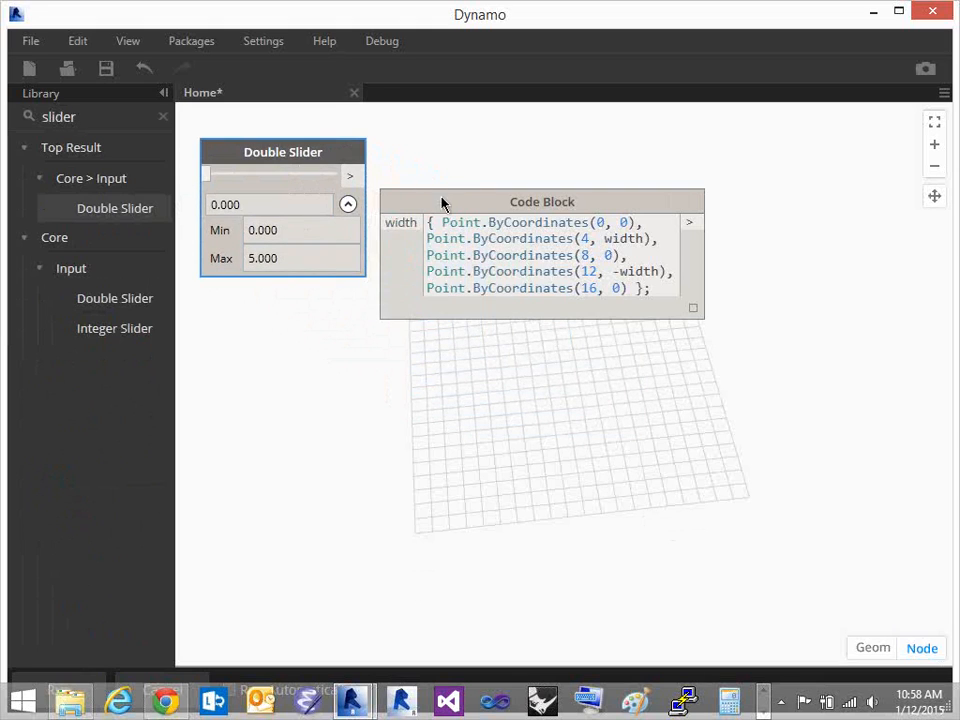
drag(439, 192, 488, 141)
drag(352, 176, 450, 173)
drag(504, 152, 550, 175)
drag(330, 153, 360, 161)
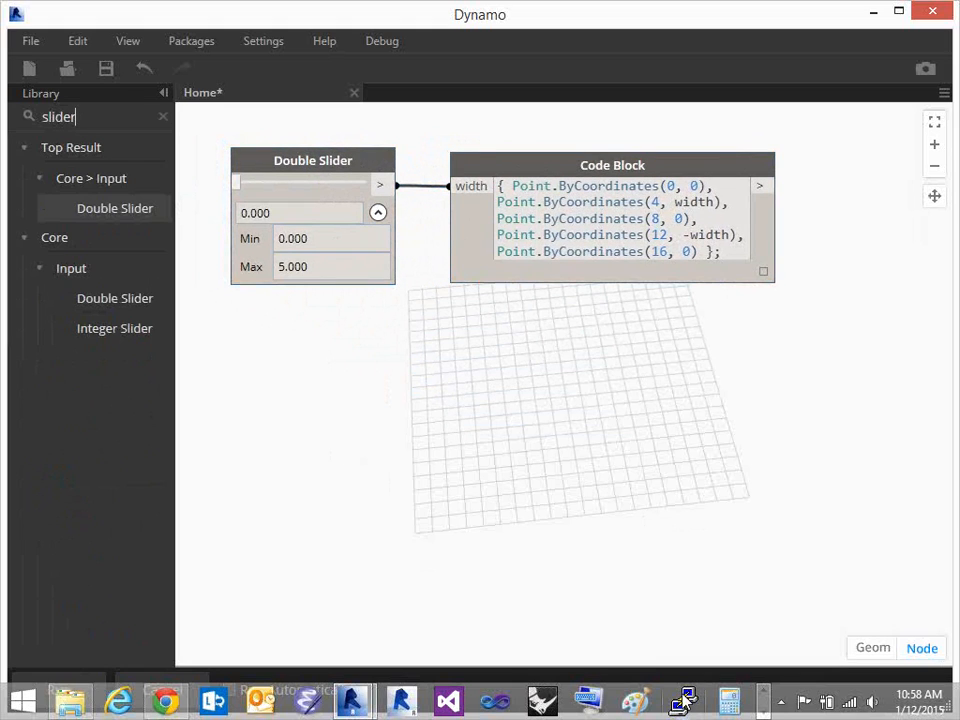
Maximize the Dynamo window, enable automatic running and adjust the width slider to about 2.518
click(899, 12)
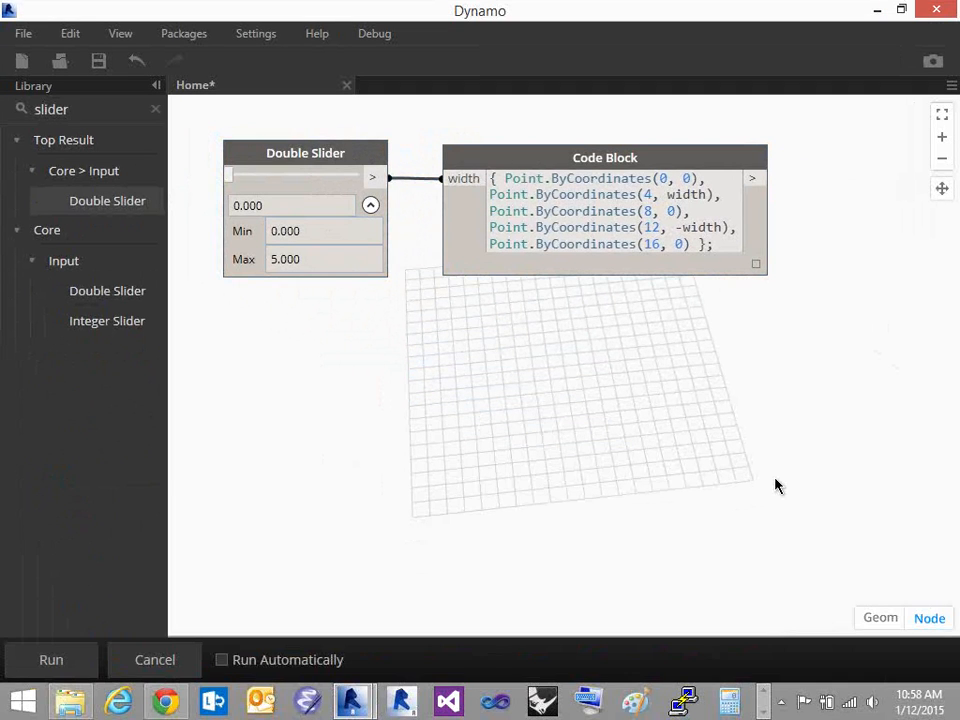
drag(236, 178, 270, 177)
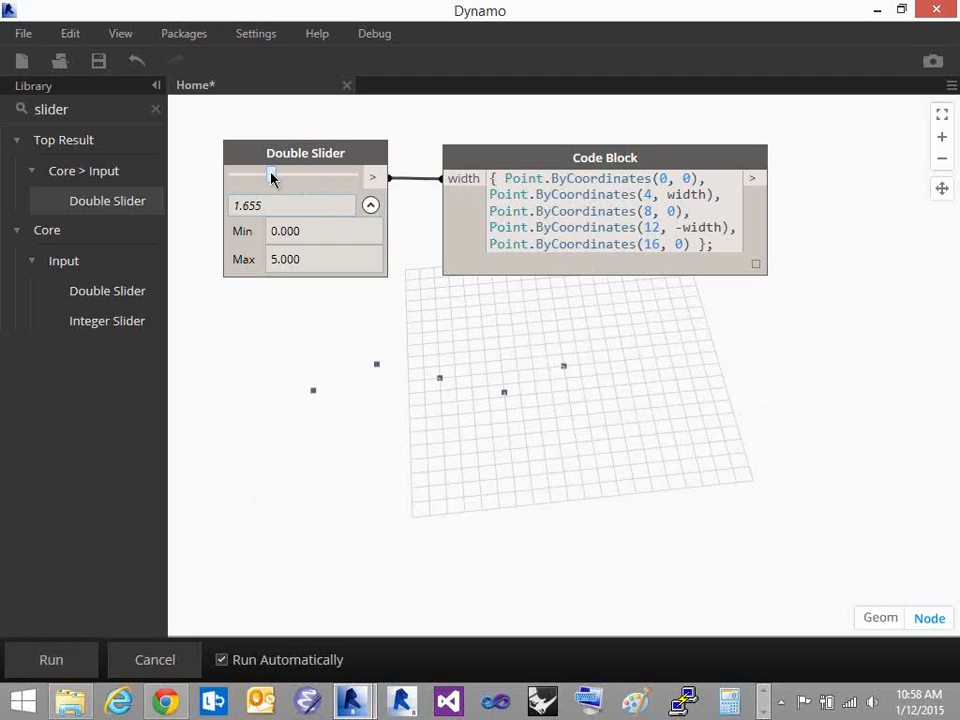
mouse_move(271, 177)
mouse_down()
mouse_move(343, 178)
mouse_move(257, 180)
mouse_move(366, 174)
mouse_move(273, 183)
mouse_up()
middle_drag(623, 356, 592, 364)
drag(239, 186, 265, 190)
middle_drag(640, 370, 599, 399)
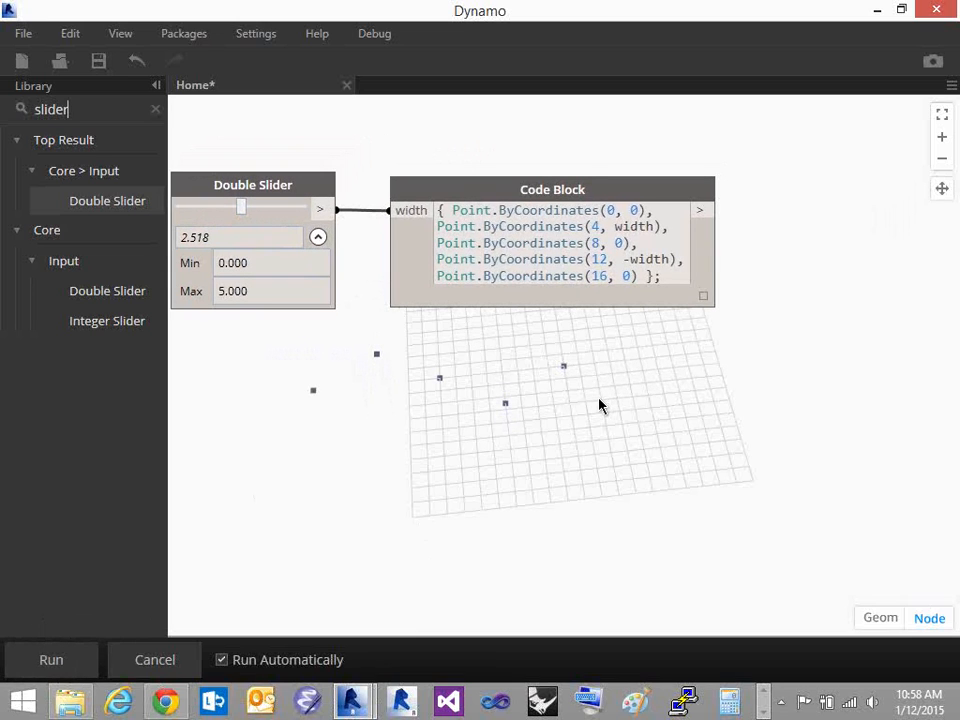
Search the node library for "nurb", widen the library pane to fit the full node names, and clear the search
key(Escape)
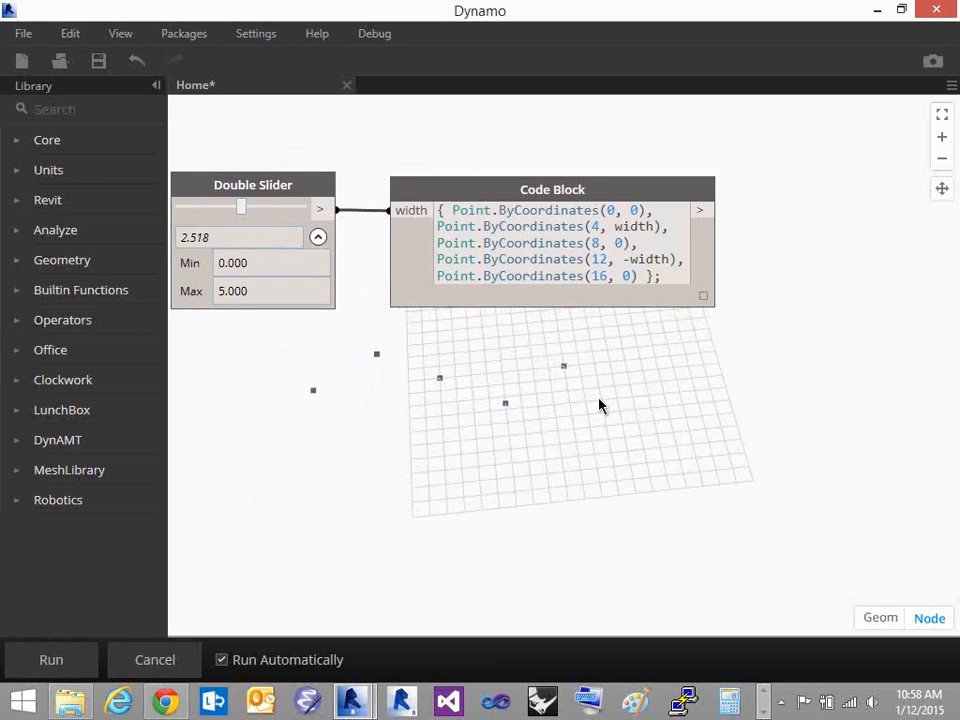
text(p)
key(BackSpace)
text(nurb)
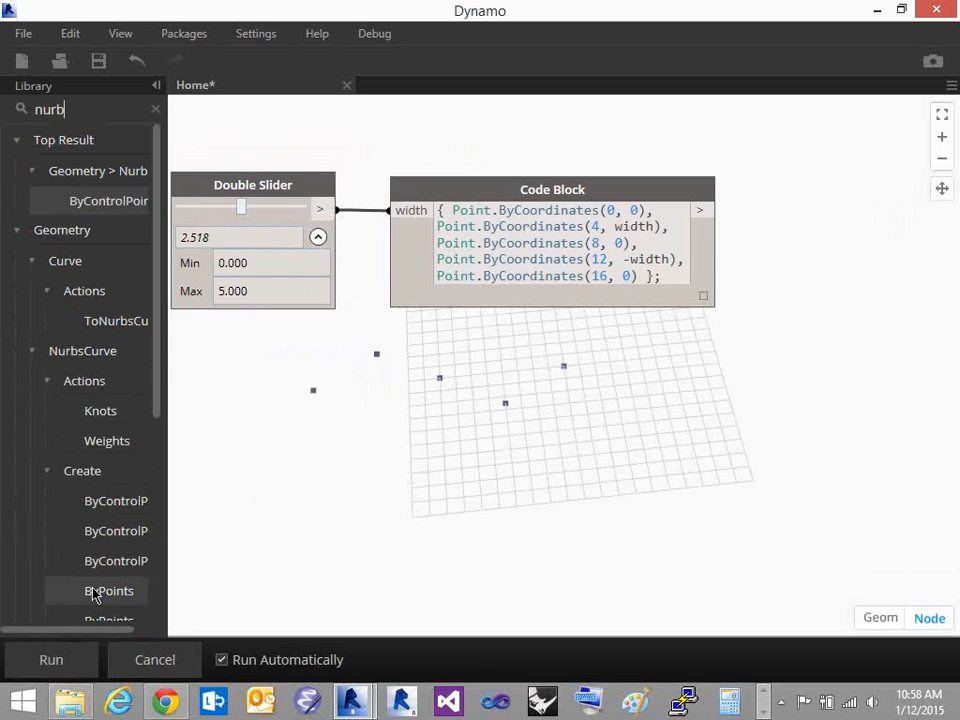
drag(177, 541, 229, 541)
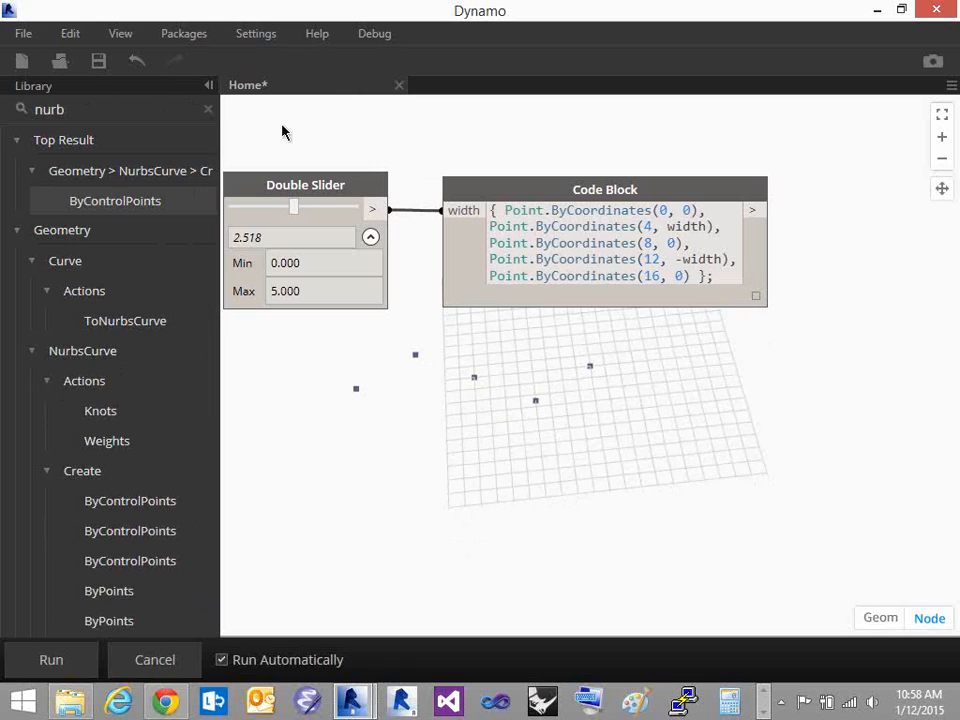
click(208, 108)
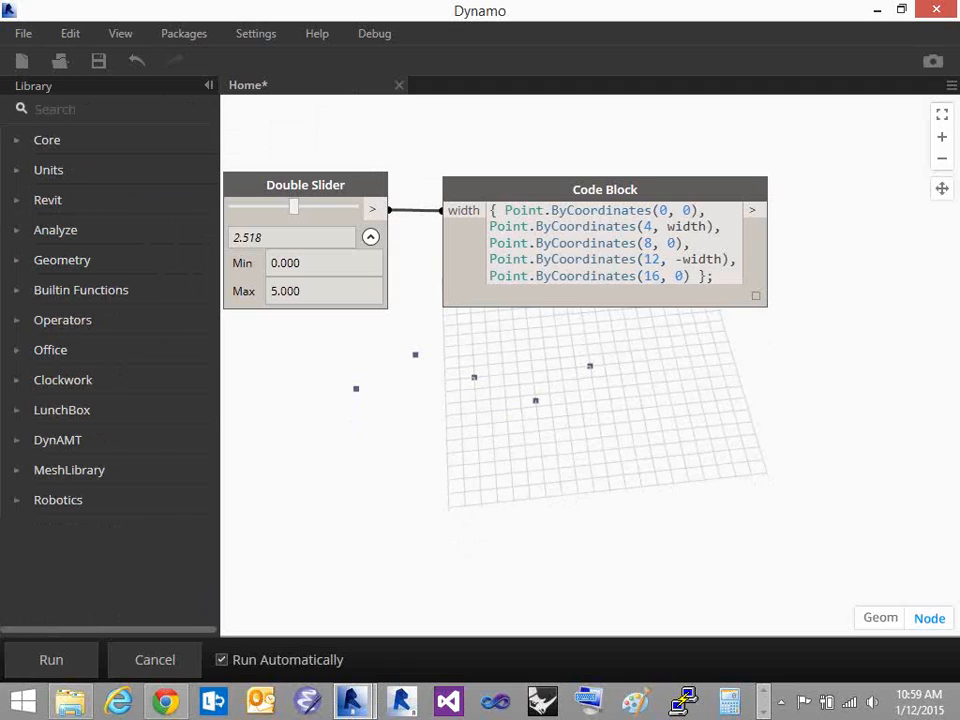
Search the library for "nurbs" and add the NurbsCurve.ByPoints node that takes only a list of points
text(nurbs)
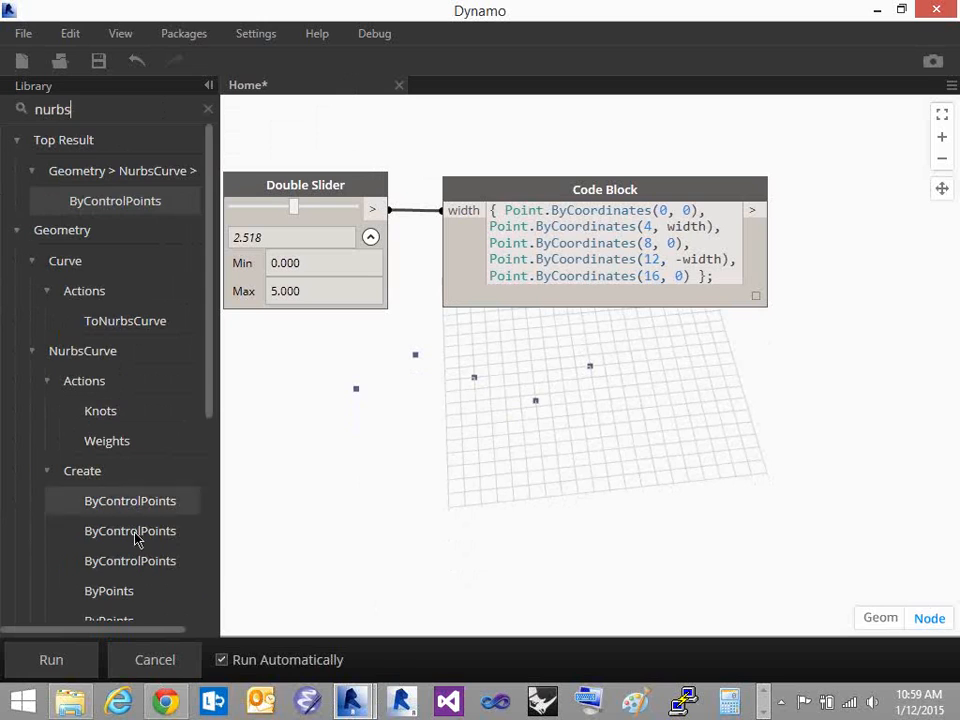
scroll(140, 520, down, 3)
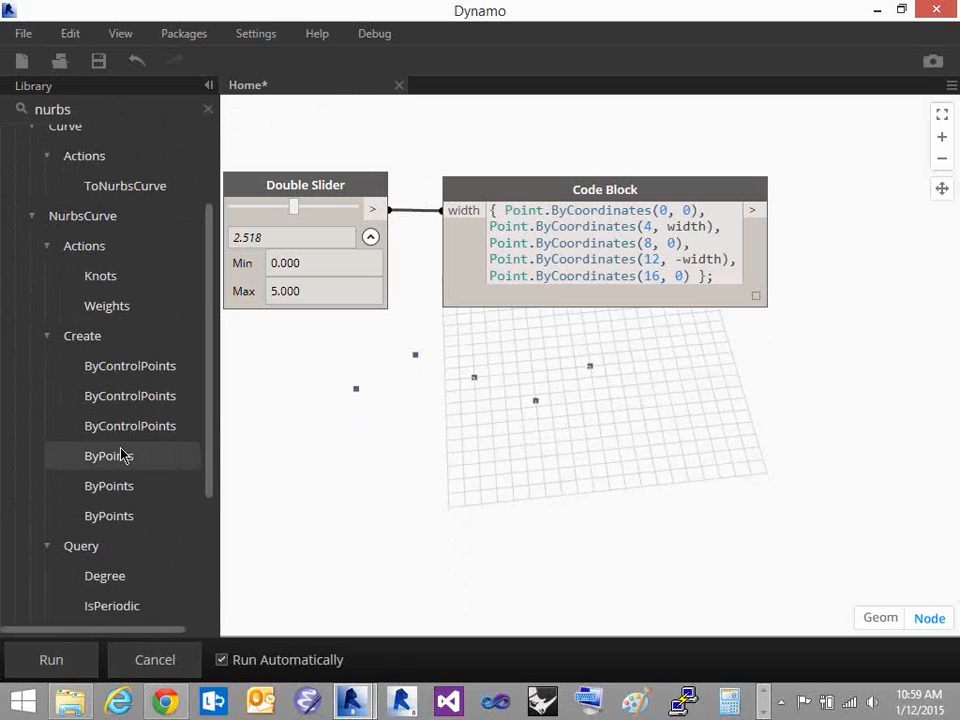
mouse_move(121, 455)
mouse_move(128, 484)
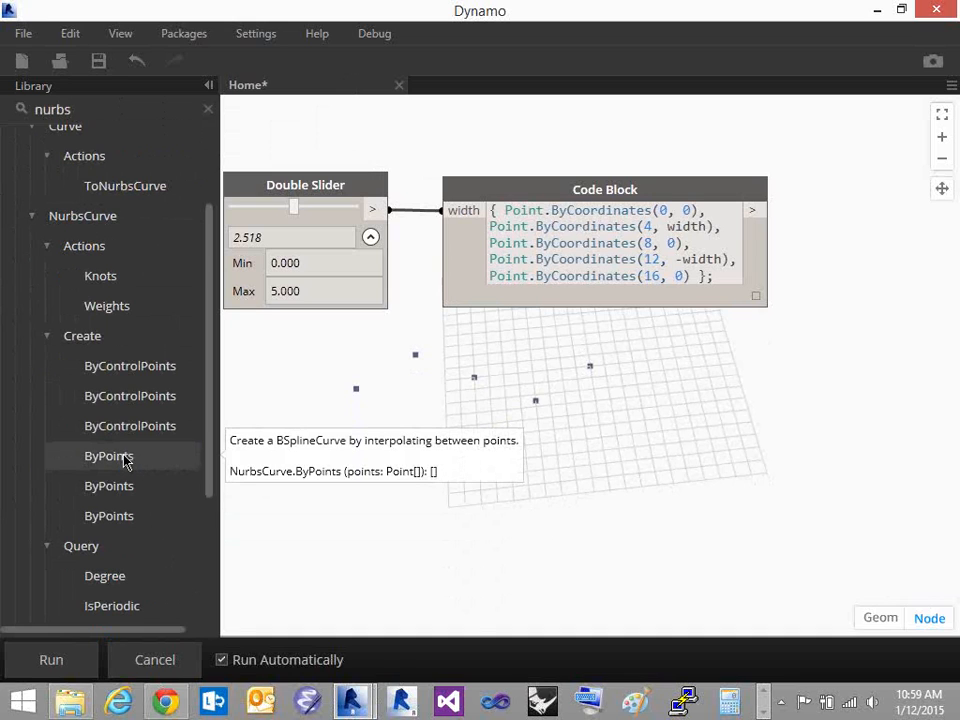
click(124, 460)
Place the NurbsCurve.ByPoints node after the code block and connect the code block's output to its points input
drag(580, 315, 795, 318)
middle_drag(613, 332, 556, 345)
drag(723, 334, 825, 190)
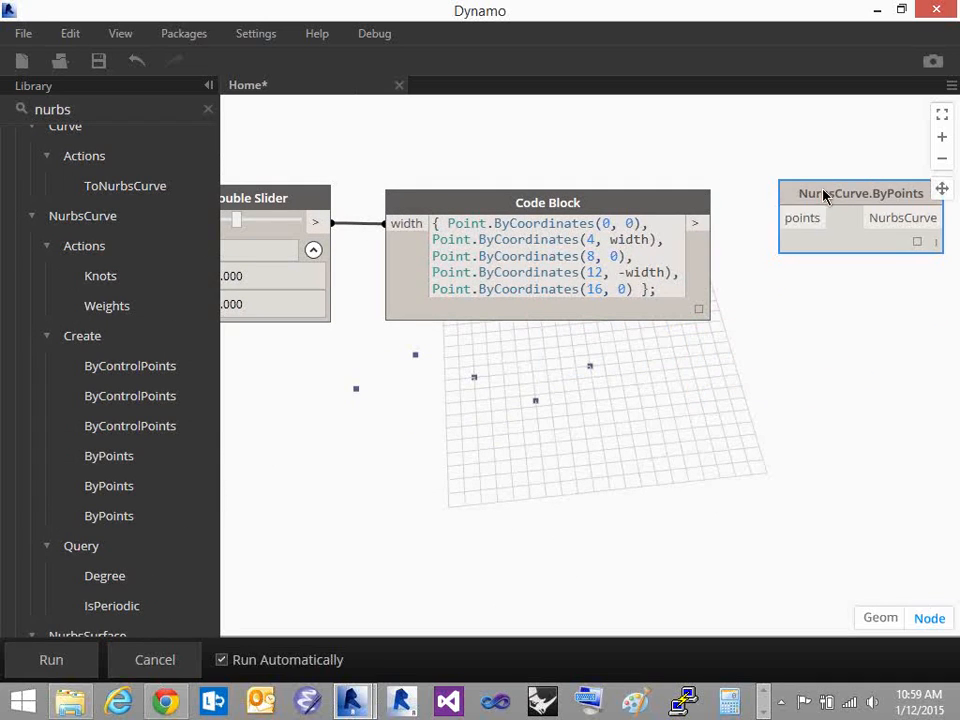
drag(703, 222, 800, 217)
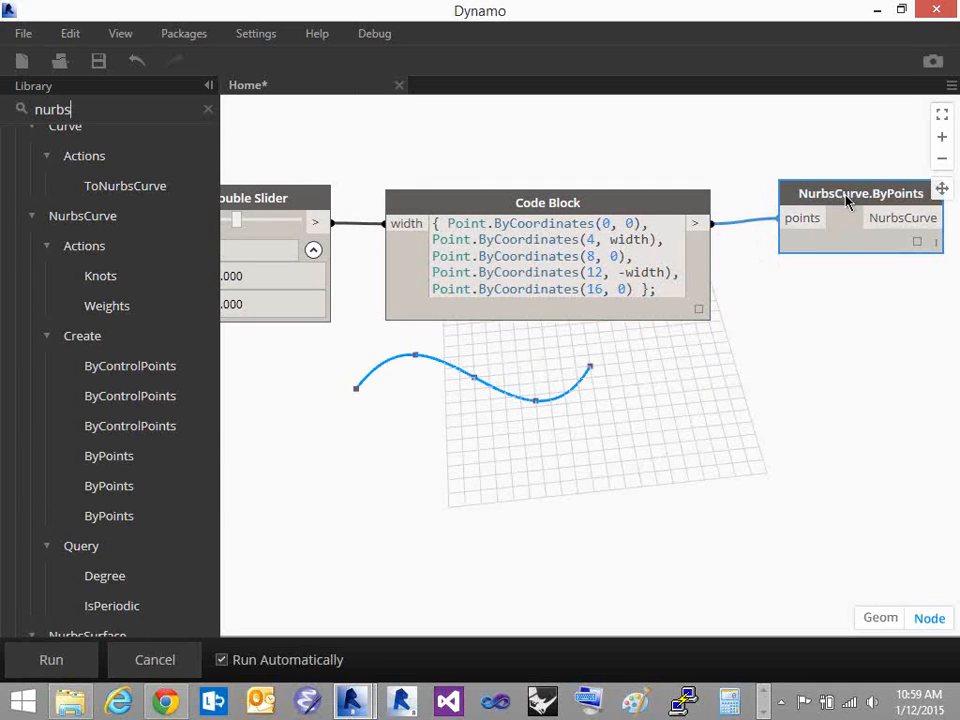
click(588, 405)
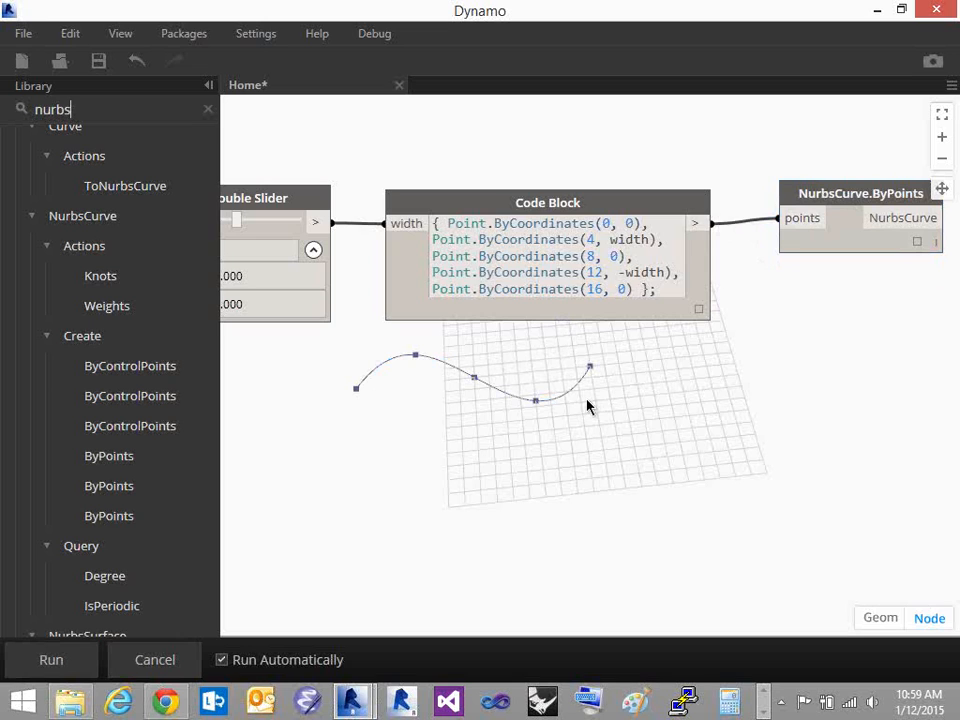
Move the NurbsCurve.ByPoints node slightly closer to the code block and level with it, then deselect it
middle_drag(651, 419, 570, 436)
drag(745, 212, 734, 219)
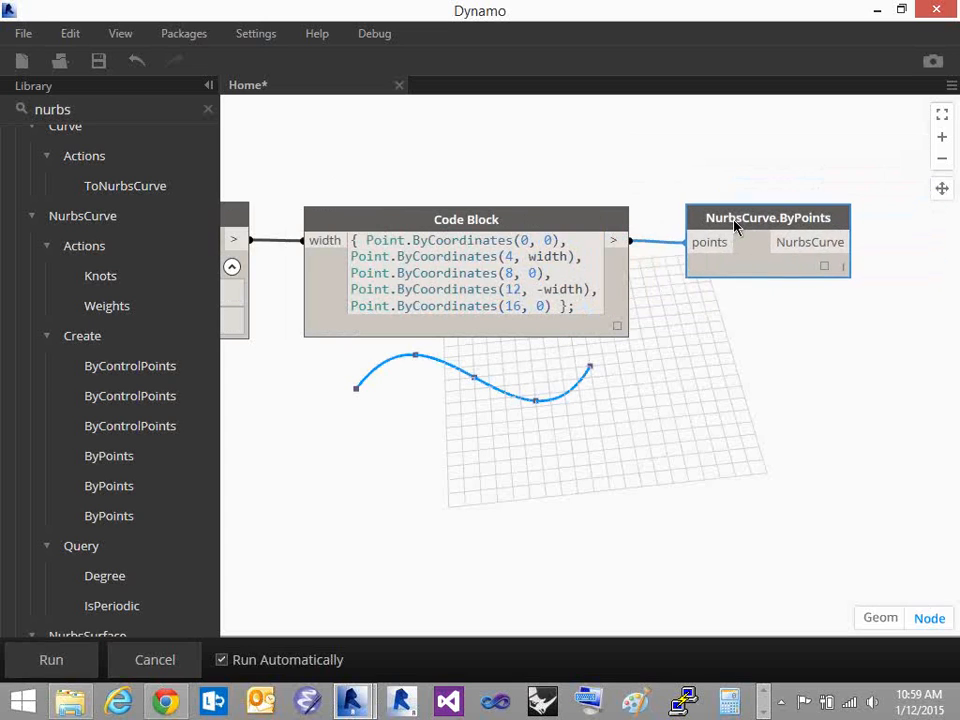
click(602, 390)
Create a new code block above the existing nodes with the first line Point.ByCoordinates(0, 0, 15);
scroll(564, 418, down, 5)
middle_drag(577, 476, 574, 486)
middle_drag(489, 216, 499, 152)
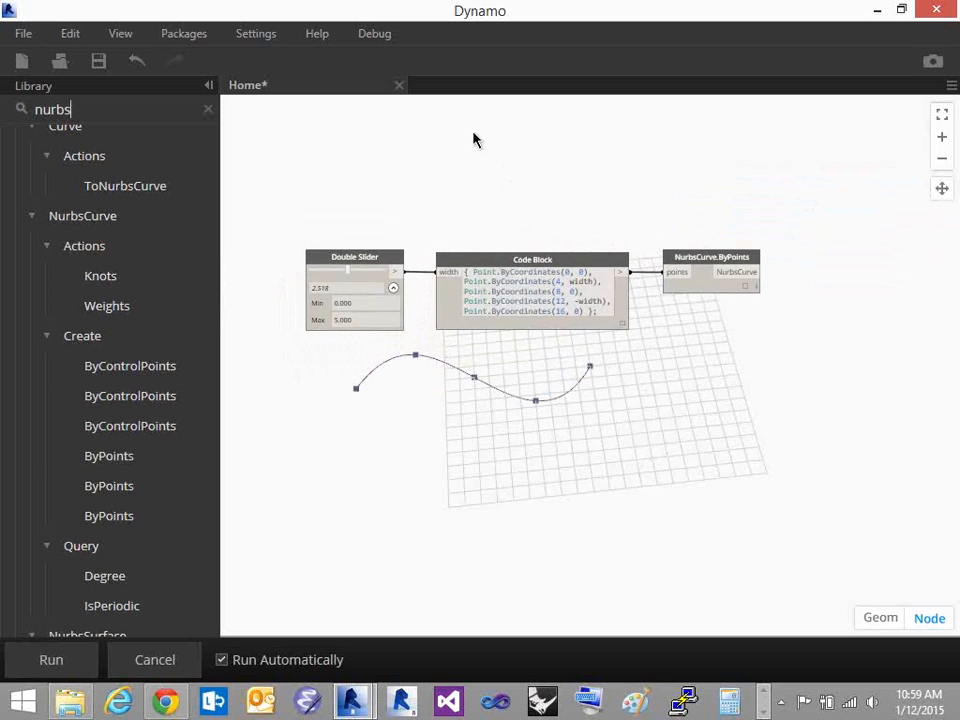
double_click(458, 150)
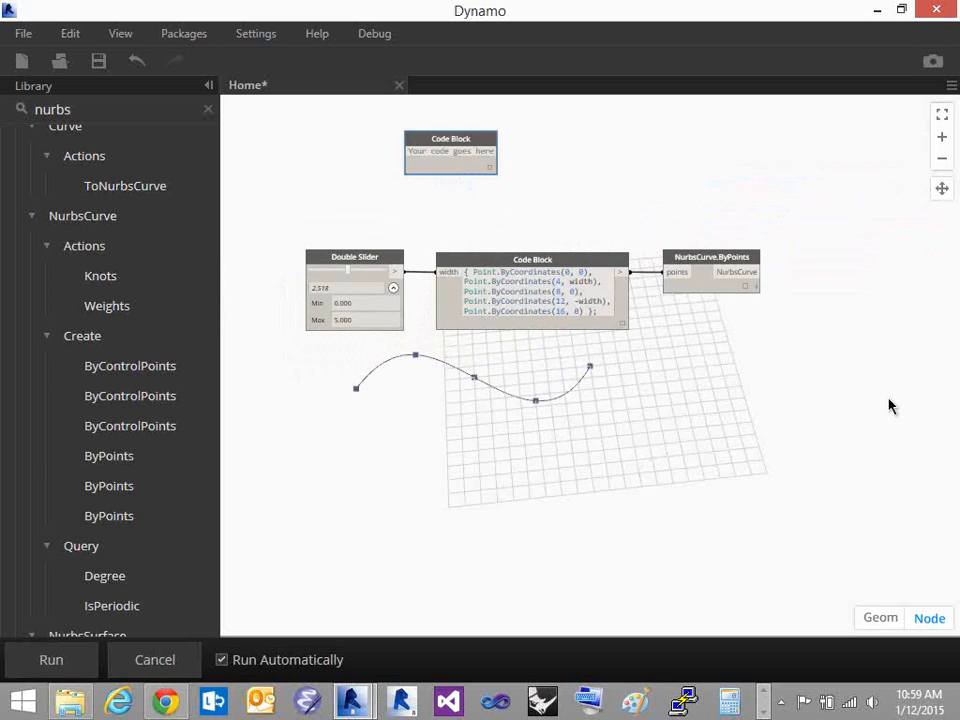
text(Point.B)
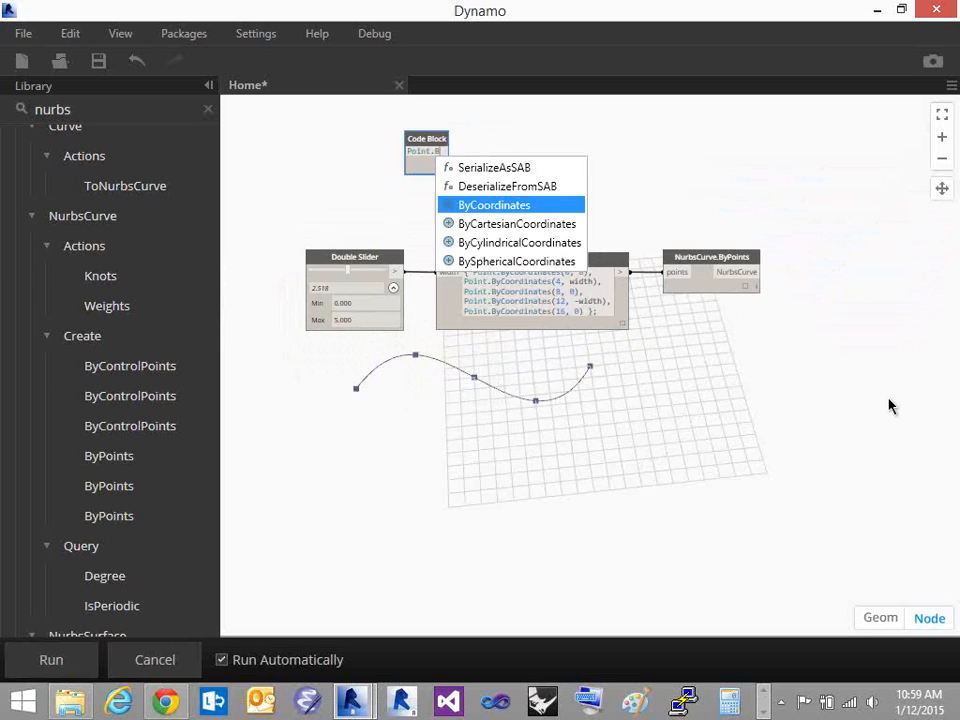
text(y)
key(Return)
text((0, 0,)
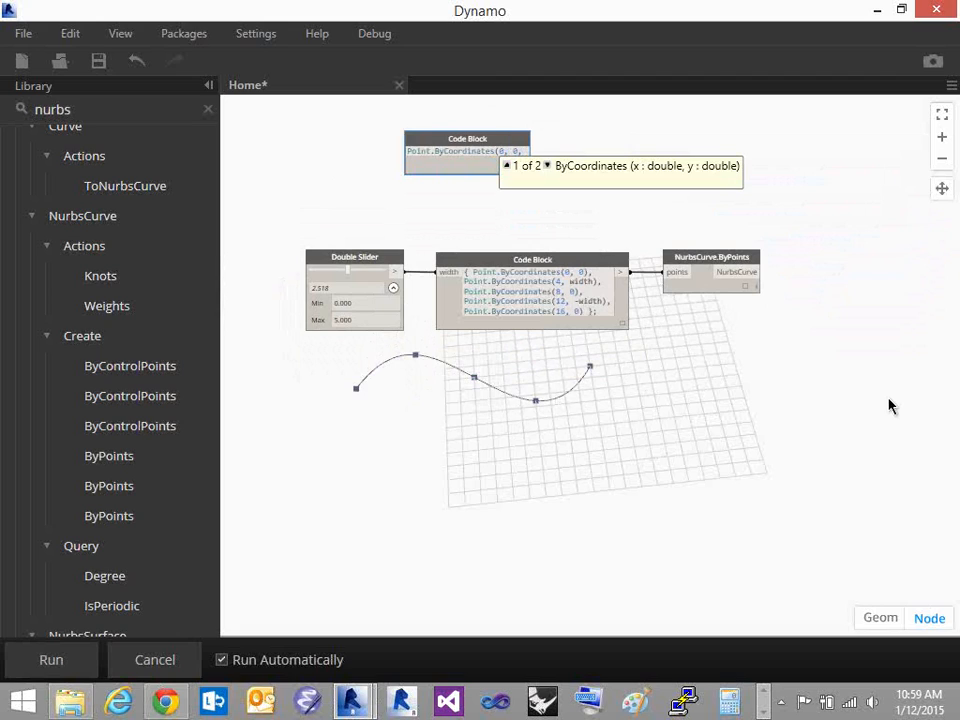
text( 15))
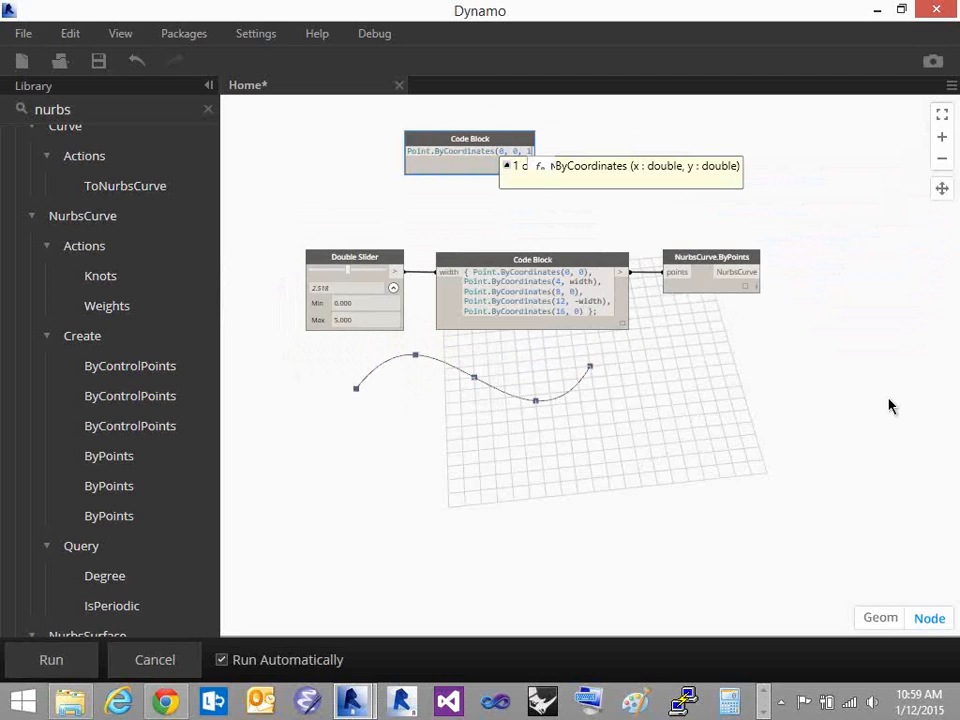
text(; )
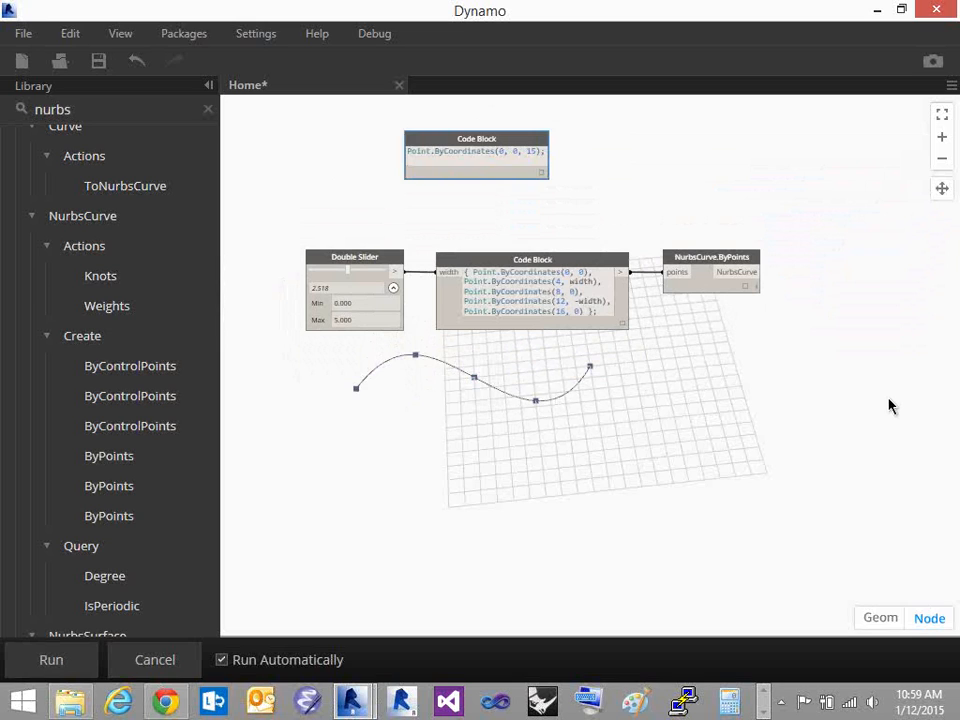
Add the second line Point.ByCoordinates(16, 0, 15); commit the new code block and move it slightly up
text(Point)
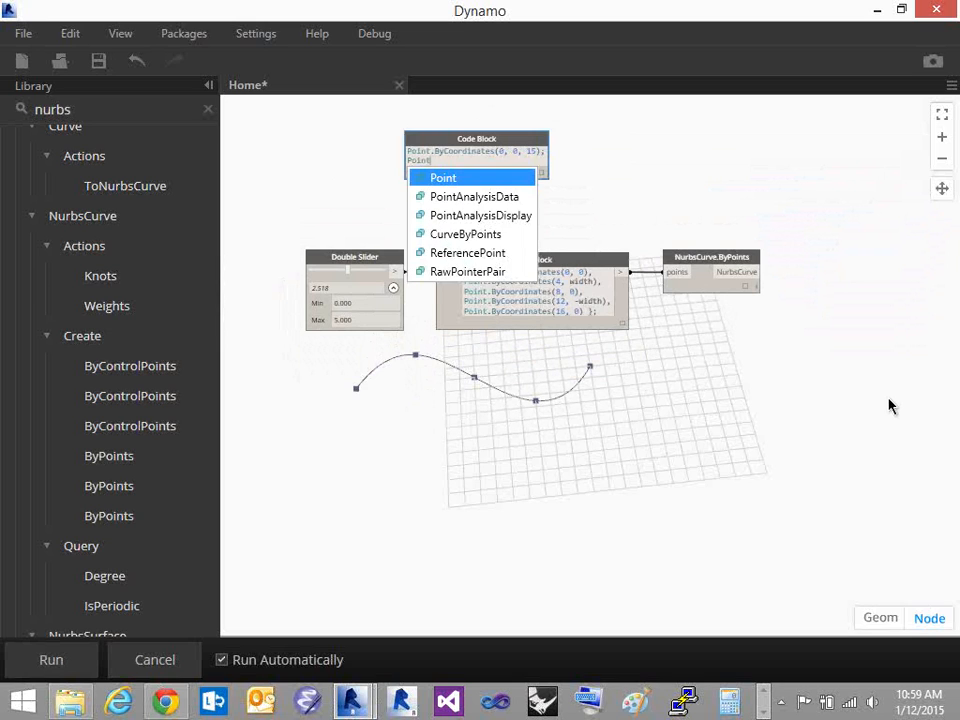
text(.By)
key(Return)
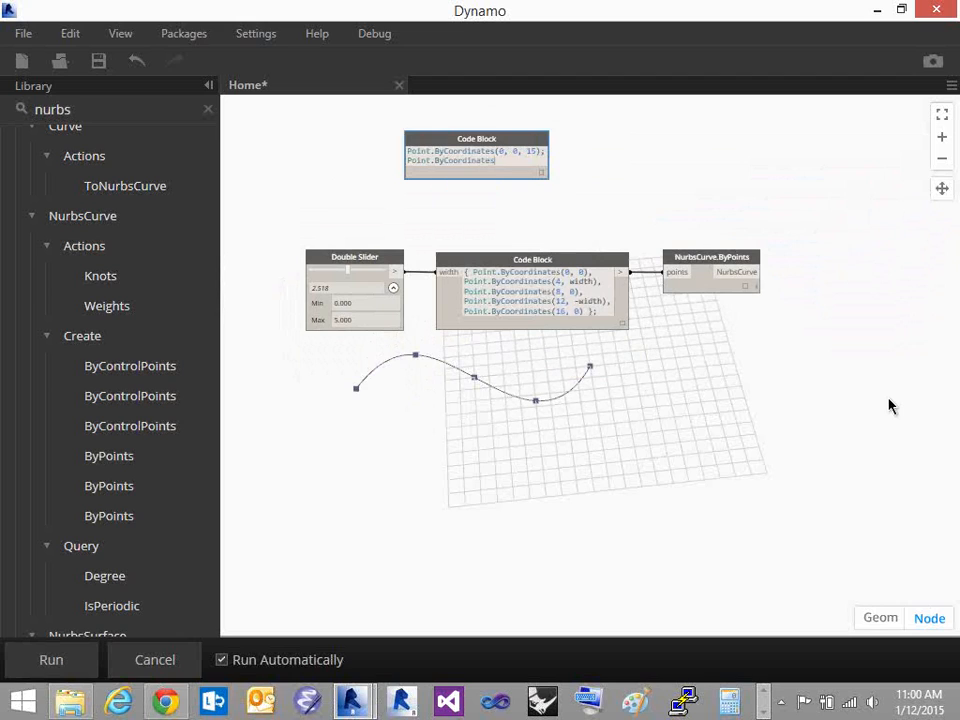
text(()
text(10)
text(, 0, 15);)
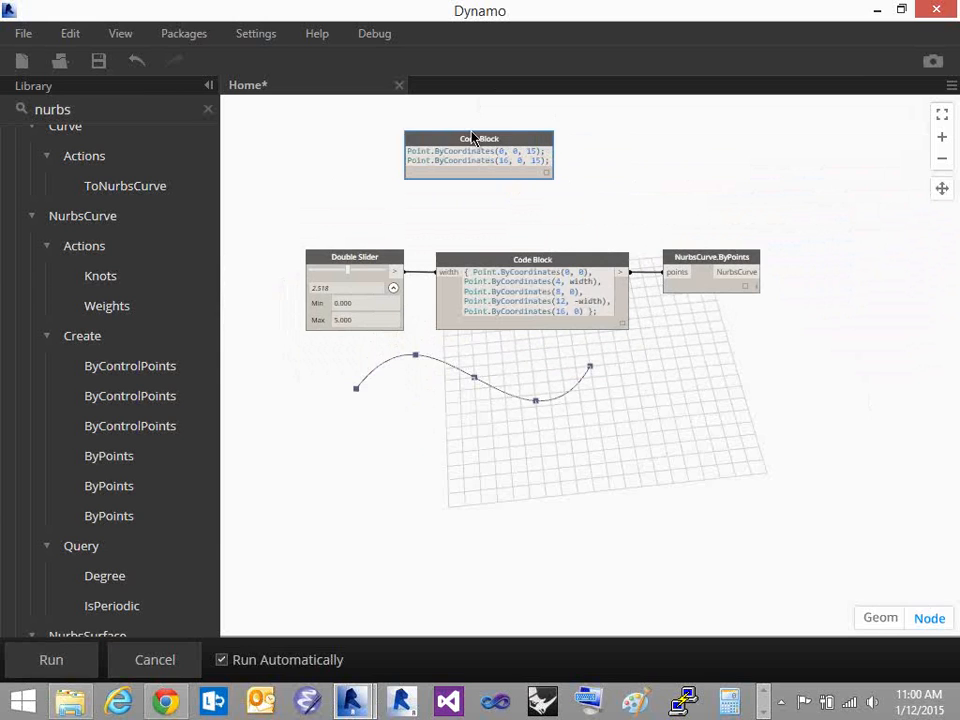
scroll(476, 133, up, 5)
middle_drag(579, 298, 622, 357)
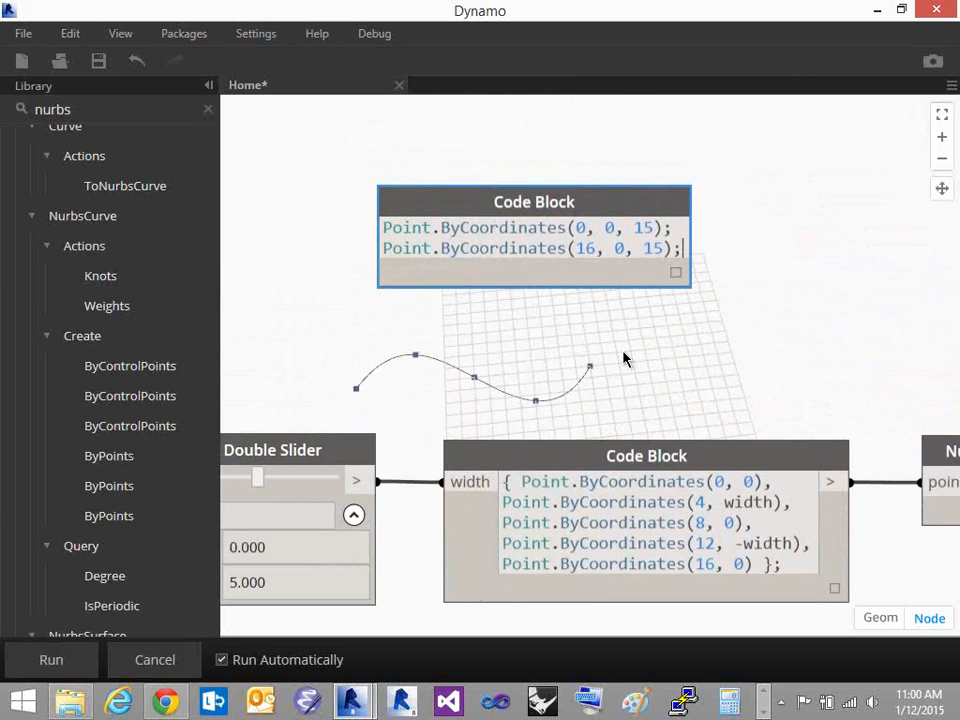
click(618, 342)
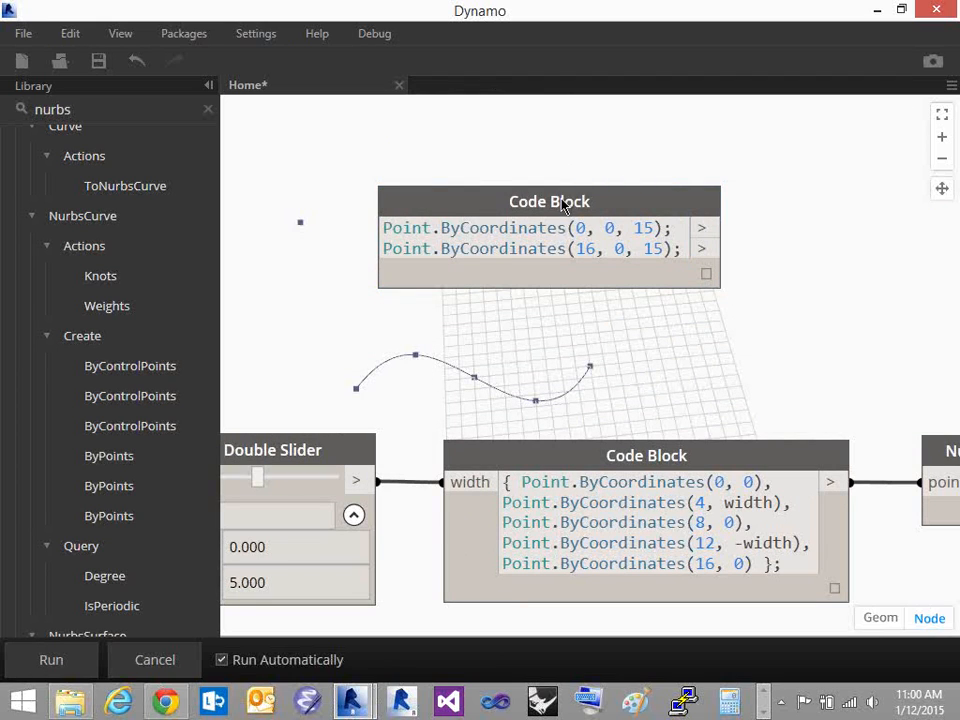
drag(564, 201, 545, 138)
Break the first point statement so that 15 and the closing parenthesis with semicolon each sit on their own line
double_click(585, 164)
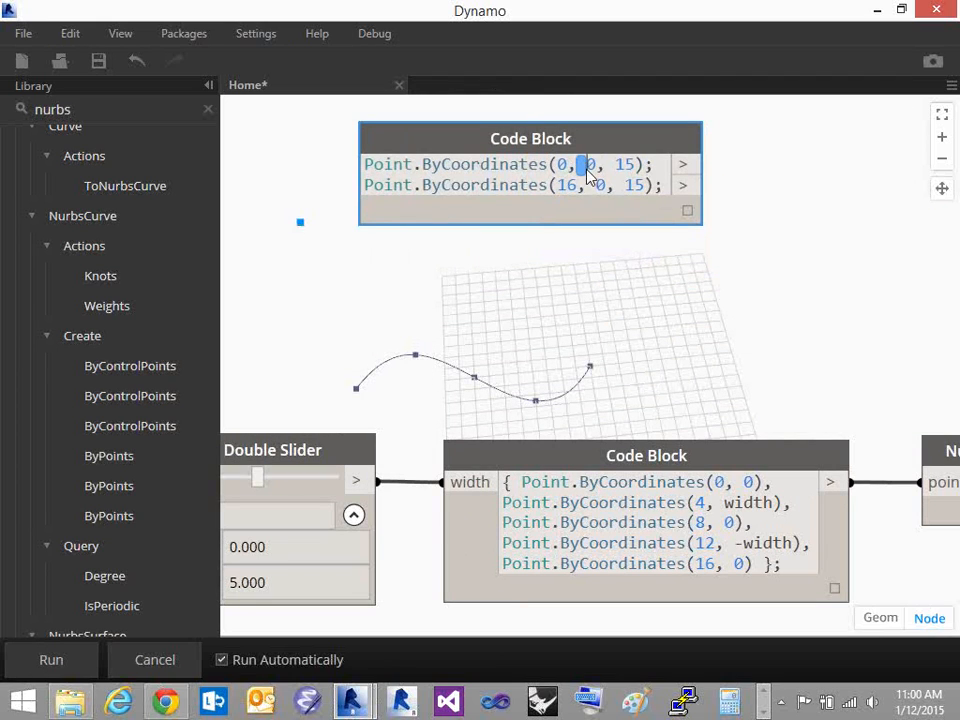
key(BackSpace)
key(Right)
key(Right)
key(Right)
key(Right)
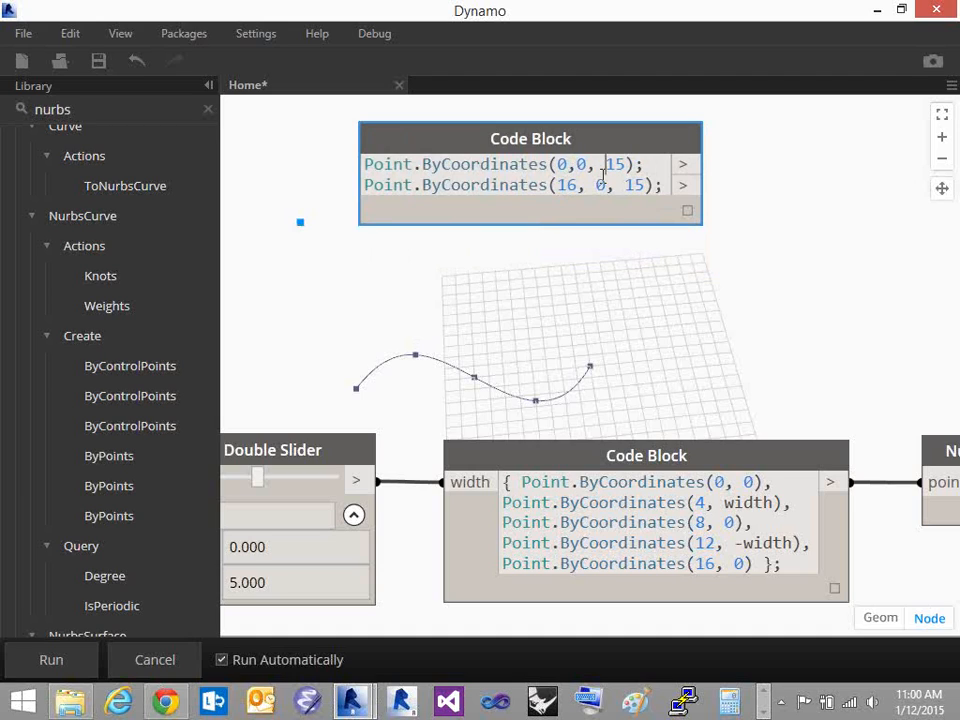
key(Left)
key(BackSpace)
key(Return)
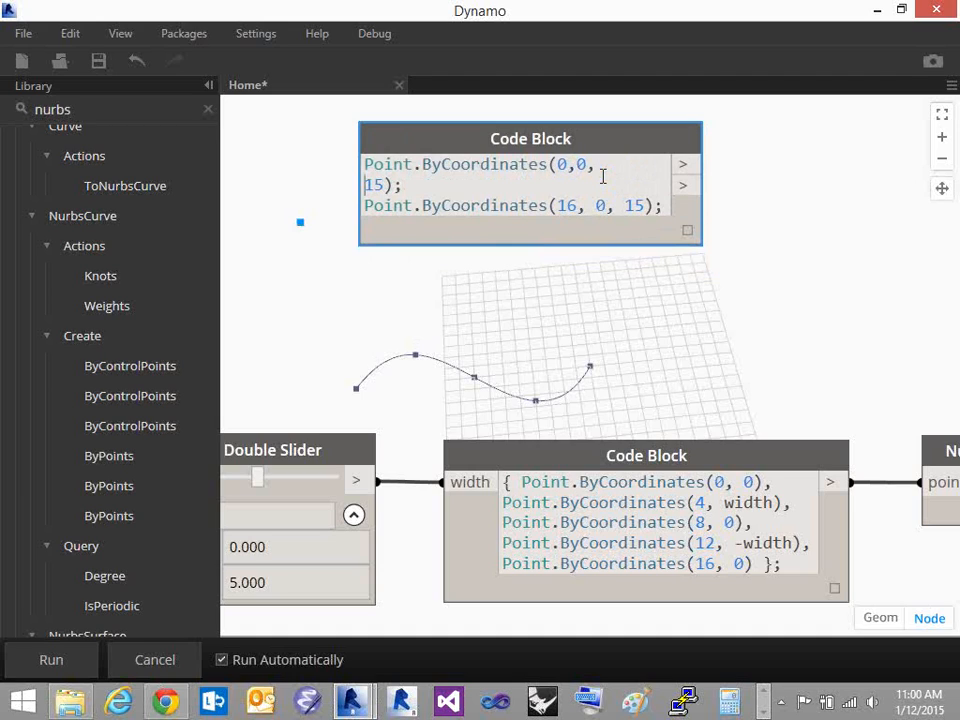
key(Right)
key(Return)
key(Right)
key(Return)
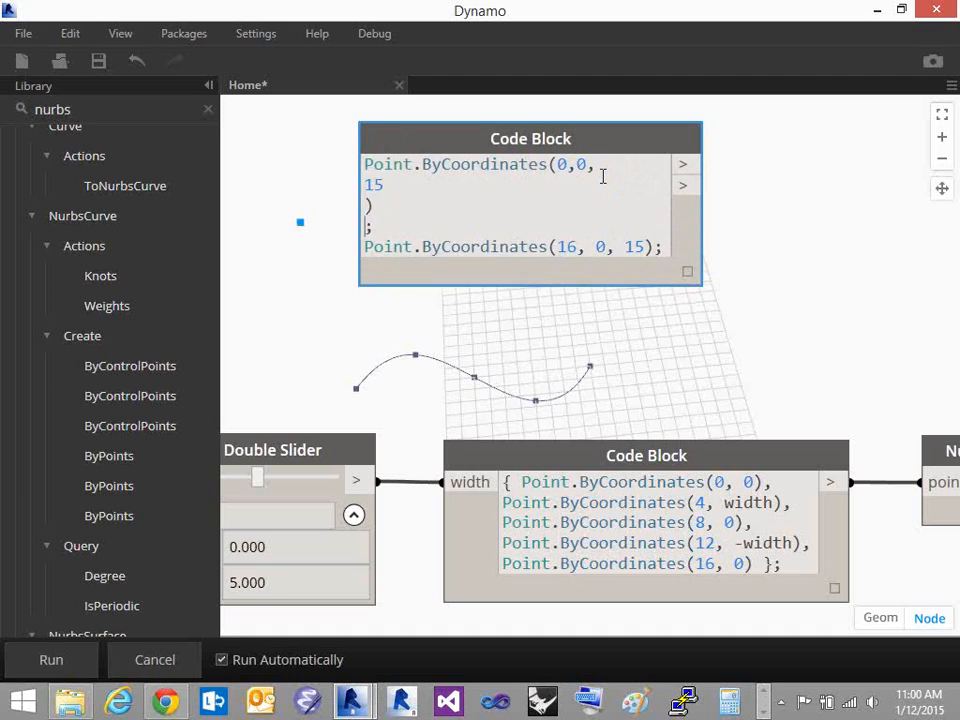
key(BackSpace)
Put the first point's second coordinate on its own line and commit the code block
click(602, 176)
key(Left)
key(Left)
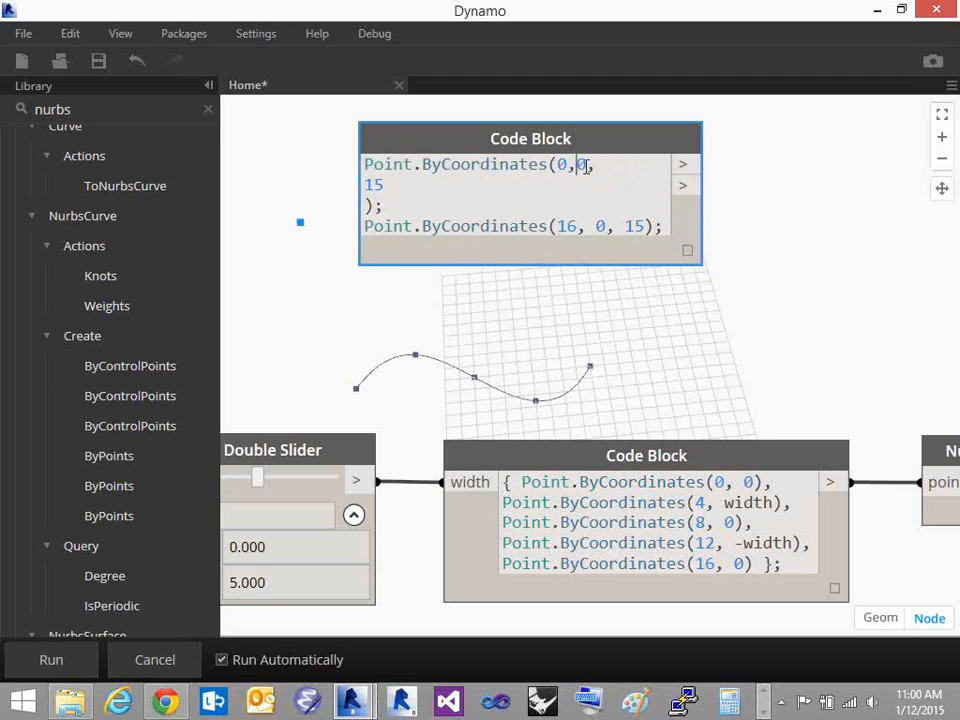
key(Return)
click(874, 316)
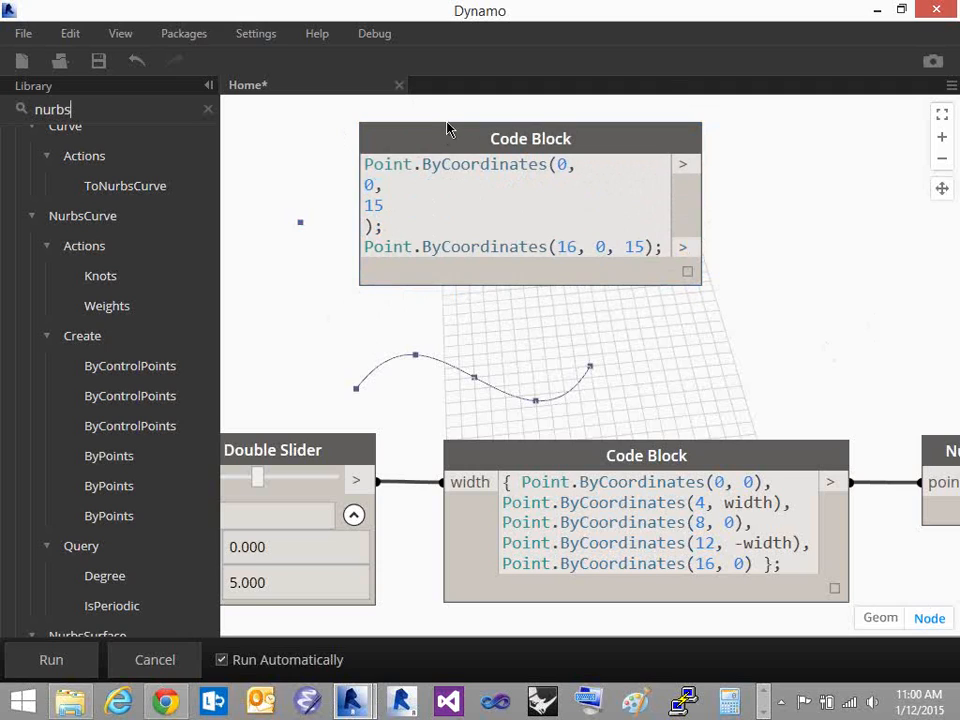
Insert the comment line "// This is a line start point" above the first point statement in the upper code block
click(365, 170)
click(365, 166)
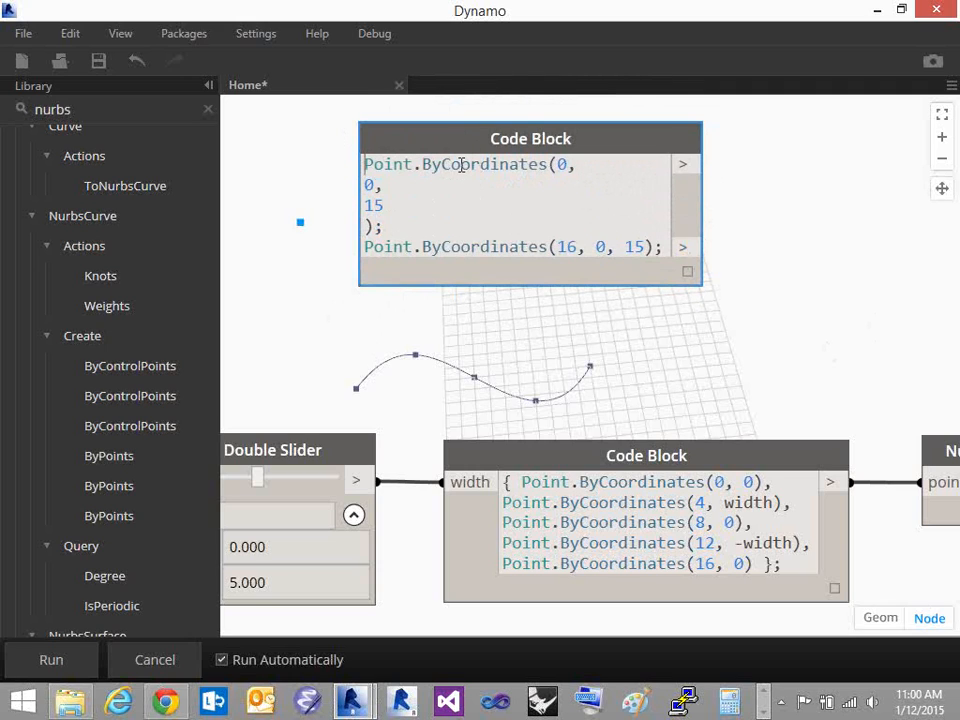
key(Return)
text(//)
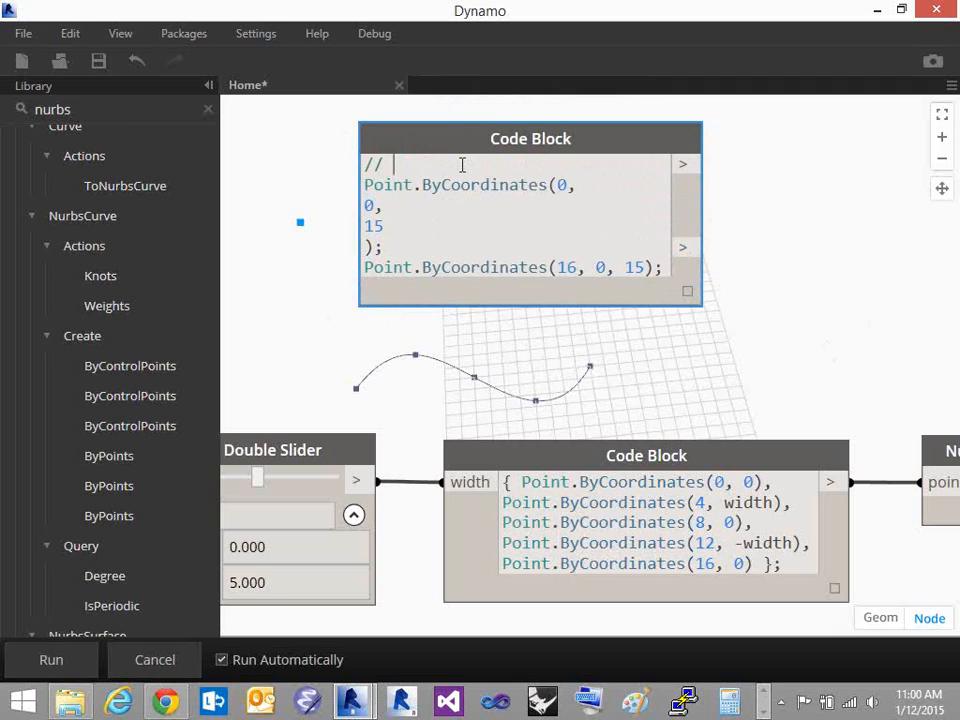
text( This is a line start point)
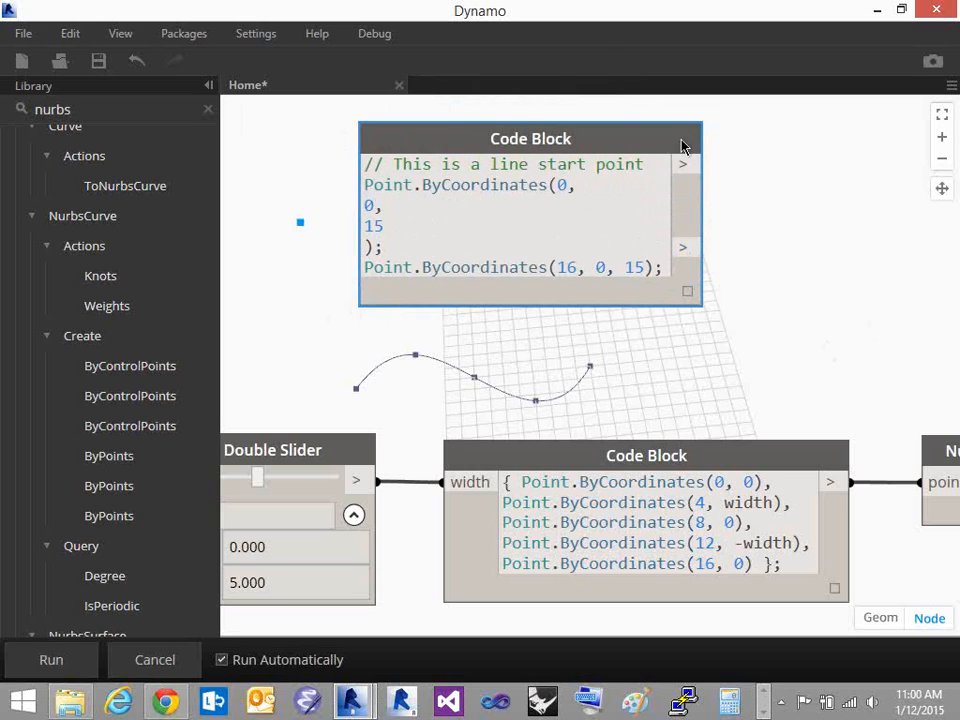
Rejoin the first point statement on one line as Point.ByCoordinates(0, 0, 15); and commit the code block
click(377, 202)
key(Left)
key(BackSpace)
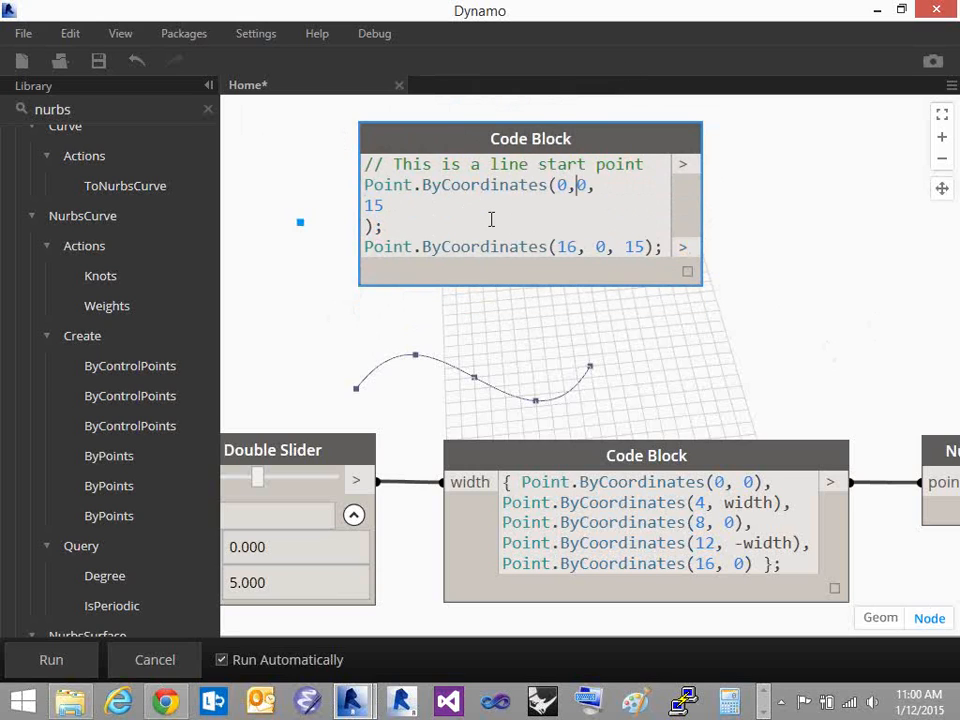
key(Down)
key(Home)
key(BackSpace)
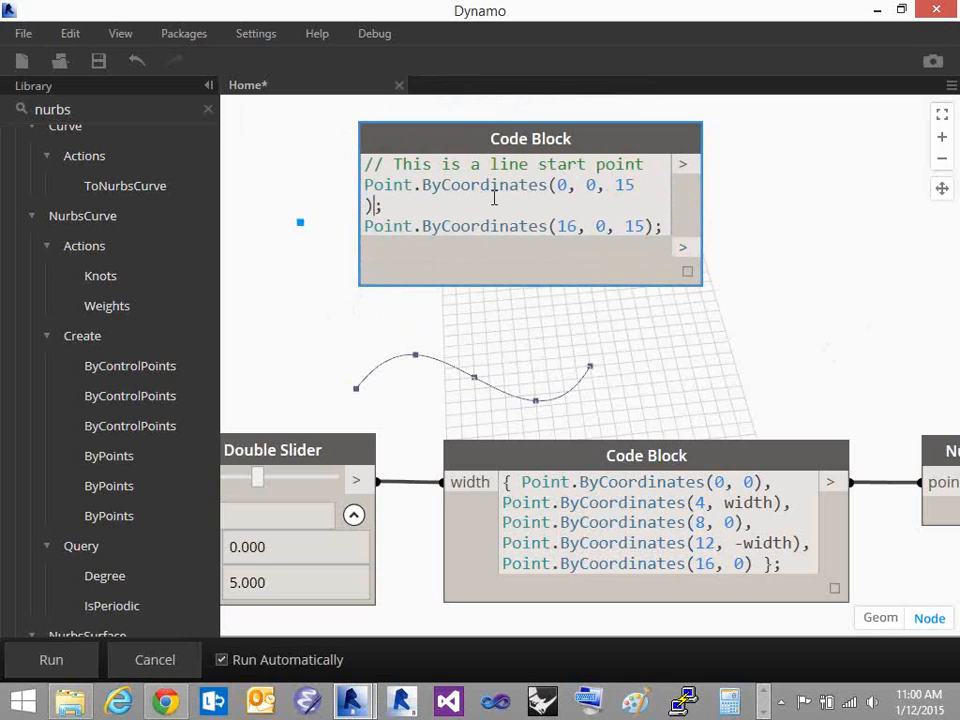
key(Home)
key(BackSpace)
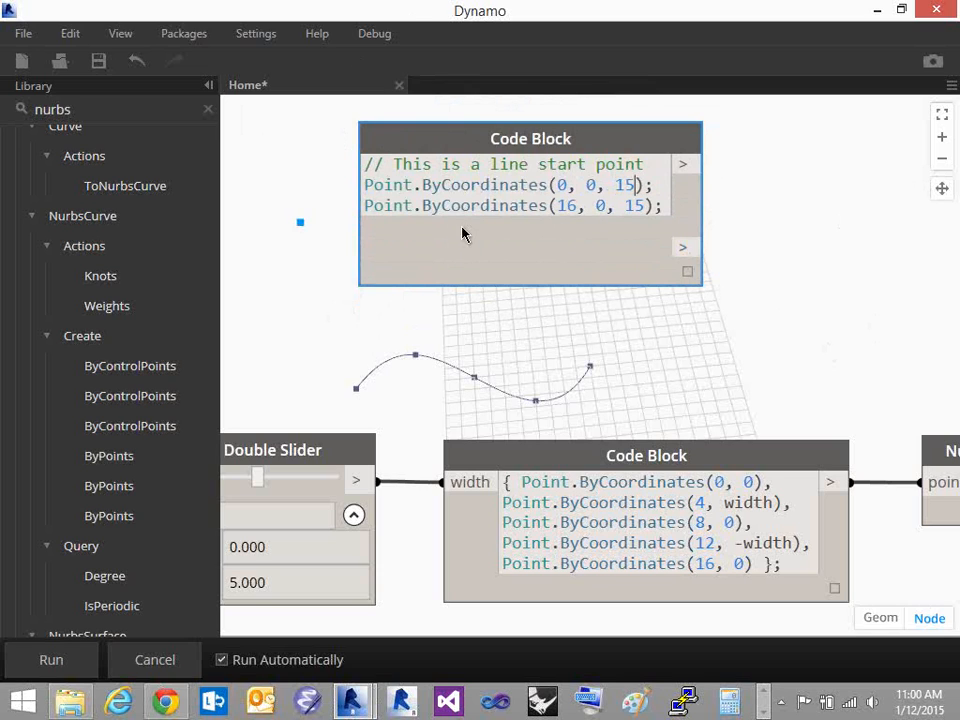
click(591, 391)
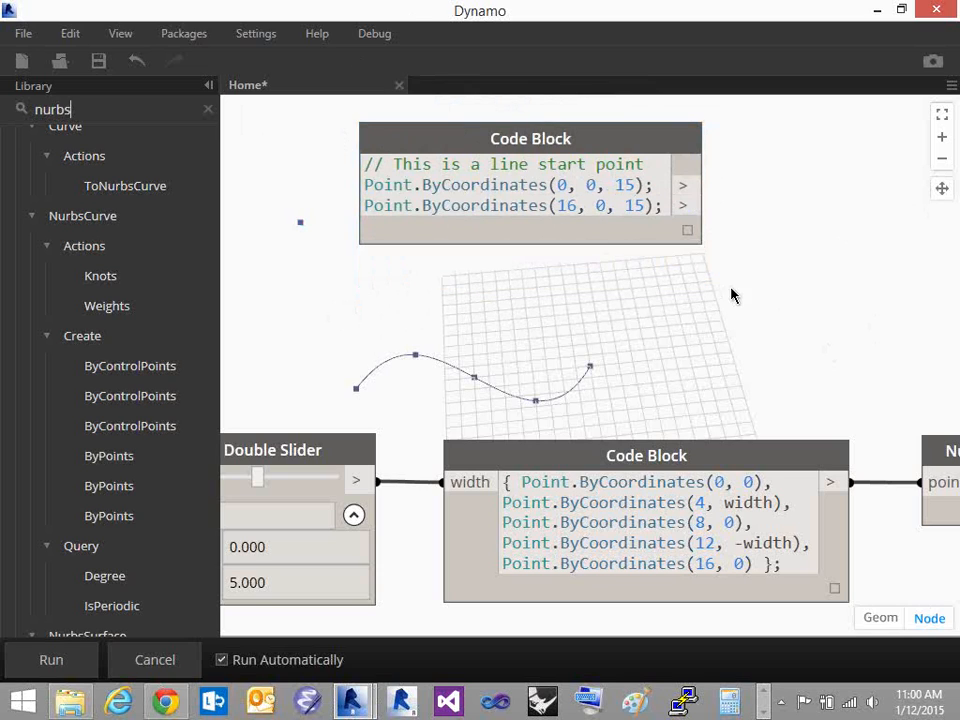
Move the upper code block higher above the NURBS curve nodes, leaving free space beside it
middle_drag(731, 290, 727, 380)
drag(584, 238, 598, 172)
scroll(658, 328, down, 3)
middle_drag(658, 328, 648, 440)
drag(588, 345, 562, 244)
click(612, 266)
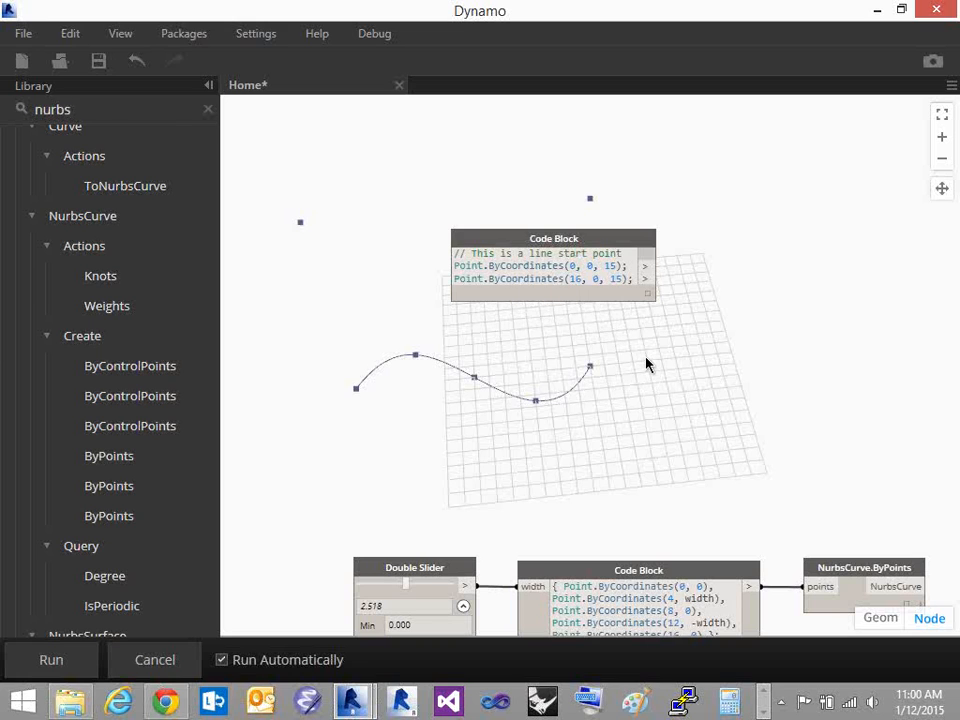
Search the library for line and place a Line.ByStartPointEndPoint node beside the upper code block
key(BackSpace)
key(BackSpace)
key(BackSpace)
key(BackSpace)
key(BackSpace)
text(line)
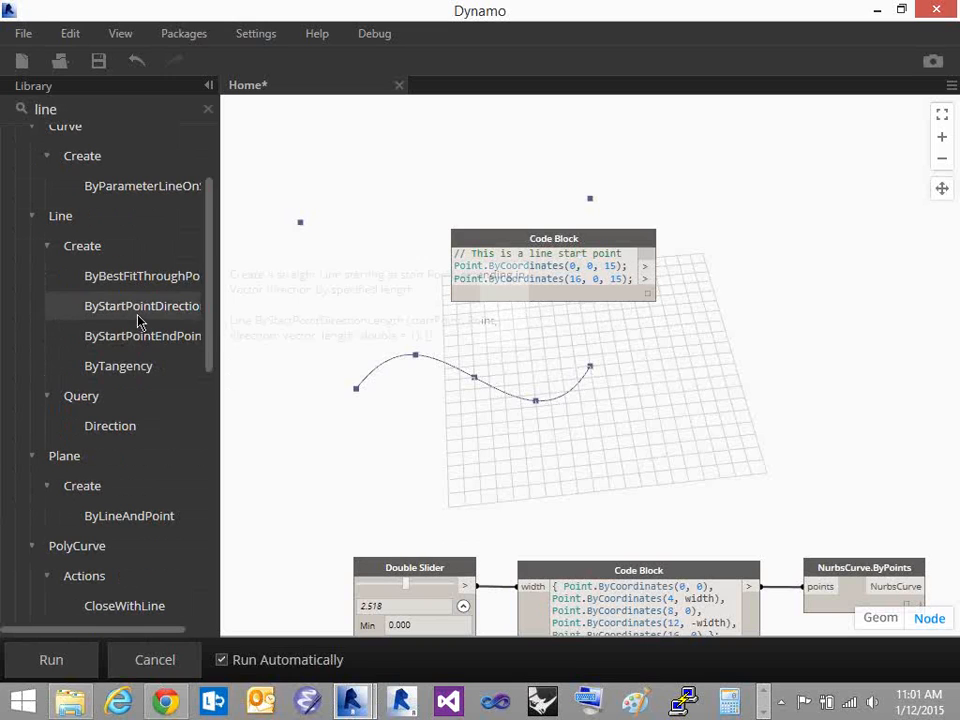
drag(142, 346, 752, 248)
Connect the code block's first point to startPoint and its second point to endPoint of the Line node
drag(645, 266, 733, 268)
drag(645, 278, 733, 288)
middle_drag(766, 365, 671, 360)
scroll(671, 360, down, 4)
scroll(610, 371, up, 5)
Arrange the line's code block and Line node directly above the NURBS curve's code block and node
drag(604, 287, 693, 425)
middle_drag(735, 544, 575, 334)
scroll(613, 265, down, 3)
drag(317, 122, 361, 223)
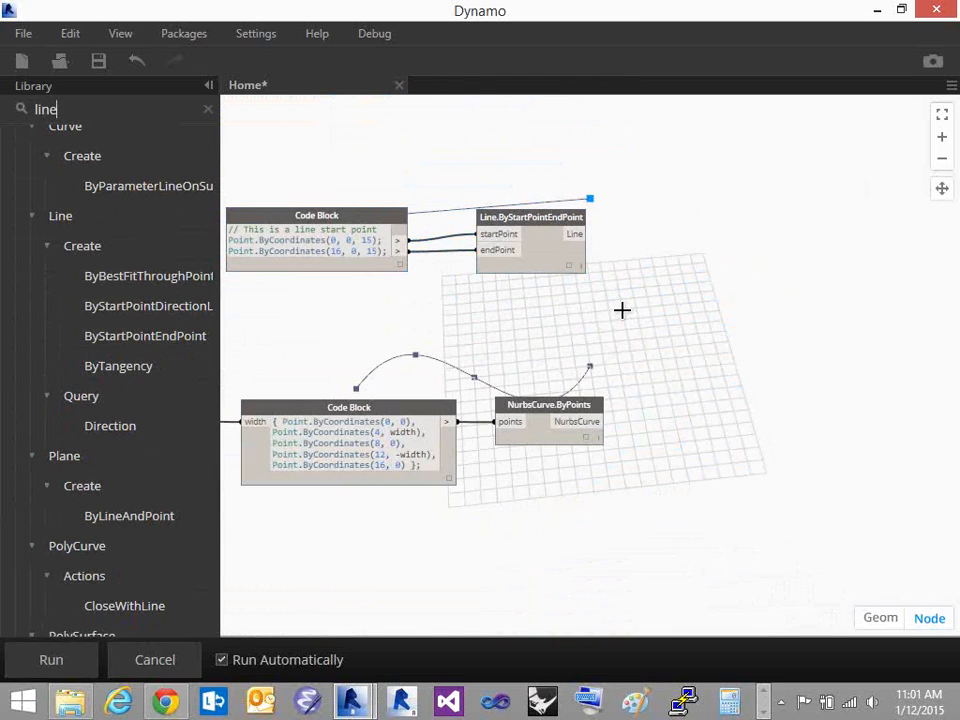
Search the library for list and place a List.Create node beyond the Line and NurbsCurve nodes
key(BackSpace)
key(BackSpace)
key(BackSpace)
key(BackSpace)
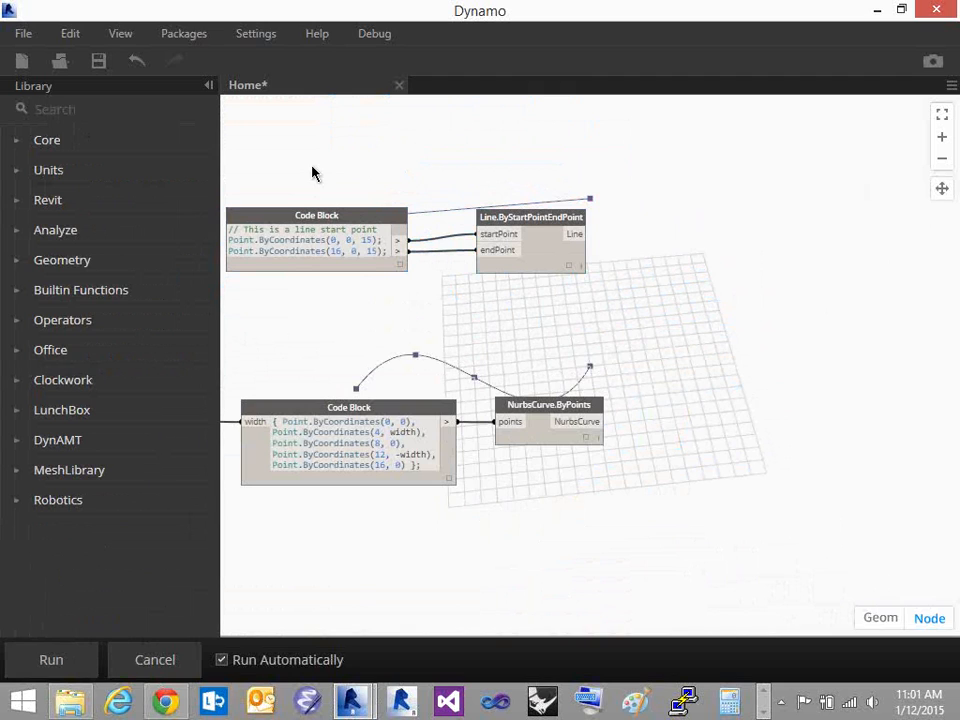
text(list)
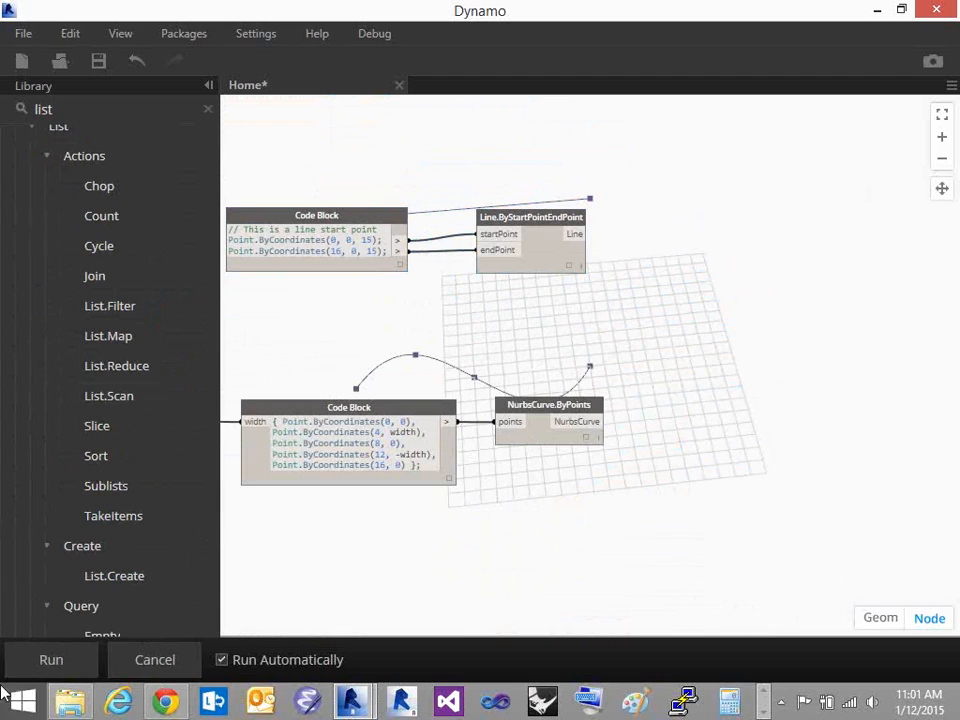
click(141, 580)
drag(654, 380, 774, 318)
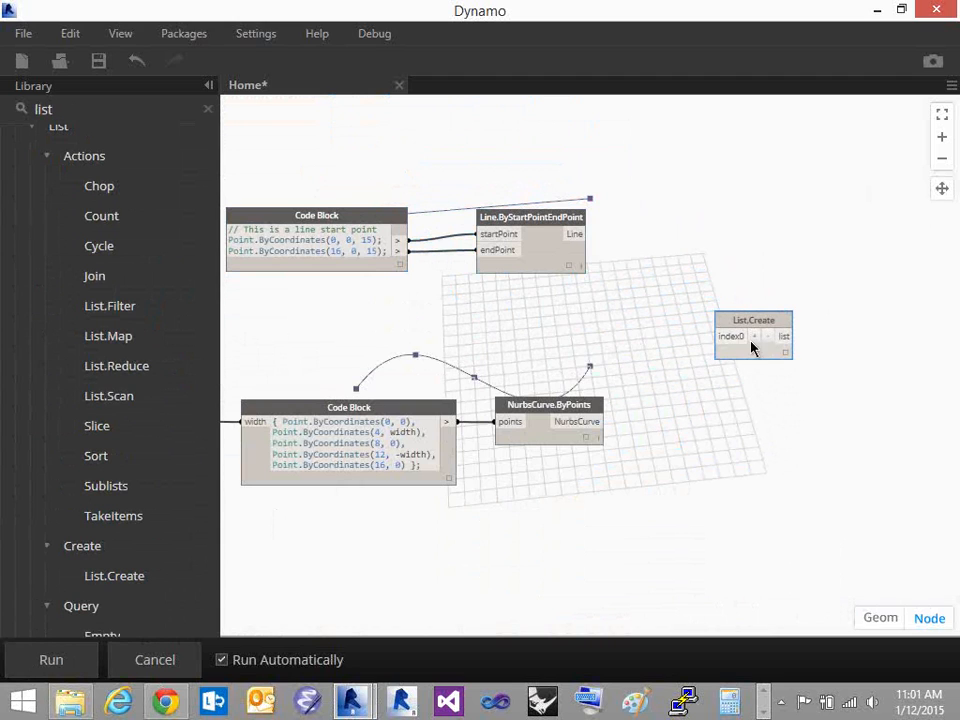
Add a second input to List.Create and connect Line to index0 and NurbsCurve to index1
click(754, 336)
click(576, 236)
click(730, 336)
click(592, 422)
click(721, 352)
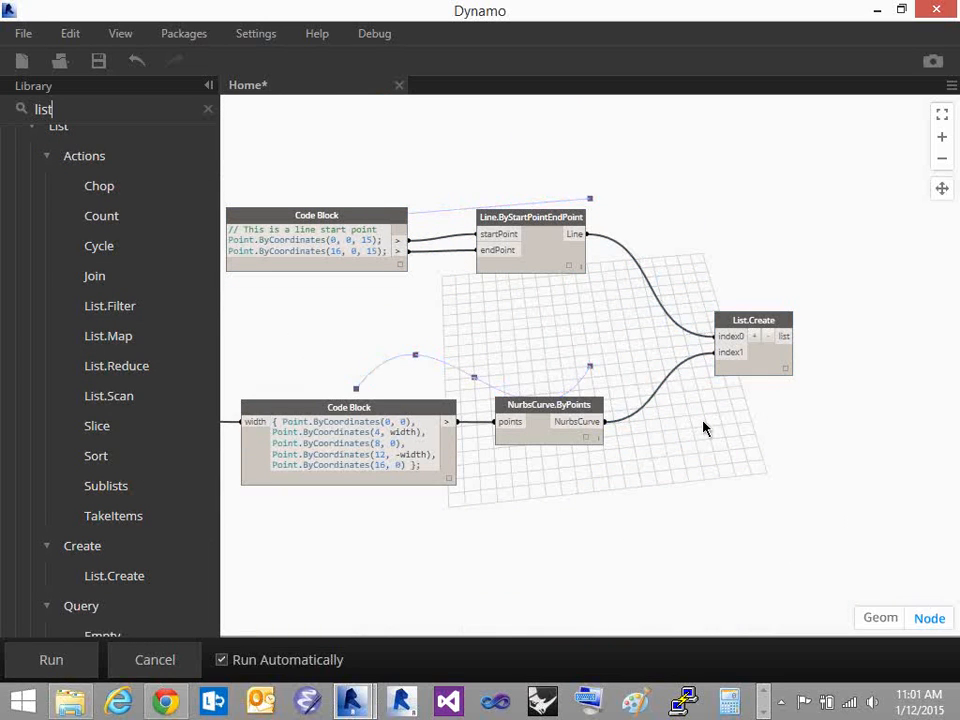
Look up List.Create in the library by searching for list.crea, and clear the search
scroll(703, 421, up, 4)
middle_drag(758, 442, 696, 558)
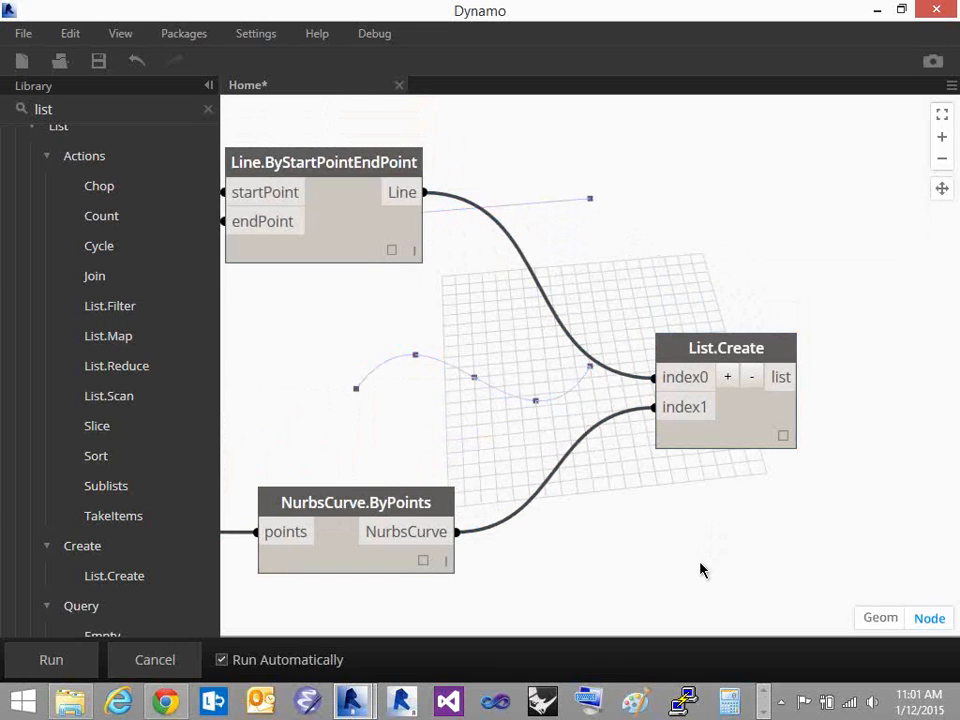
key(BackSpace)
key(BackSpace)
key(BackSpace)
key(BackSpace)
text(l)
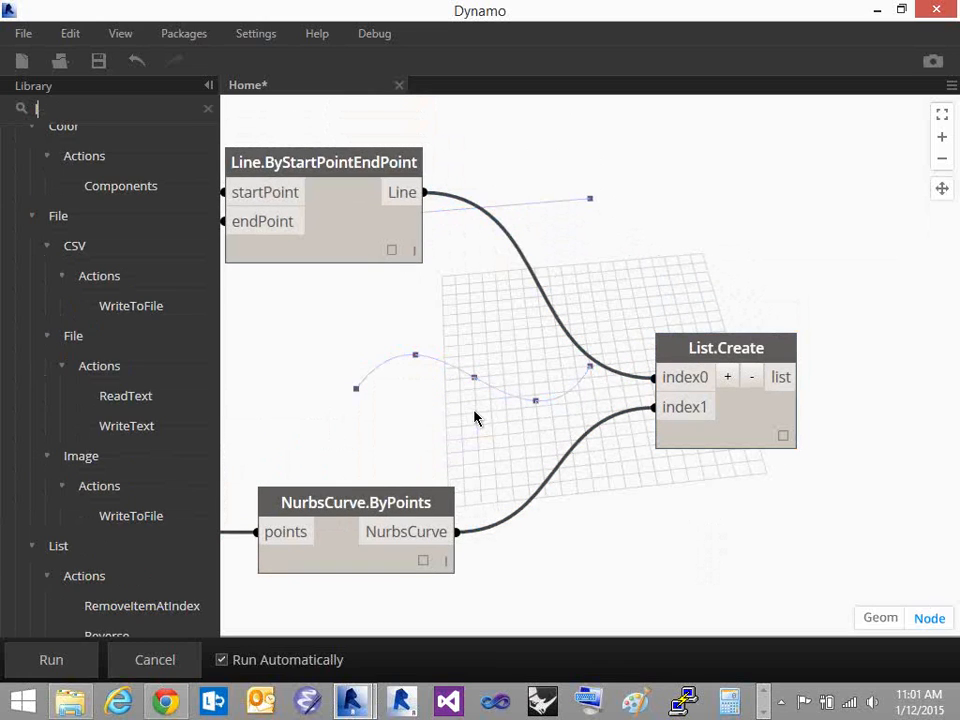
text(ist.)
text(crea)
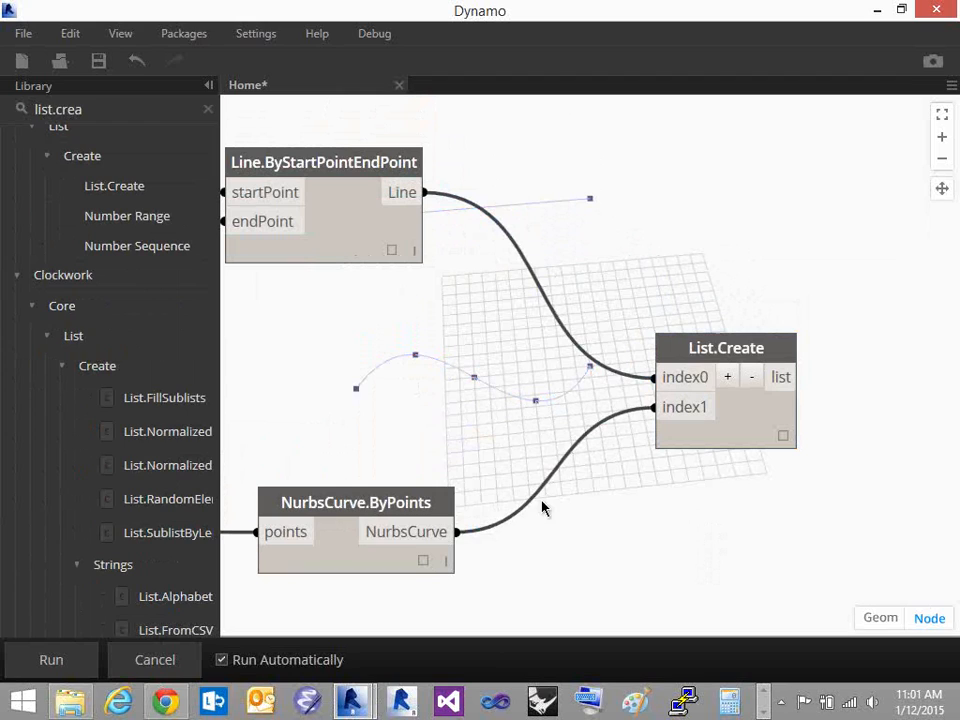
key(Escape)
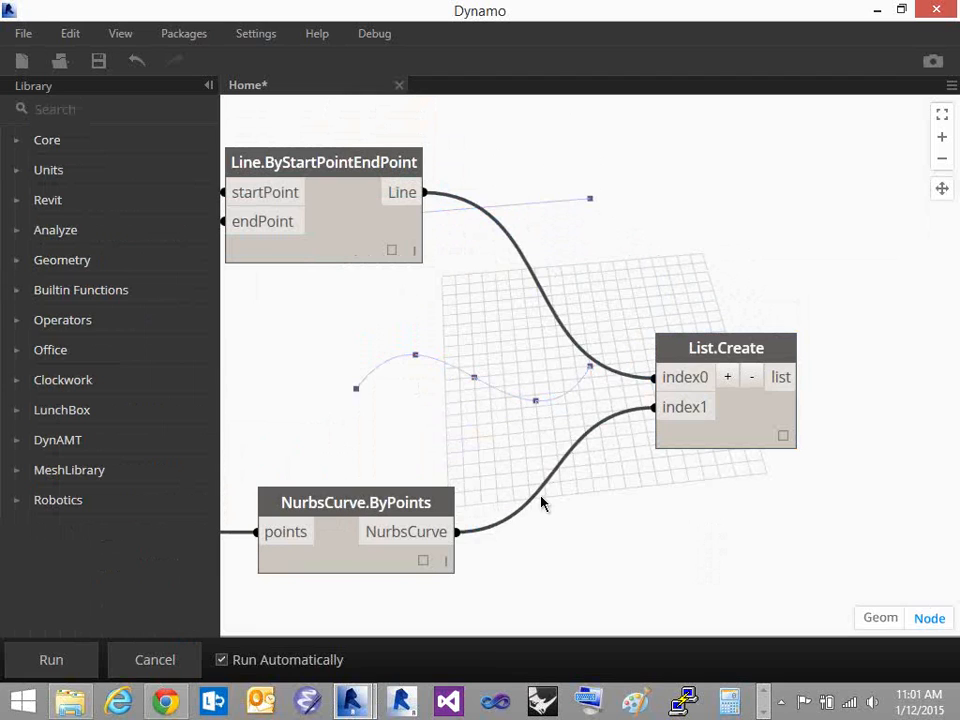
Search the library for loft and read the descriptions of the PolySurface ByLoft variants
text(loft)
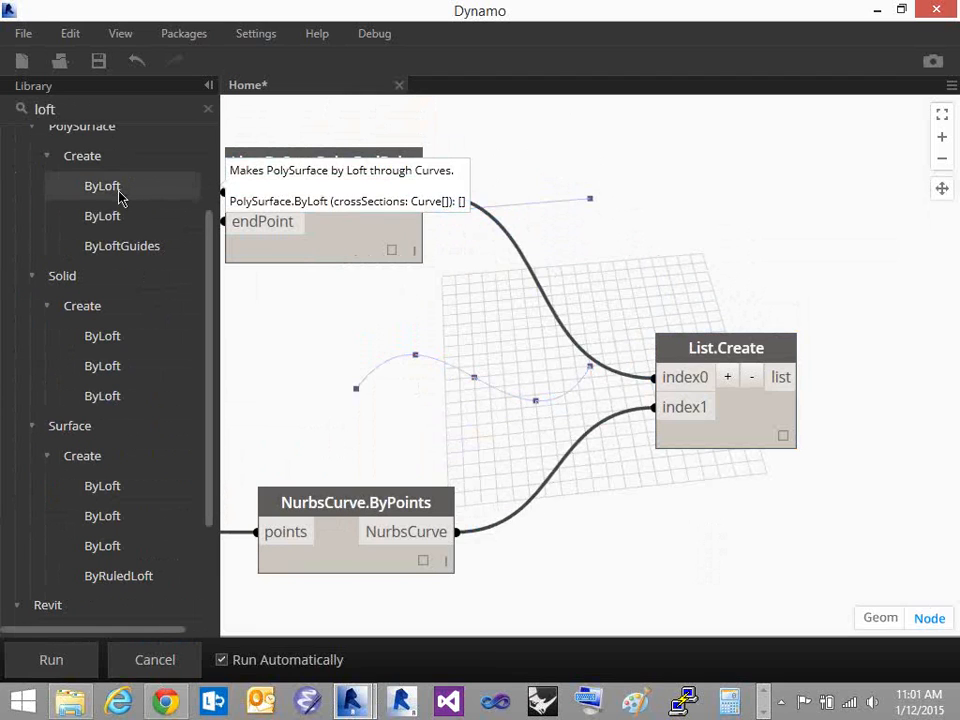
mouse_move(97, 193)
mouse_move(109, 221)
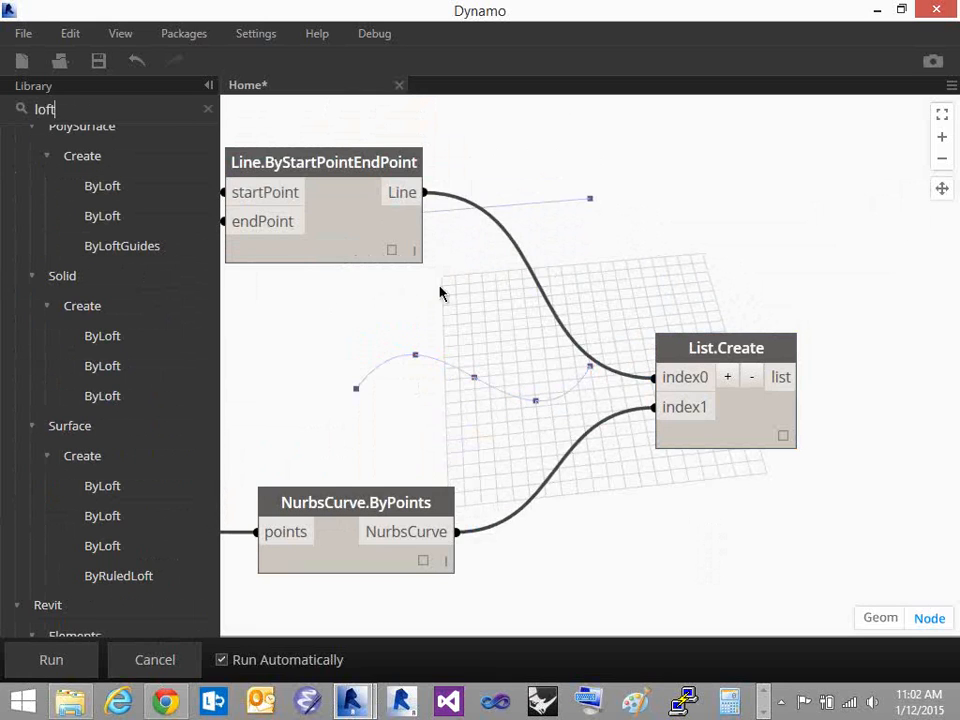
scroll(493, 349, down, 5)
middle_drag(497, 353, 641, 368)
scroll(573, 380, up, 1)
middle_drag(560, 392, 622, 381)
scroll(621, 381, up, 1)
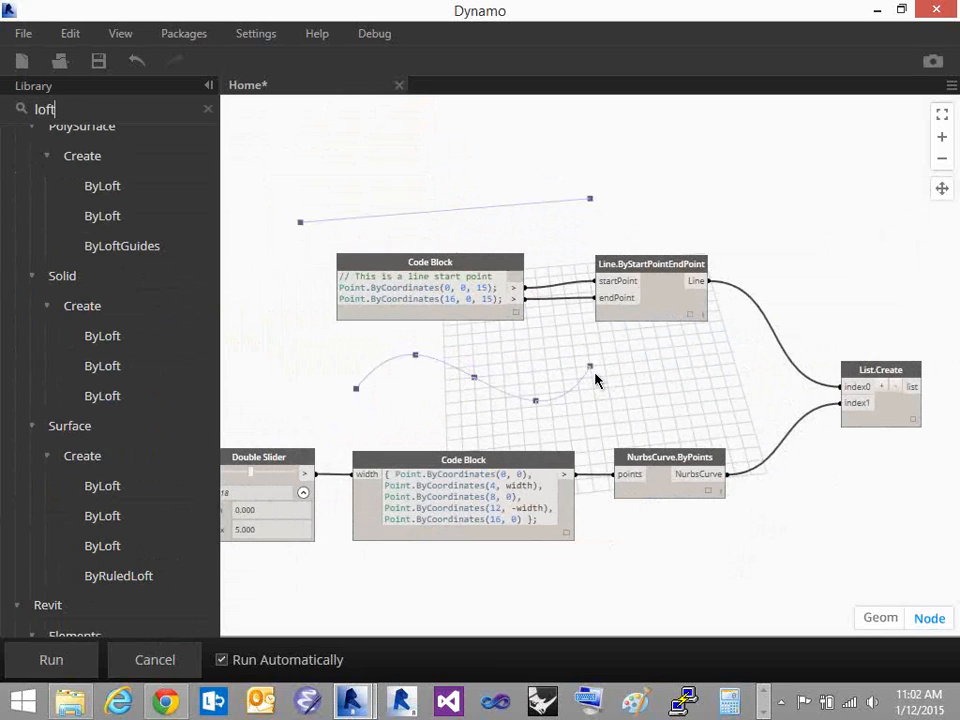
Add a Surface.ByLoft node with a crossSections input, and delete the PolySurface.ByLoft node placed before it
click(124, 189)
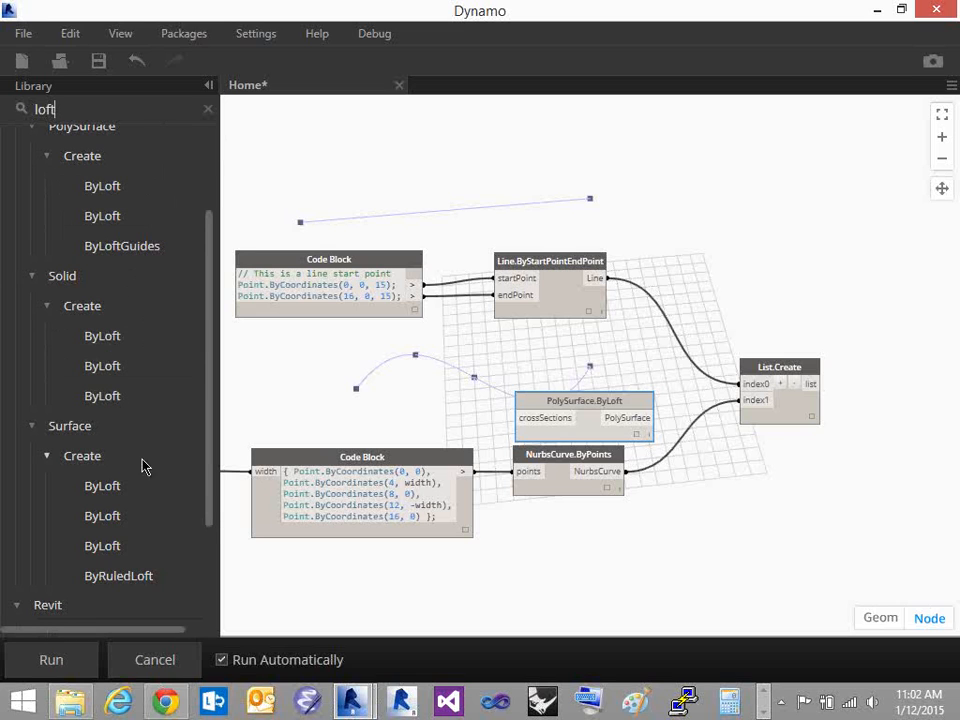
click(130, 491)
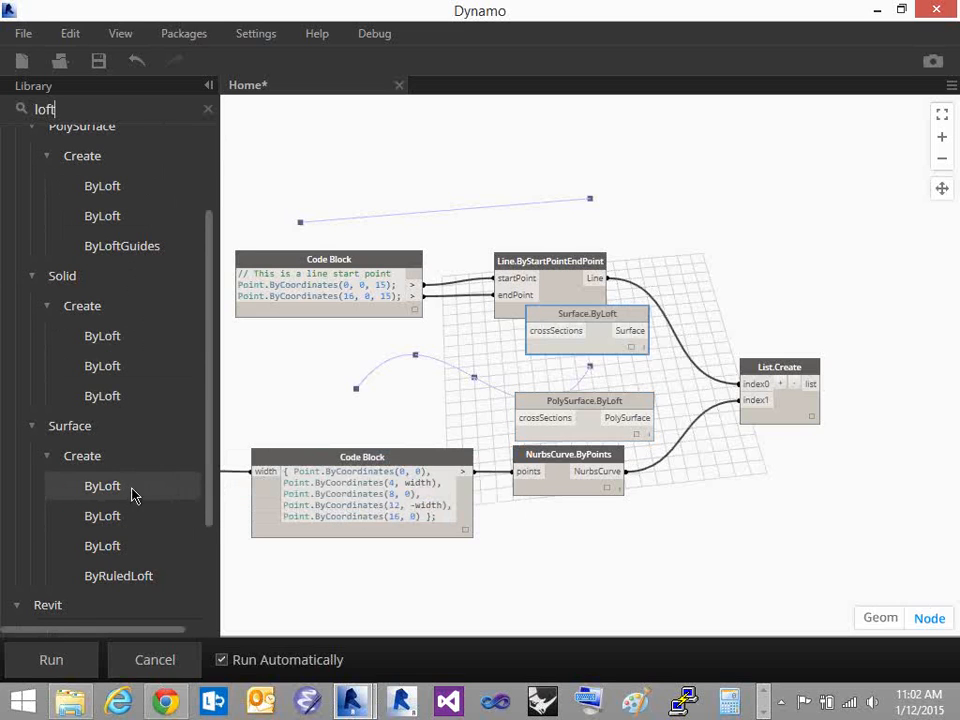
click(541, 401)
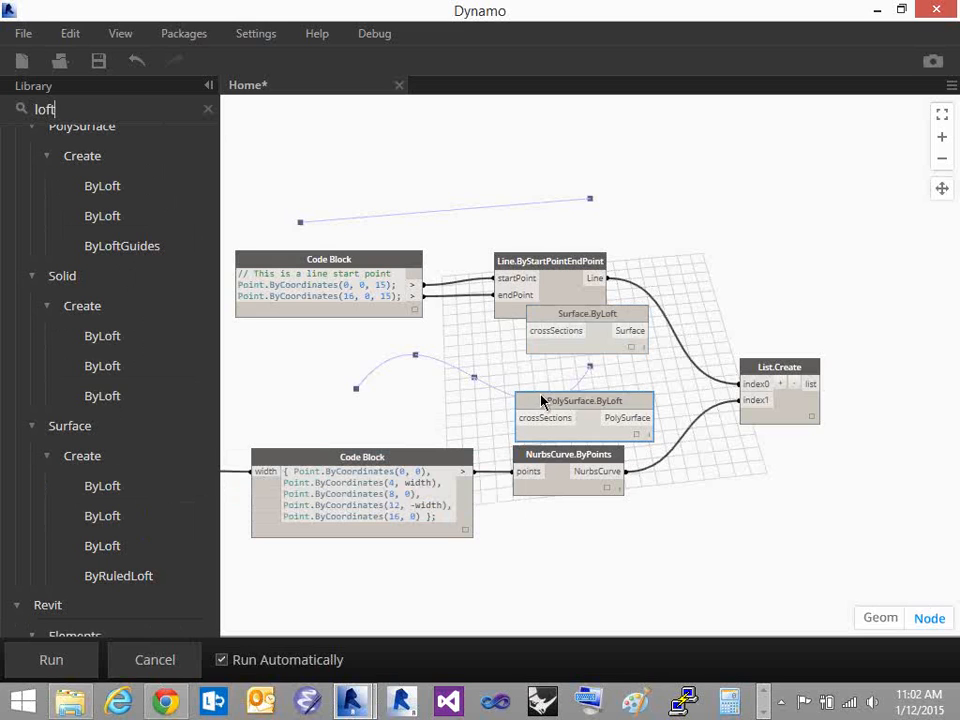
key(Delete)
Move the Surface.ByLoft node to the output side of List.Create, roughly level with it
middle_drag(594, 392, 446, 392)
drag(431, 312, 829, 313)
middle_drag(789, 405, 701, 422)
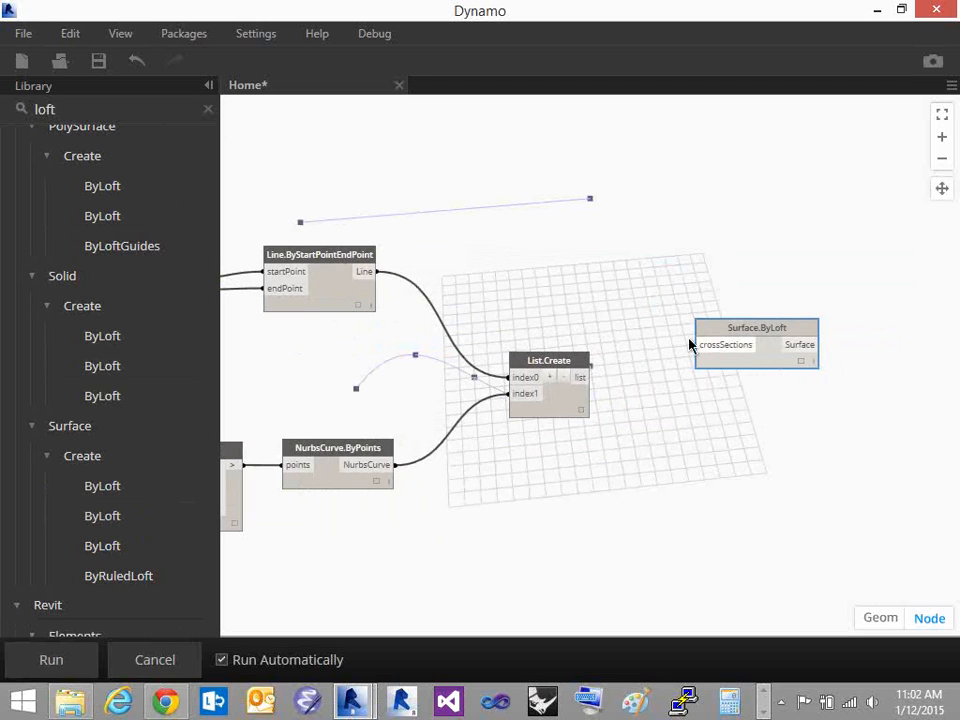
mouse_move(766, 338)
mouse_down()
mouse_move(741, 345)
mouse_move(753, 362)
mouse_move(780, 360)
mouse_move(770, 357)
mouse_up()
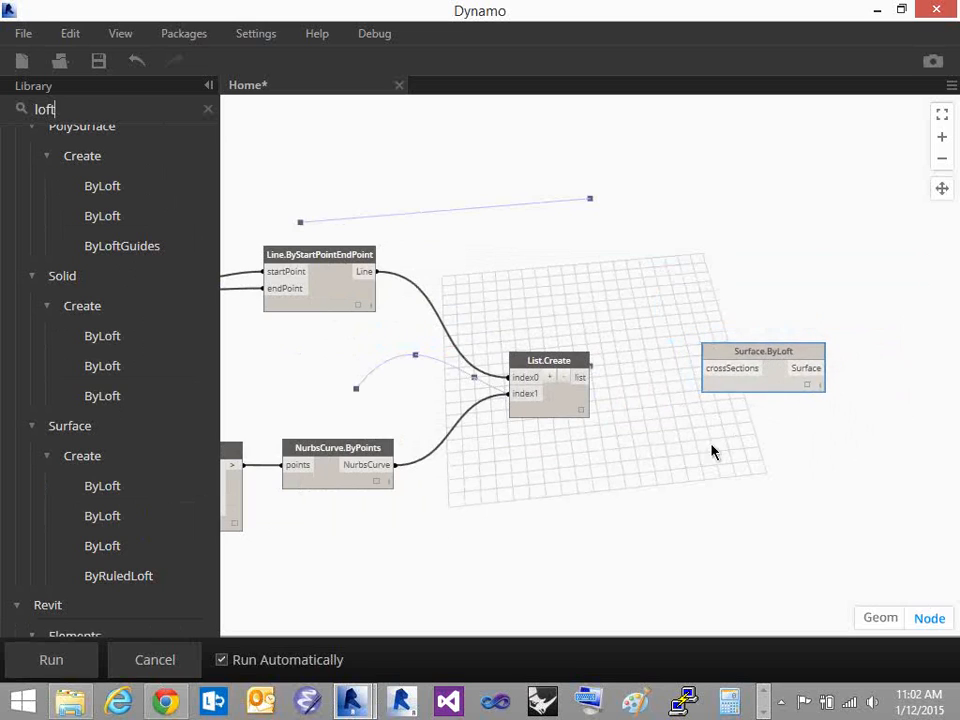
middle_drag(711, 444, 650, 446)
Clear the library search and examine Surface.ByLoft's crossSections input and the line and curve branches feeding List.Create
mouse_move(684, 372)
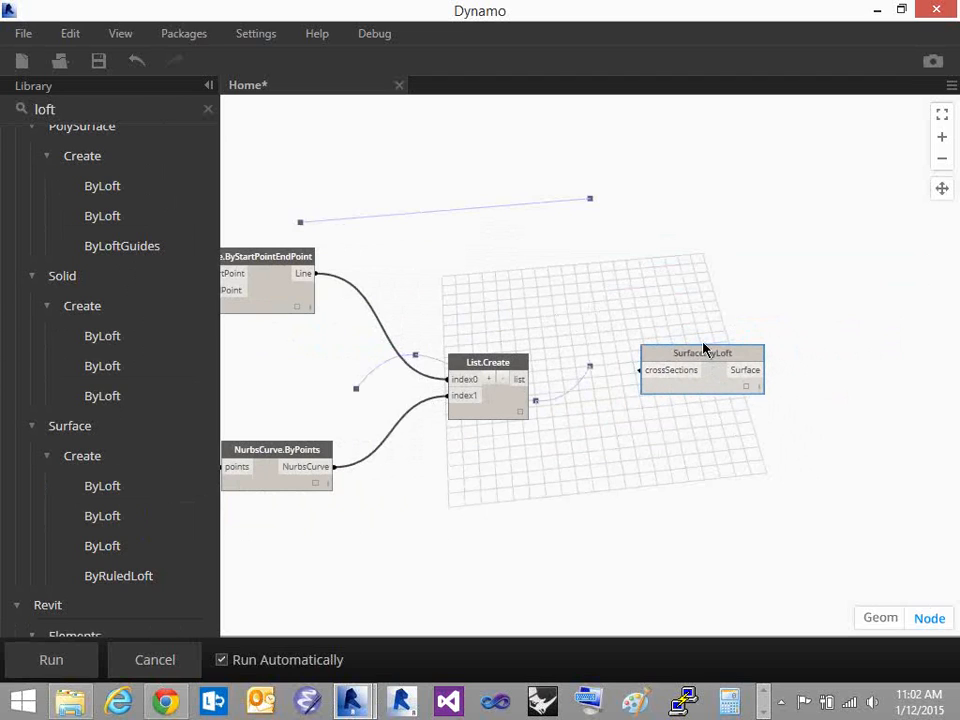
key(Escape)
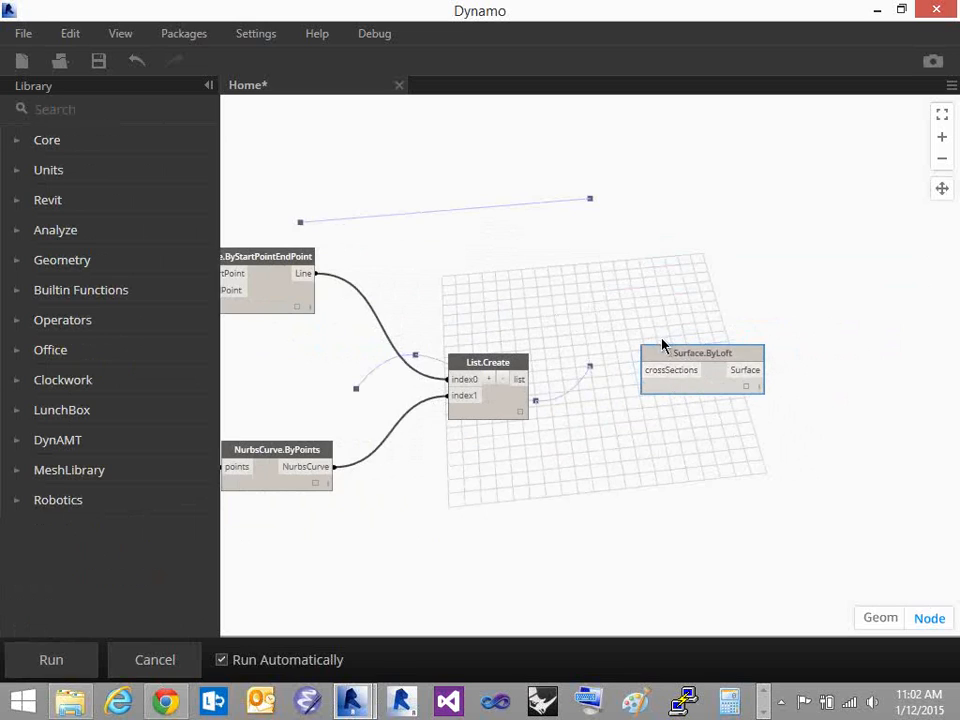
scroll(666, 342, up, 5)
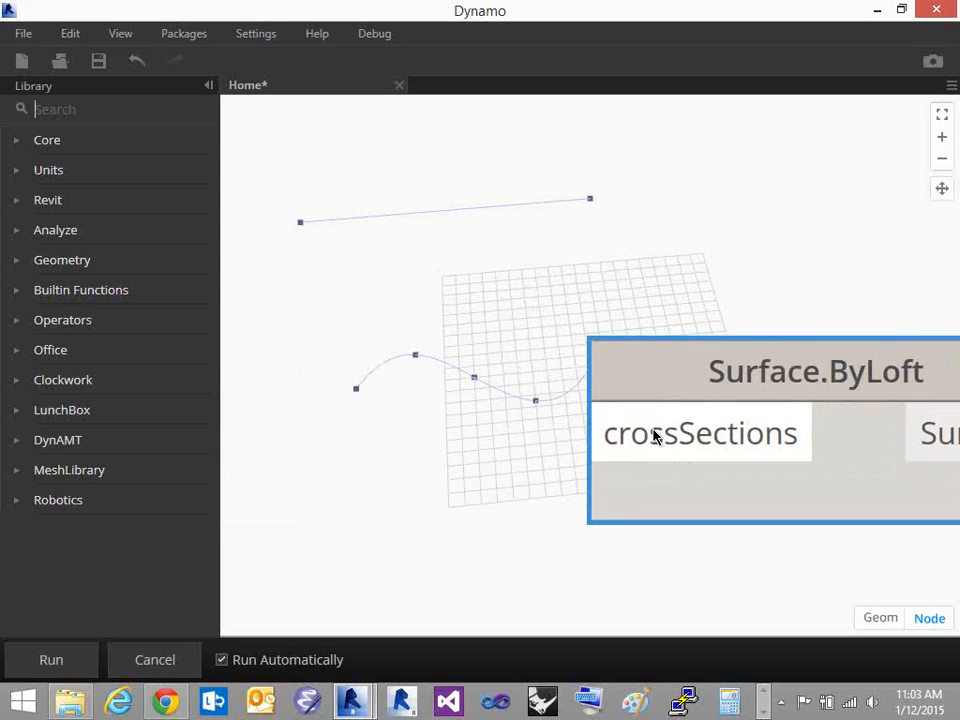
scroll(540, 241, down, 5)
middle_drag(389, 221, 444, 222)
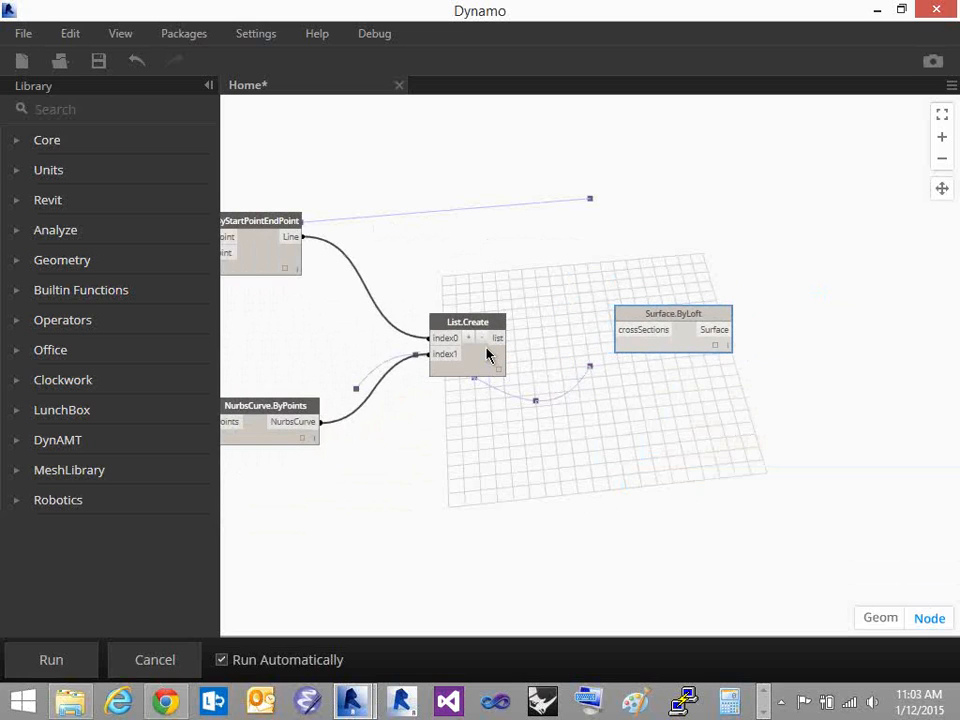
middle_drag(445, 247, 700, 261)
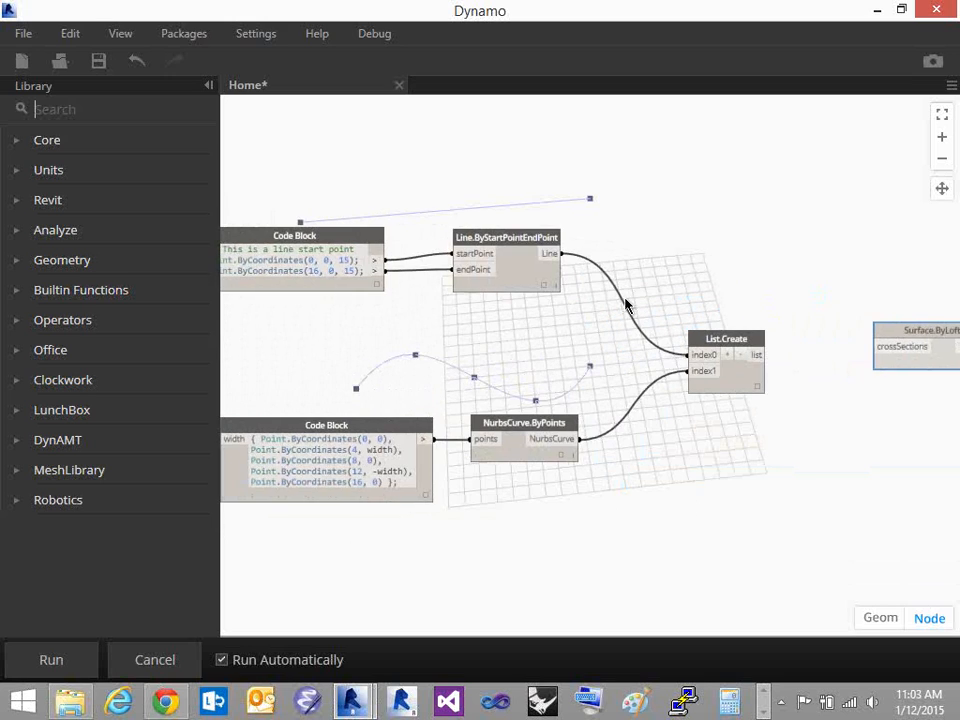
middle_drag(378, 380, 360, 354)
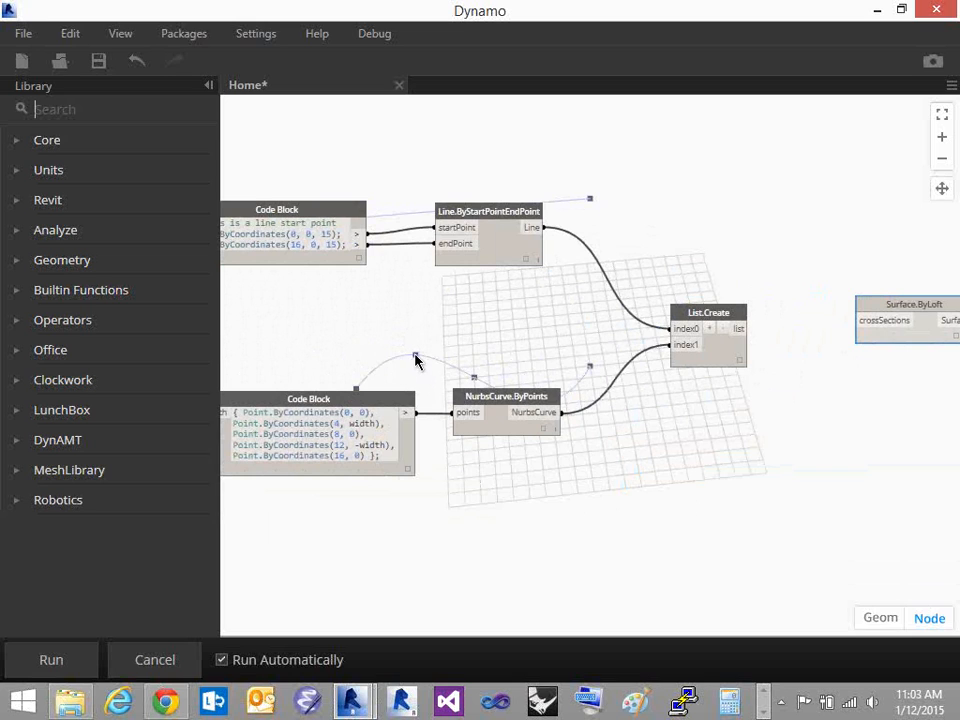
middle_drag(551, 349, 435, 330)
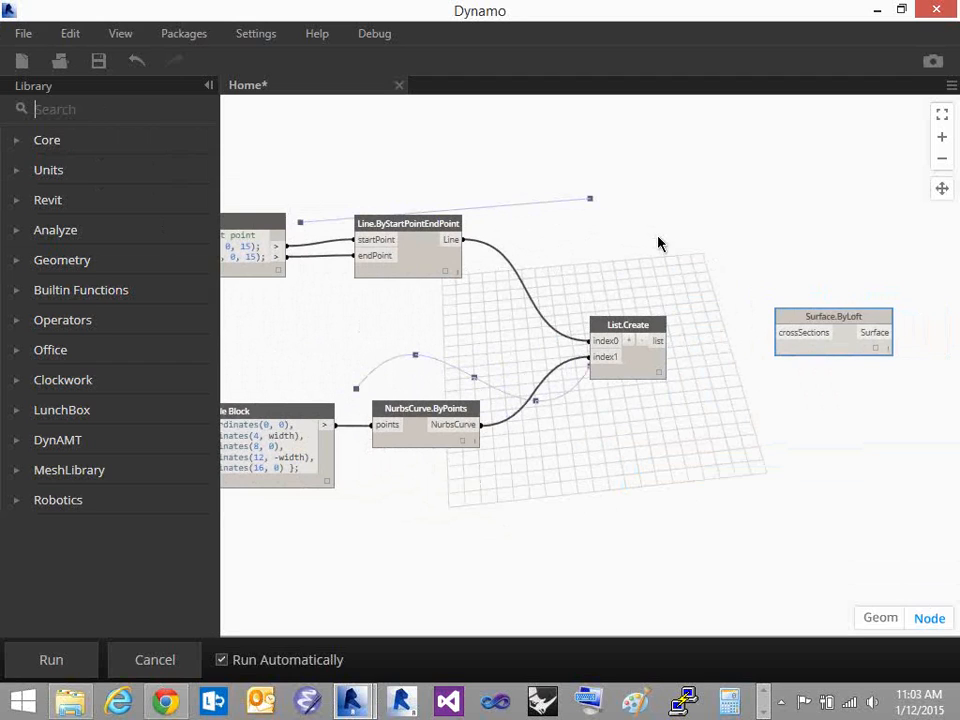
middle_drag(588, 203, 401, 313)
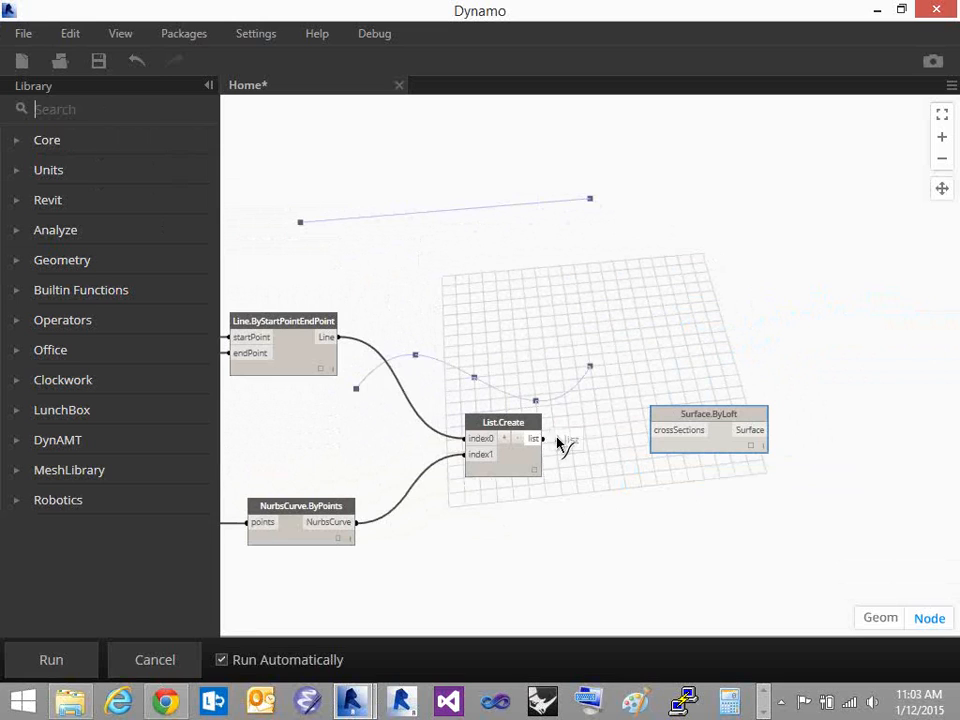
Connect List.Create's list output to Surface.ByLoft's crossSections input and deselect the loft node
drag(558, 443, 660, 431)
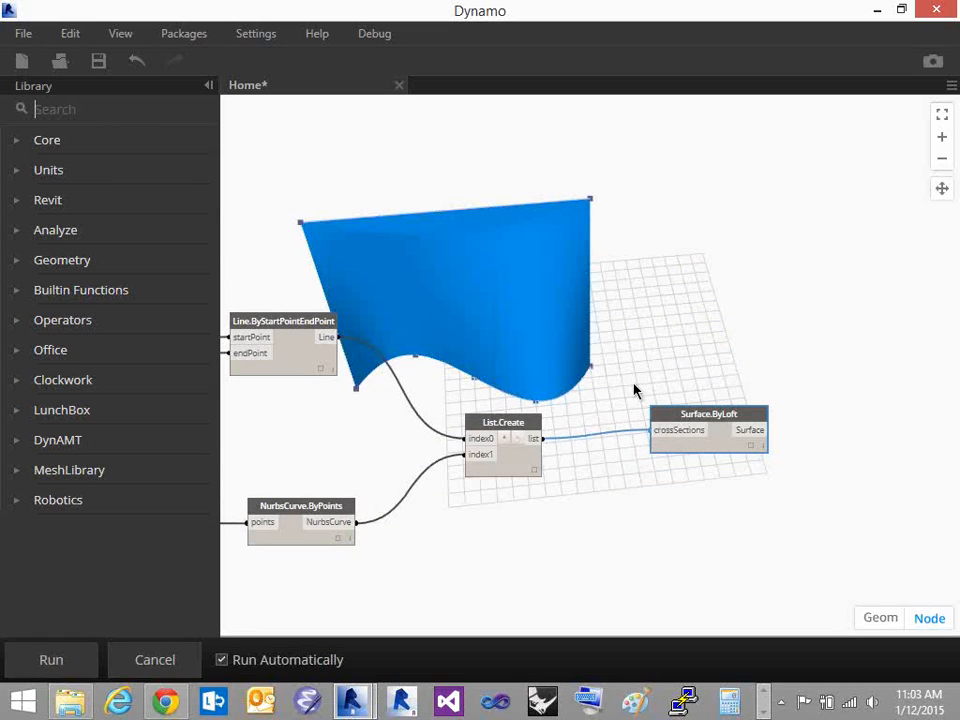
drag(722, 422, 715, 429)
click(690, 364)
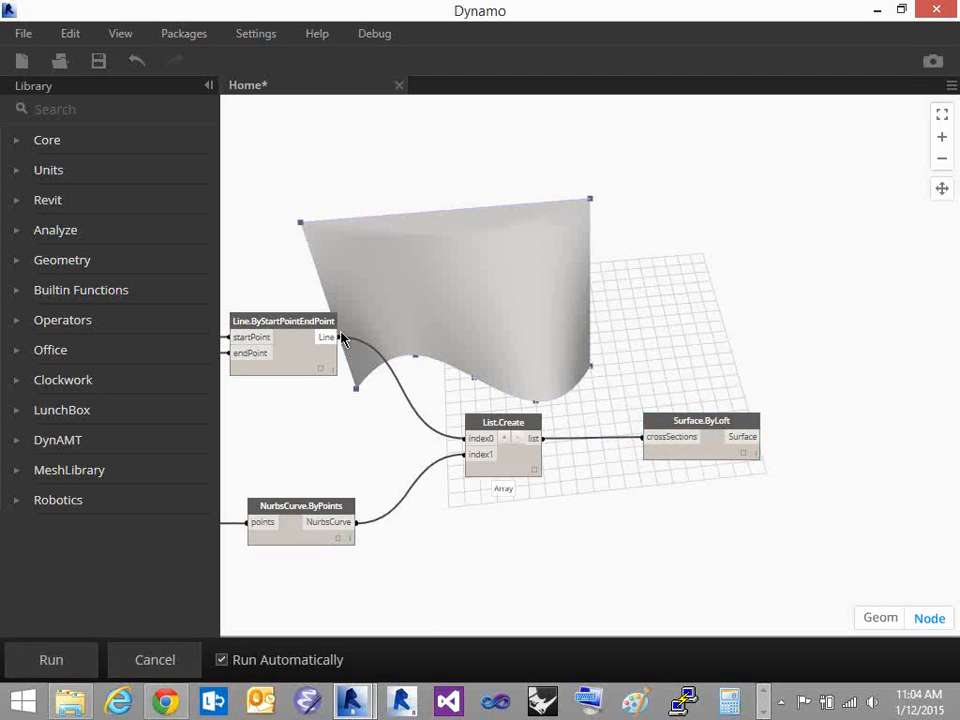
Move the Surface.ByLoft node closer to List.Create and deselect it
scroll(345, 335, up, 3)
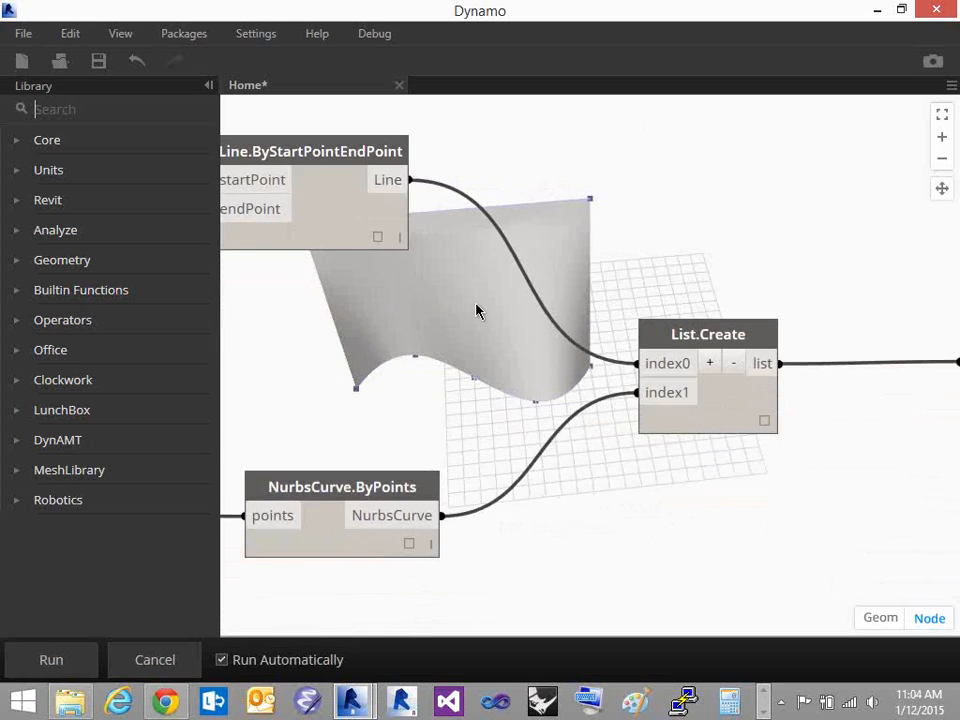
scroll(476, 311, down, 2)
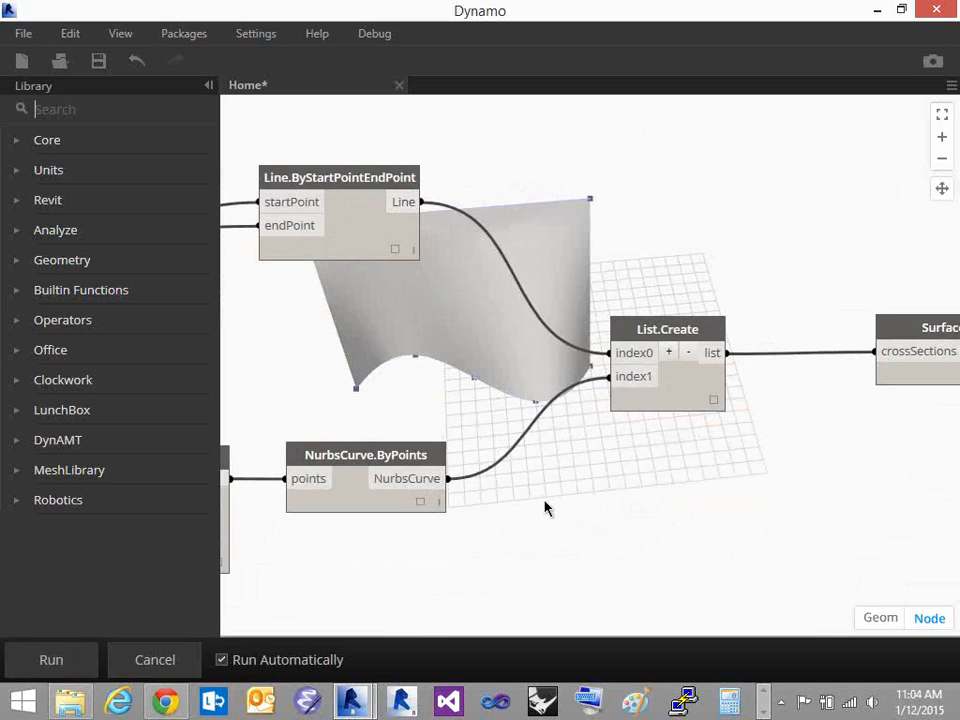
drag(917, 332, 790, 334)
click(757, 307)
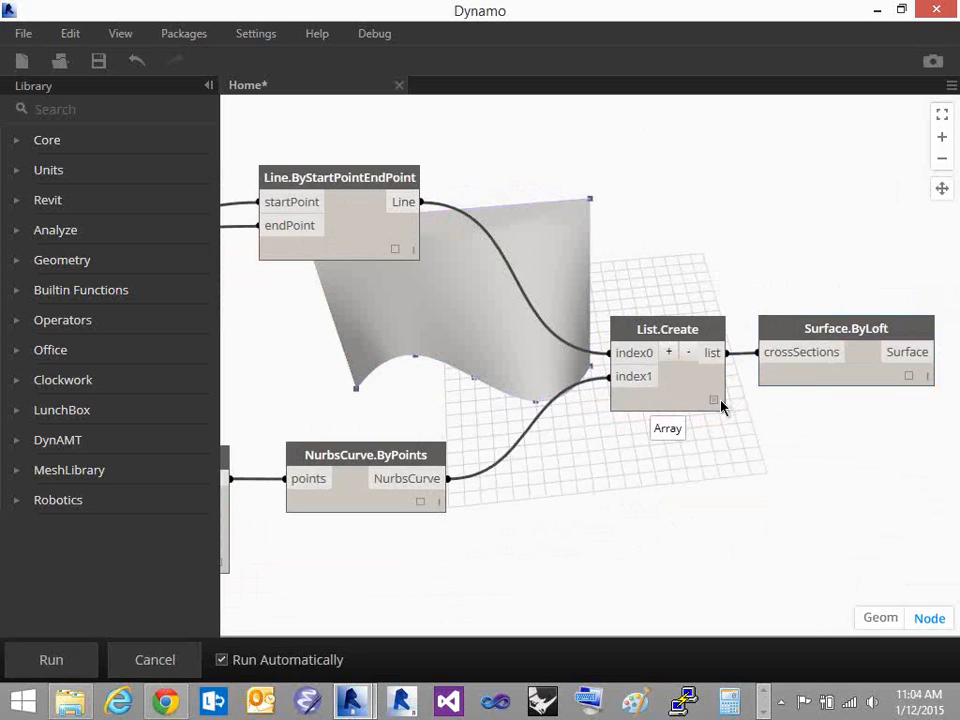
Lower the Double Slider's width value slightly to flatten the wave of the lofted surface's curved edge
mouse_move(418, 407)
middle_down()
mouse_move(435, 407)
mouse_move(403, 414)
middle_up()
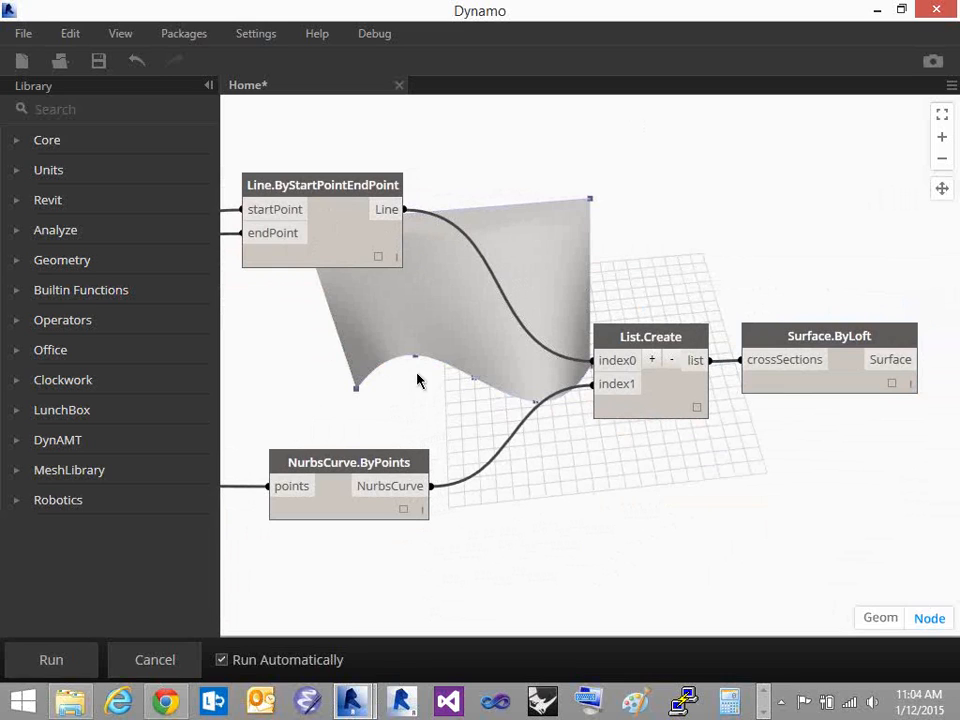
scroll(405, 368, down, 2)
middle_drag(390, 369, 586, 368)
middle_drag(348, 349, 613, 376)
mouse_move(330, 478)
mouse_down()
mouse_move(352, 481)
mouse_move(319, 484)
mouse_up()
middle_drag(632, 398, 205, 378)
middle_drag(449, 374, 458, 375)
middle_drag(812, 465, 739, 479)
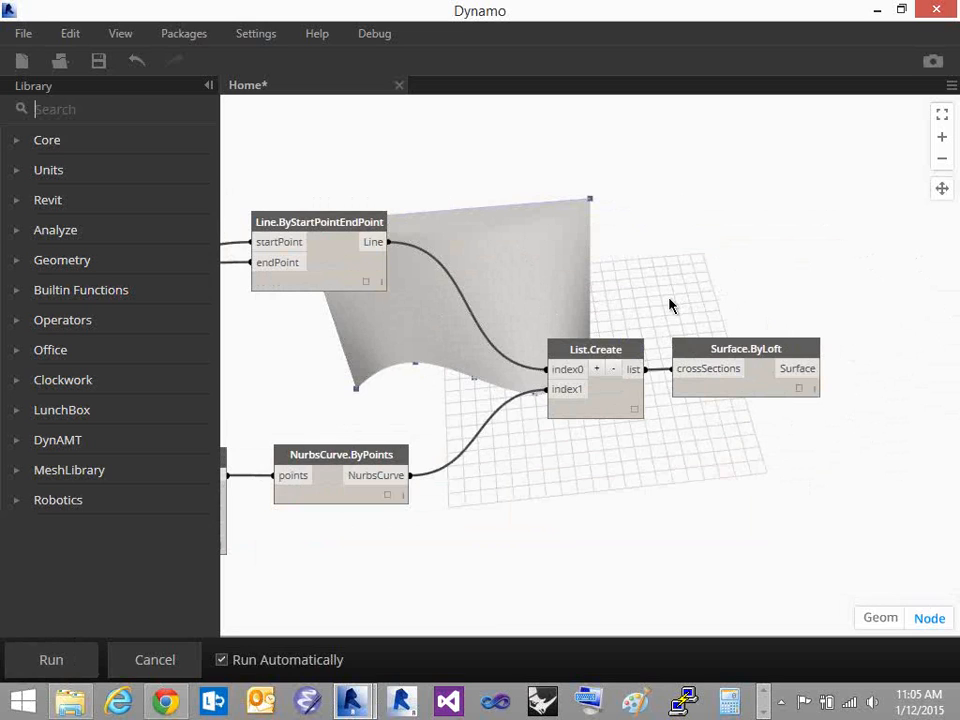
middle_drag(636, 298, 586, 276)
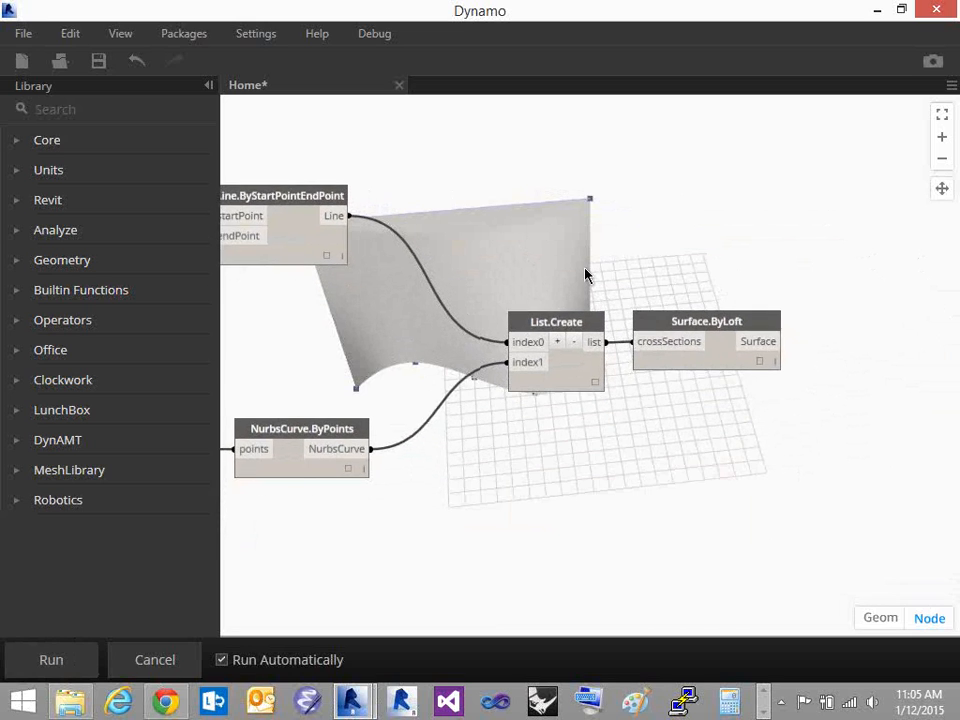
middle_drag(766, 499, 730, 508)
middle_drag(670, 432, 673, 489)
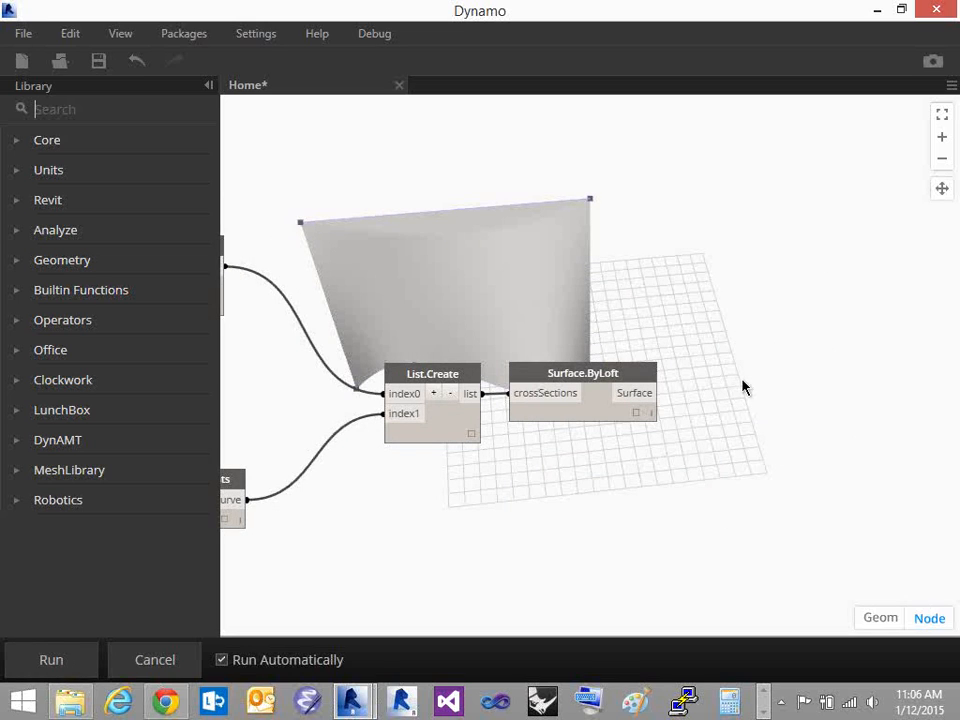
text(point)
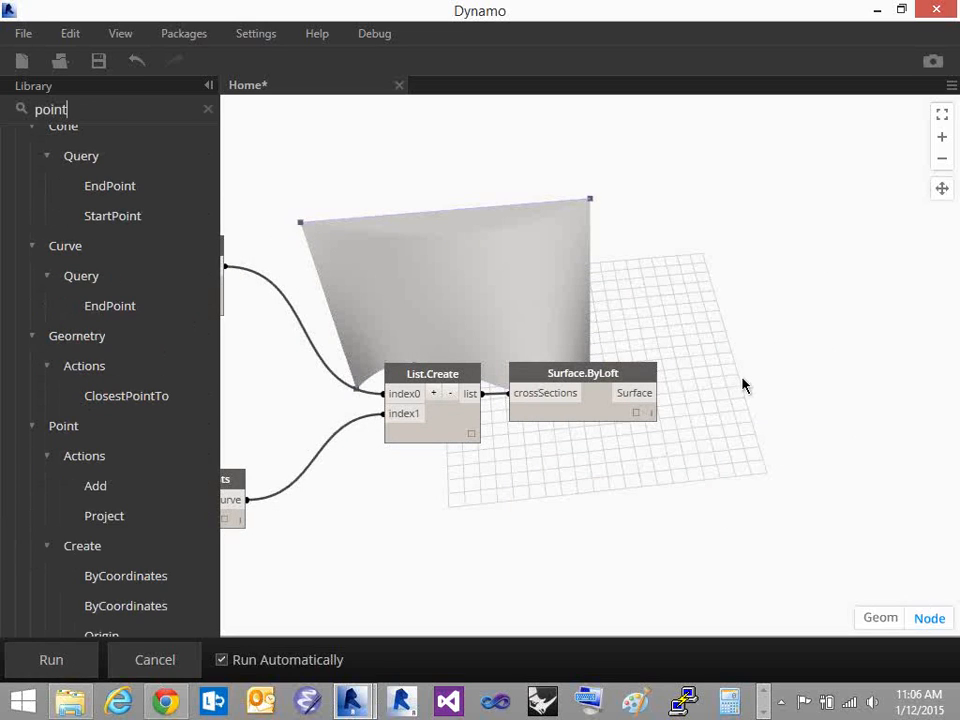
text(.at)
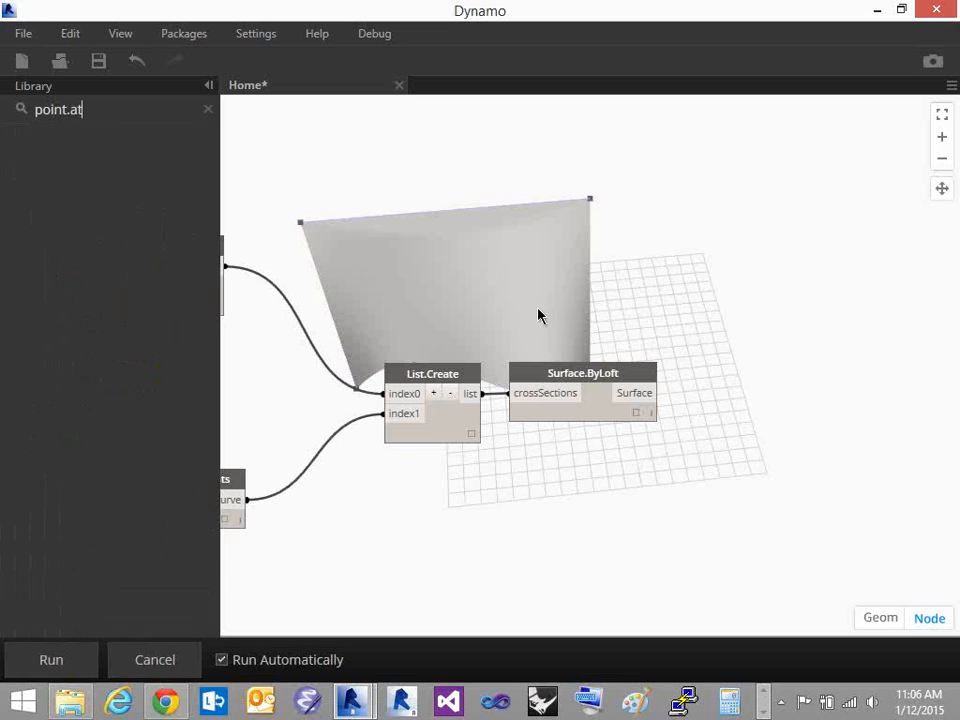
key(Escape)
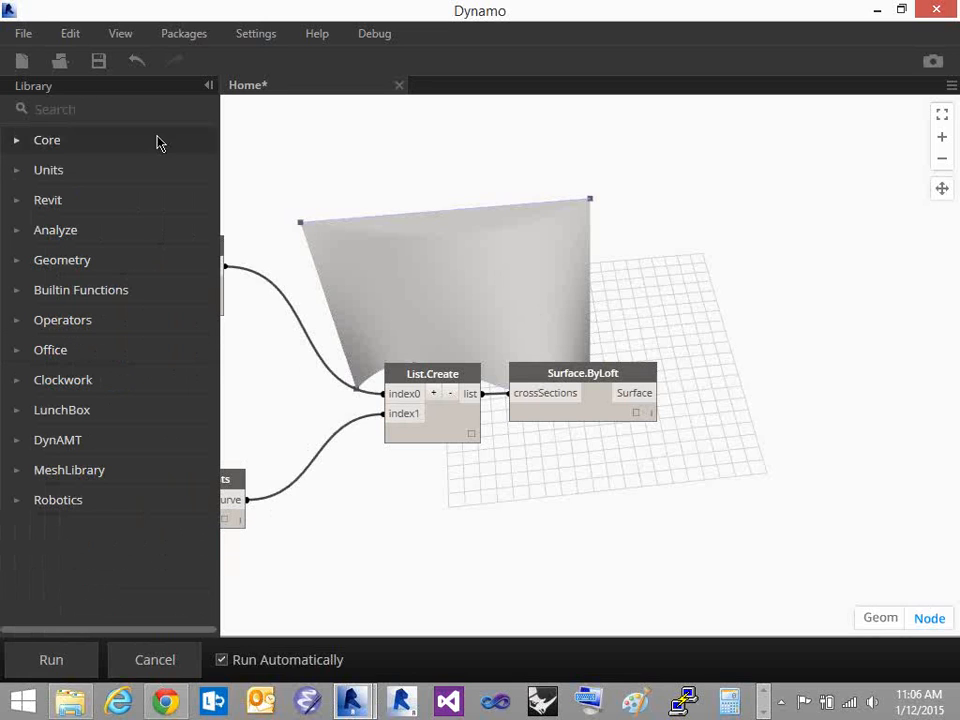
Detach the List.Create wire from Surface.ByLoft's crossSections input and reattach it
middle_drag(372, 567, 626, 526)
right_drag(555, 297, 589, 285)
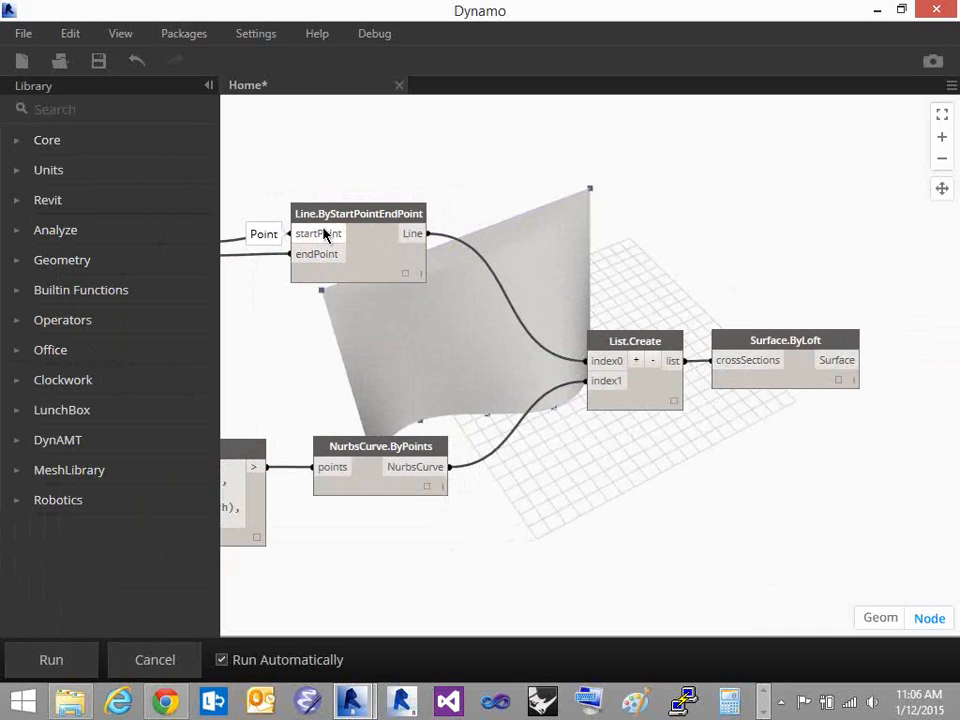
click(714, 360)
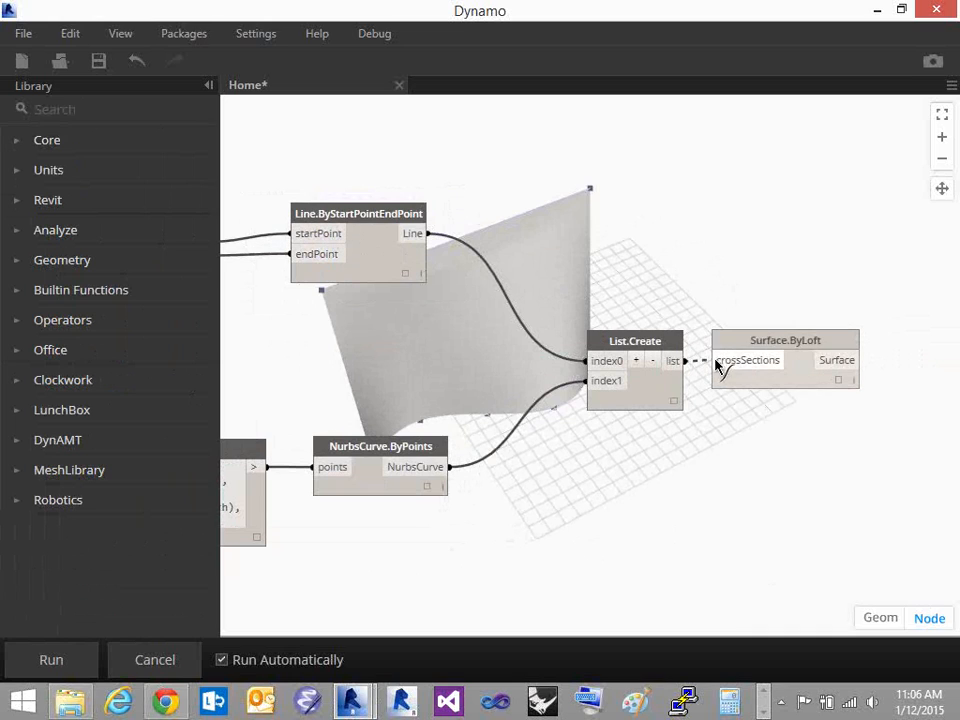
click(714, 360)
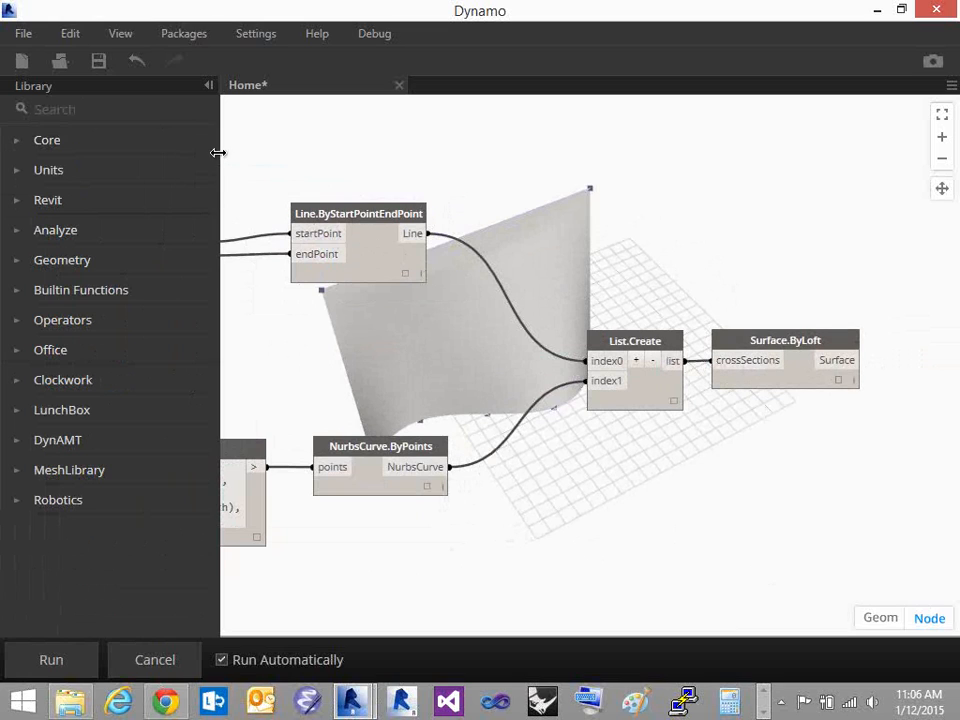
click(82, 108)
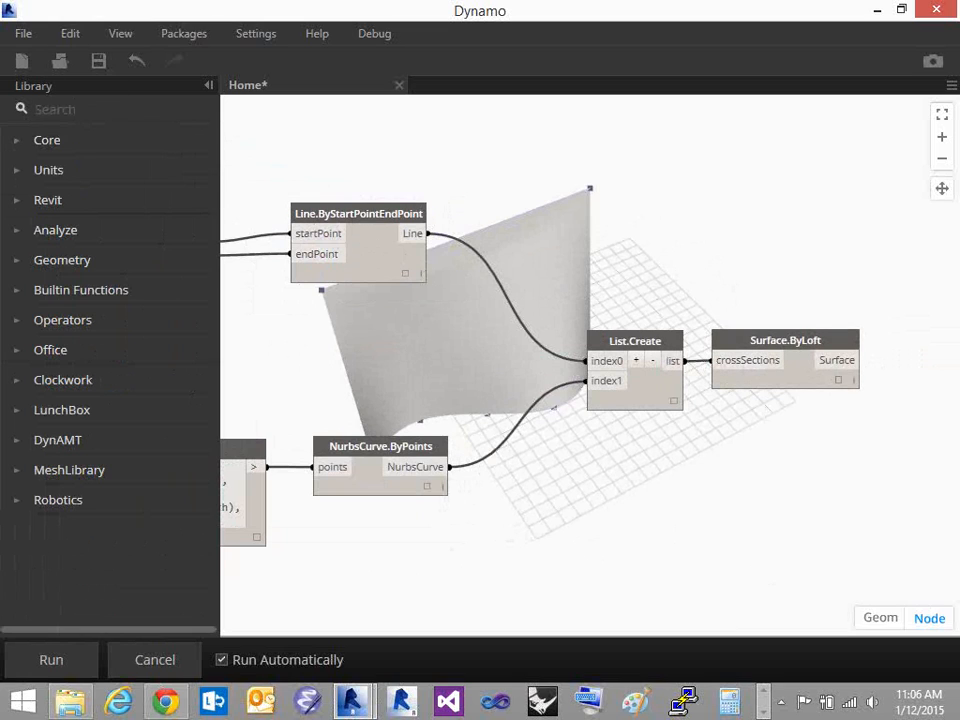
text(point)
drag(211, 304, 221, 184)
mouse_move(470, 247)
middle_down()
mouse_move(518, 254)
mouse_move(549, 238)
mouse_move(460, 262)
middle_up()
key(Escape)
middle_drag(497, 212, 585, 197)
right_drag(585, 197, 738, 271)
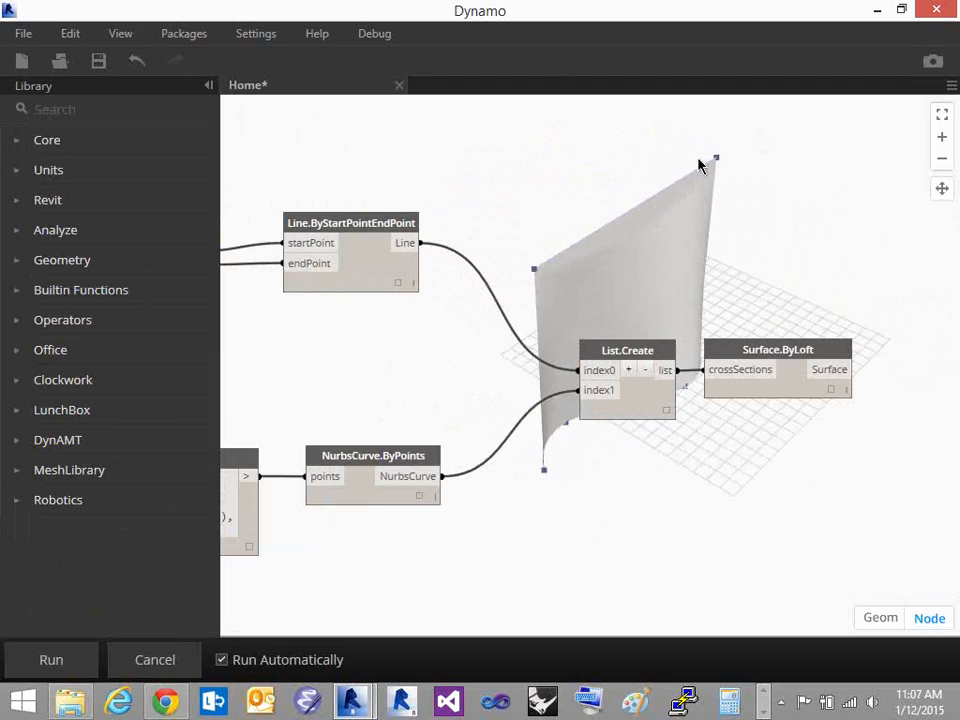
Search the library for pointa, add the Surface version of PointAtParameter, and place the node beyond Surface.ByLoft
click(87, 110)
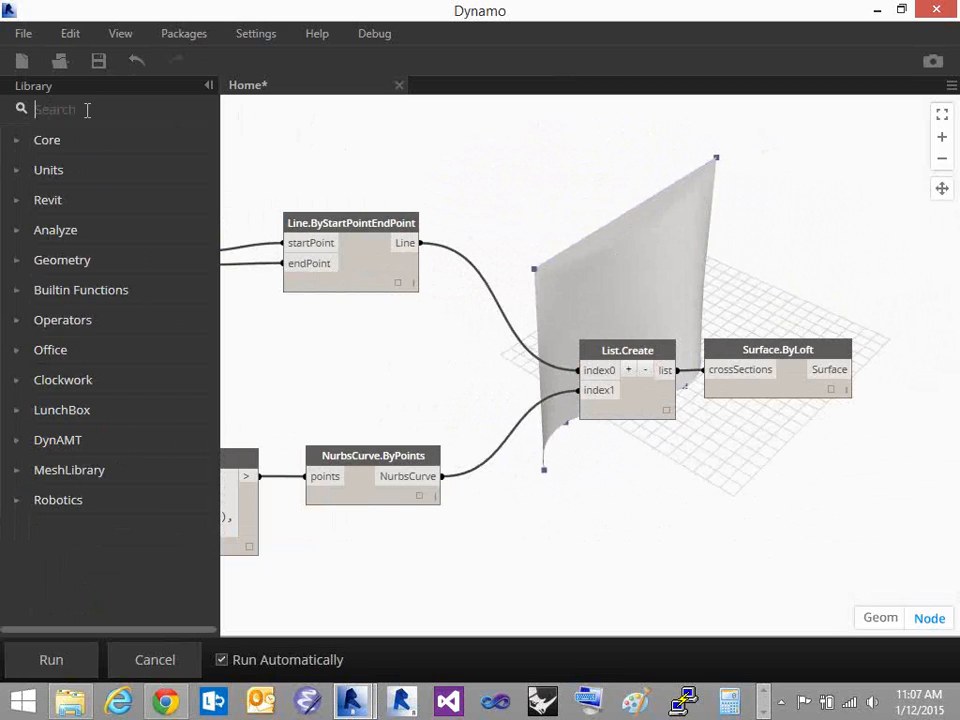
text(point)
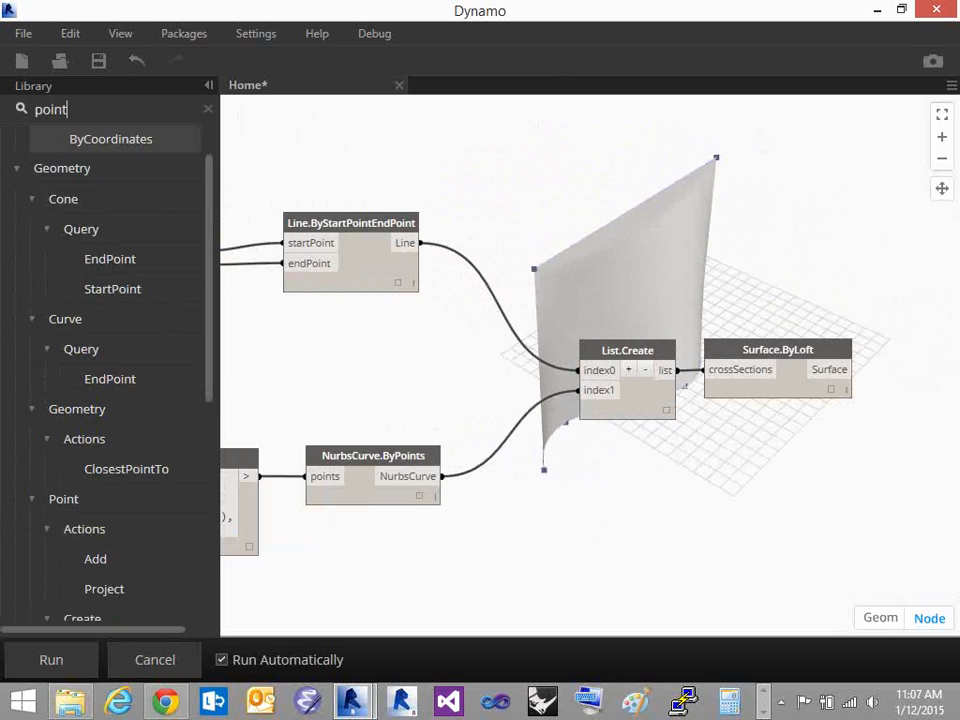
text(a)
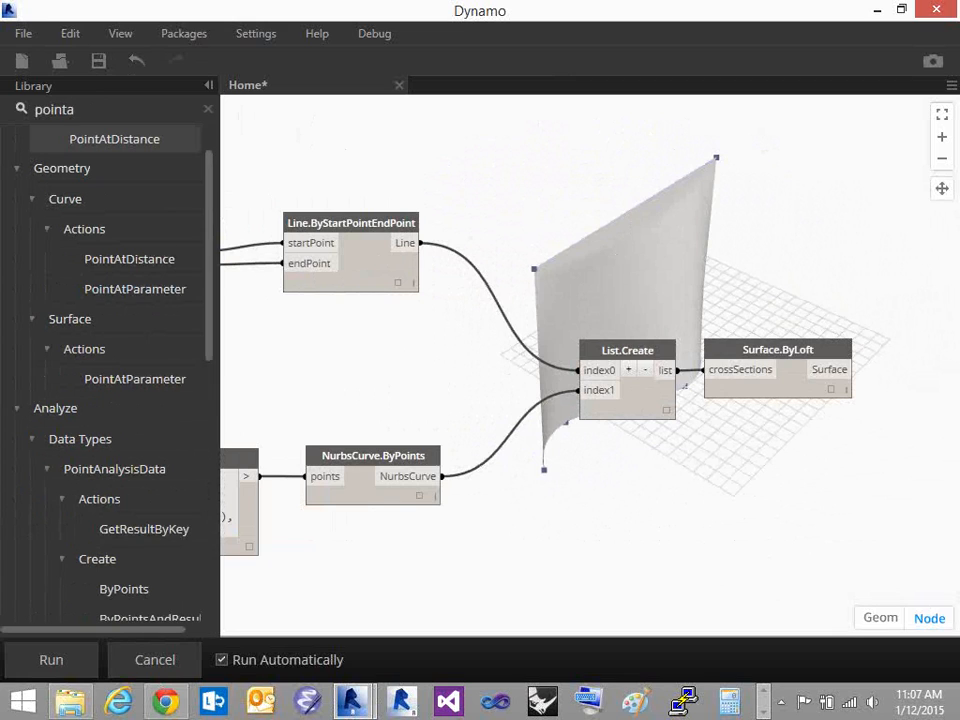
click(133, 380)
drag(395, 343, 810, 328)
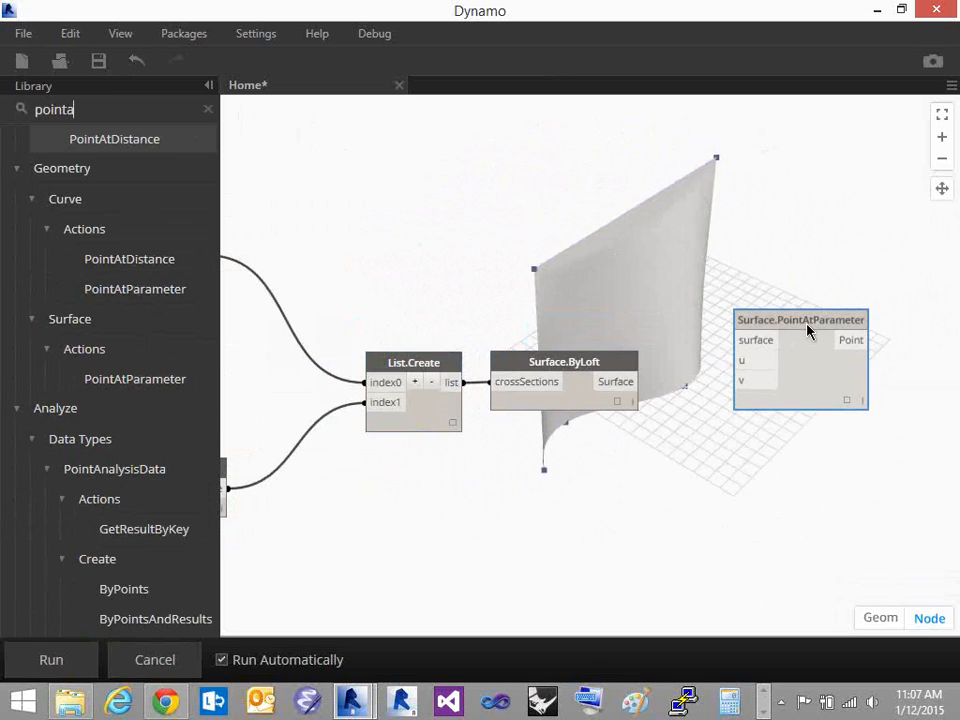
Reposition Surface.PointAtParameter slightly lower and connect Surface.ByLoft's Surface output to its surface input
drag(703, 328, 714, 396)
drag(570, 392, 733, 452)
click(567, 482)
Create a Code Block below Surface.ByLoft containing the range 0..1..#10;
middle_drag(615, 512, 589, 450)
double_click(510, 432)
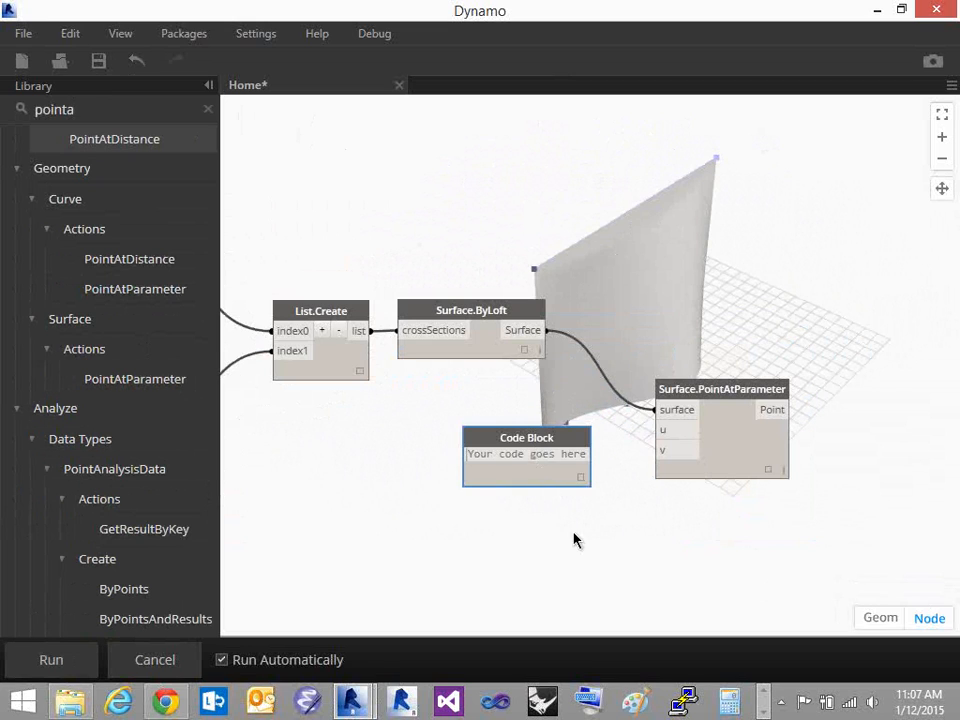
text(0..1)
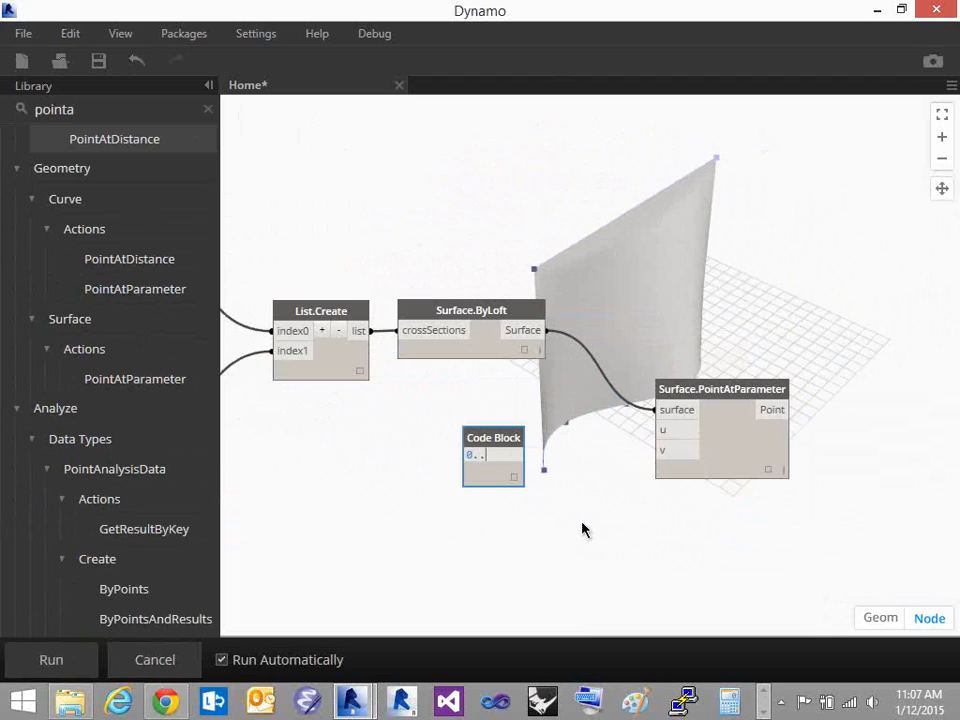
text(..#10;)
click(586, 540)
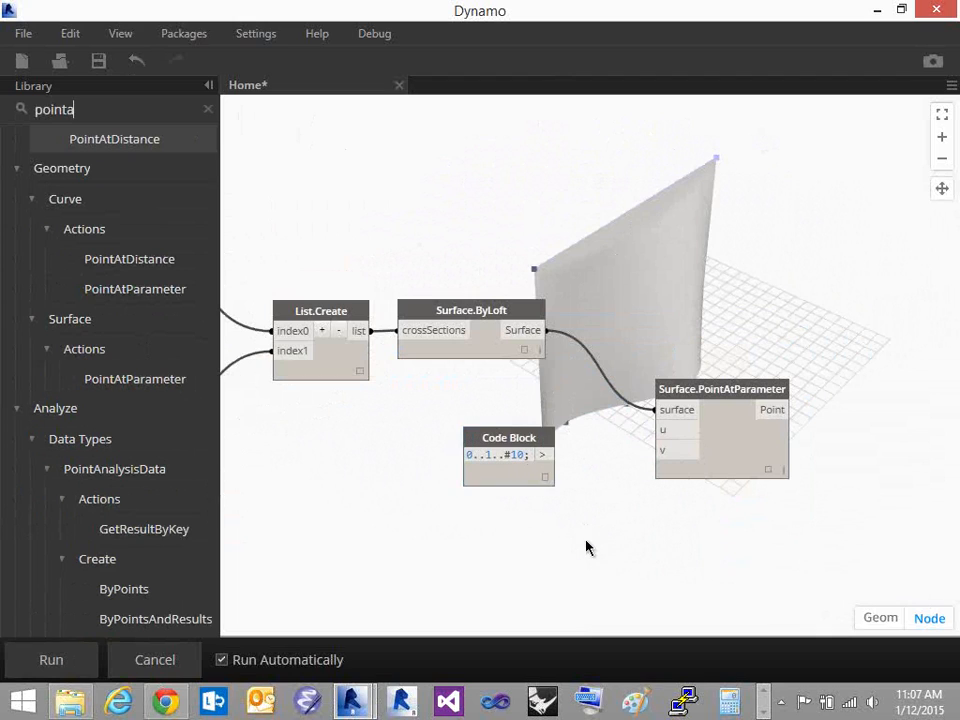
Connect the 0..1..#10 Code Block's output to both the u and v inputs of Surface.PointAtParameter
scroll(510, 482, up, 5)
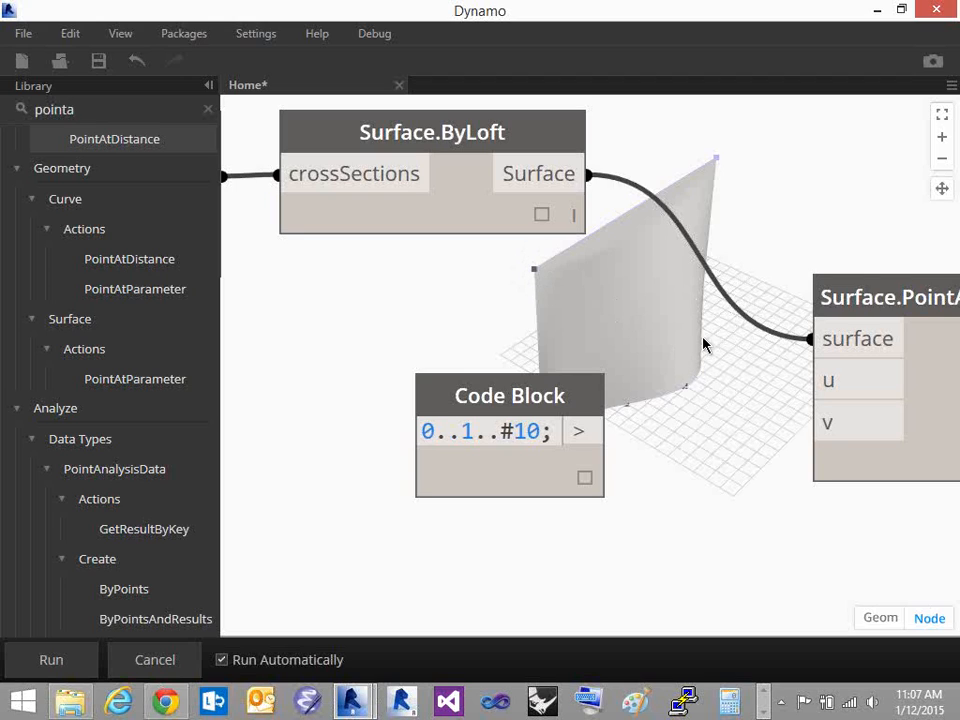
drag(501, 431, 541, 432)
click(503, 431)
click(604, 433)
click(810, 381)
click(604, 433)
click(810, 423)
Set the lacing of Surface.PointAtParameter to Cross Product to generate a full grid of points on the surface
middle_drag(774, 497, 540, 487)
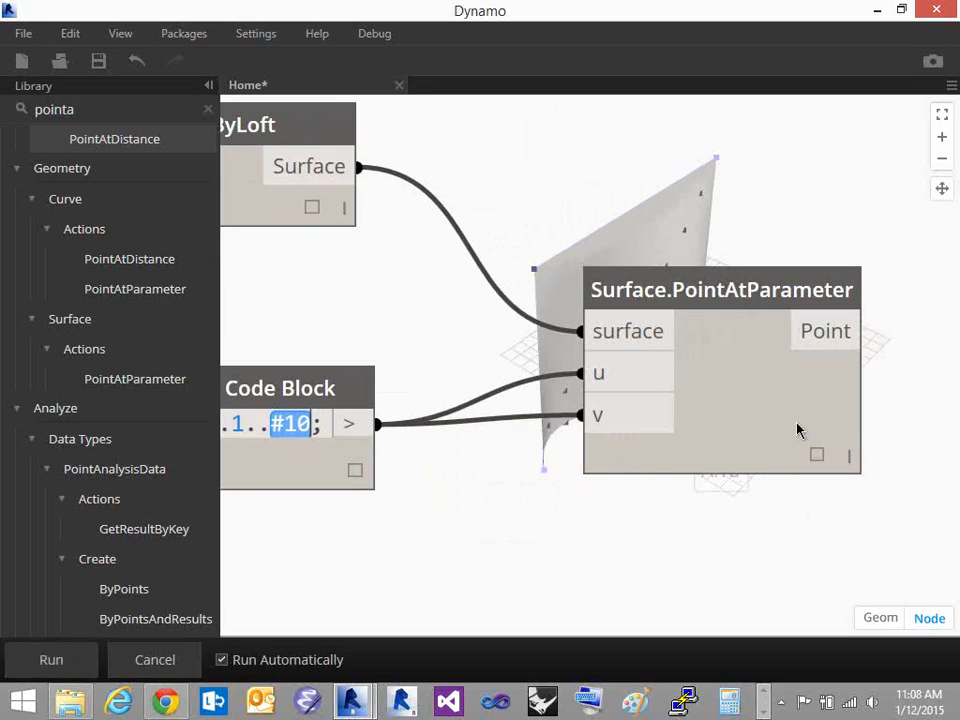
right_click(606, 418)
mouse_move(696, 455)
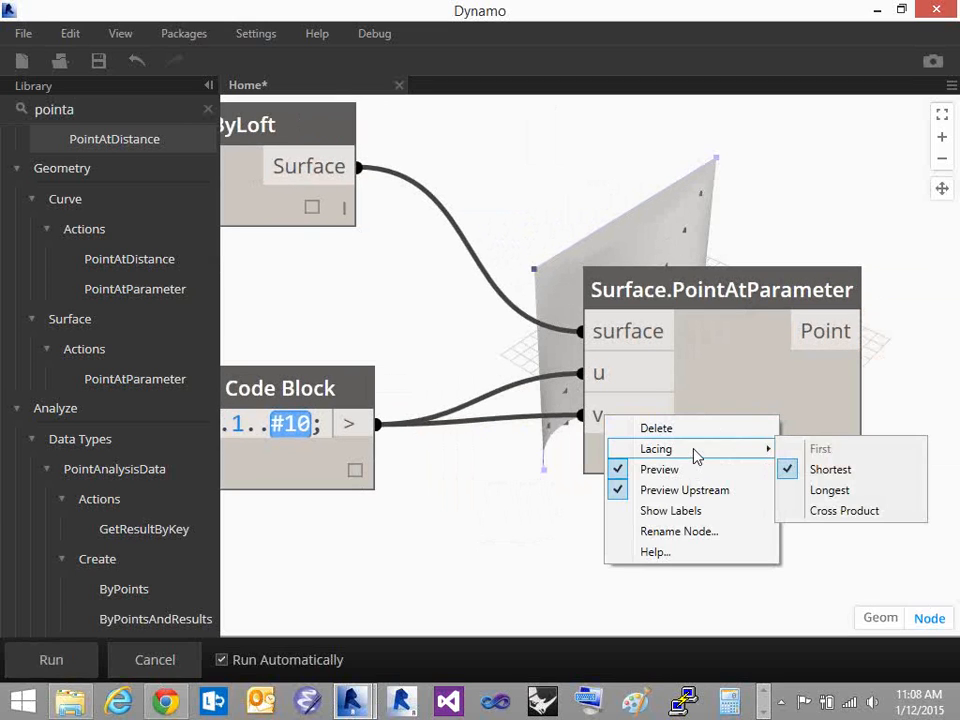
click(830, 492)
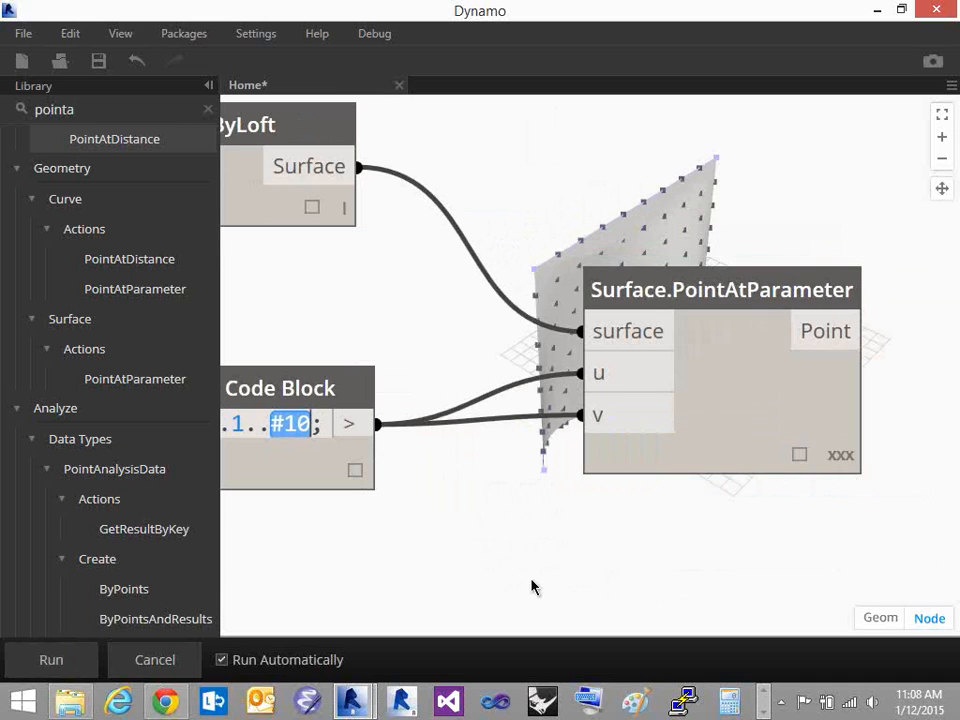
middle_drag(531, 579, 563, 480)
scroll(567, 481, up, 1)
scroll(567, 481, down, 1)
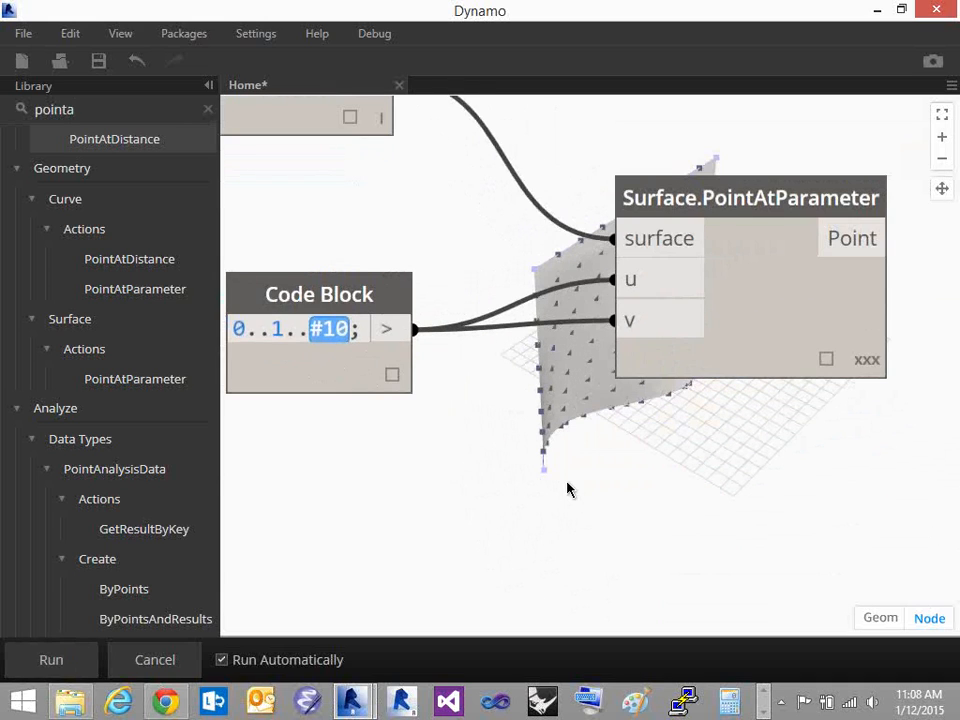
click(567, 481)
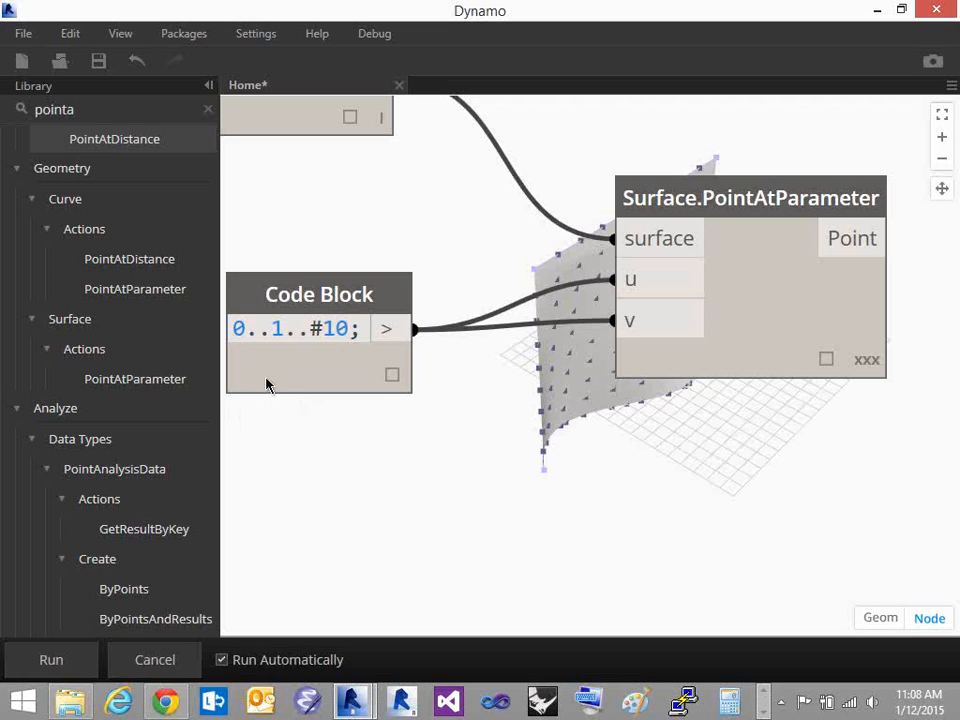
Move the 0..1..#10 Code Block slightly upward to line up with the u and v inputs, and deselect it
drag(349, 290, 346, 267)
click(762, 463)
middle_drag(762, 463, 631, 439)
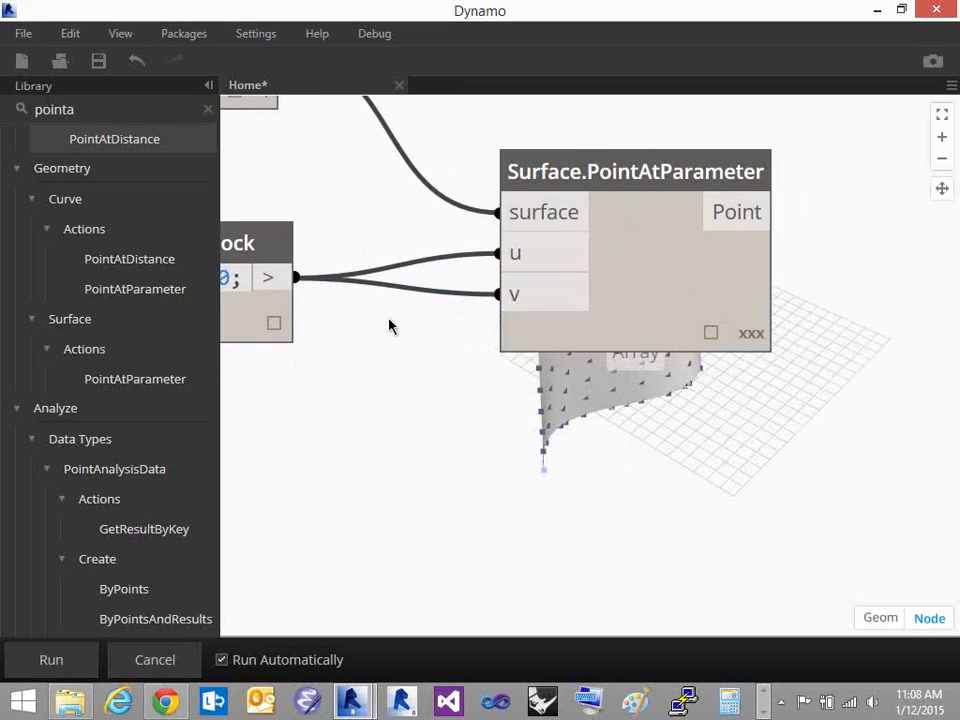
Examine the 0..1..#10 range feeding u and v and the grid of points across the lofted surface
middle_drag(335, 368, 610, 398)
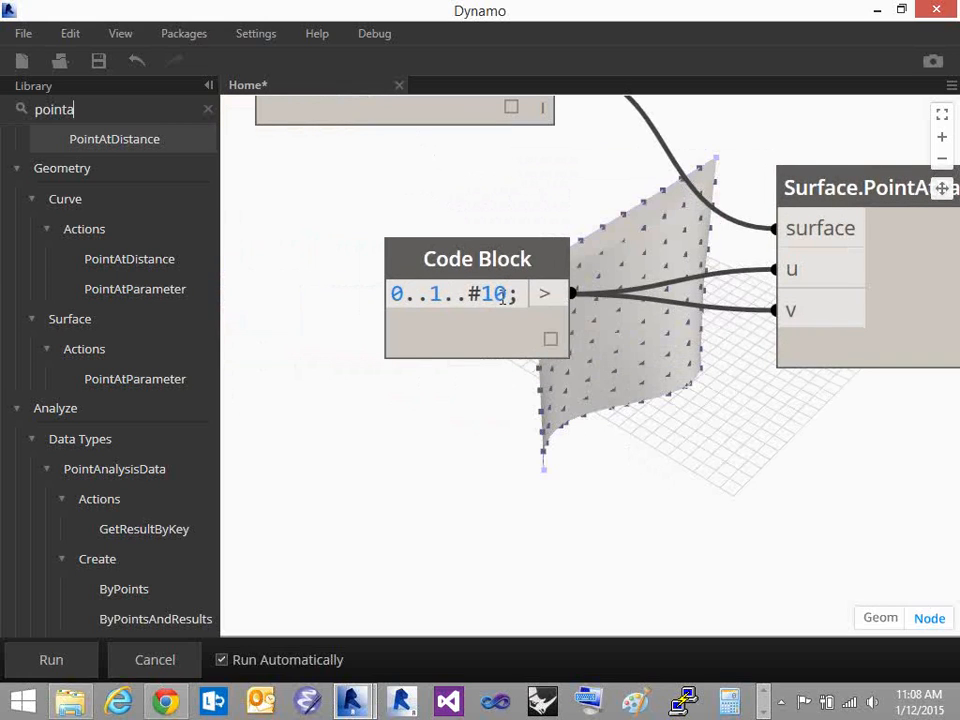
middle_drag(692, 402, 561, 393)
middle_drag(958, 460, 684, 410)
right_drag(684, 410, 786, 414)
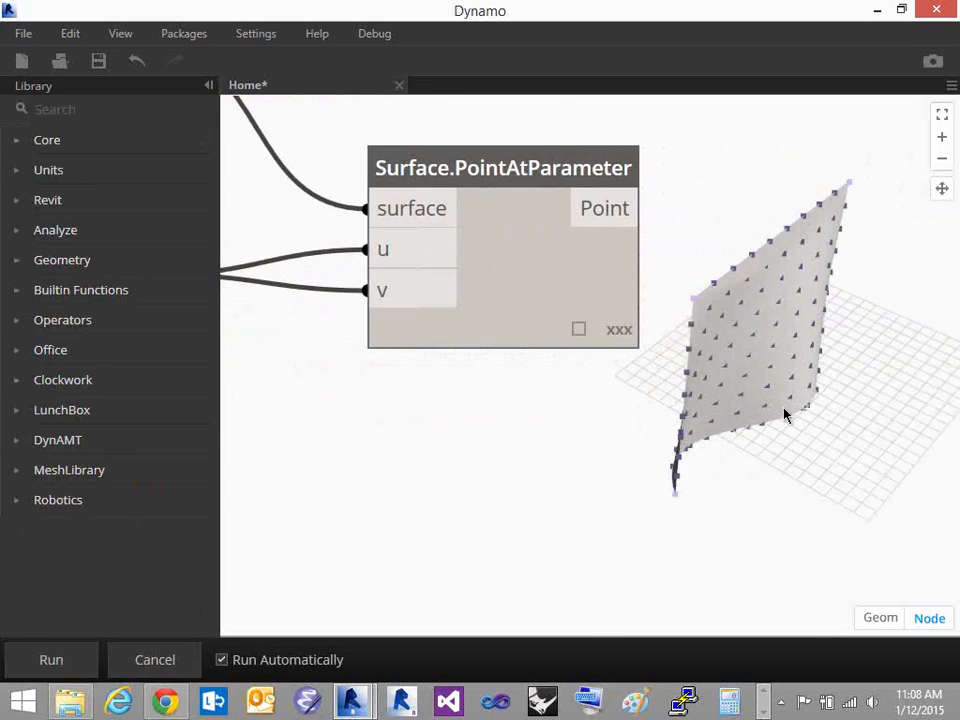
scroll(750, 402, up, 5)
mouse_move(861, 407)
right_down()
mouse_move(778, 403)
mouse_move(741, 446)
mouse_move(834, 450)
mouse_move(865, 420)
mouse_move(793, 433)
mouse_move(889, 336)
right_up()
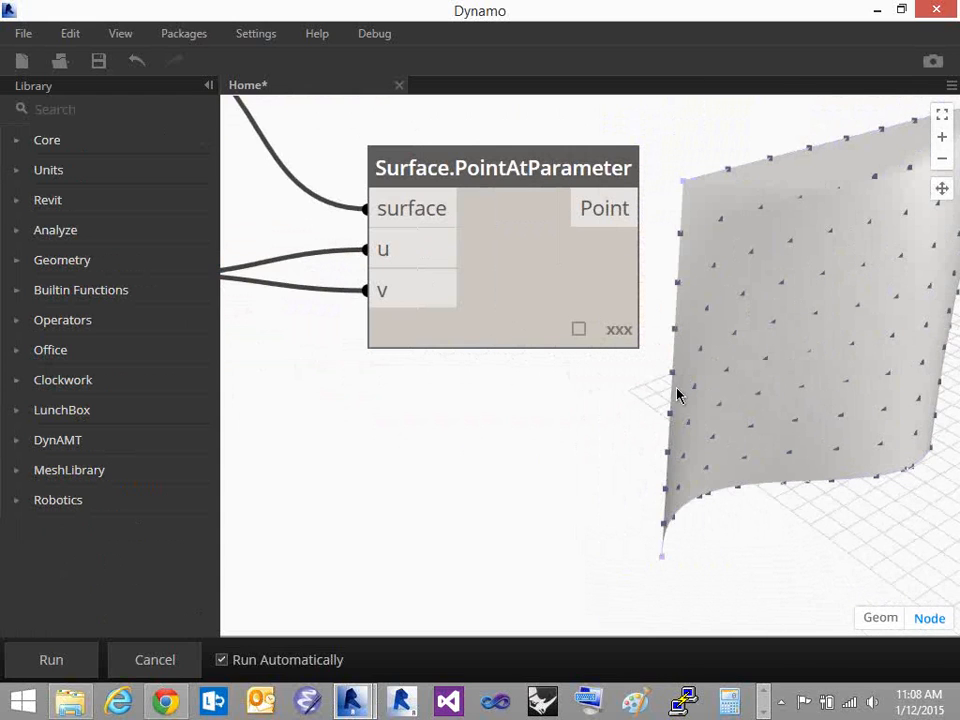
right_drag(780, 372, 703, 424)
scroll(703, 424, down, 2)
middle_drag(767, 446, 659, 500)
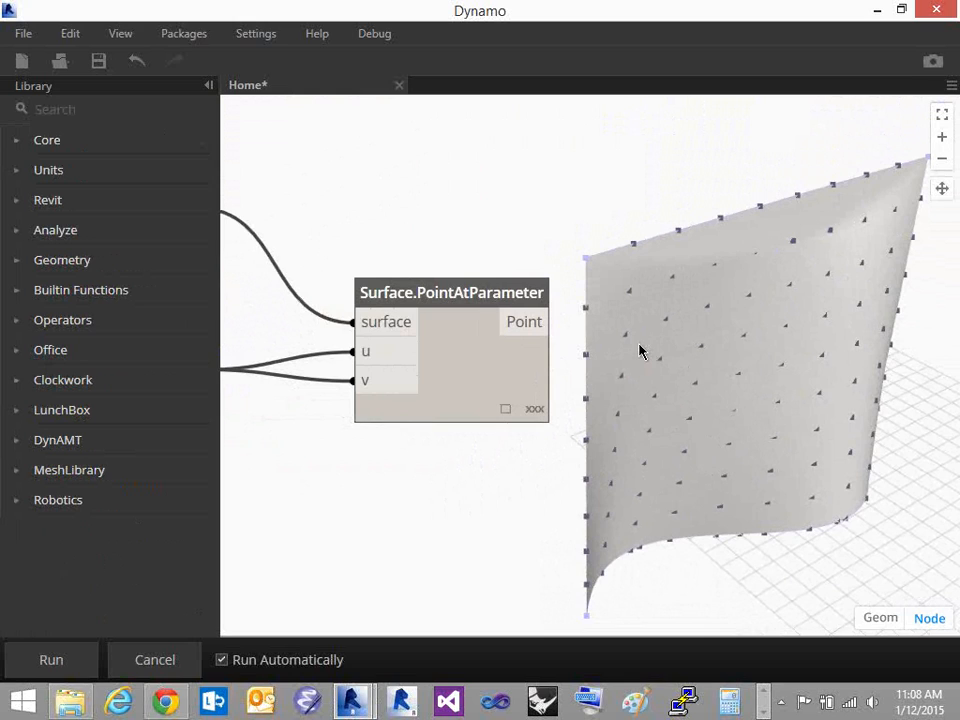
Create a Code Block beside Surface.PointAtParameter with the partial indexing expression points[;
double_click(690, 259)
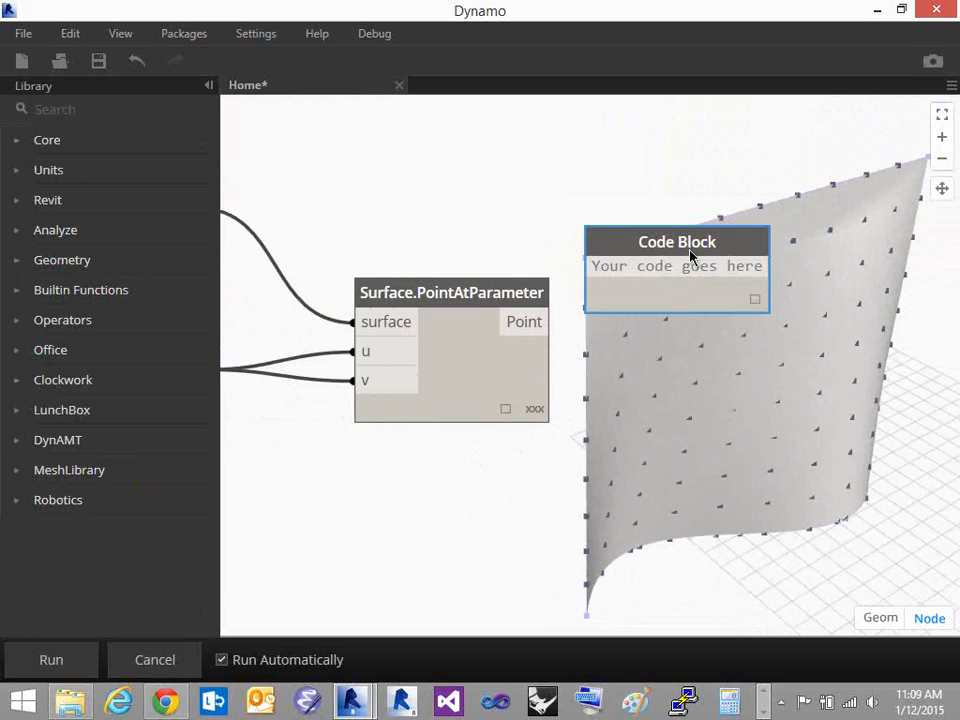
text(a[)
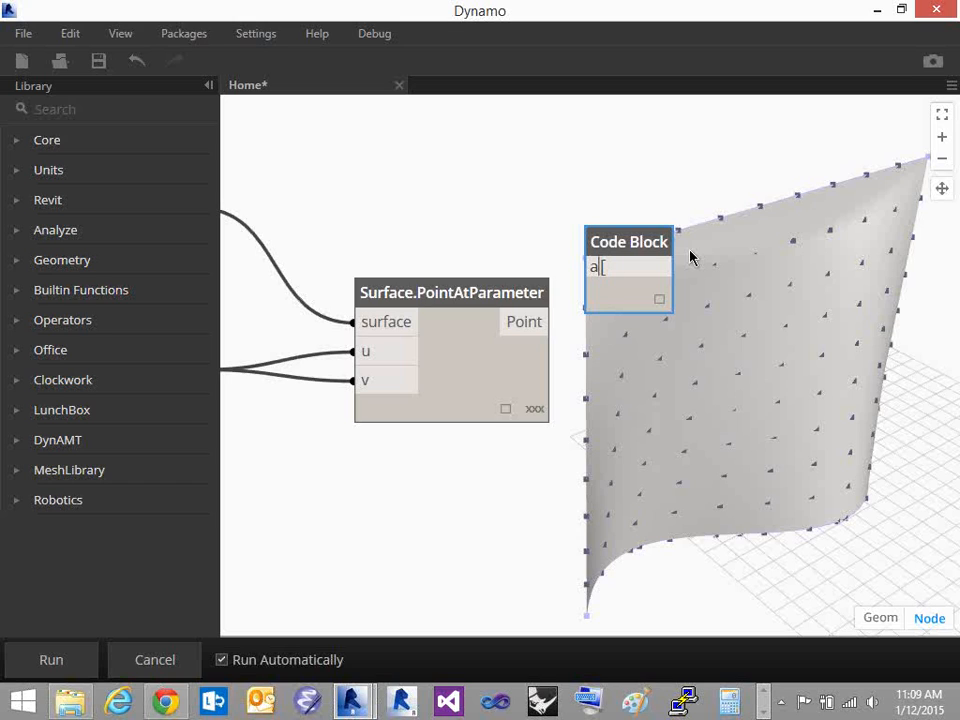
key(shift+Left)
text(points)
key(Right)
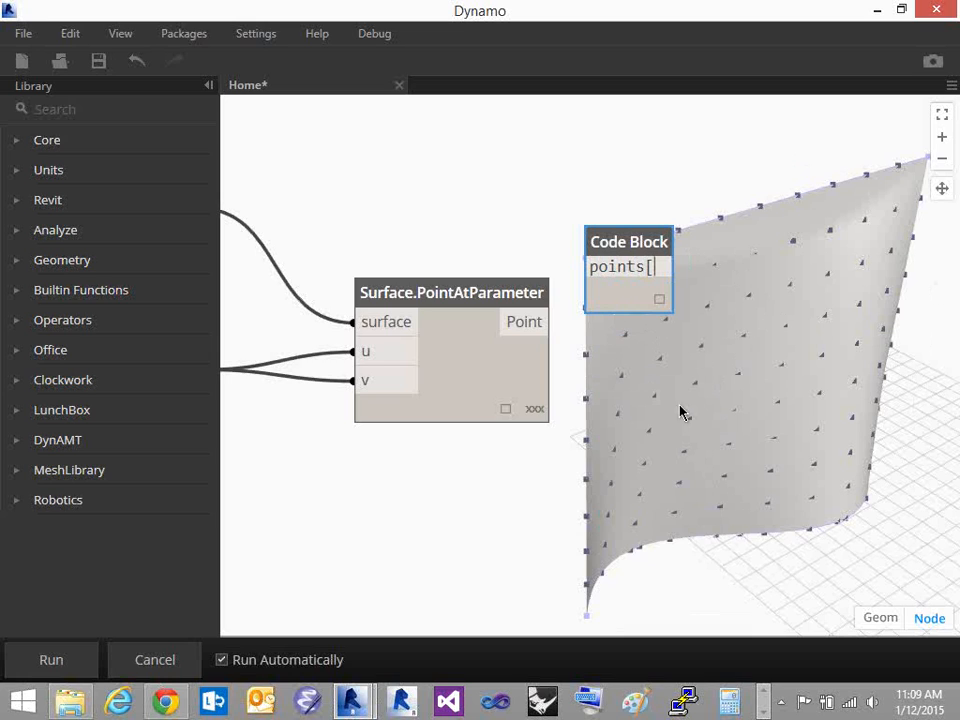
text(;)
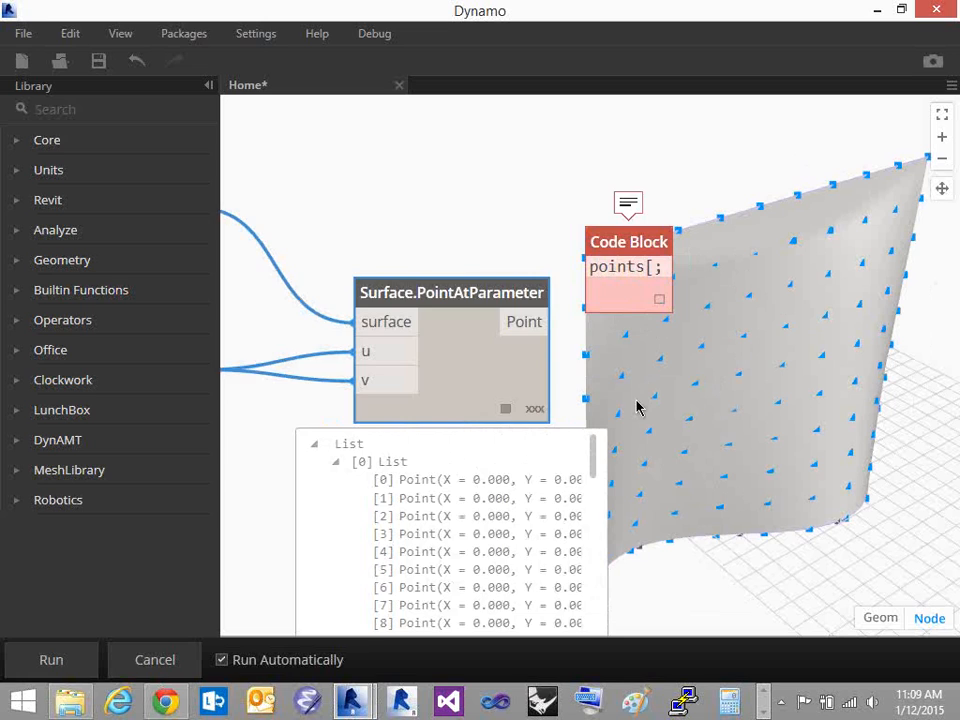
Review the nested point lists under Surface.PointAtParameter and complete the Code Block expression as points[3][3];
scroll(637, 401, down, 3)
middle_drag(641, 354, 598, 139)
scroll(506, 277, down, 8)
scroll(470, 300, down, 6)
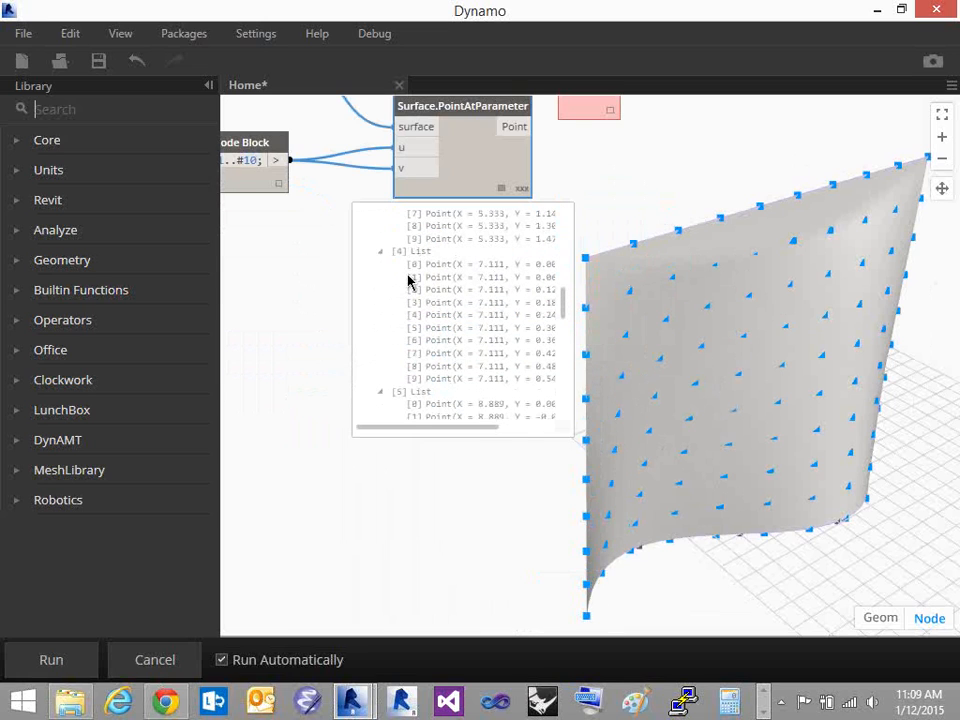
scroll(433, 260, down, 3)
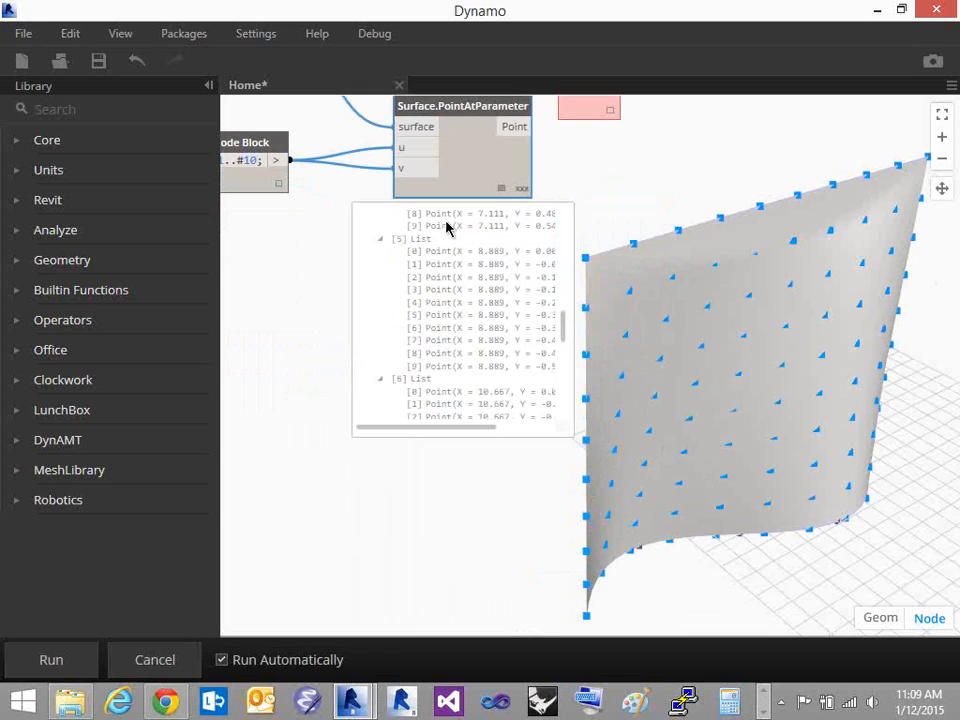
middle_drag(709, 214, 687, 295)
click(590, 162)
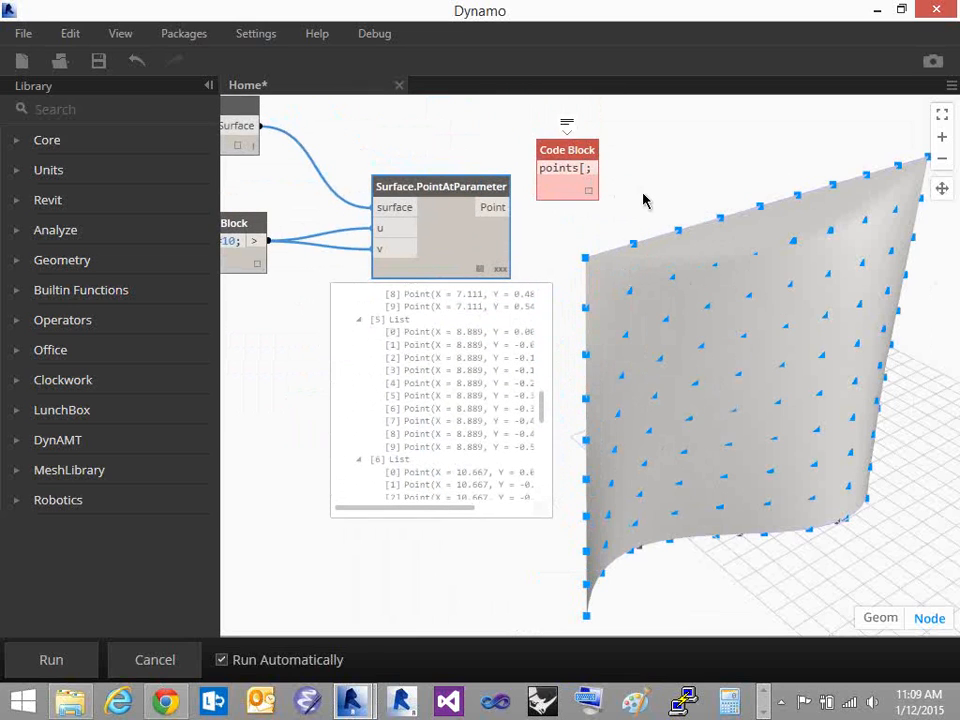
text(3])
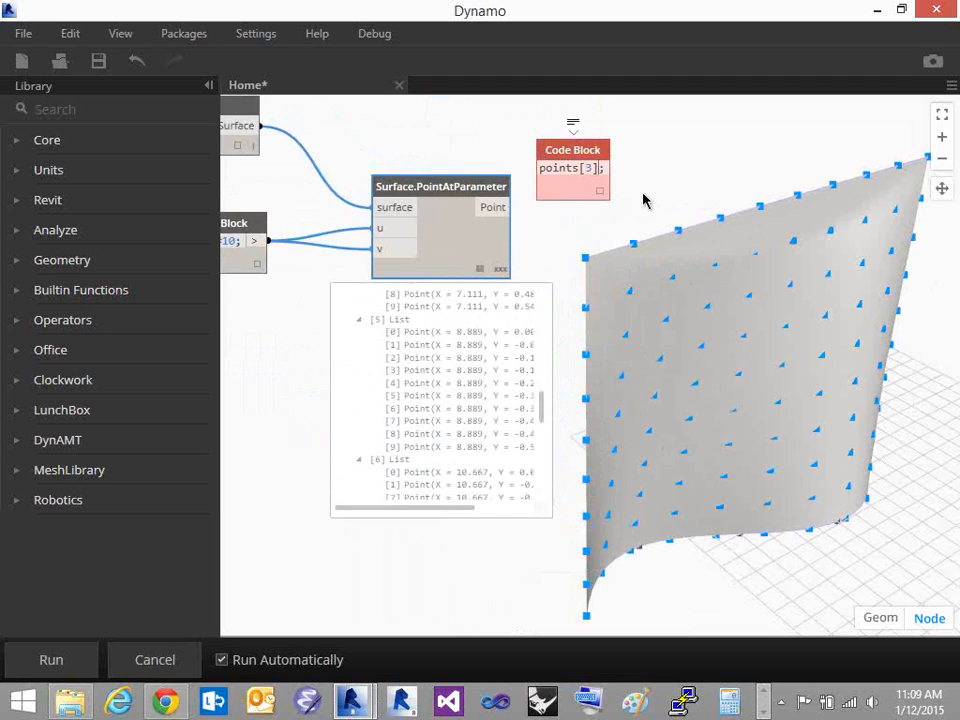
text([3])
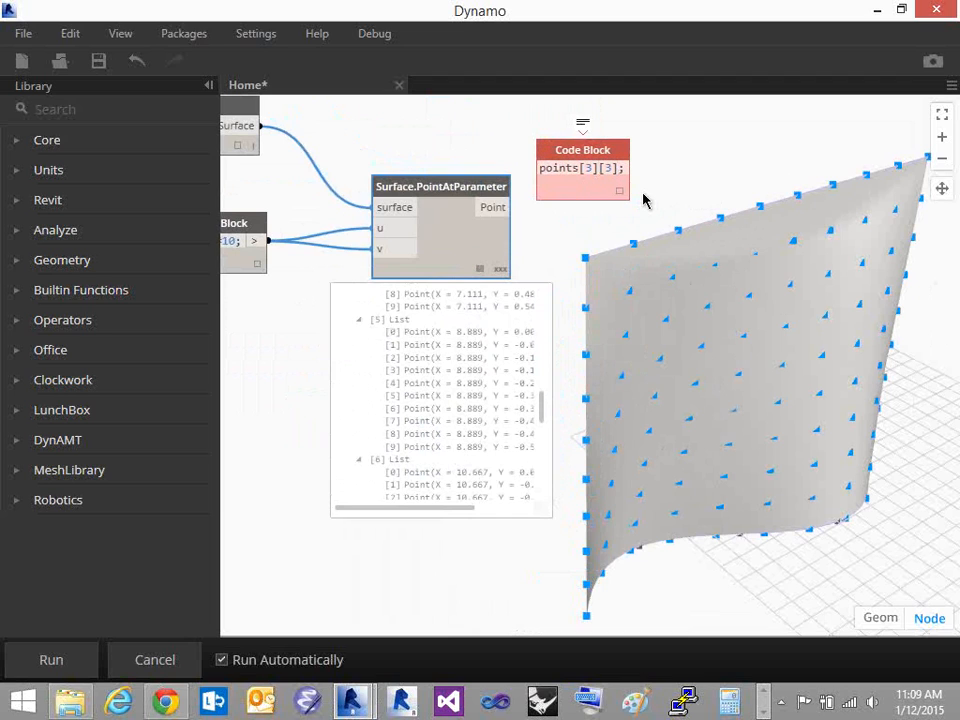
click(668, 194)
Move the points[3][3] Code Block aside and connect the Point output of Surface.PointAtParameter to its points input
drag(629, 155, 662, 168)
click(496, 207)
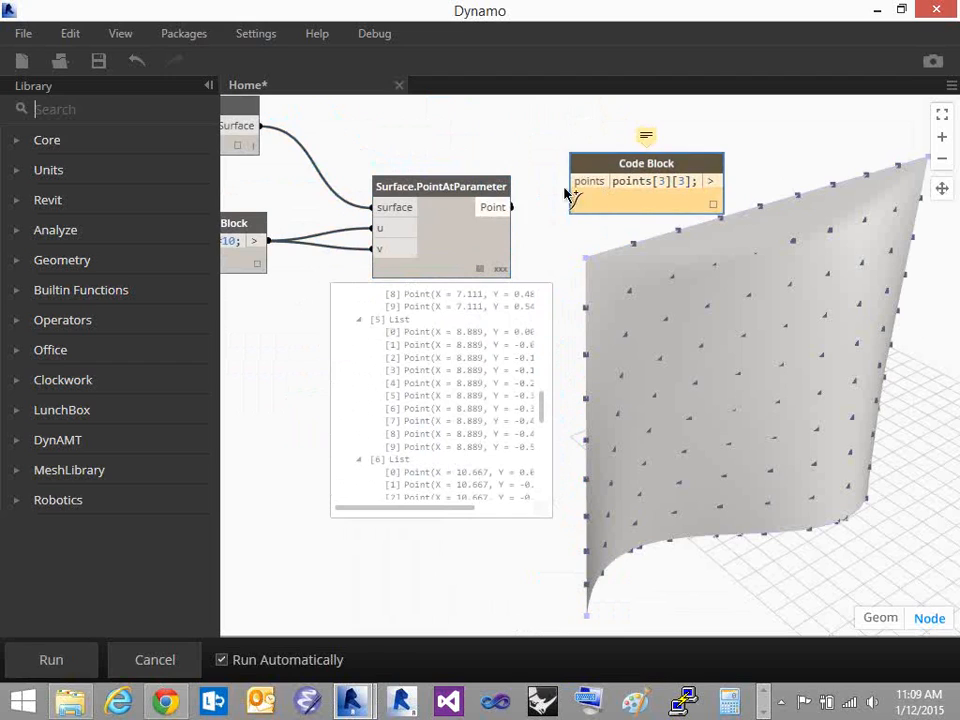
click(574, 184)
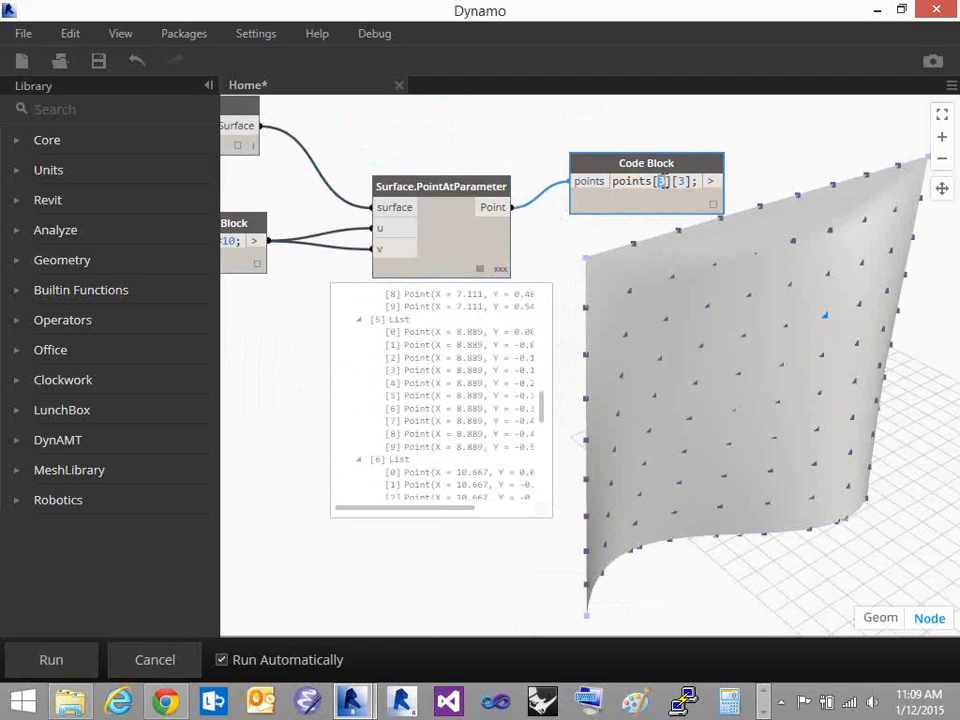
Set the Code Block's first index to 0 and highlight the resulting point on the surface edge
text(0)
click(733, 315)
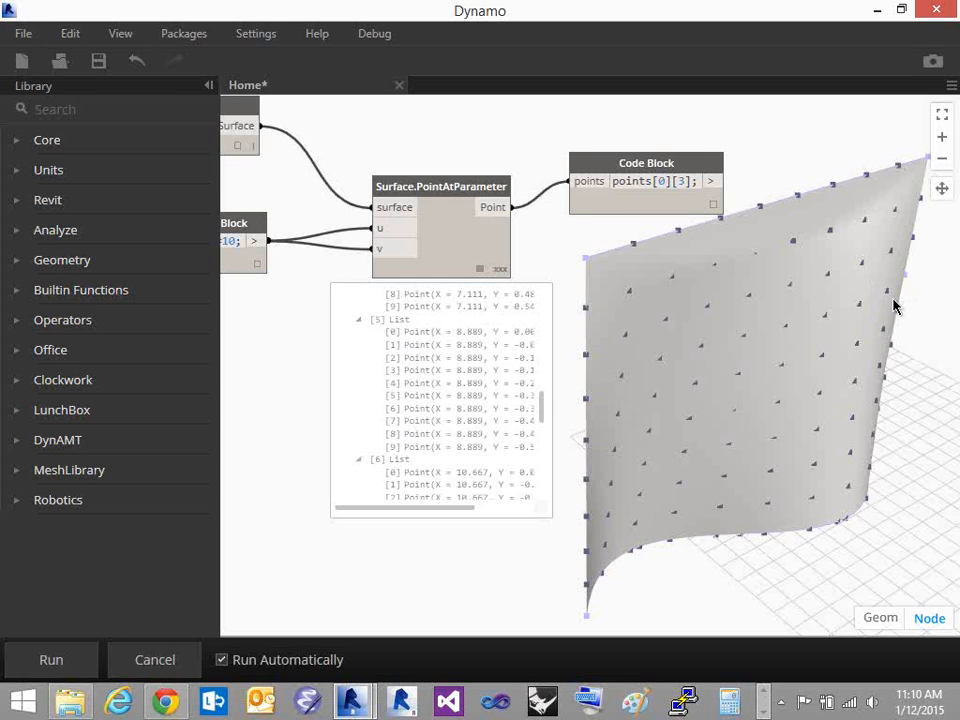
middle_drag(893, 298, 862, 299)
right_click(837, 304)
click(862, 332)
right_drag(864, 311, 757, 311)
click(633, 170)
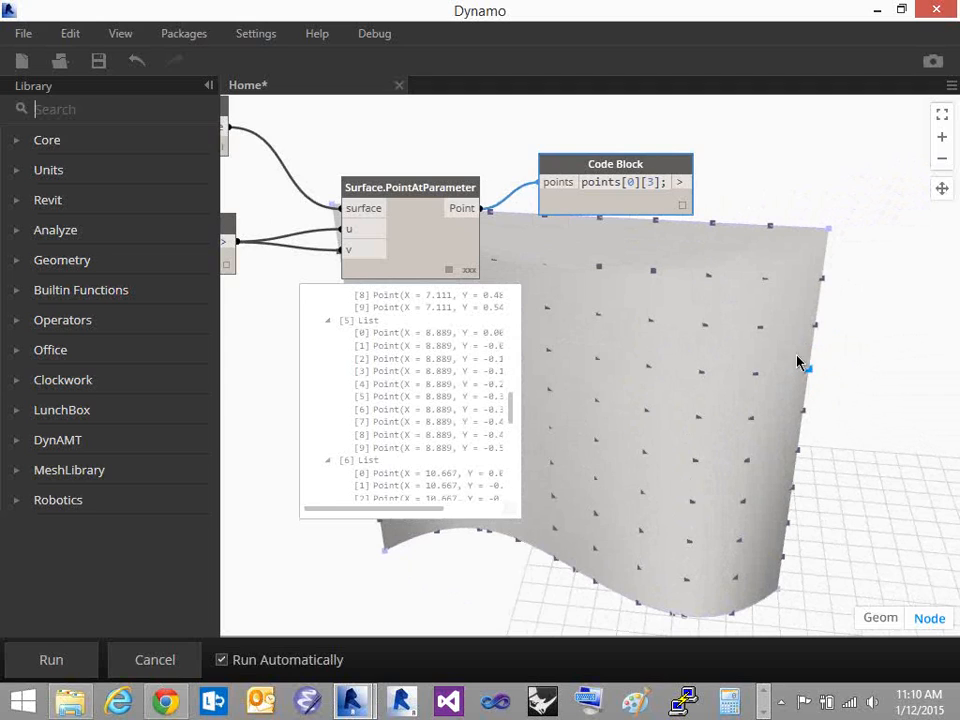
Set the Code Block's first index to 9 to pick from the last sublist
double_click(630, 182)
text(9)
click(688, 280)
Restore the Code Block's first index to 3 so the expression reads points[3][3];
double_click(630, 182)
text(3)
click(666, 318)
mouse_move(626, 302)
middle_down()
mouse_move(609, 314)
mouse_move(633, 315)
middle_up()
right_drag(636, 323, 660, 341)
middle_drag(660, 341, 707, 364)
click(675, 210)
right_drag(666, 323, 712, 330)
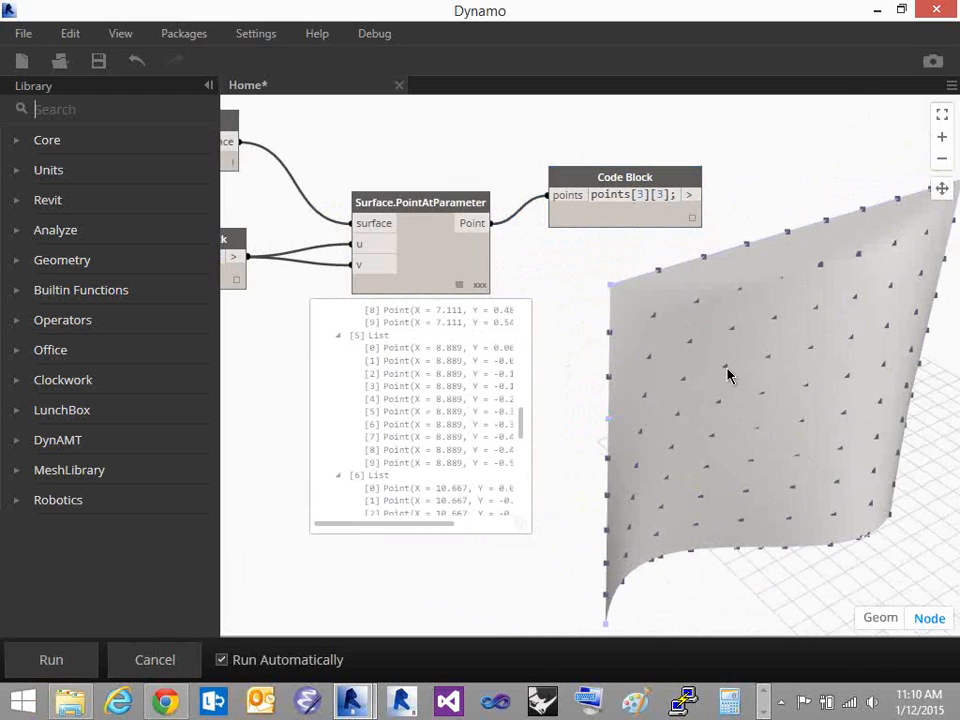
Move the points[3][3] Code Block slightly down and select it to locate its point on the surface
right_drag(729, 375, 641, 227)
click(628, 178)
drag(628, 178, 635, 201)
click(624, 328)
mouse_move(696, 242)
right_down()
mouse_move(709, 285)
mouse_move(729, 259)
mouse_move(763, 283)
mouse_move(872, 291)
mouse_move(842, 295)
mouse_move(655, 240)
right_up()
click(633, 203)
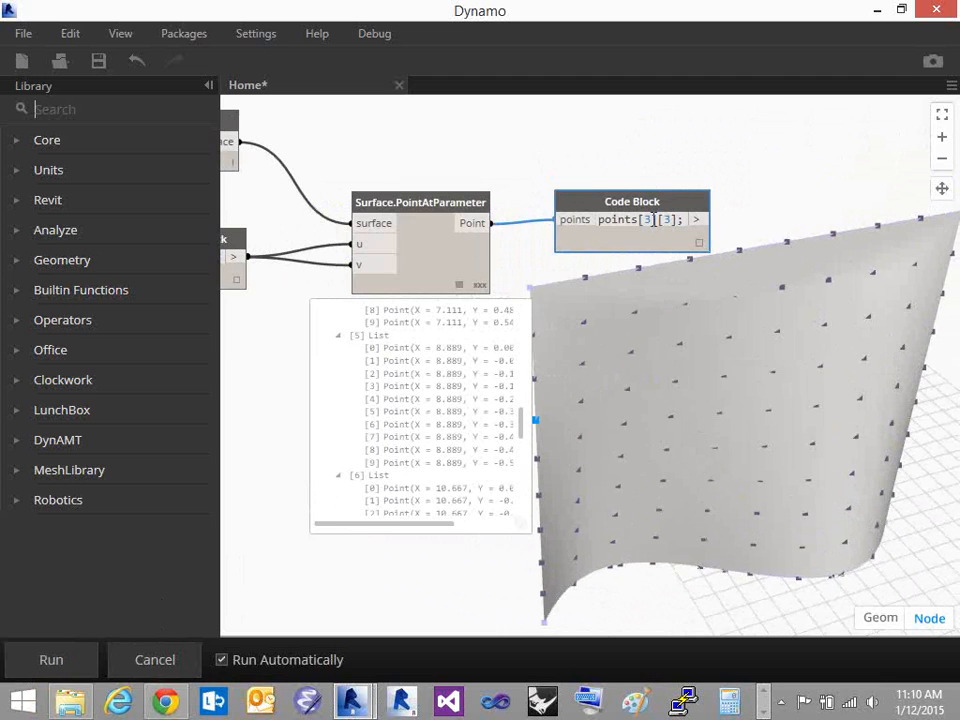
Duplicate the connected points[3][3] Code Block and stack the two blocks one above the other
click(683, 322)
drag(625, 196, 626, 128)
click(639, 196)
Try 0 as the first index in the lower Code Block, and restore it to 3
double_click(647, 220)
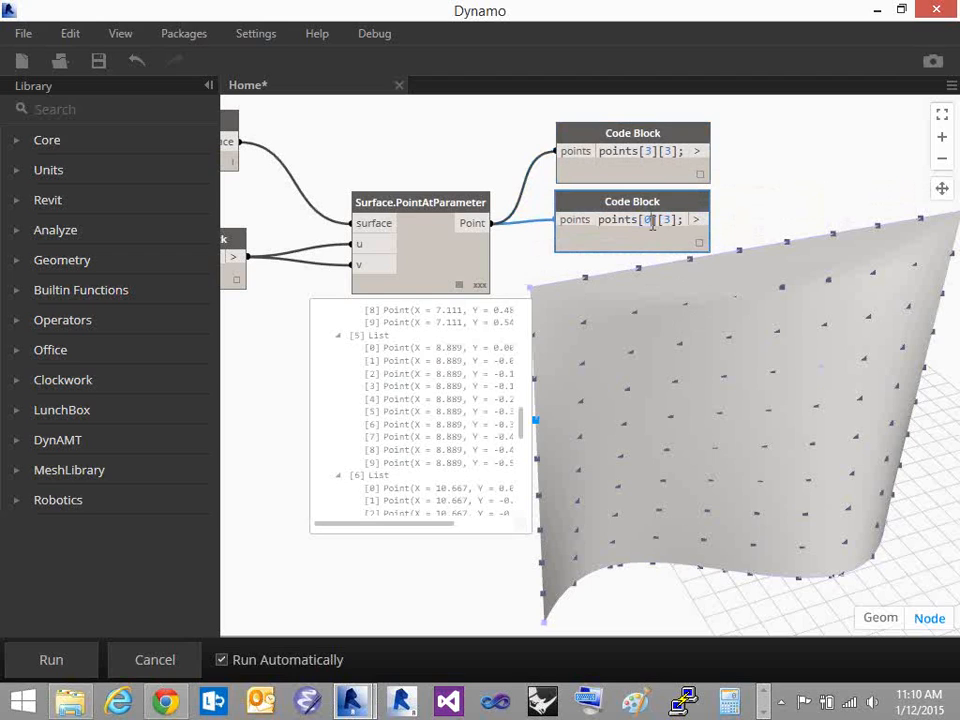
click(670, 334)
double_click(647, 219)
text(3)
click(643, 336)
click(585, 207)
click(680, 301)
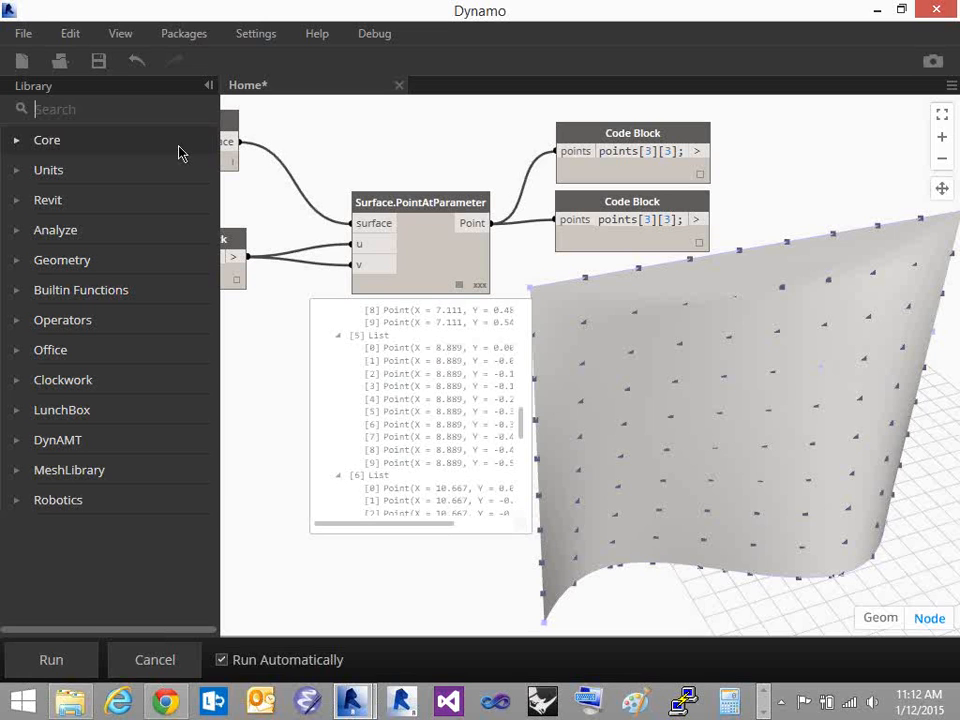
Save the workspace to the Desktop under the file name temp
click(99, 67)
text(temp)
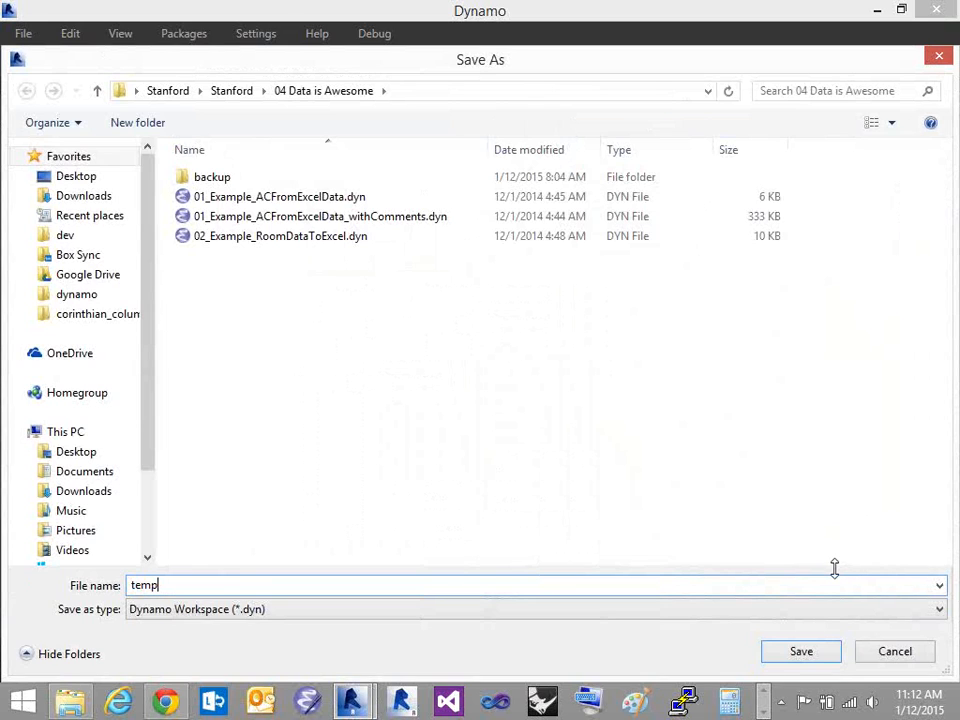
click(74, 176)
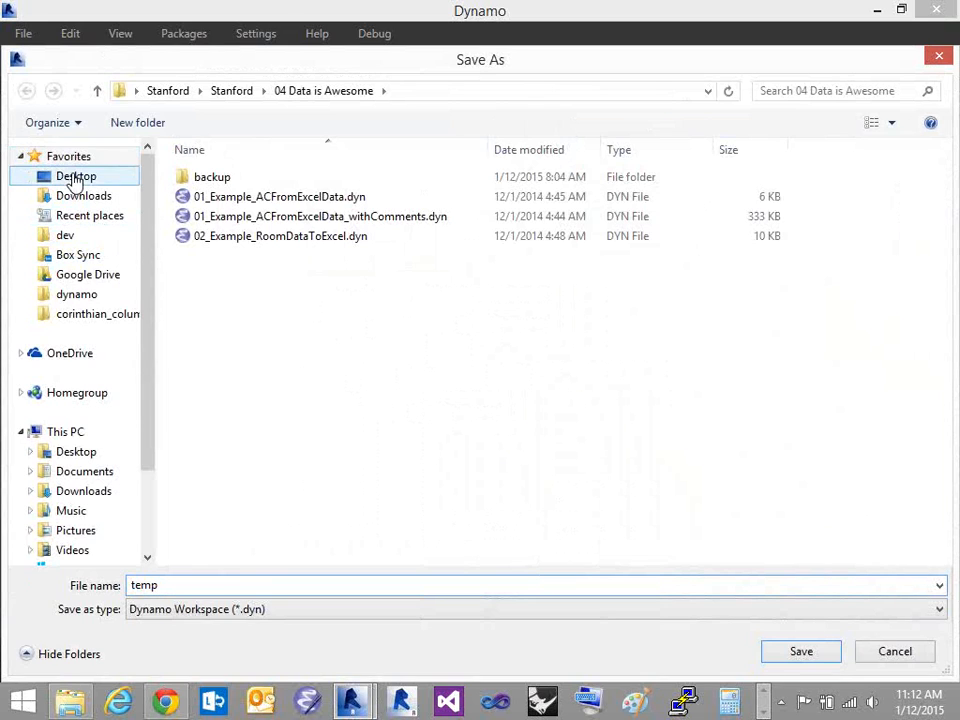
click(797, 655)
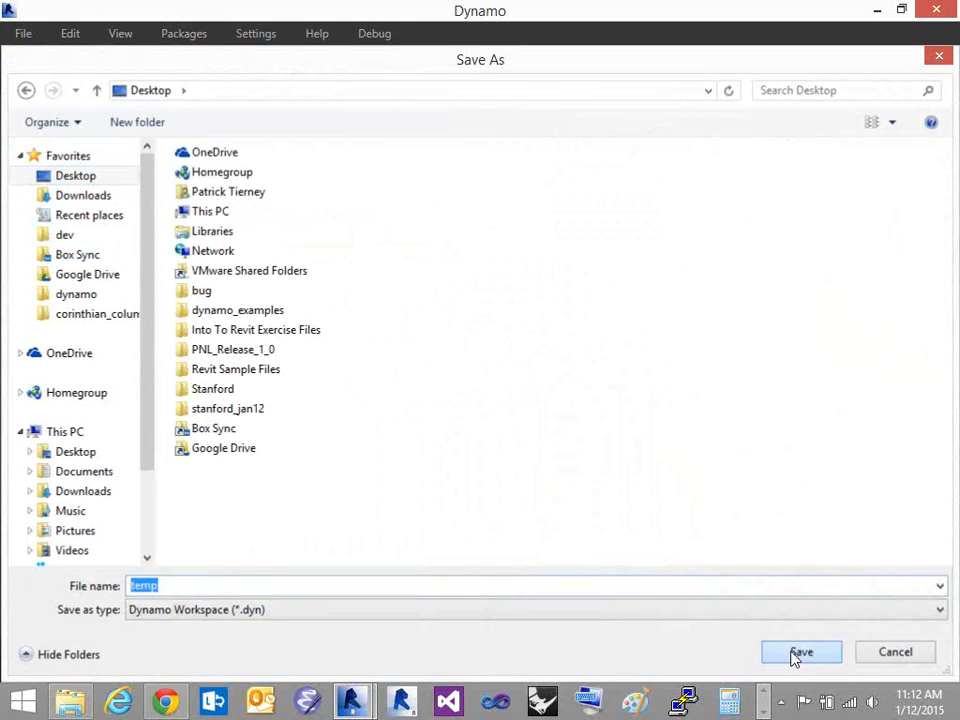
Close the workspace and reopen temp.dyn from the Desktop
click(398, 87)
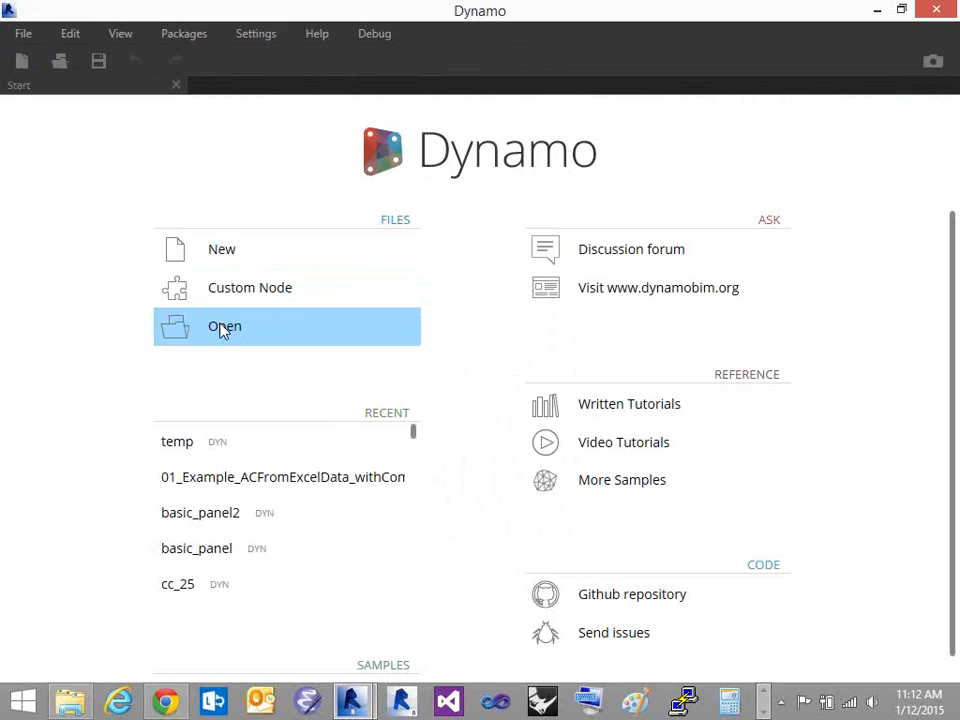
click(221, 328)
click(230, 472)
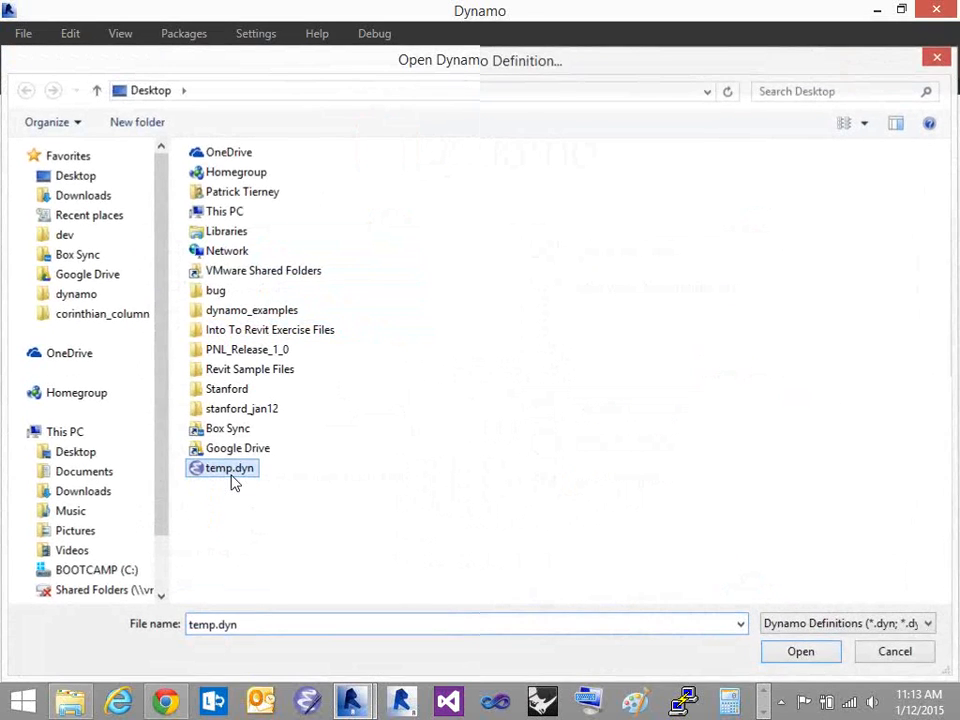
double_click(231, 470)
Run the reopened graph to regenerate the lofted surface and its point grid
middle_drag(841, 469, 708, 521)
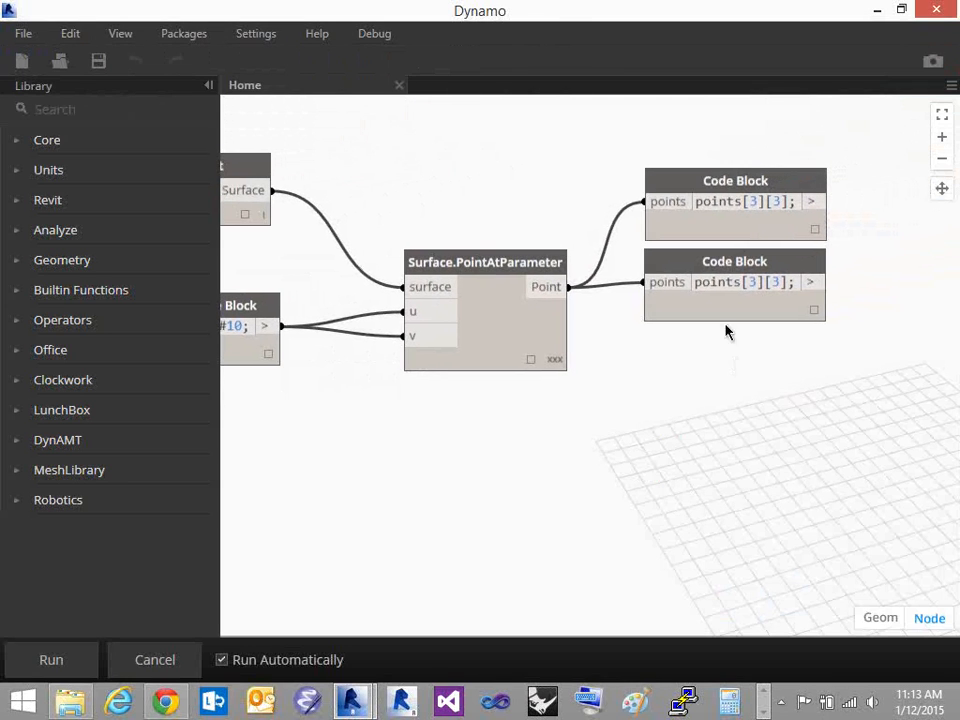
click(78, 664)
click(765, 205)
click(752, 263)
click(785, 450)
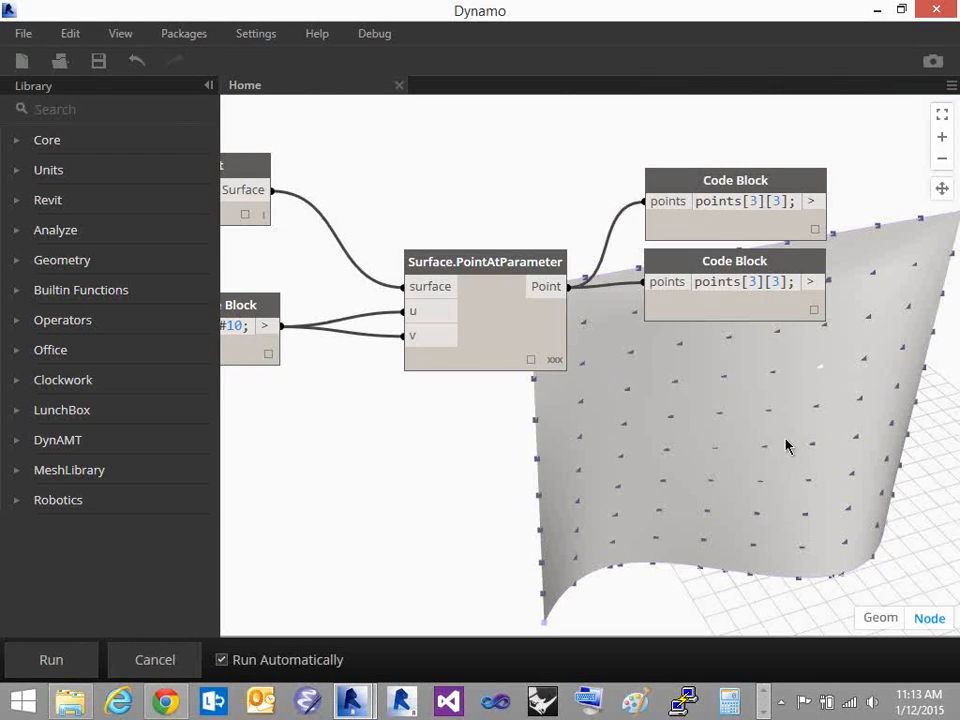
Make two more connected copies of the points[3][3] Code Block and stack them below the existing pair
click(767, 266)
key(ctrl+c)
key(ctrl+v)
drag(767, 266, 763, 341)
click(764, 345)
key(ctrl+c)
key(ctrl+v)
drag(793, 439, 765, 428)
middle_drag(906, 410, 735, 414)
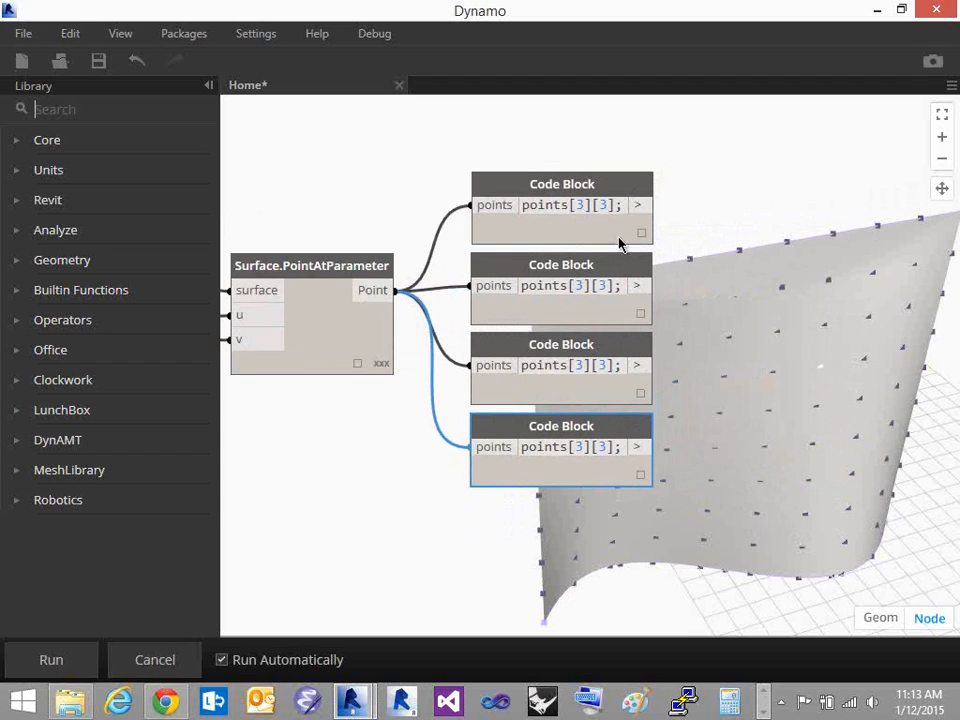
Change the second Code Block to points[4][3]; and move the upper three blocks up slightly to space the stack
double_click(577, 286)
text(4)
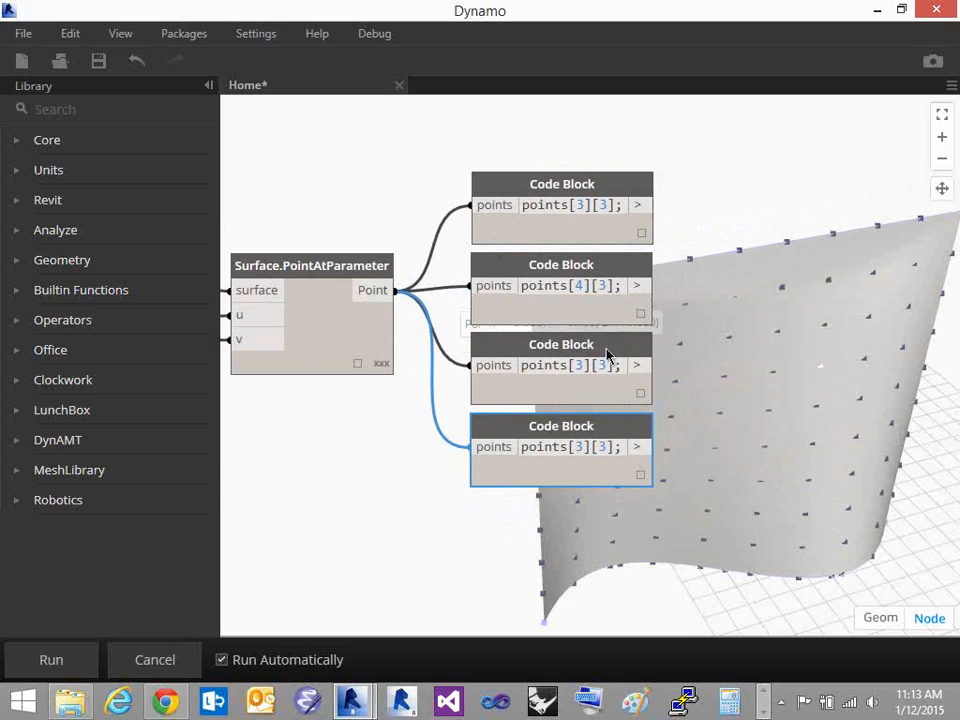
drag(601, 190, 601, 170)
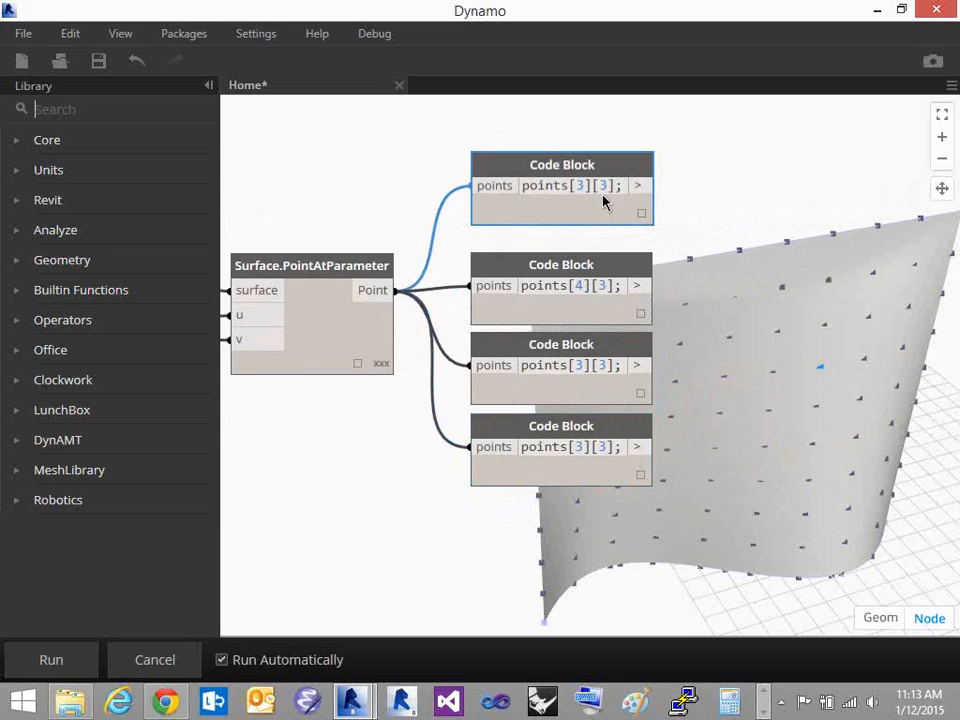
drag(606, 264, 603, 245)
drag(603, 345, 604, 330)
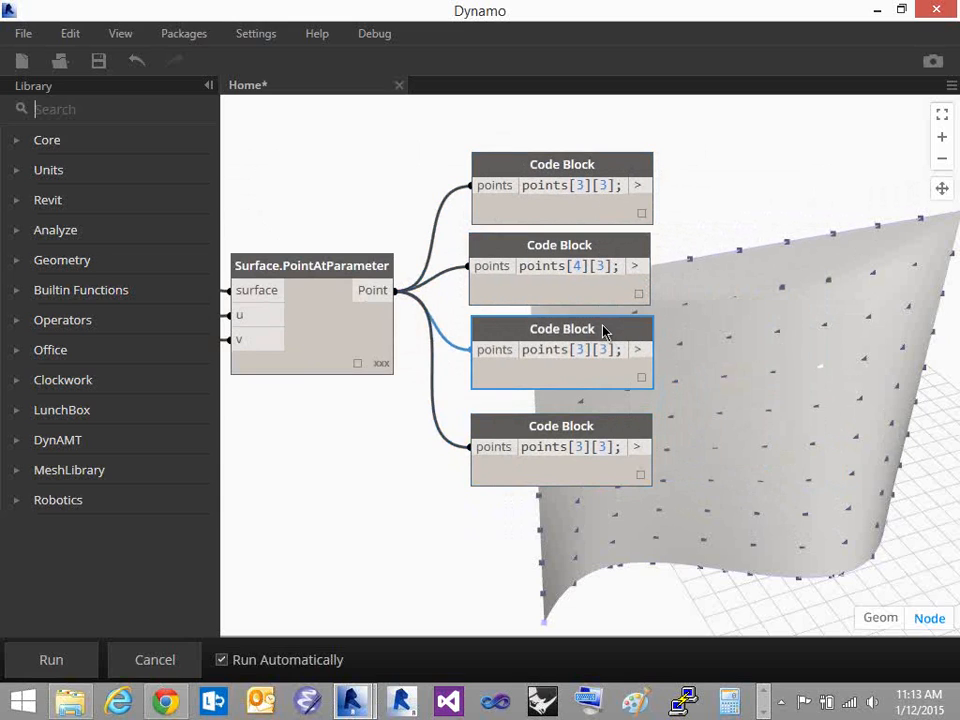
Change the third Code Block to points[3][4]; and the fourth to points[4][4];
double_click(603, 349)
text(4)
double_click(578, 447)
text(4)
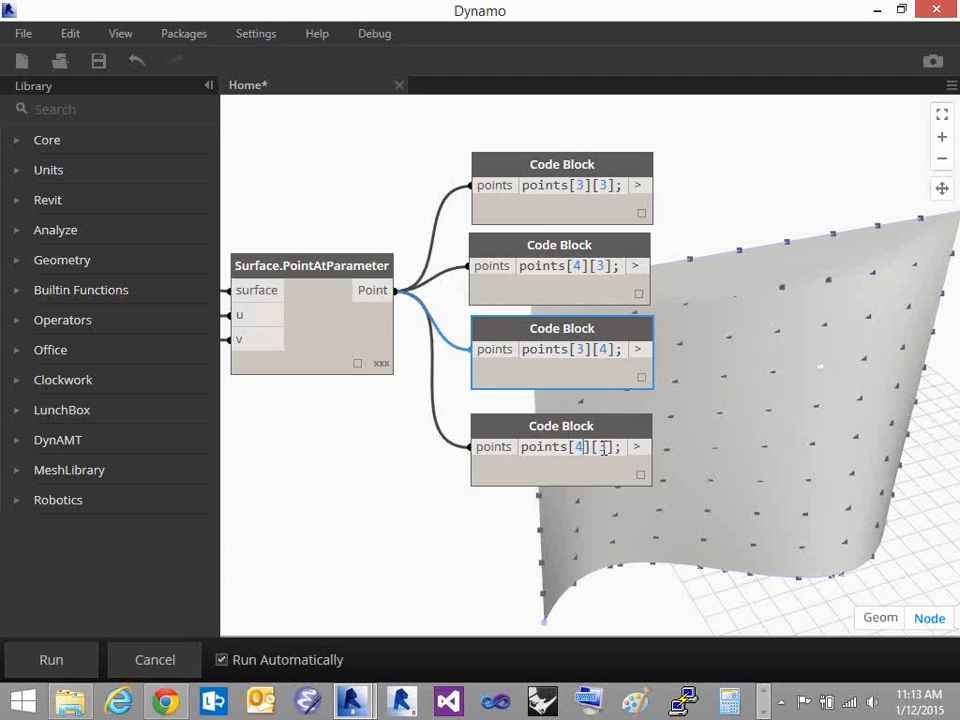
double_click(604, 447)
text(4)
click(713, 443)
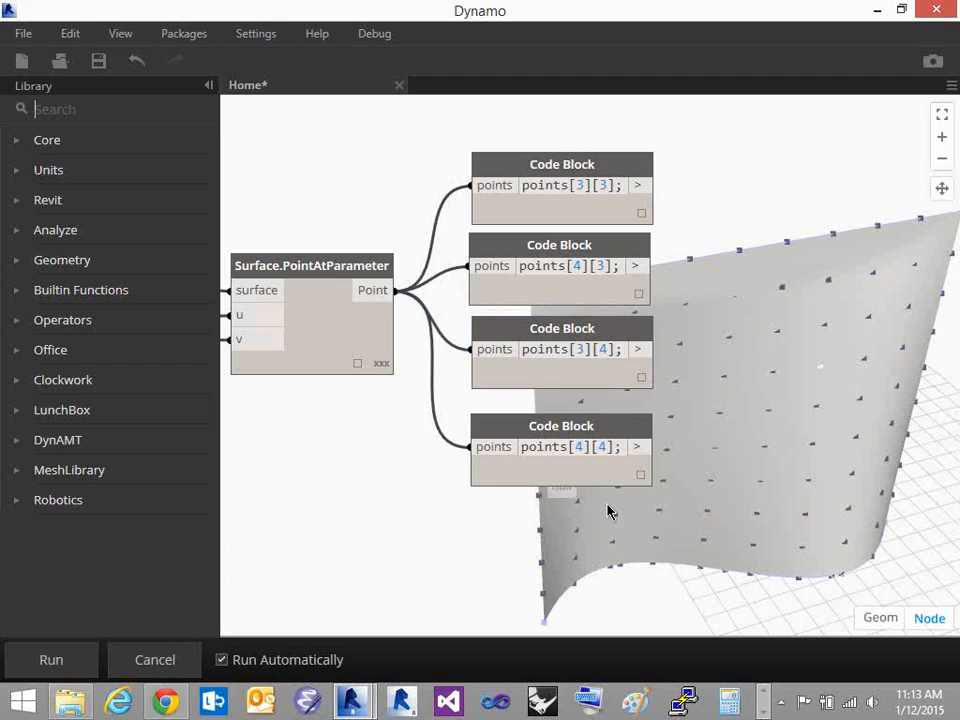
Run the graph to evaluate the four indexed Code Blocks
click(66, 666)
middle_drag(364, 499, 421, 504)
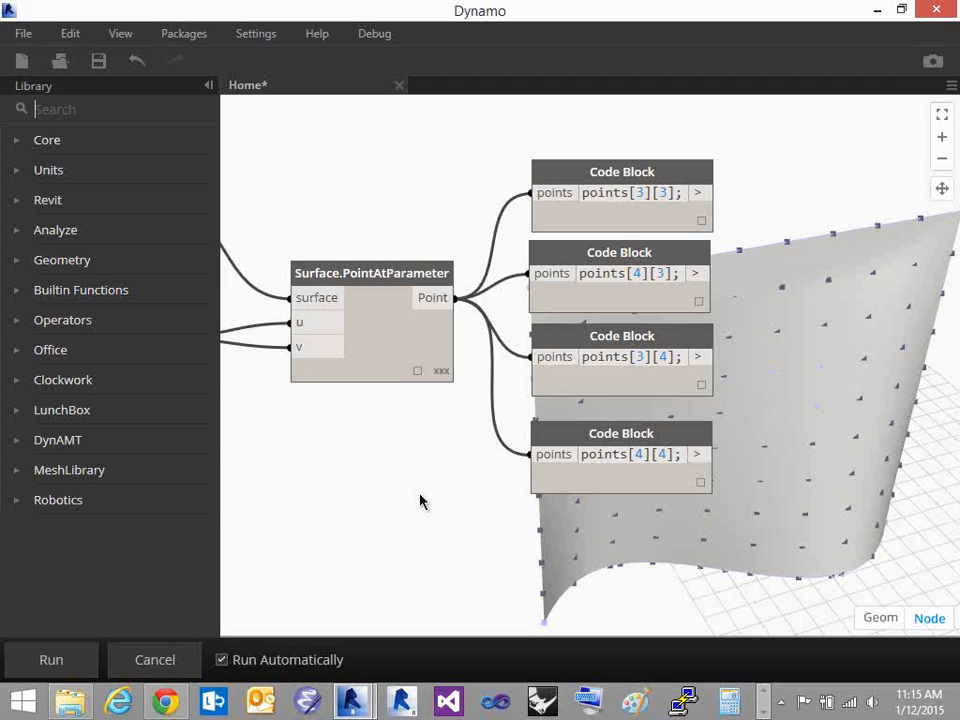
mouse_move(803, 418)
middle_down()
mouse_move(771, 420)
mouse_move(808, 414)
middle_up()
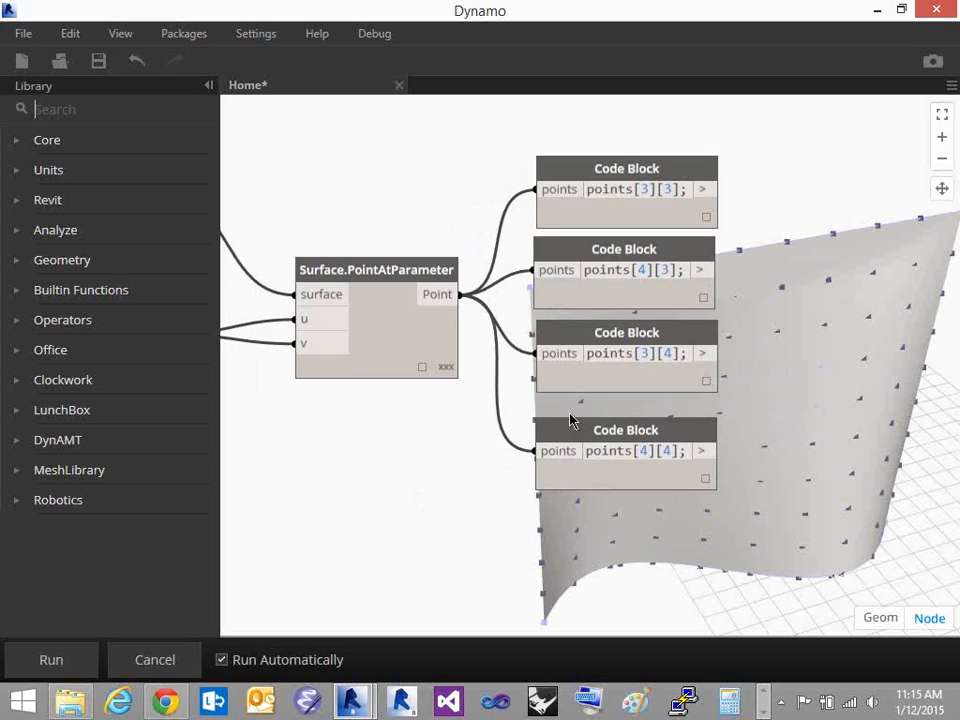
scroll(422, 461, down, 5)
middle_drag(474, 486, 283, 530)
middle_drag(815, 545, 748, 545)
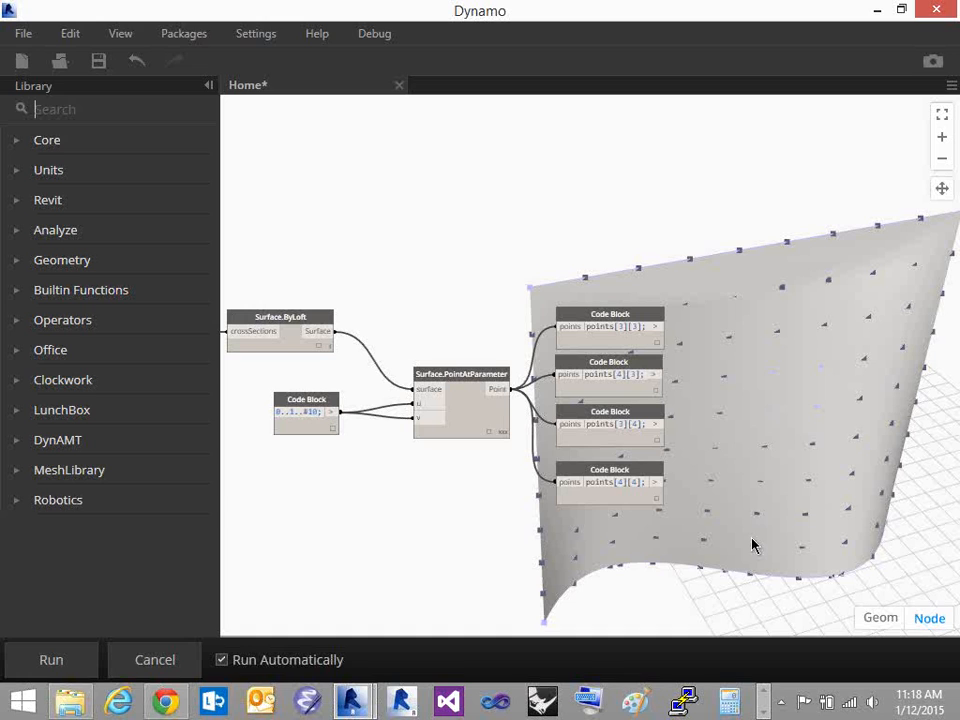
Select each of the four indexed Code Blocks in turn to locate its point on the surface
click(681, 289)
middle_drag(769, 377, 736, 379)
scroll(719, 394, up, 3)
right_drag(738, 409, 514, 274)
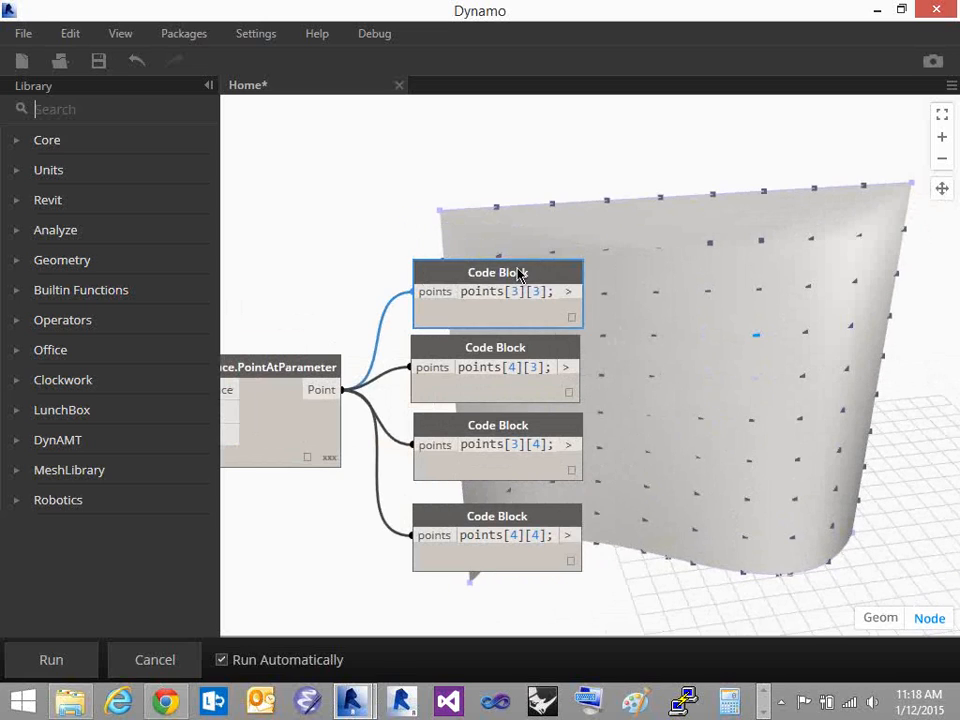
click(503, 355)
click(516, 425)
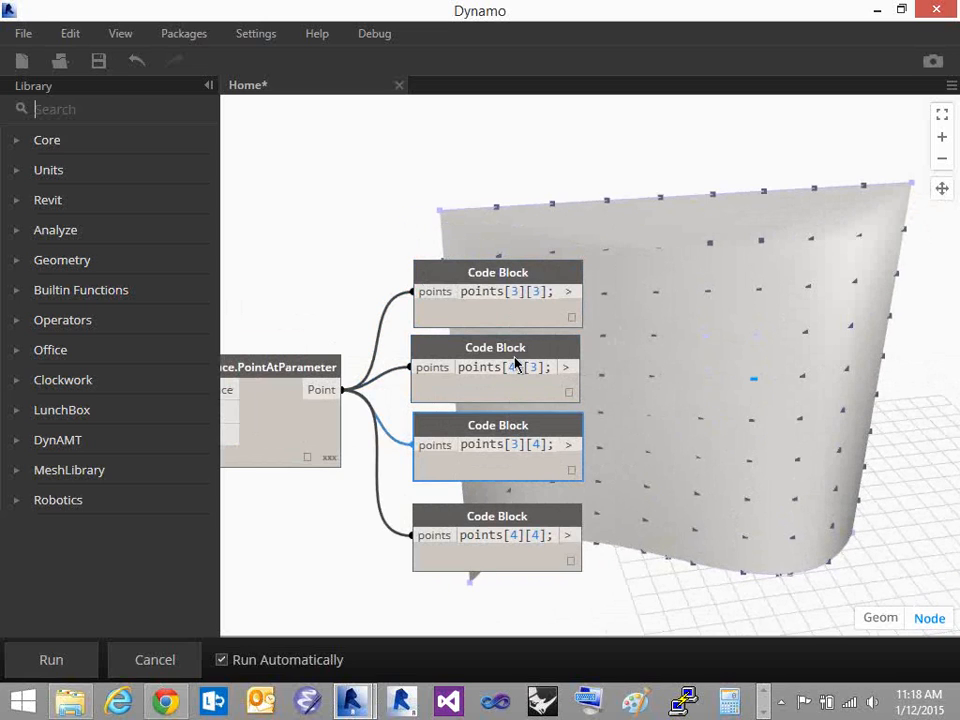
click(514, 510)
scroll(743, 335, up, 5)
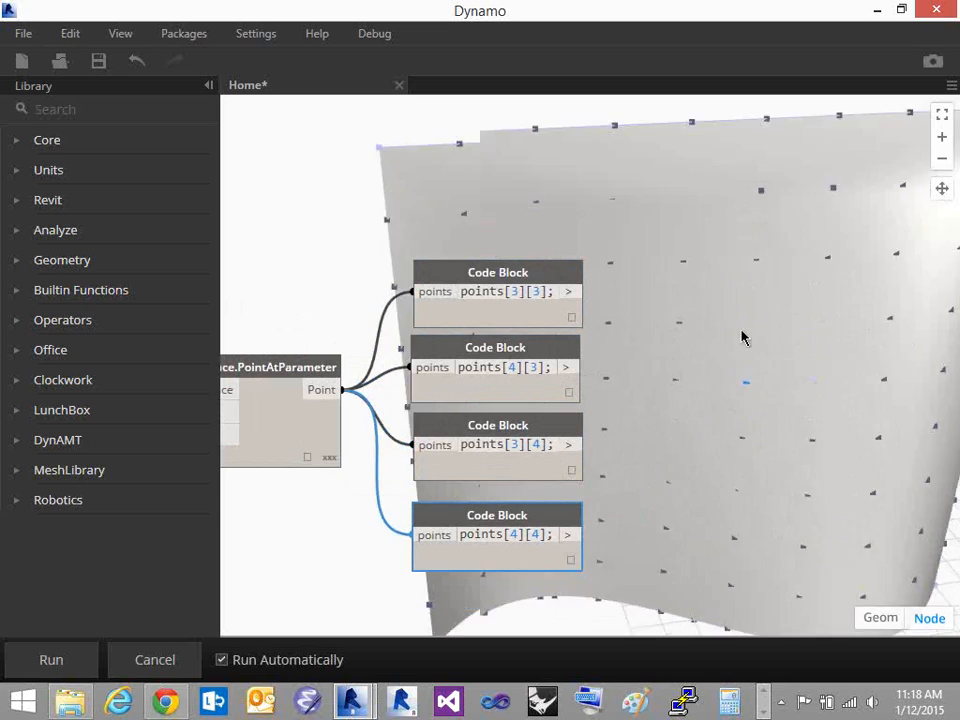
Compare the highlighted points of the four Code Blocks up close to see how the indices map to neighbouring grid points
middle_drag(810, 362, 756, 398)
mouse_move(756, 398)
right_down()
mouse_move(838, 422)
mouse_move(755, 398)
mouse_move(731, 371)
mouse_move(745, 383)
right_up()
scroll(755, 398, up, 8)
click(535, 272)
click(527, 352)
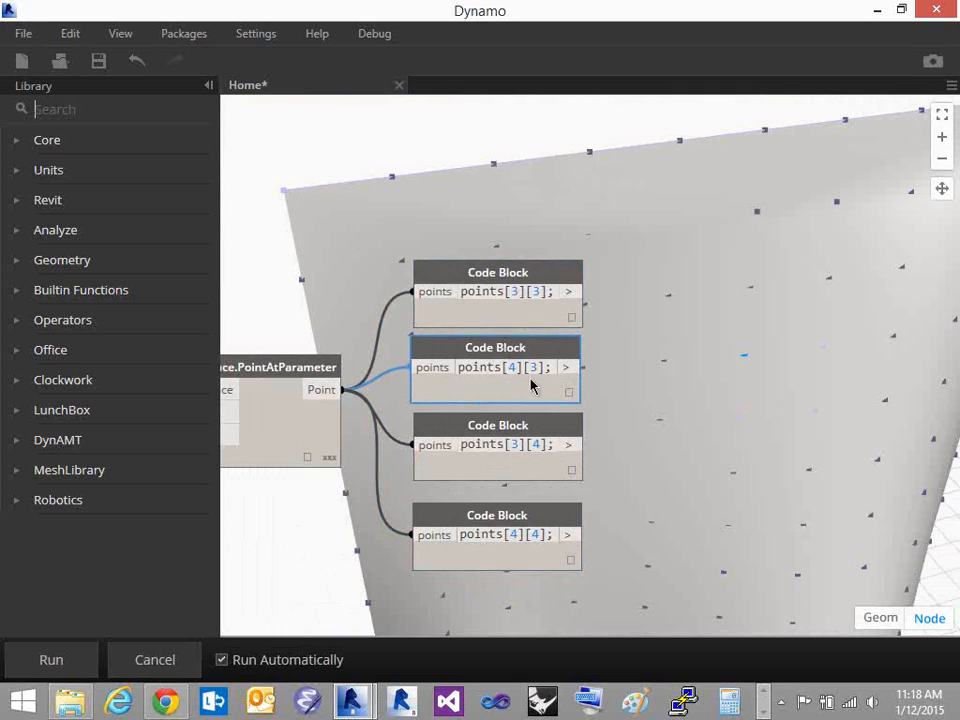
click(535, 430)
click(495, 275)
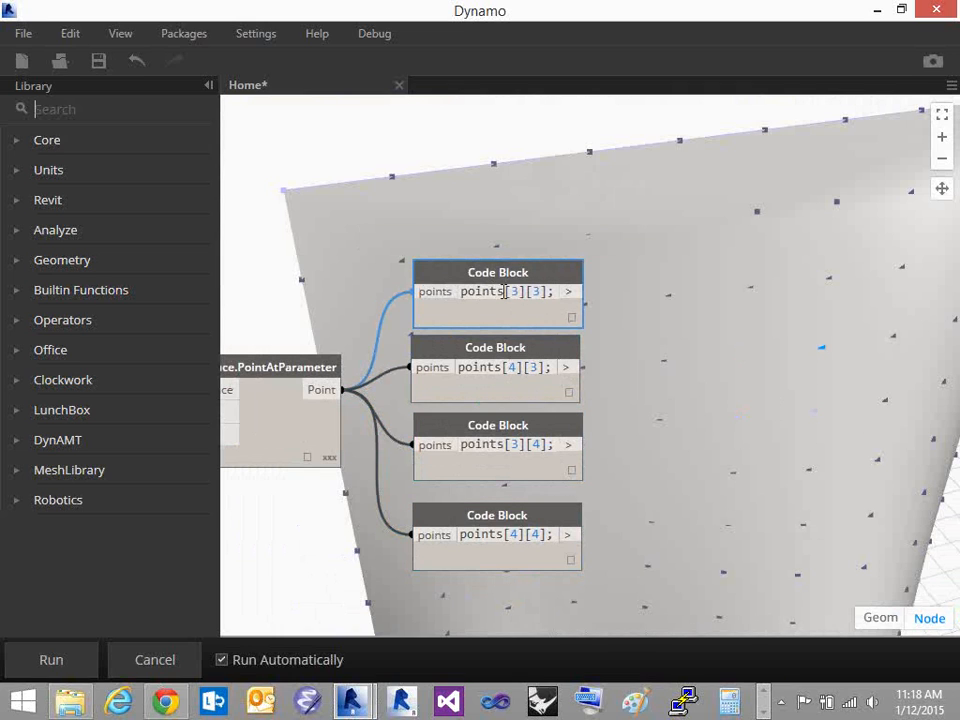
click(512, 362)
click(520, 438)
click(521, 516)
click(521, 272)
click(534, 362)
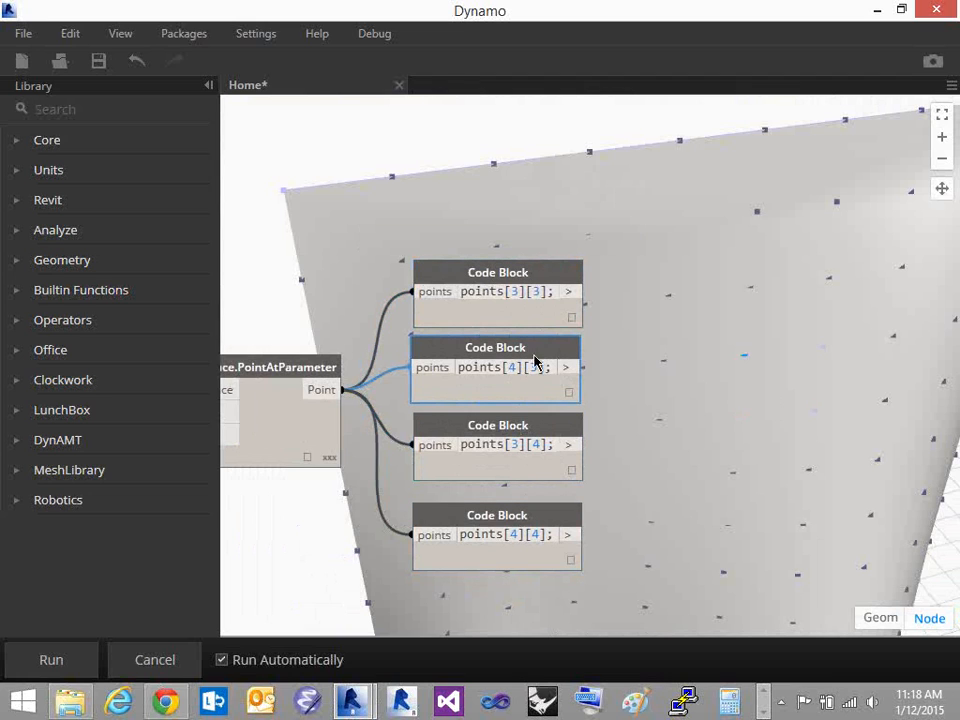
Select the third, fourth and first indexed Code Blocks in turn to examine where their points lie on the surface
click(533, 427)
click(514, 519)
click(520, 275)
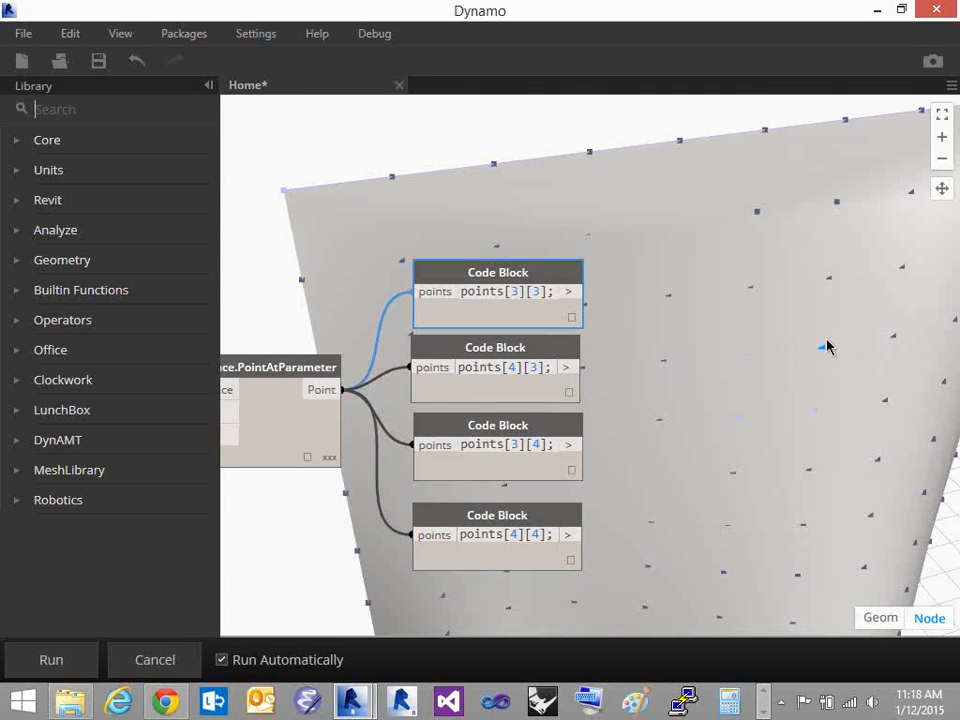
scroll(826, 369, down, 1)
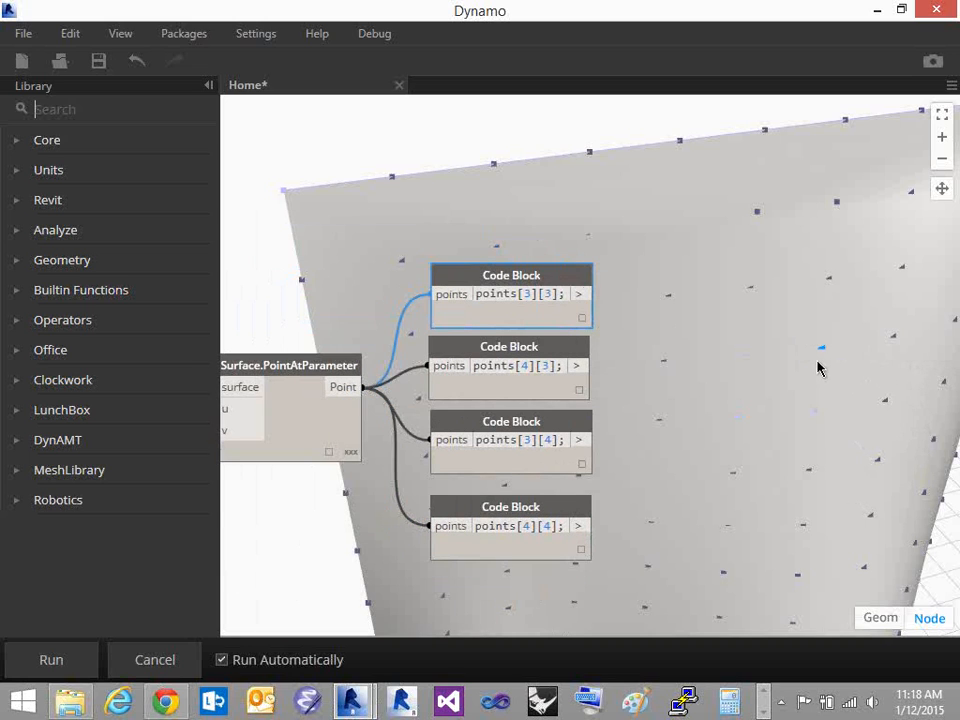
scroll(830, 372, up, 3)
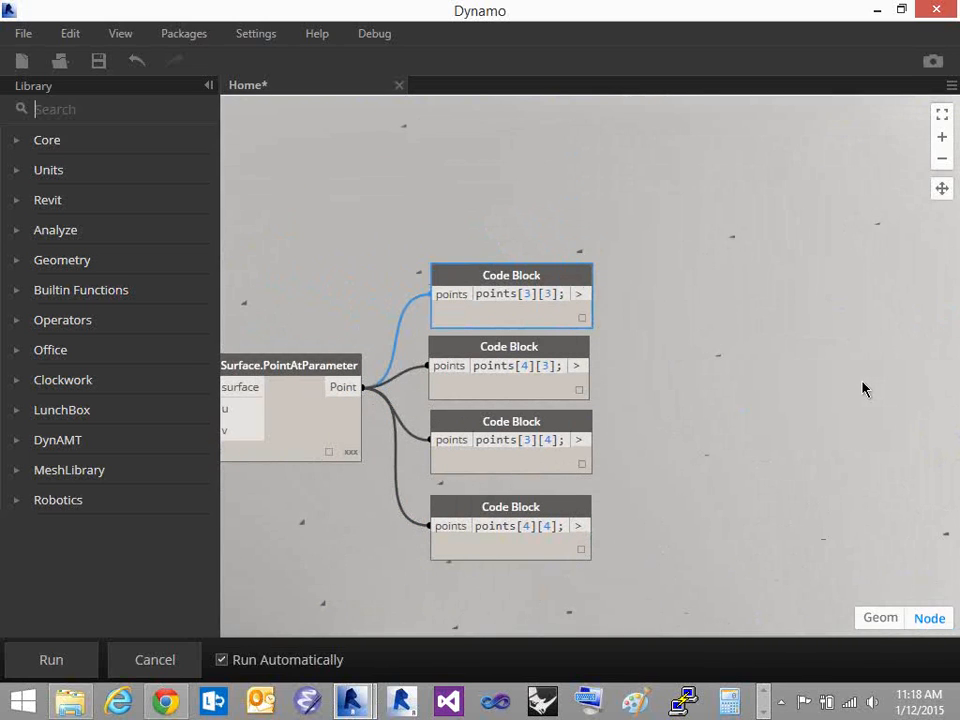
Turn off the geometry preview of the Surface.PointAtParameter and Surface.ByLoft nodes
right_click(284, 368)
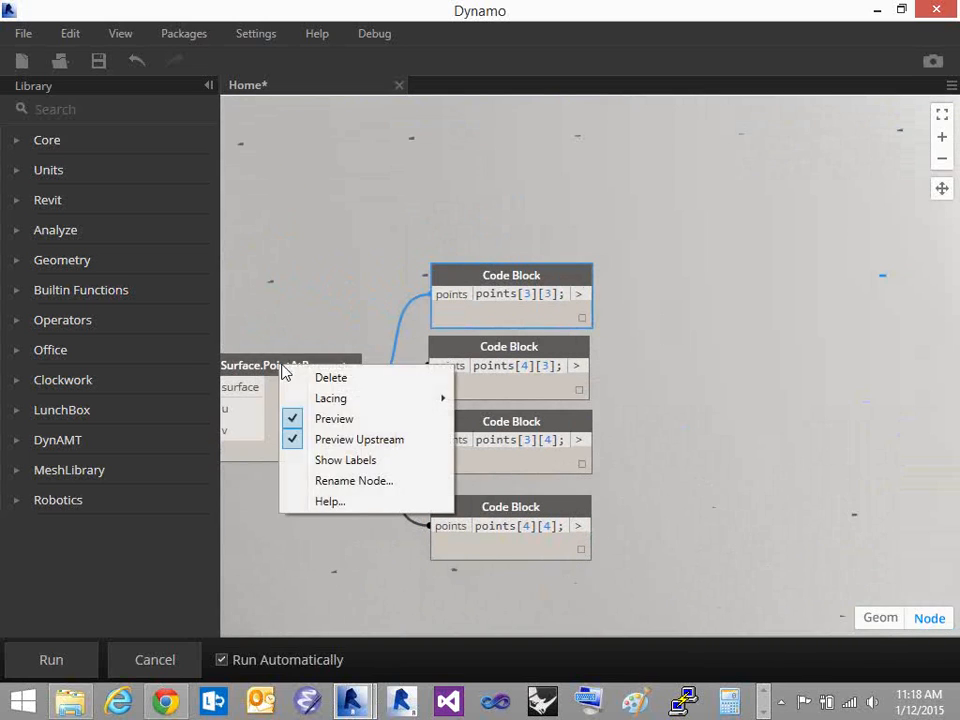
click(334, 420)
middle_drag(297, 297, 468, 302)
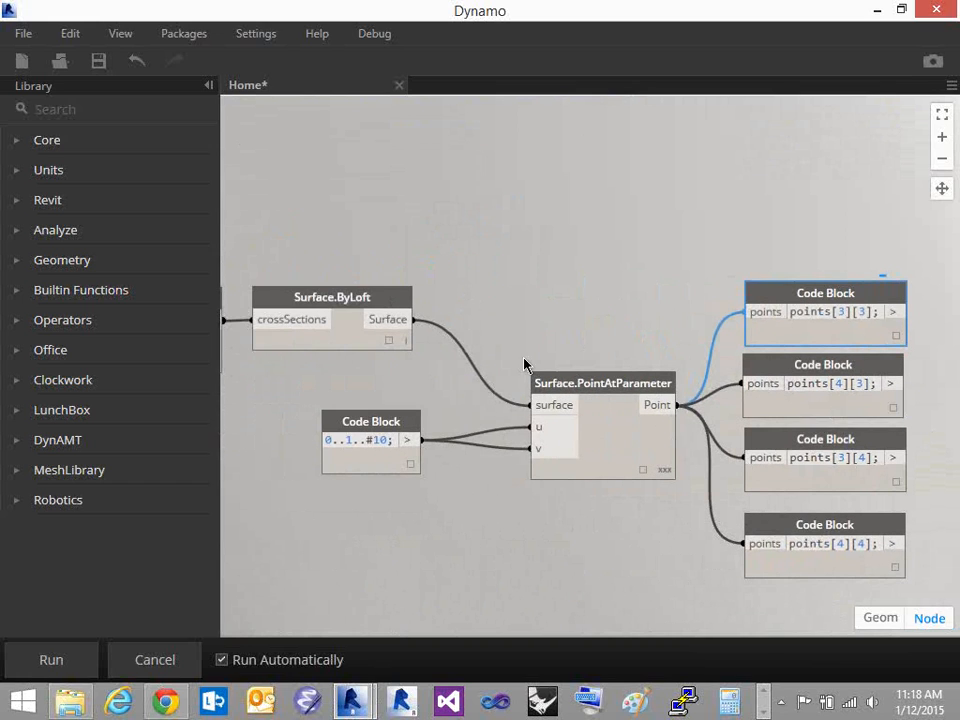
right_click(328, 296)
click(390, 348)
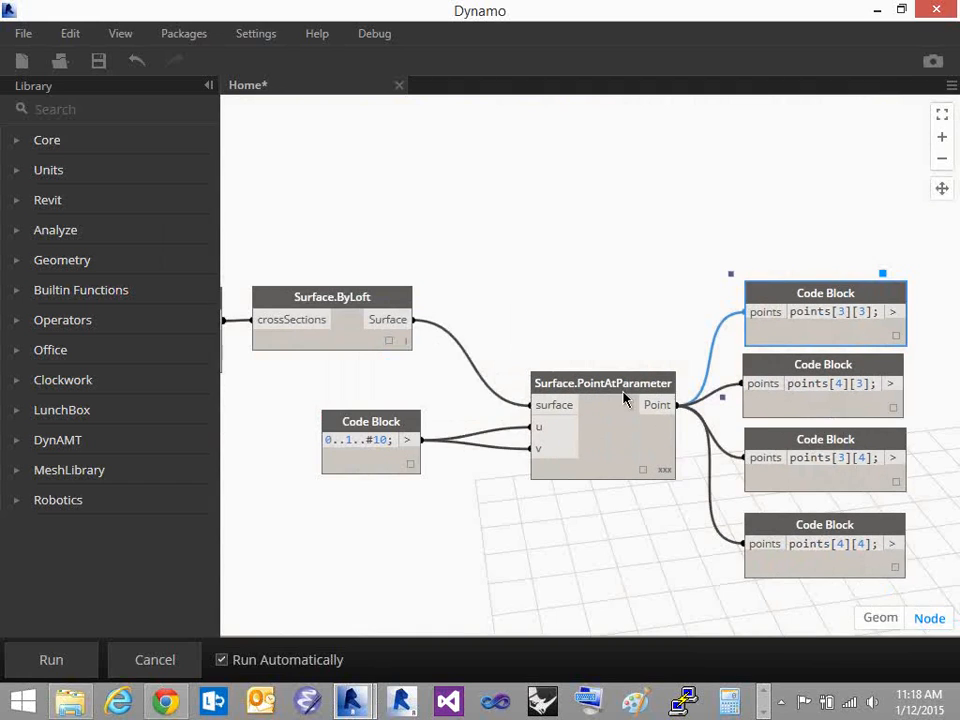
Select the points[4][3], points[3][4] and points[4][4] Code Blocks one by one to identify their isolated points
middle_drag(730, 238, 423, 180)
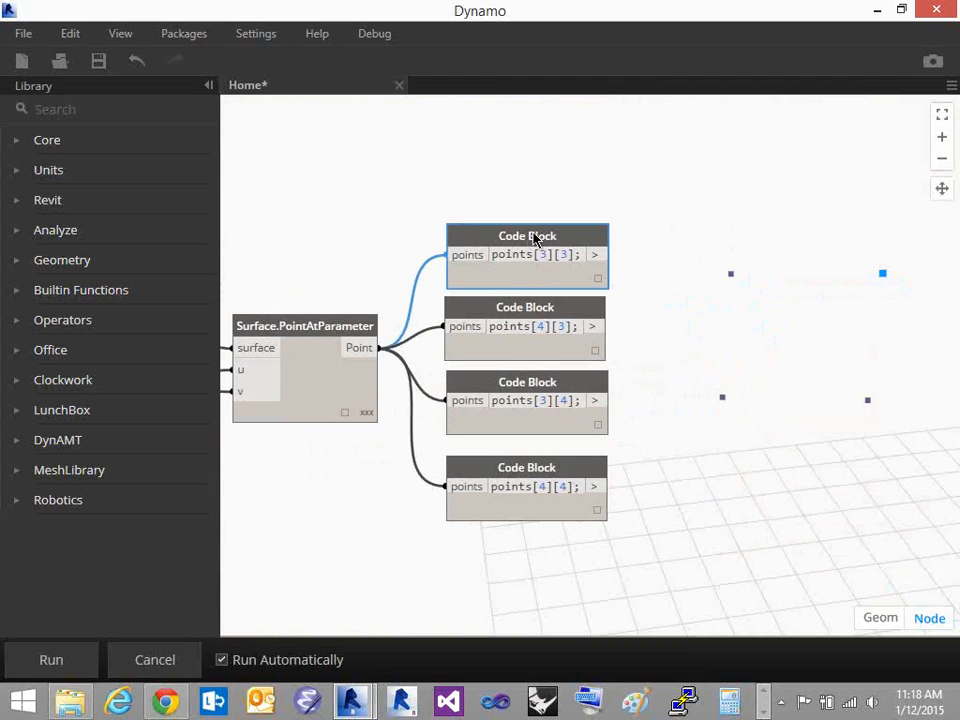
click(542, 317)
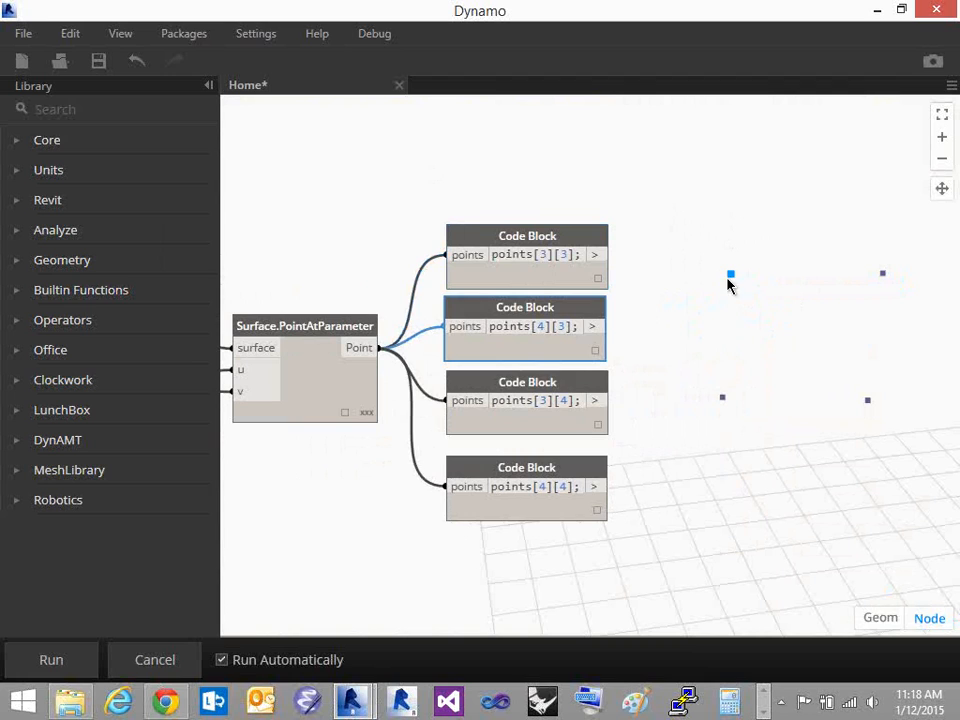
click(561, 381)
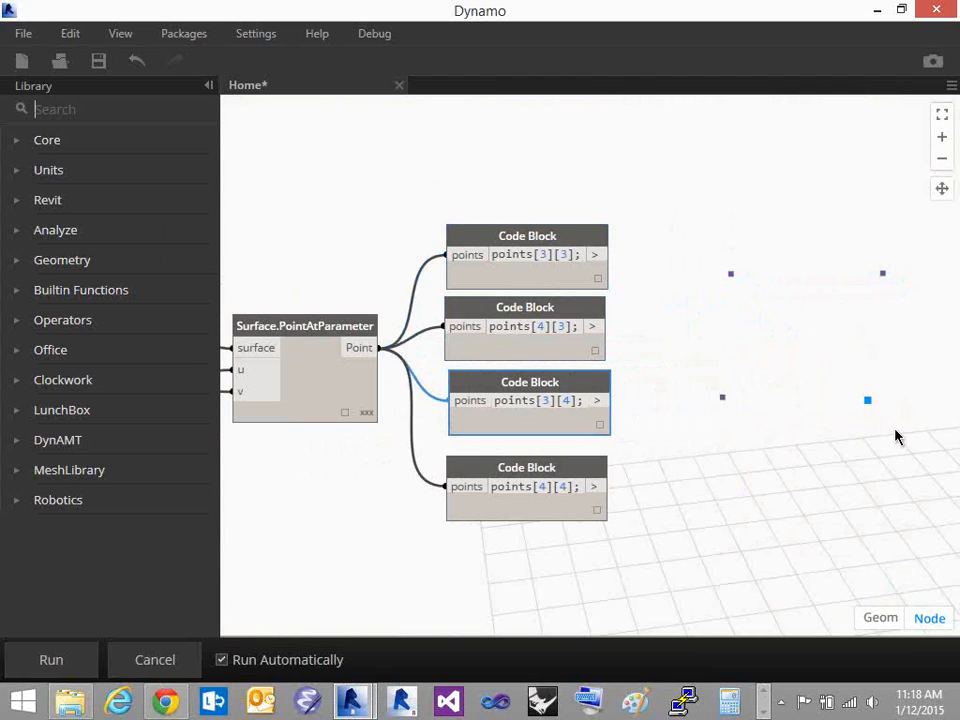
click(531, 466)
Swap the vertical order of the lower two Code Blocks so points[4][4] sits above points[3][4]
drag(540, 400, 615, 580)
drag(529, 466, 542, 387)
drag(606, 562, 533, 472)
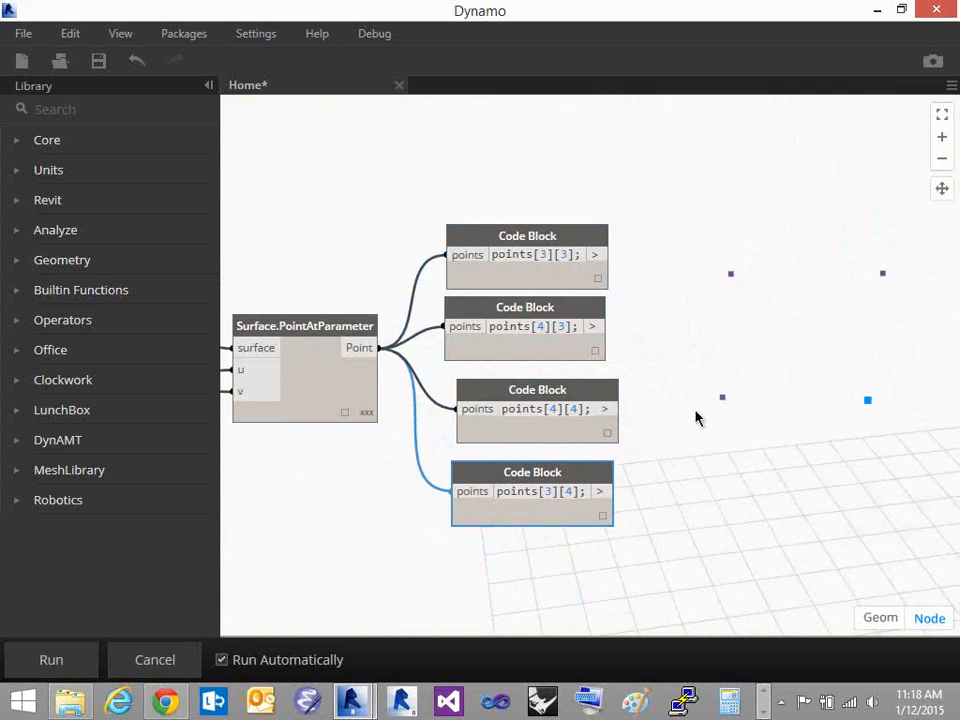
Select the four reordered Code Blocks from first to last to check the order of their points around the quad
click(527, 239)
click(543, 327)
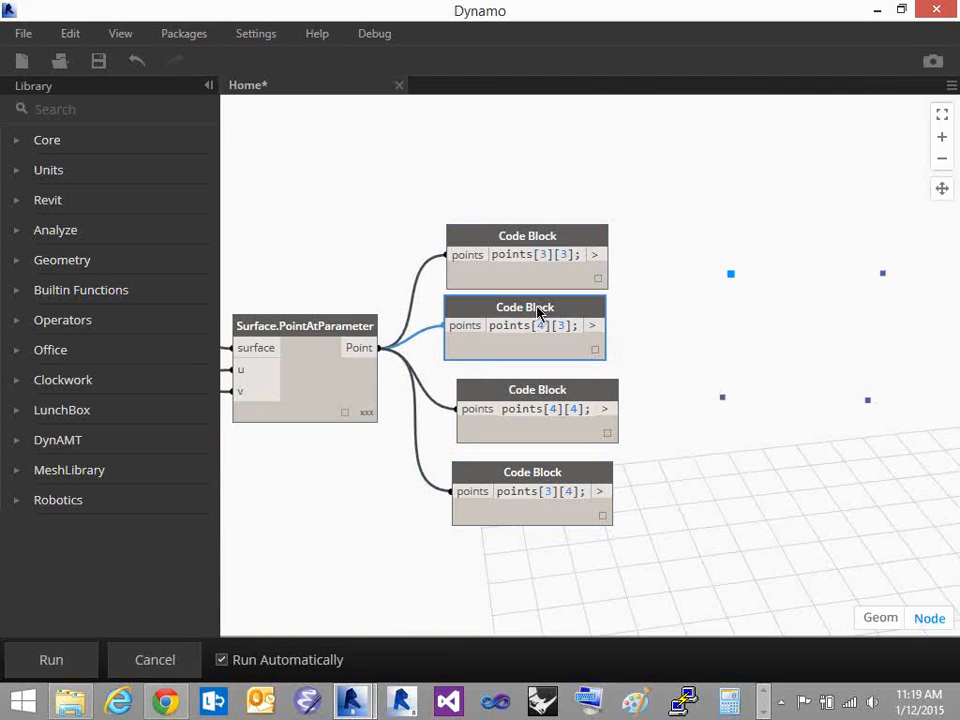
click(555, 408)
click(551, 474)
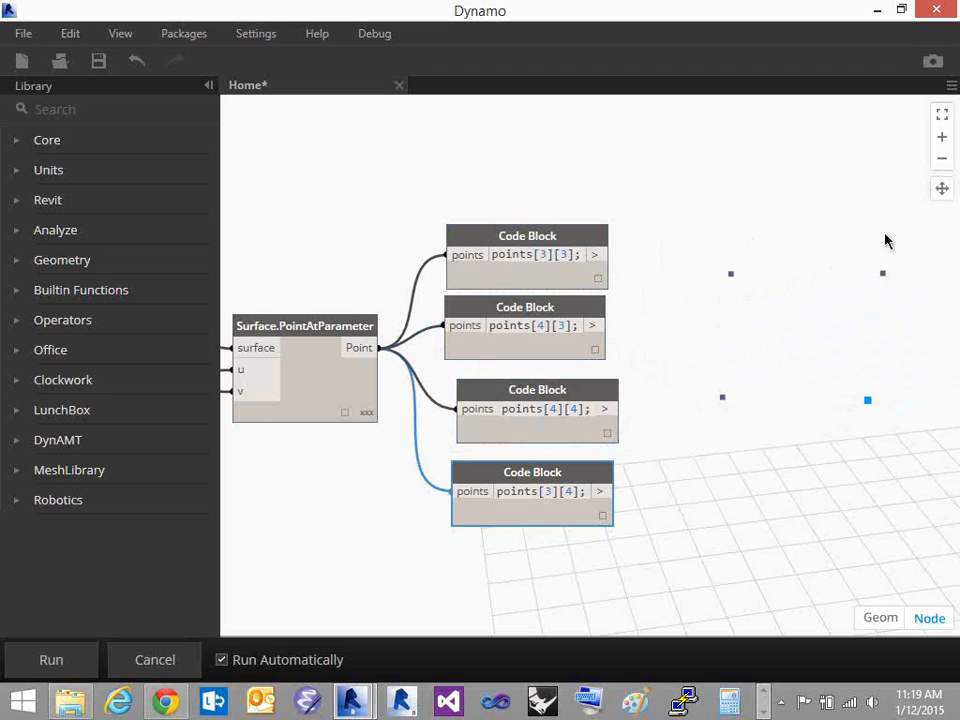
Align the points[4][4] and points[3][4] Code Blocks with the column above and save the graph as Home.dyn on the Desktop
drag(516, 403, 501, 380)
drag(523, 471, 515, 463)
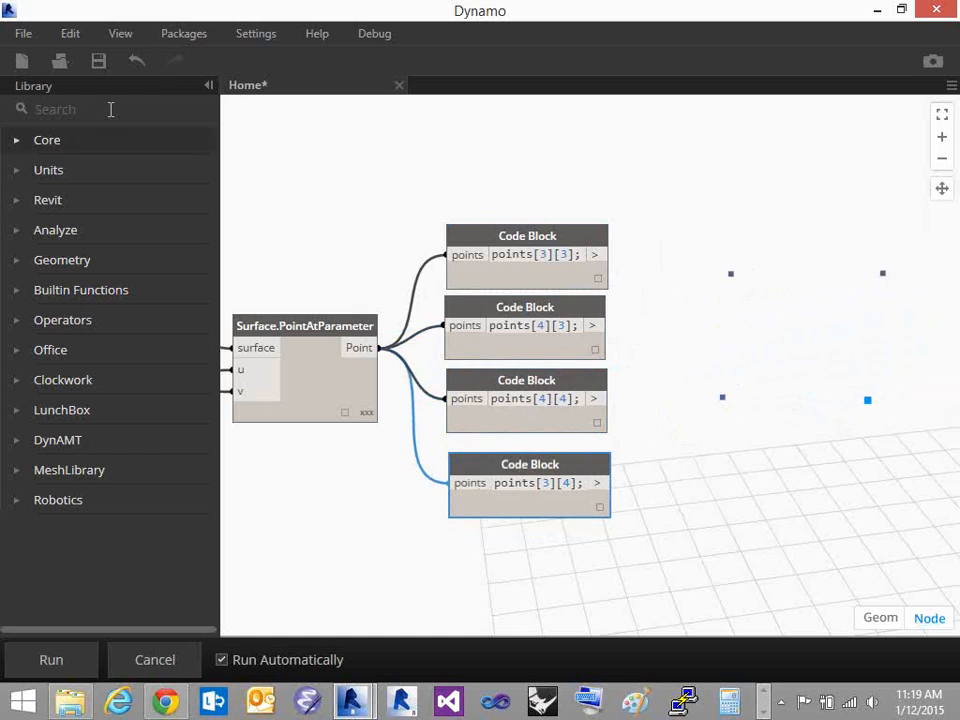
click(99, 61)
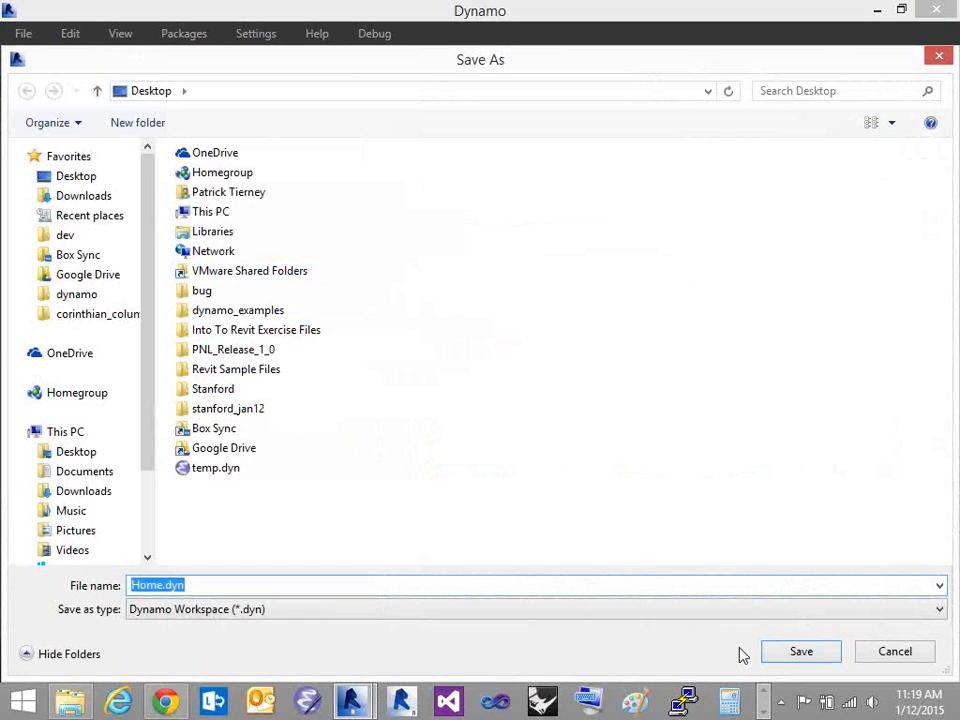
click(806, 655)
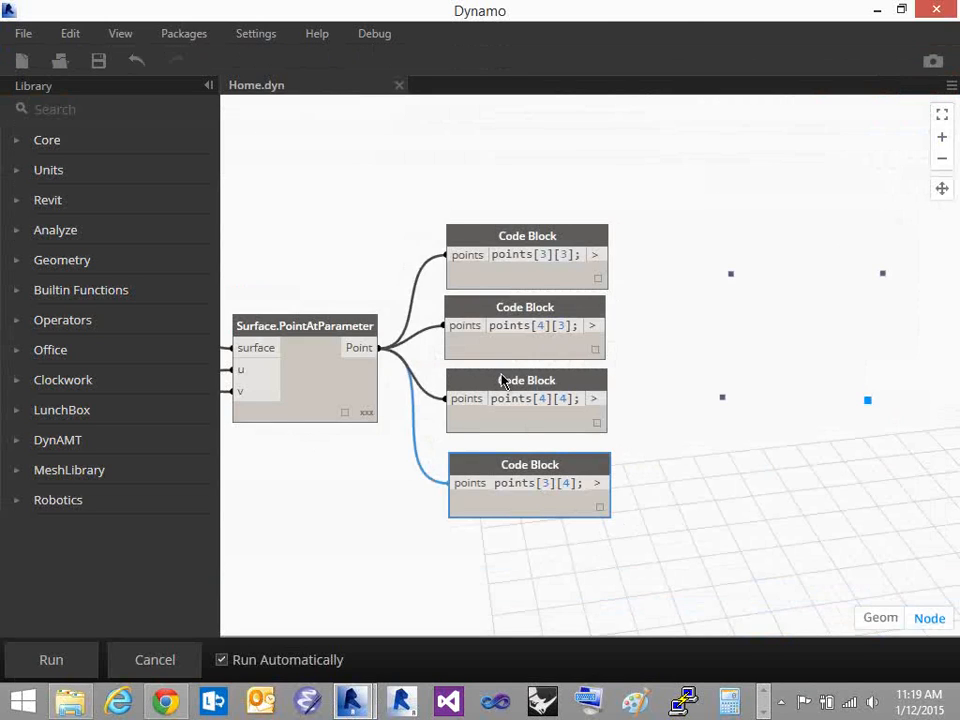
drag(497, 461, 493, 450)
click(380, 491)
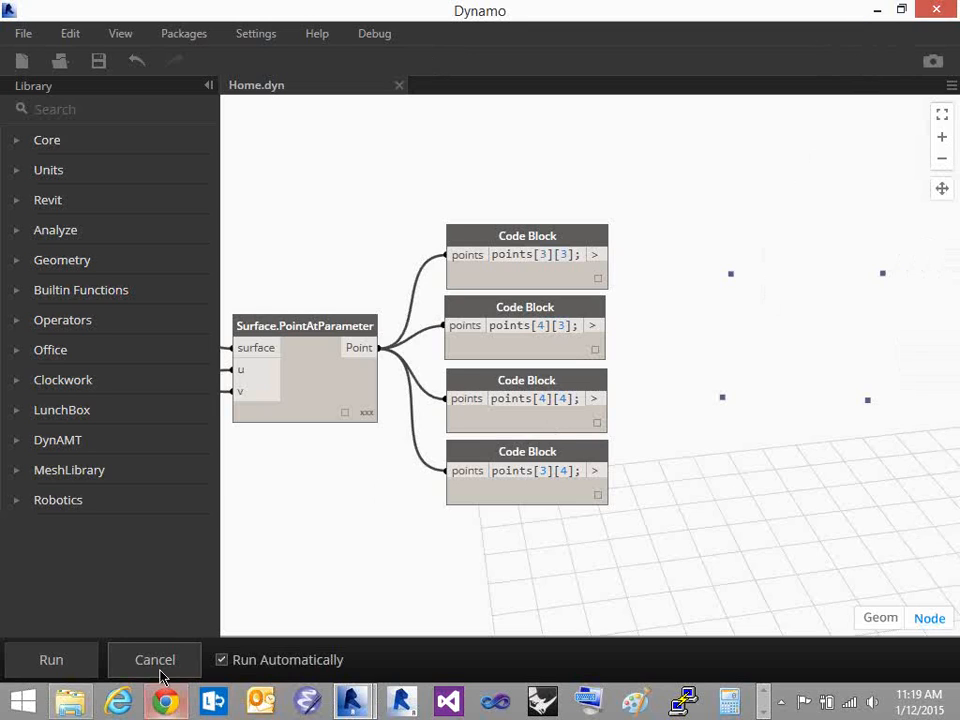
Switch to Revit and open the default 3D view of the project
click(886, 13)
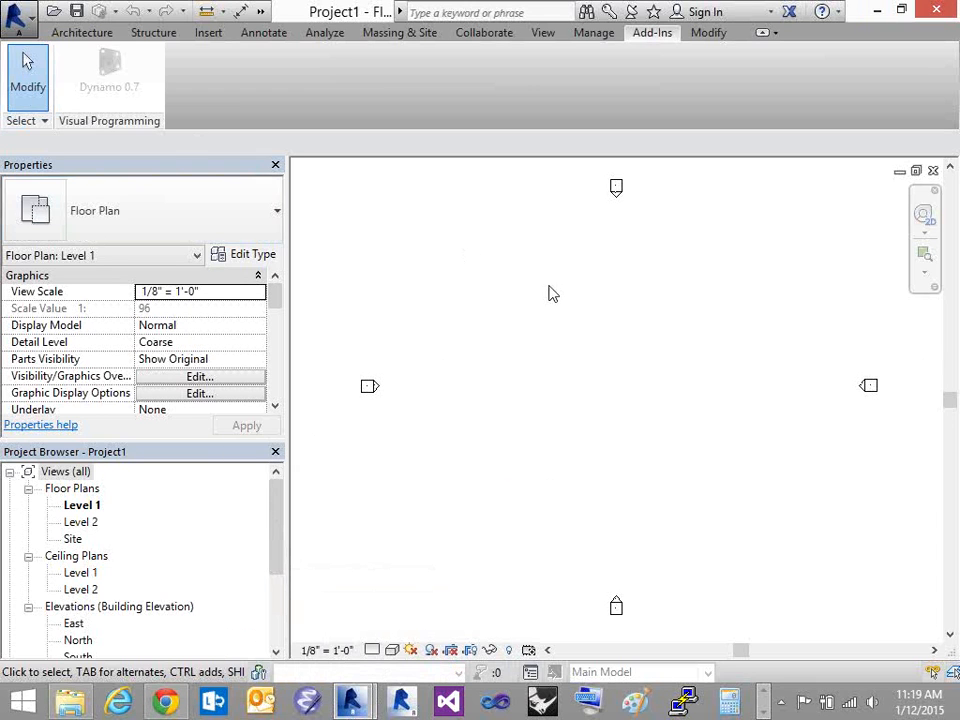
click(261, 12)
click(317, 34)
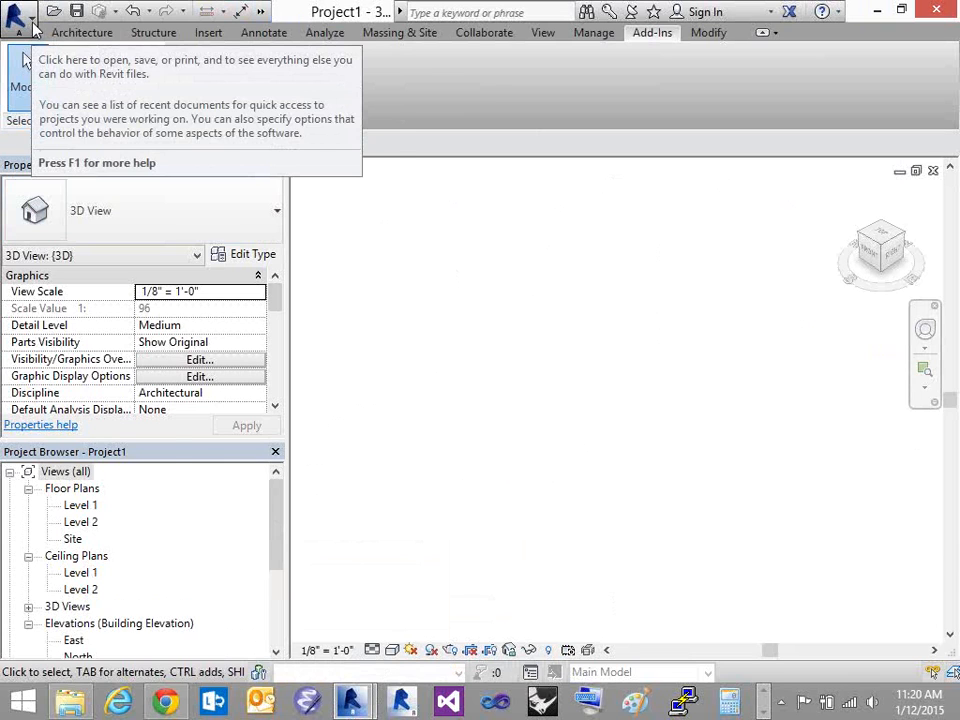
click(33, 25)
mouse_move(42, 95)
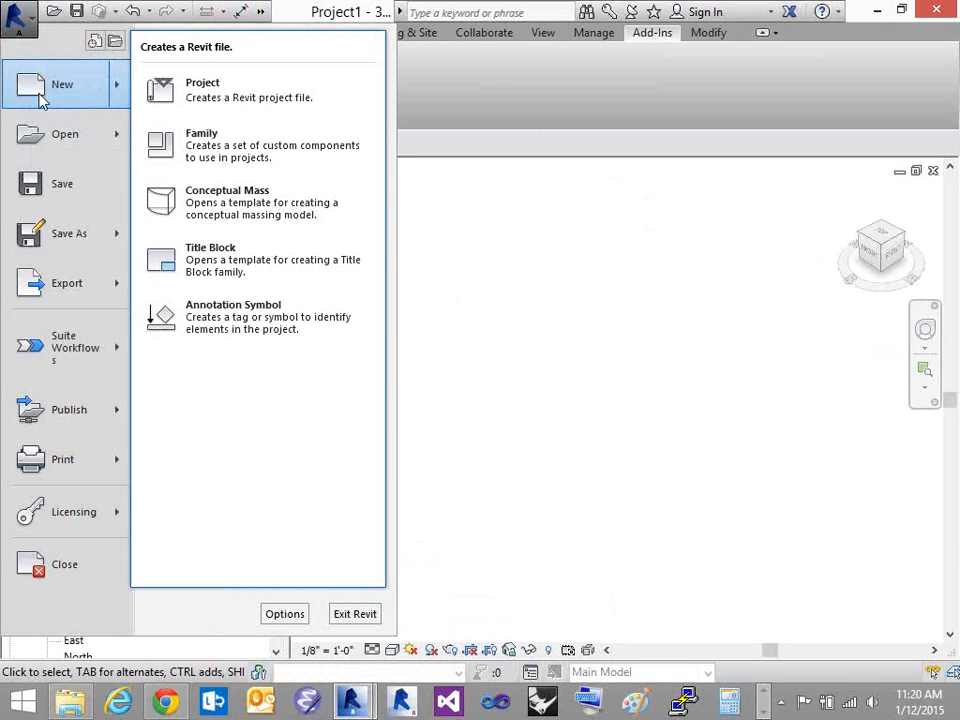
click(185, 152)
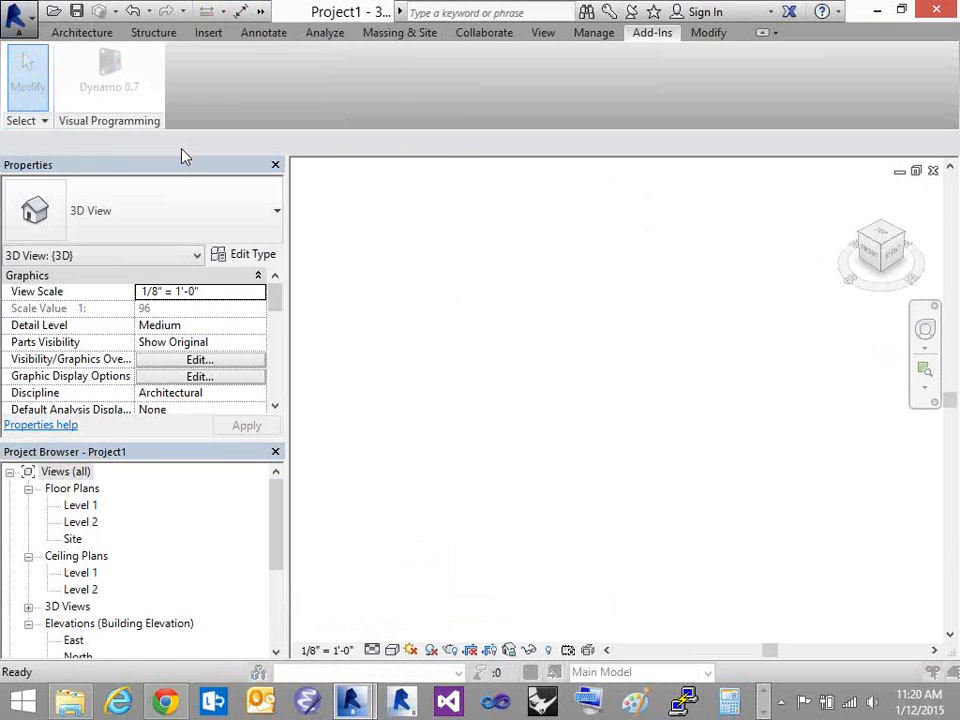
drag(621, 186, 372, 64)
drag(806, 522, 897, 640)
scroll(538, 194, down, 4)
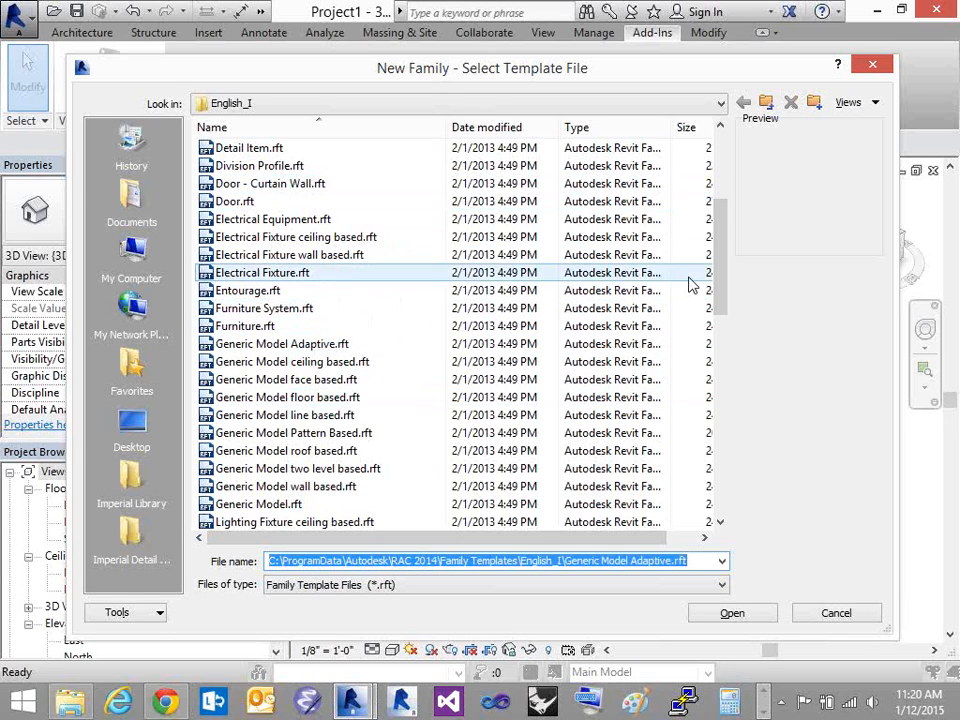
drag(724, 276, 728, 222)
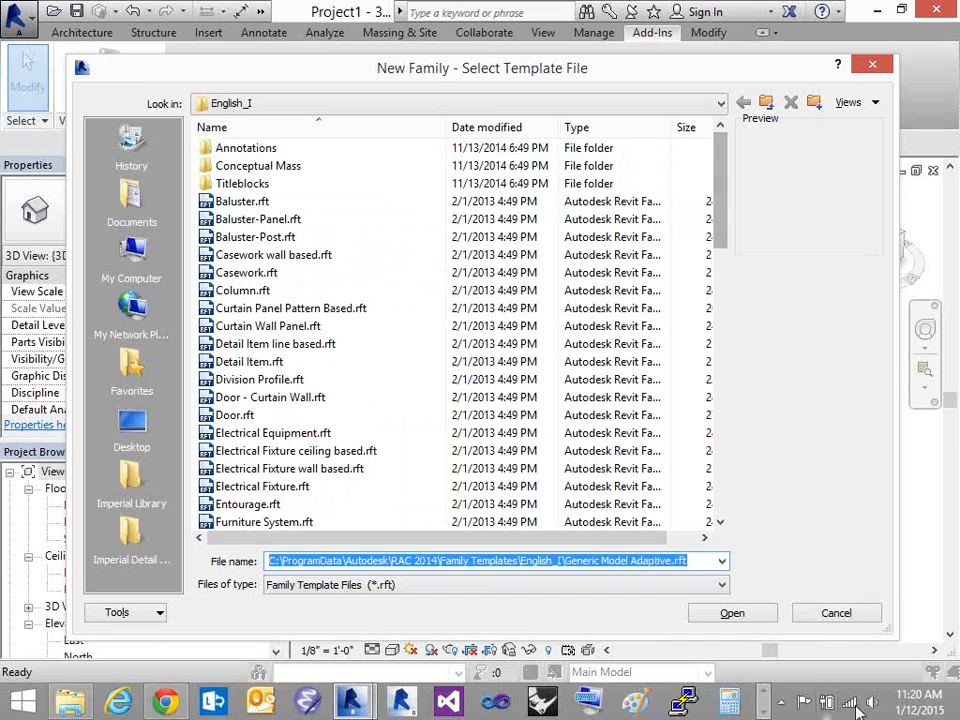
click(837, 614)
Create a new family from the Generic Model Adaptive.rft template
click(18, 16)
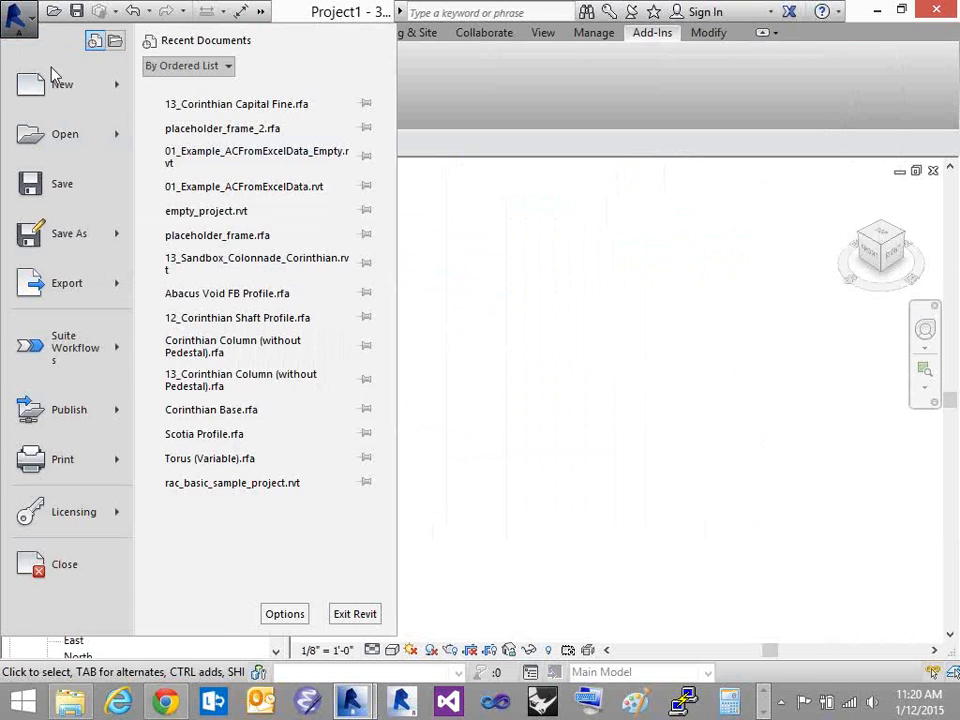
mouse_move(120, 92)
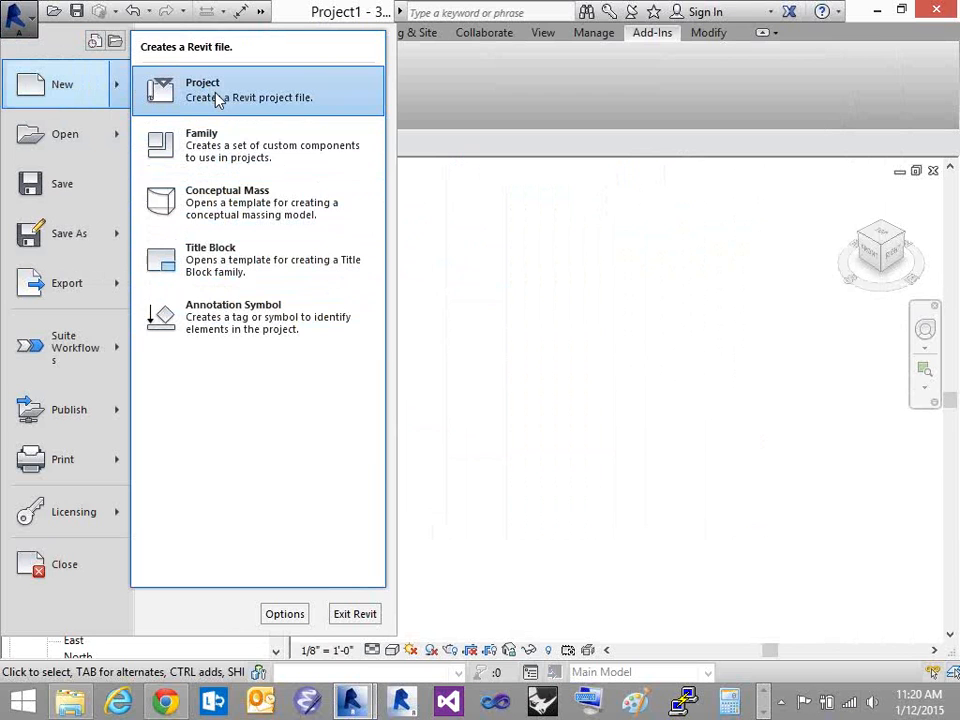
click(197, 158)
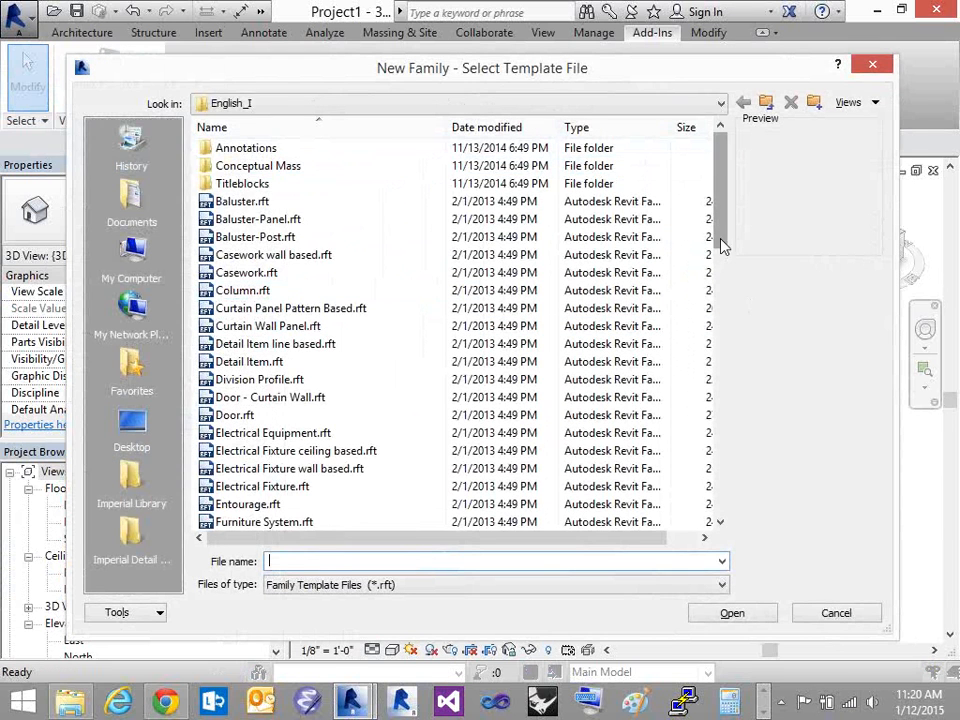
drag(722, 246, 720, 280)
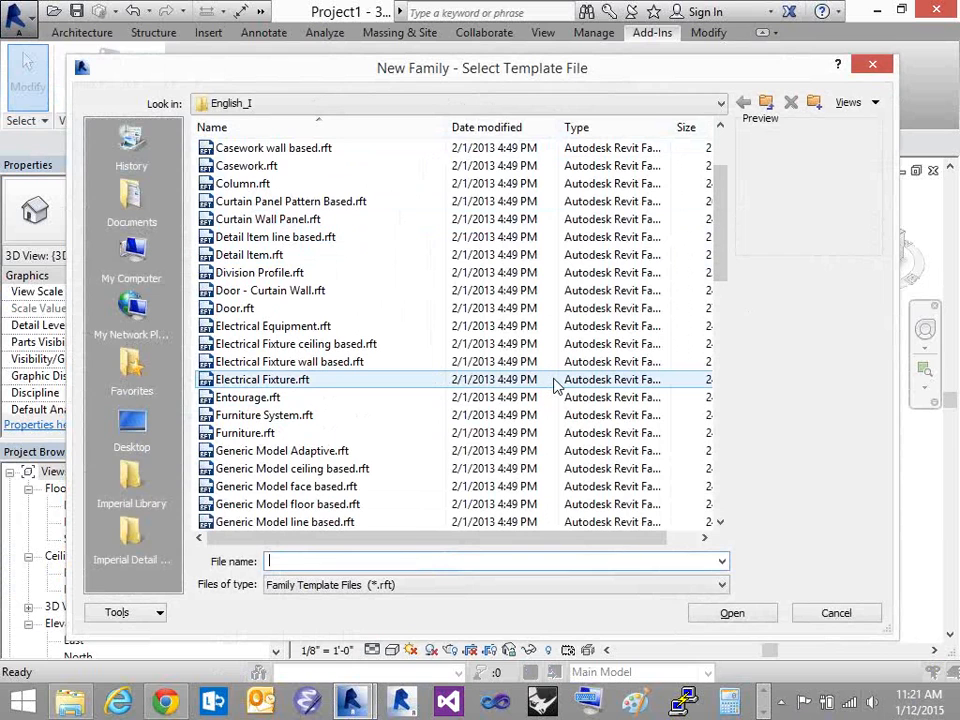
click(336, 451)
mouse_move(720, 274)
mouse_down()
mouse_move(720, 253)
mouse_move(731, 394)
mouse_move(716, 477)
mouse_move(731, 450)
mouse_move(719, 213)
mouse_move(720, 279)
mouse_move(735, 285)
mouse_move(722, 281)
mouse_move(724, 293)
mouse_move(722, 262)
mouse_up()
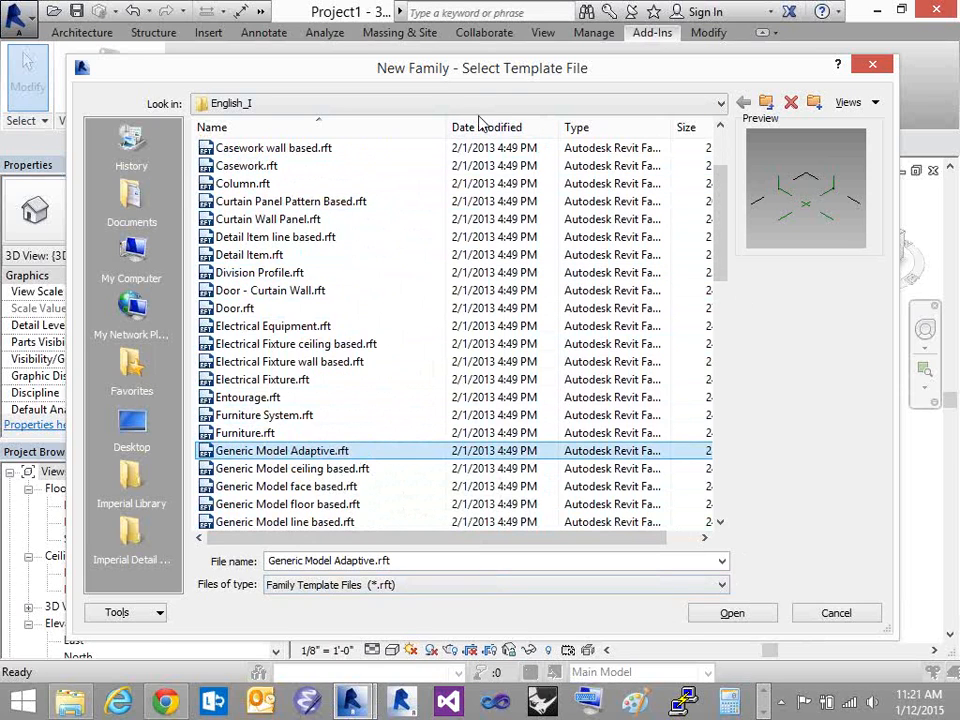
click(740, 614)
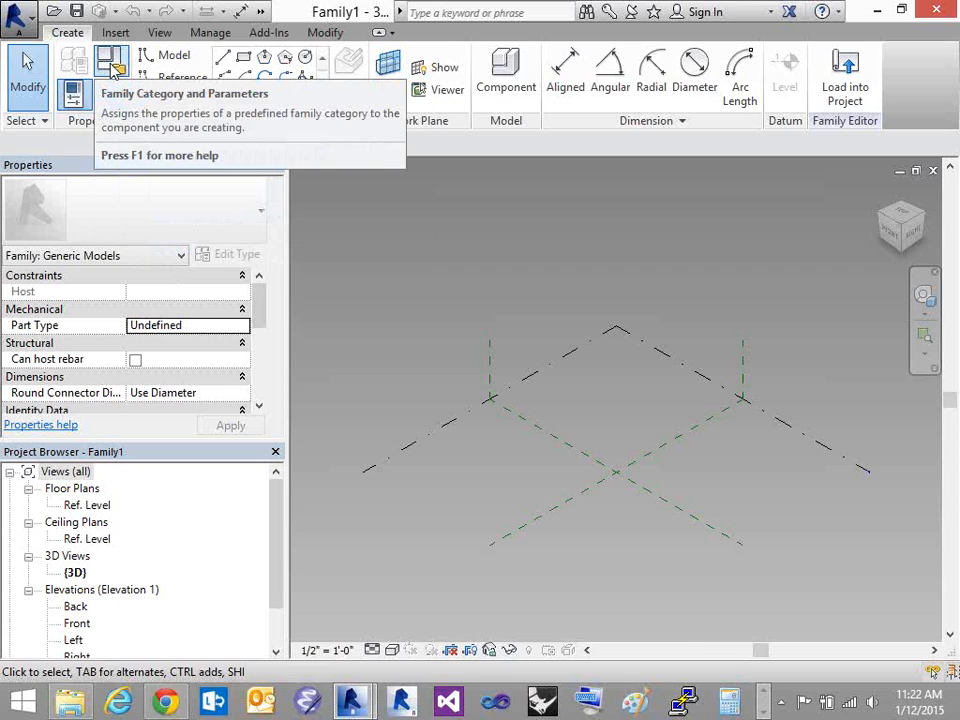
Set the family's category to Curtain Panels in the Family Category and Parameters dialog
click(114, 67)
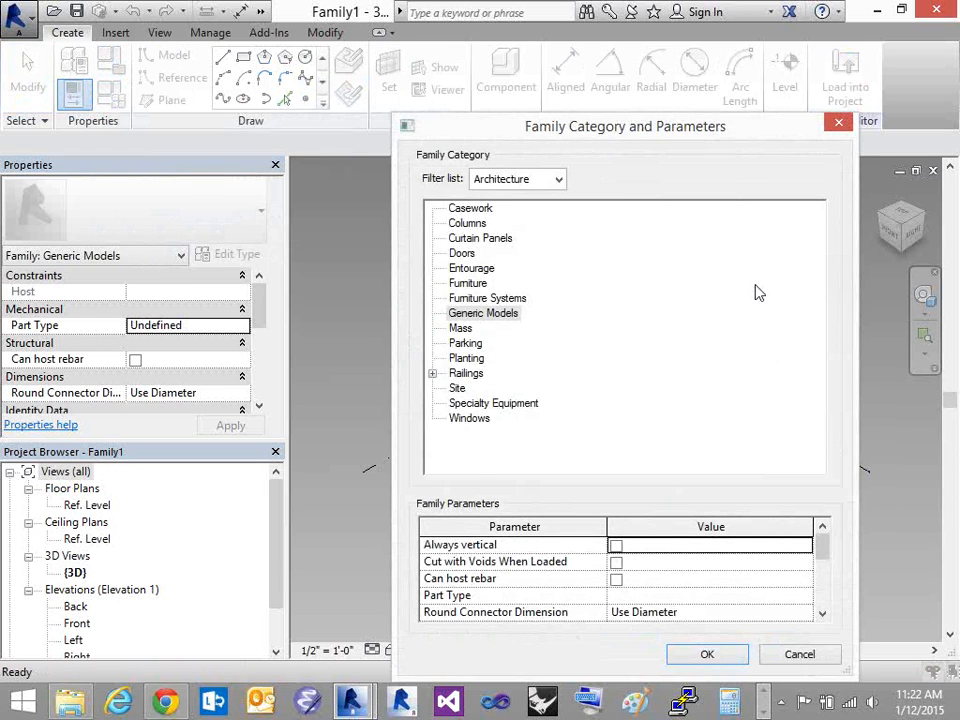
drag(549, 124, 397, 47)
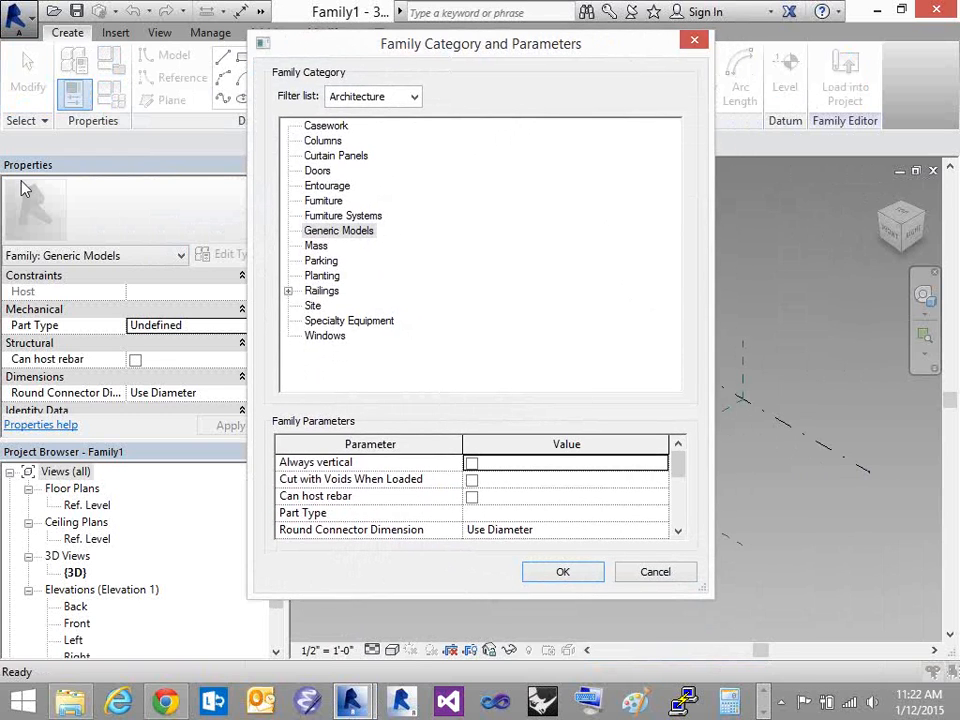
drag(710, 593, 806, 634)
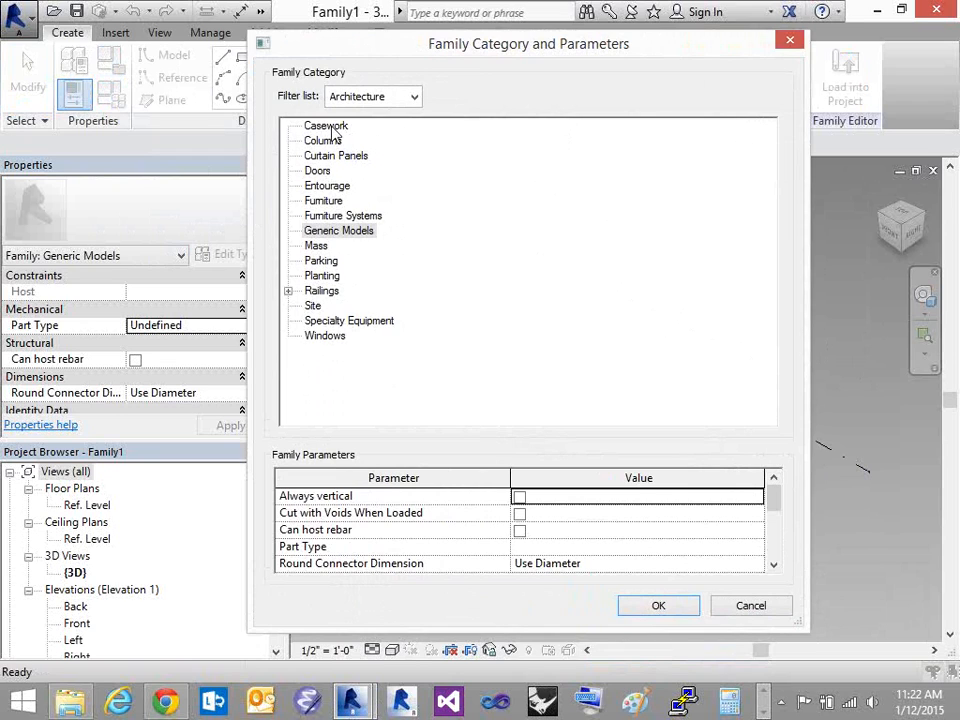
click(326, 156)
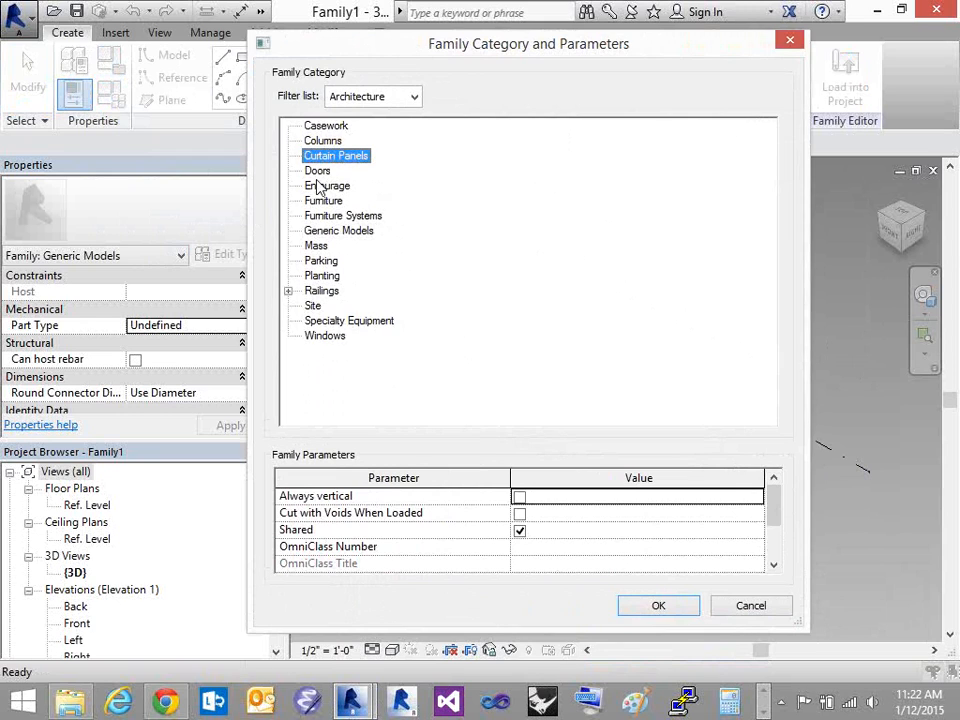
click(317, 171)
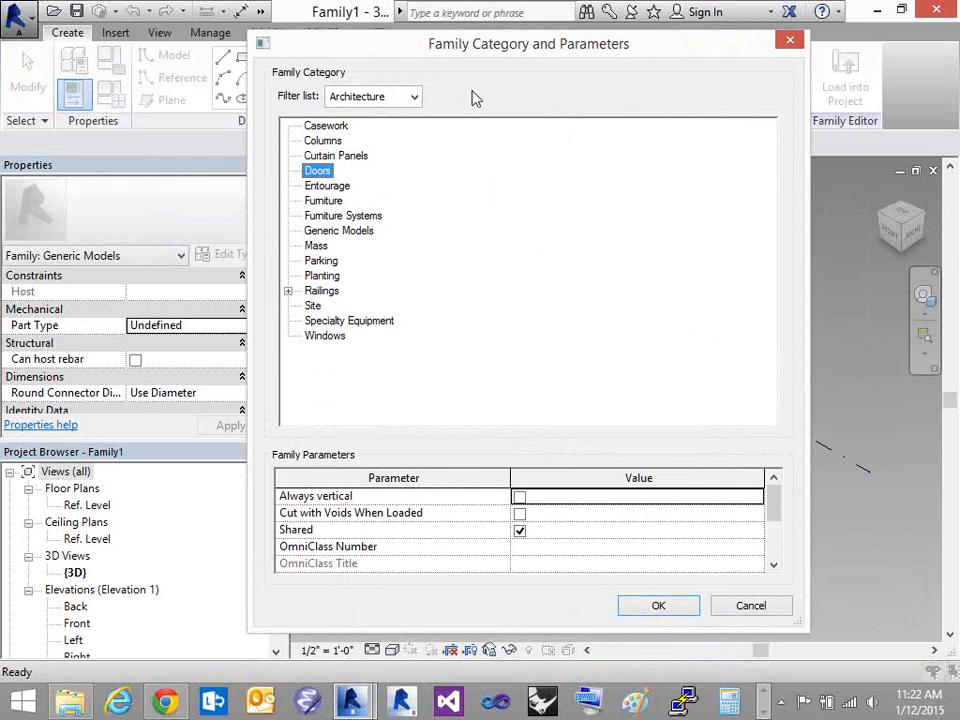
click(341, 215)
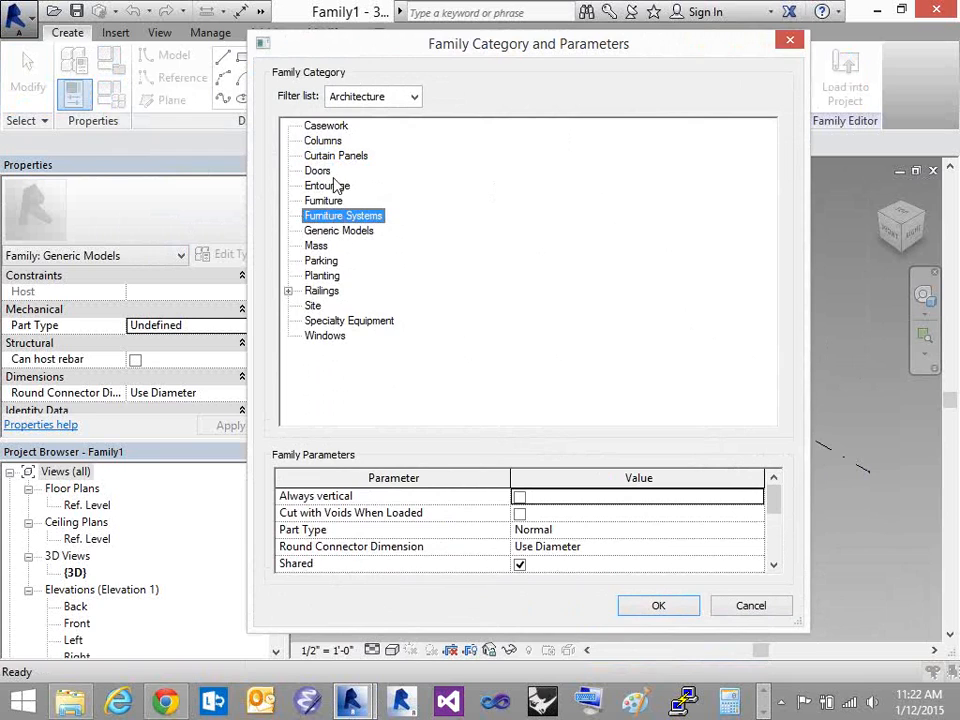
key(Up)
key(Down)
click(330, 157)
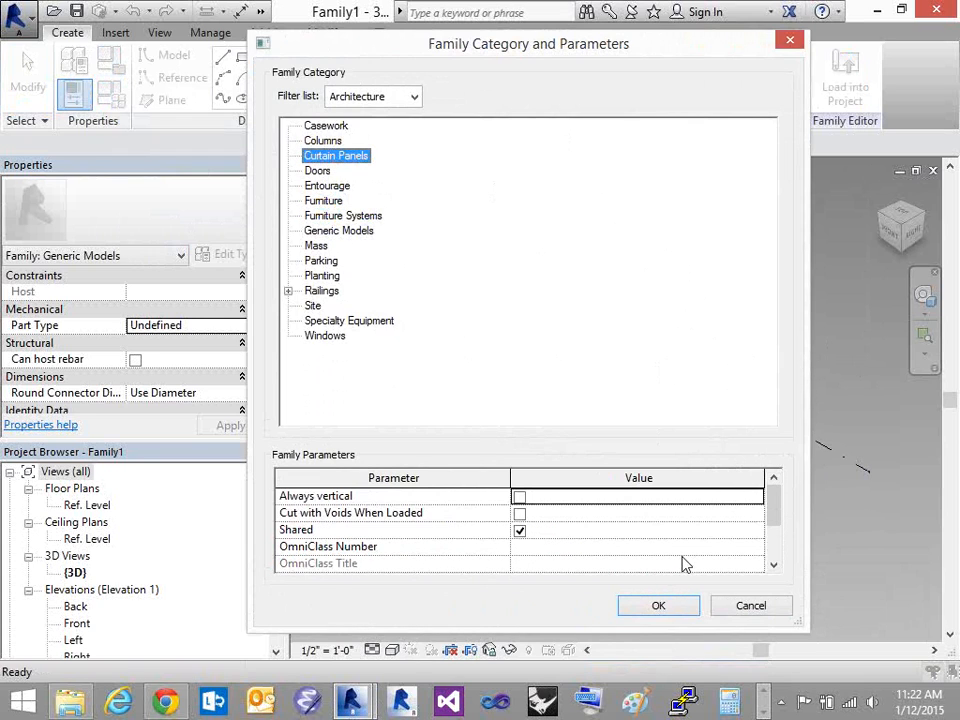
click(658, 605)
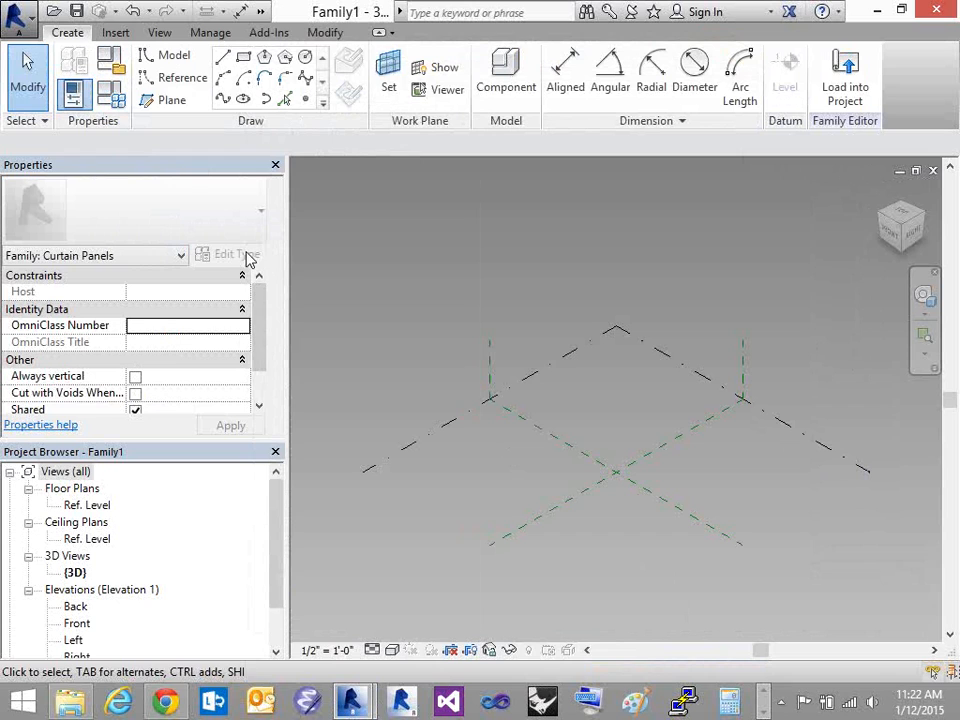
middle_drag(669, 412, 655, 367)
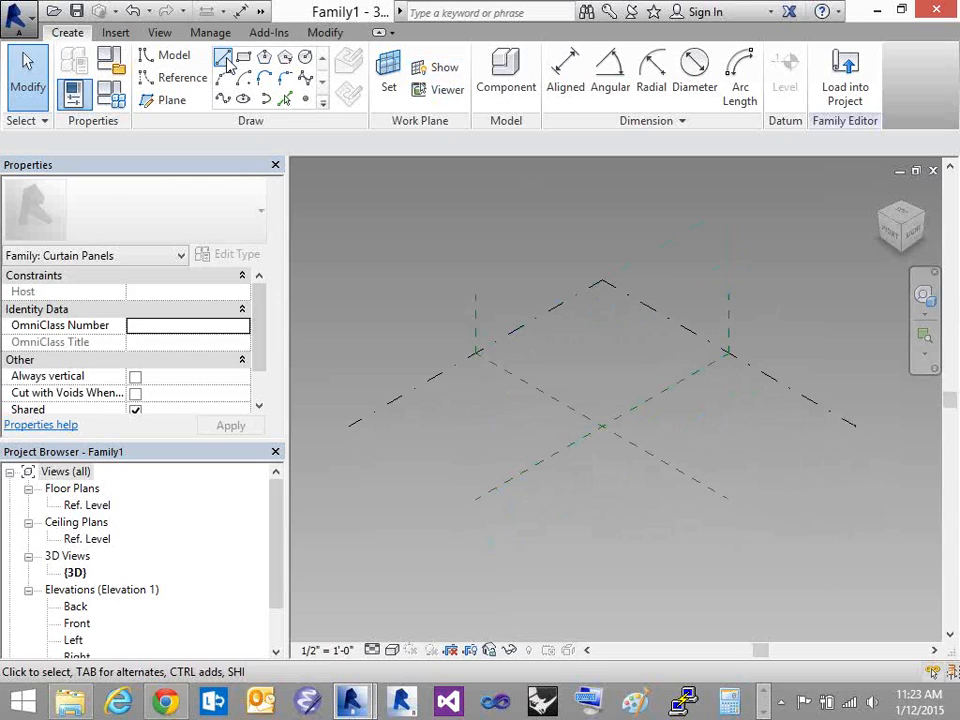
middle_drag(588, 458, 560, 465)
scroll(573, 455, up, 1)
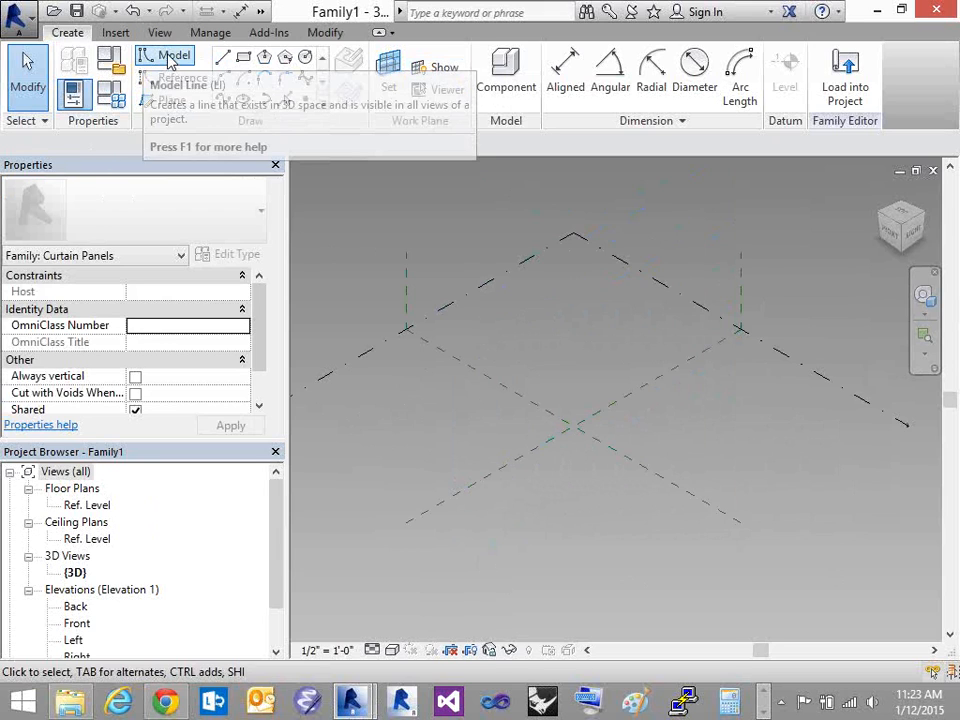
click(222, 60)
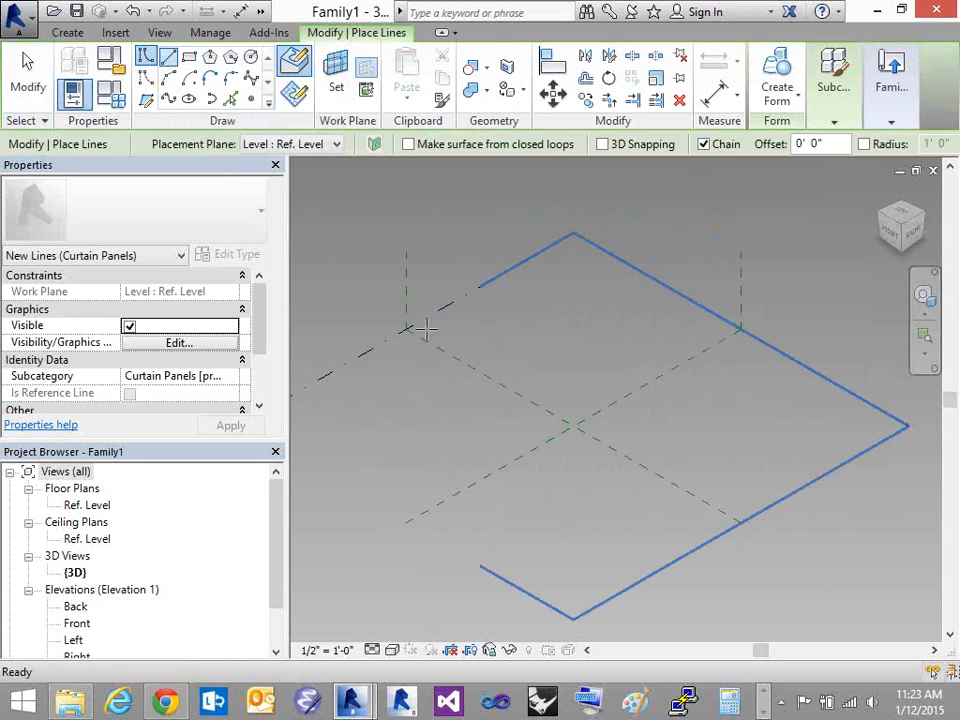
key(Escape)
middle_drag(492, 387, 523, 384)
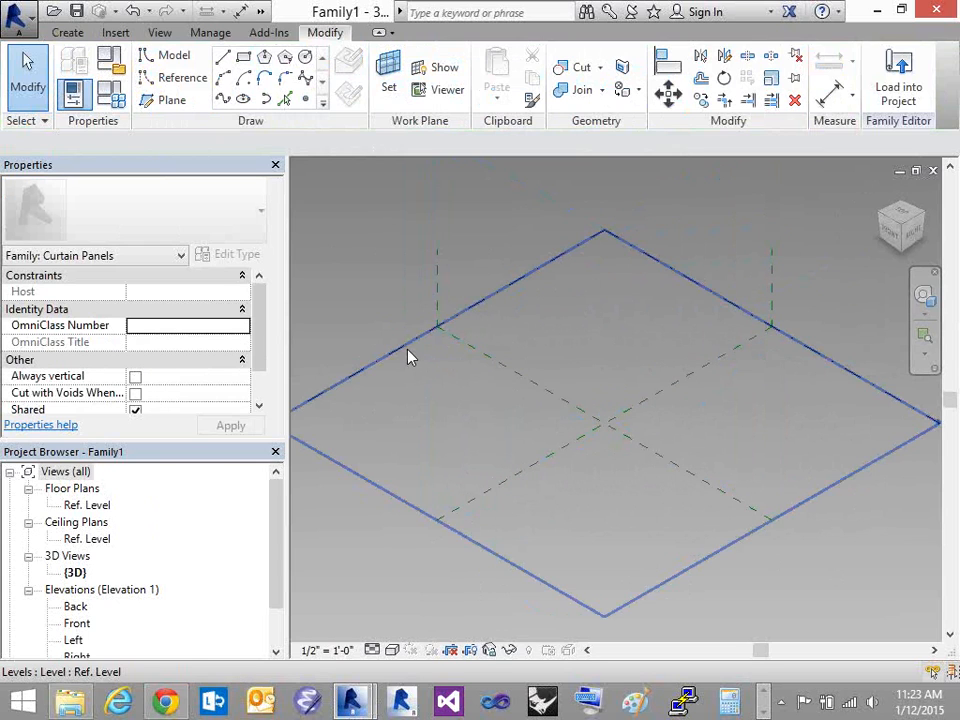
Select the reference level in the 3D view and set it as the work plane for drawing model lines
click(484, 304)
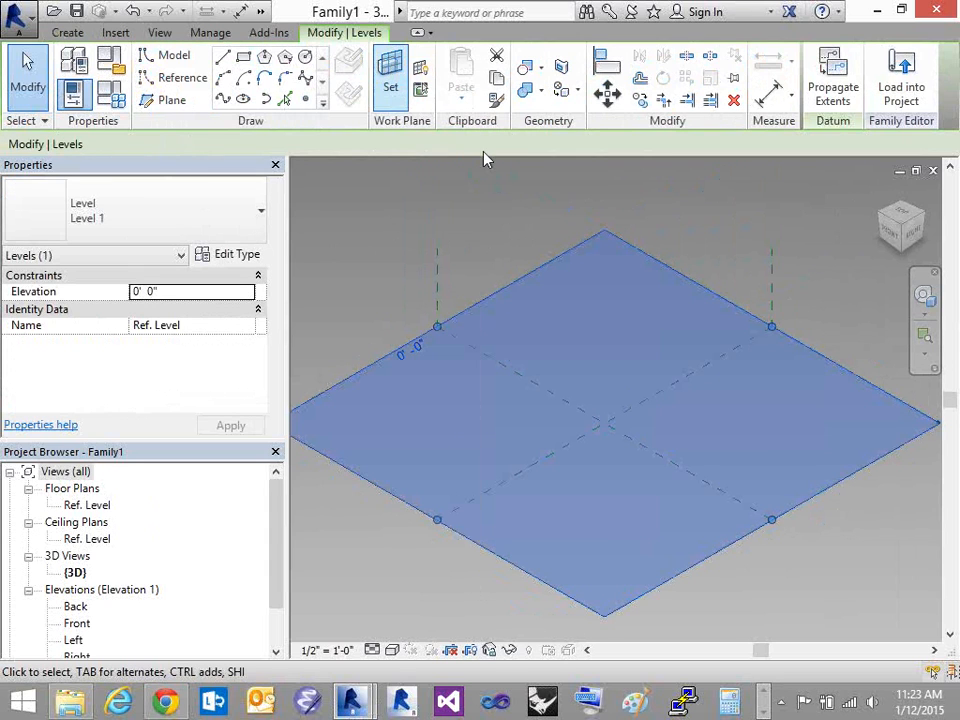
click(380, 288)
click(515, 280)
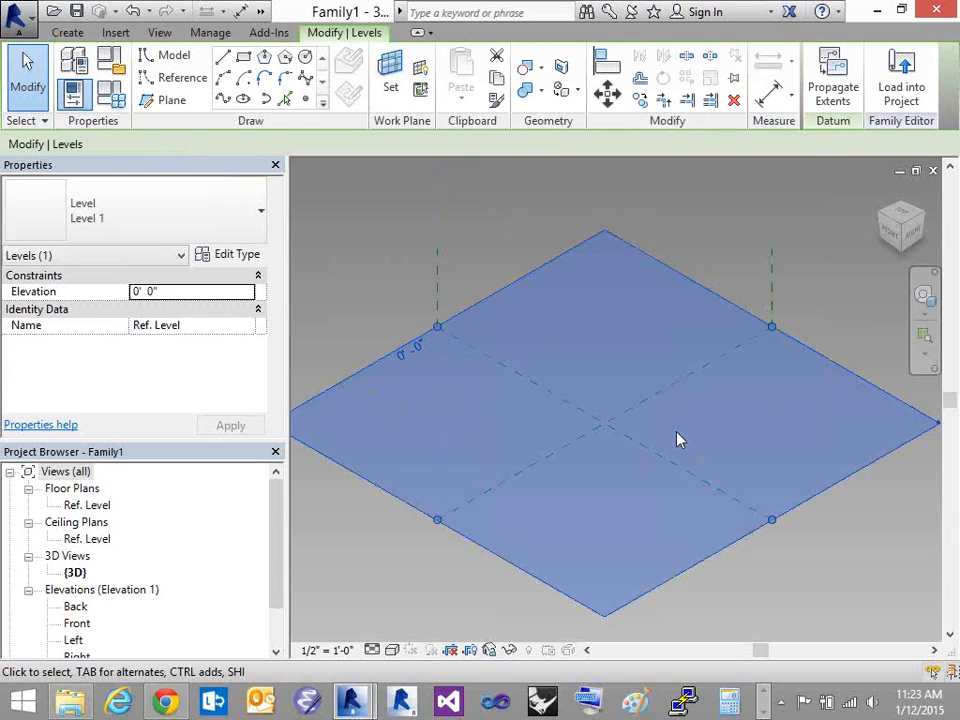
click(345, 322)
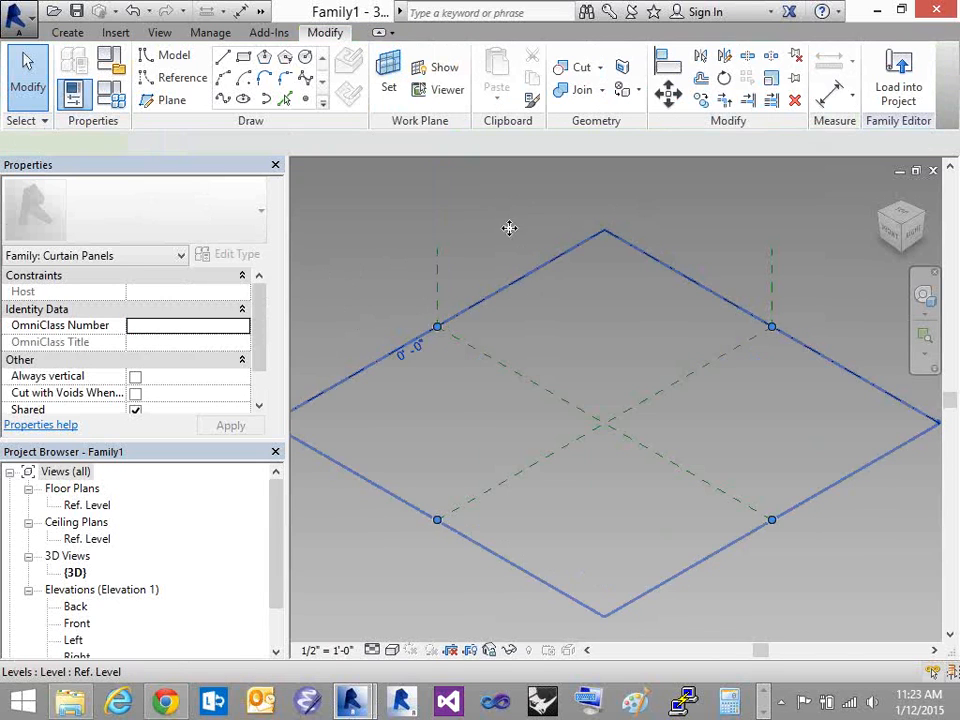
click(389, 362)
click(390, 87)
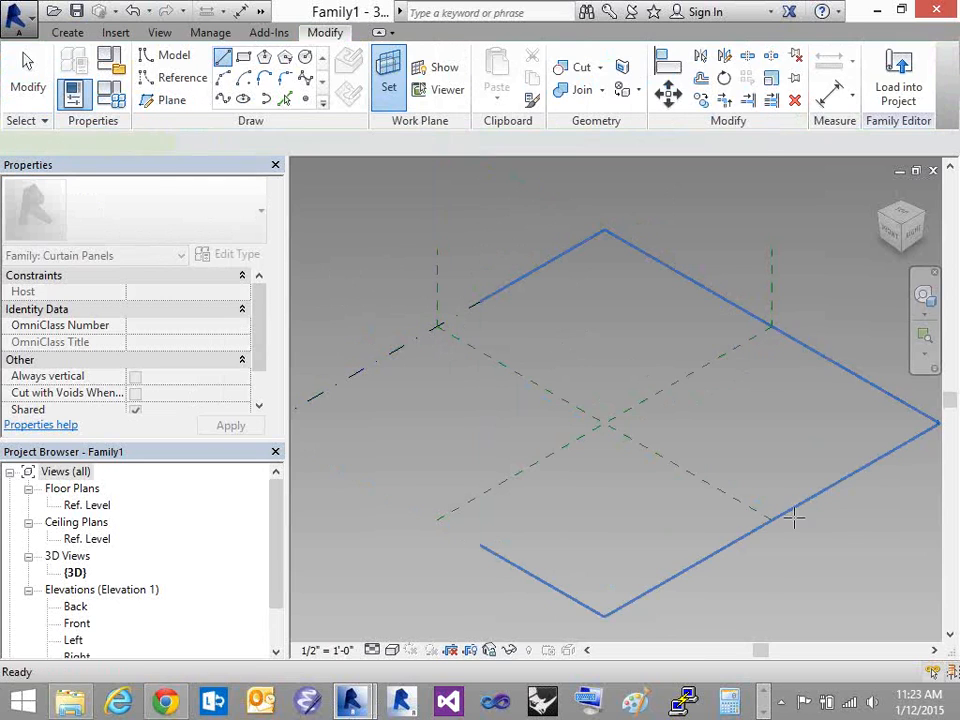
click(791, 513)
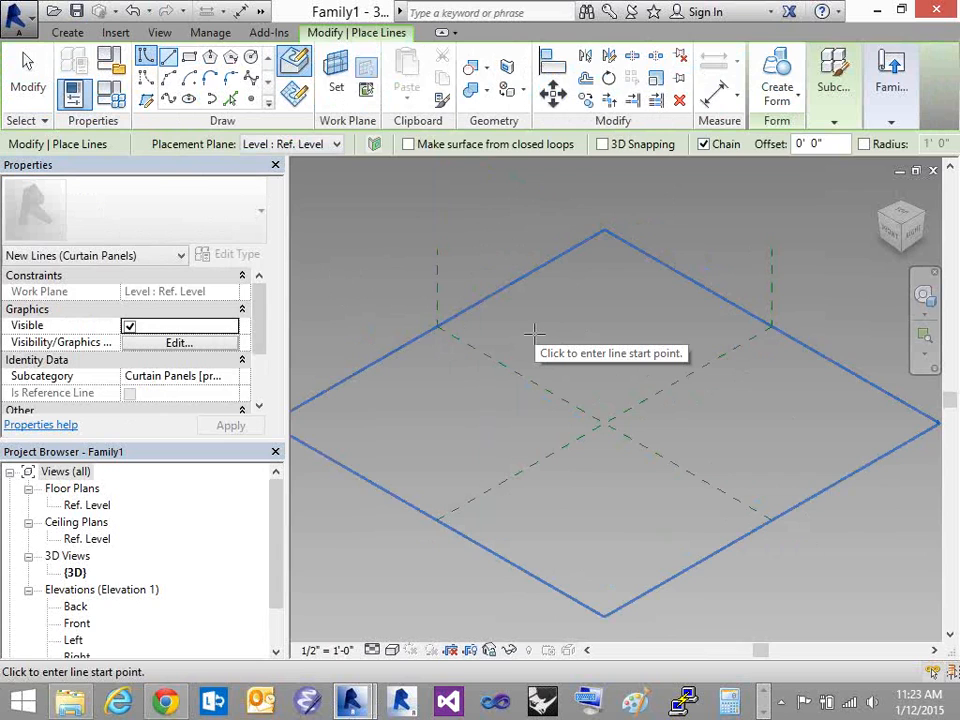
Draw a closed four-sided loop of chained model lines with 3D Snapping around the crossing of the reference planes
click(602, 144)
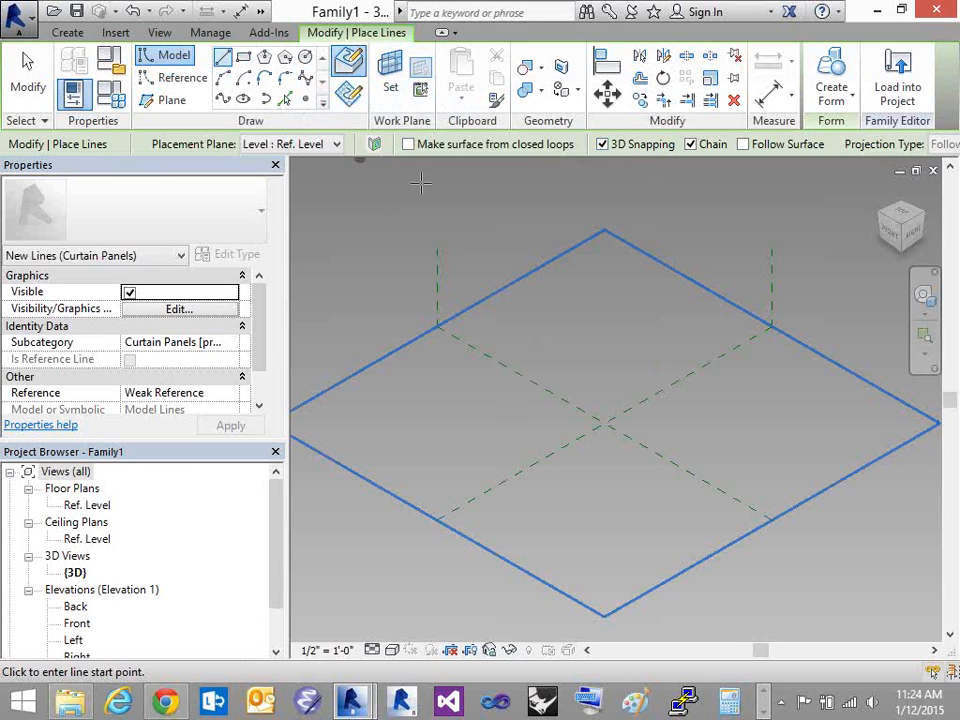
click(481, 408)
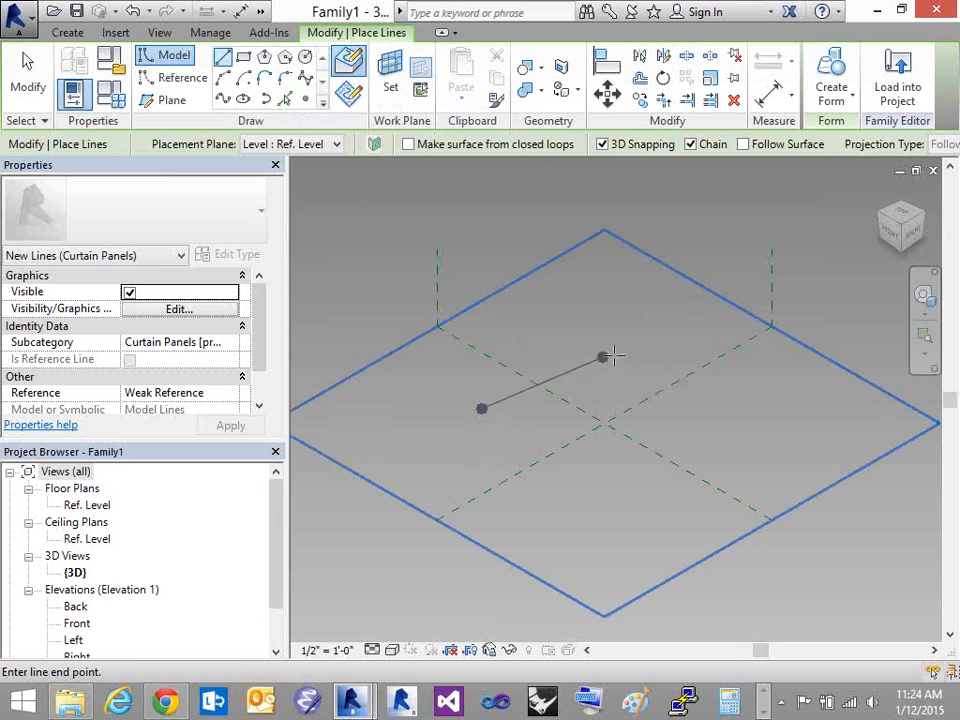
click(612, 330)
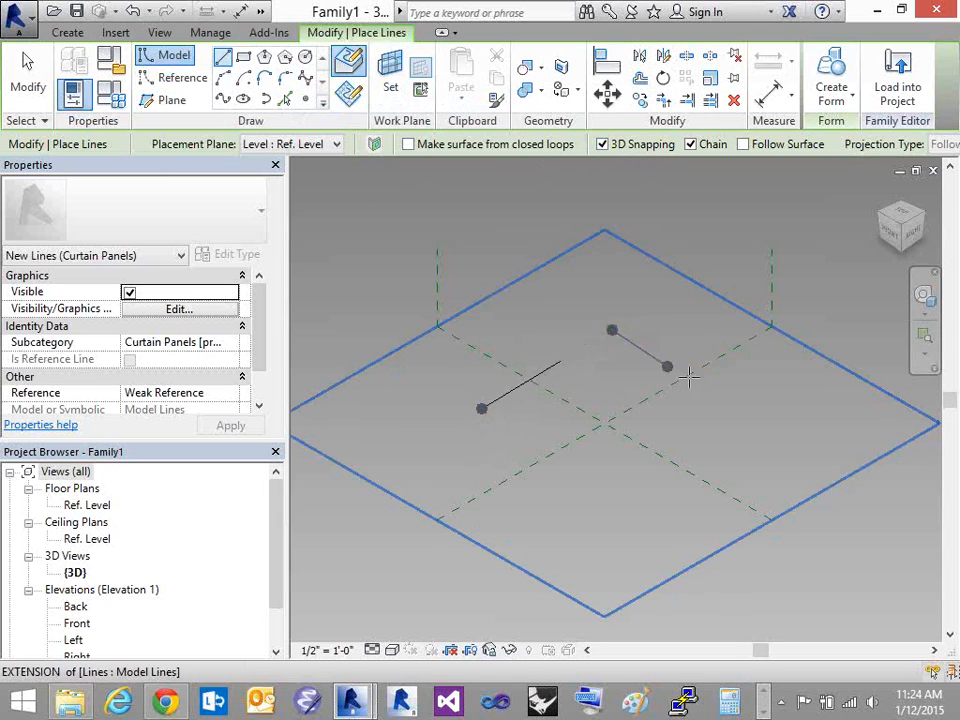
click(740, 401)
click(598, 486)
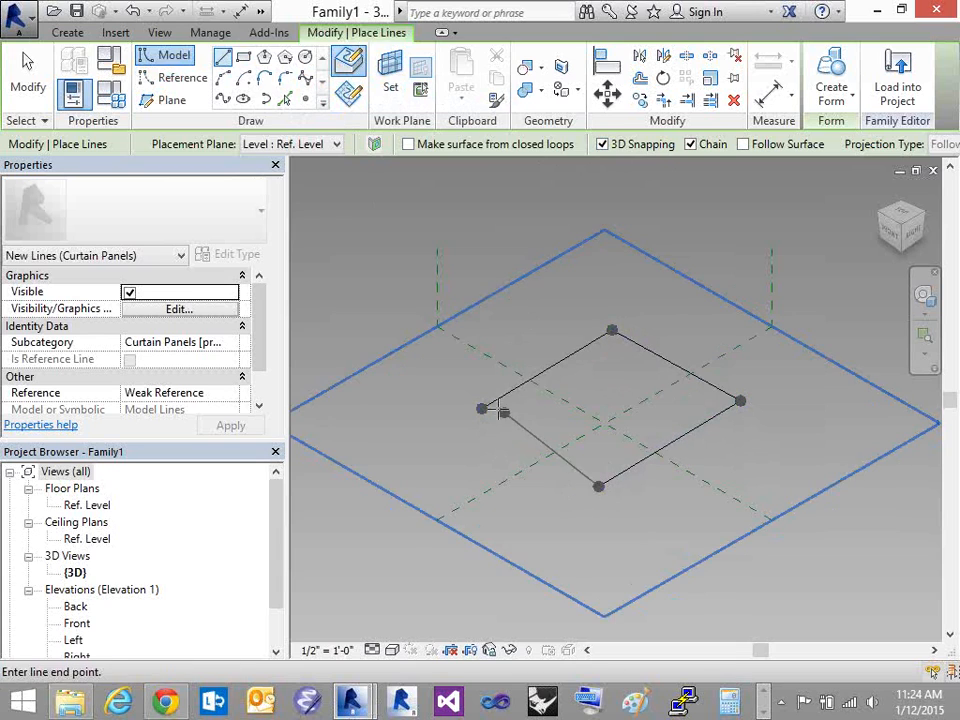
click(481, 408)
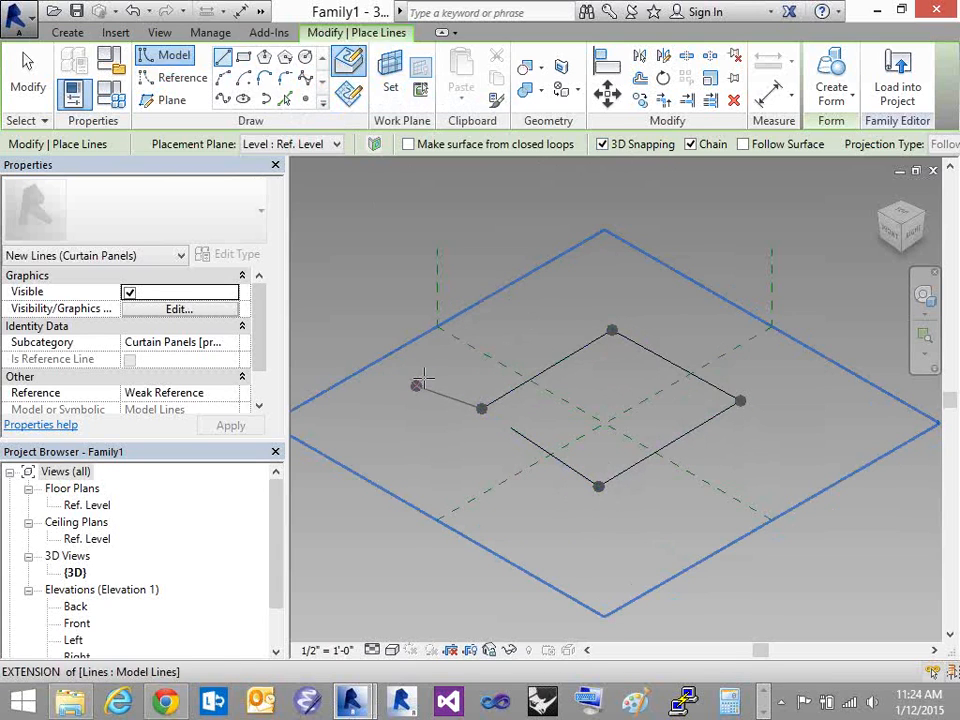
key(Escape)
key(Escape)
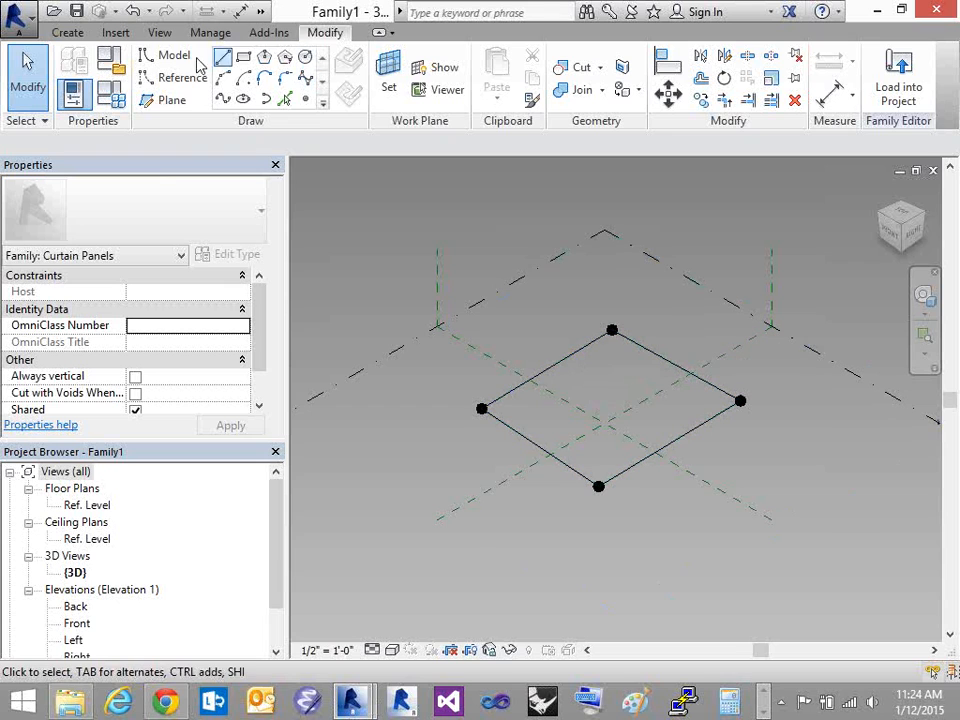
Select the quad's four corner reference points in order around the loop and make them adaptive
click(482, 408)
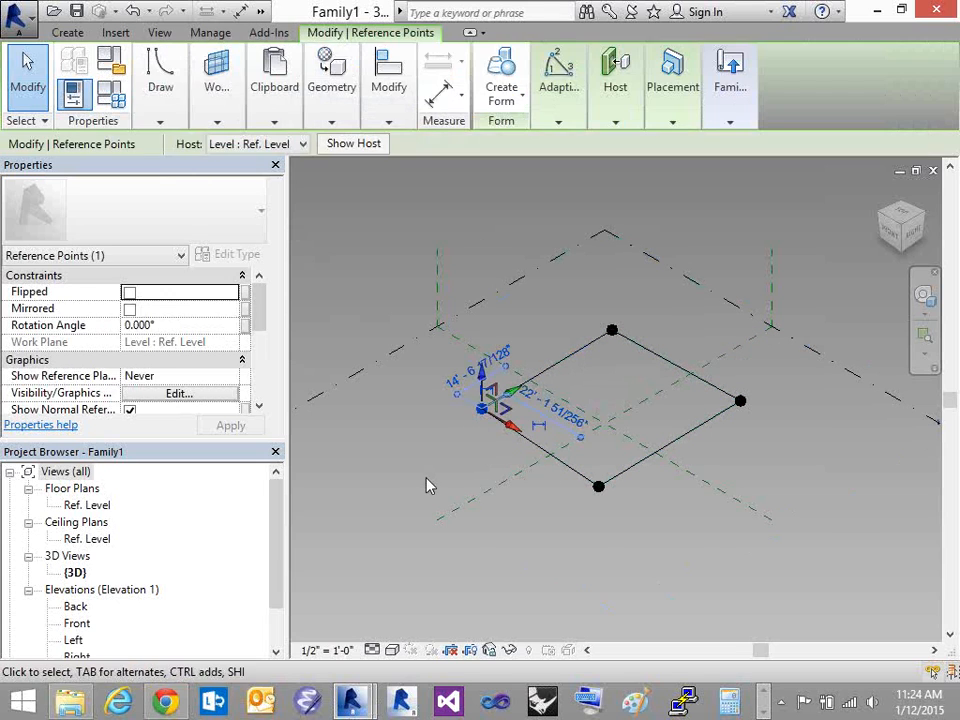
ctrl+click(612, 331)
ctrl+click(741, 402)
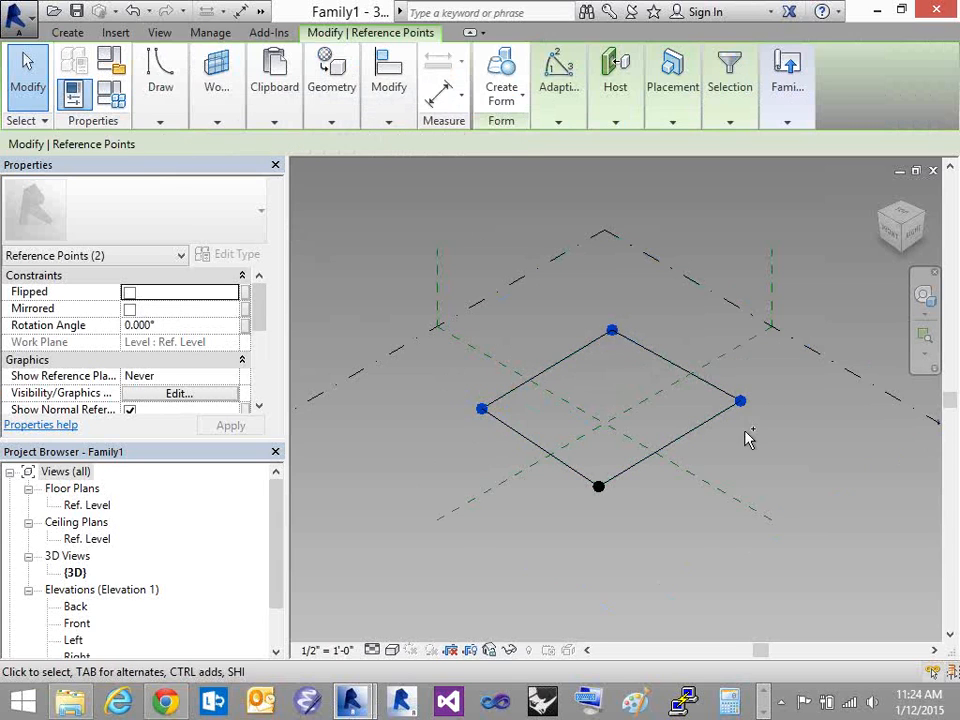
ctrl+click(599, 487)
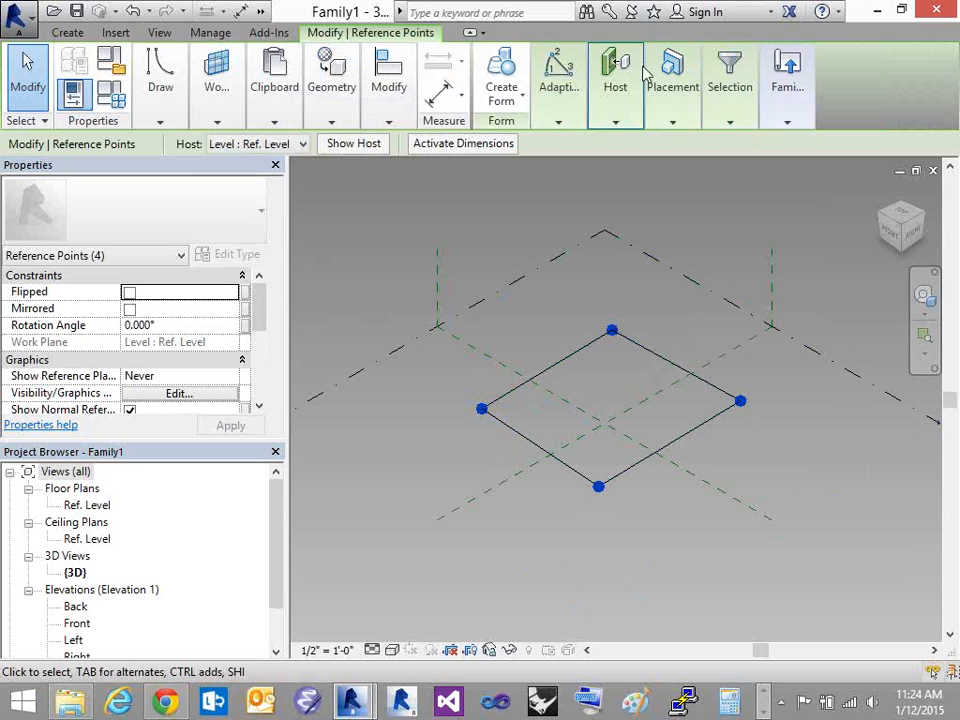
mouse_move(580, 105)
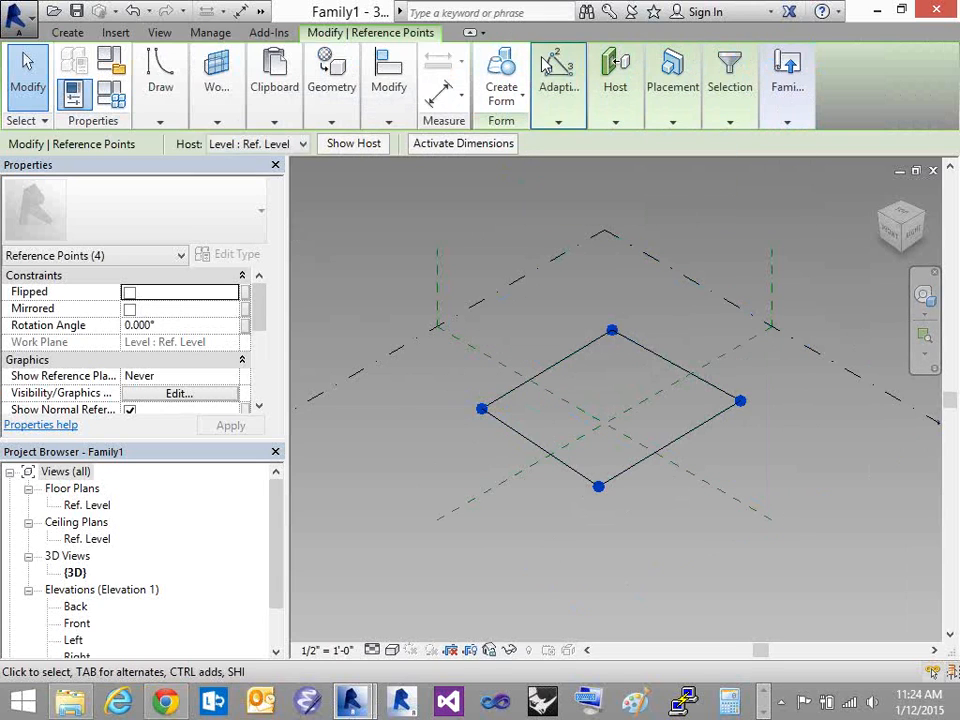
mouse_move(540, 100)
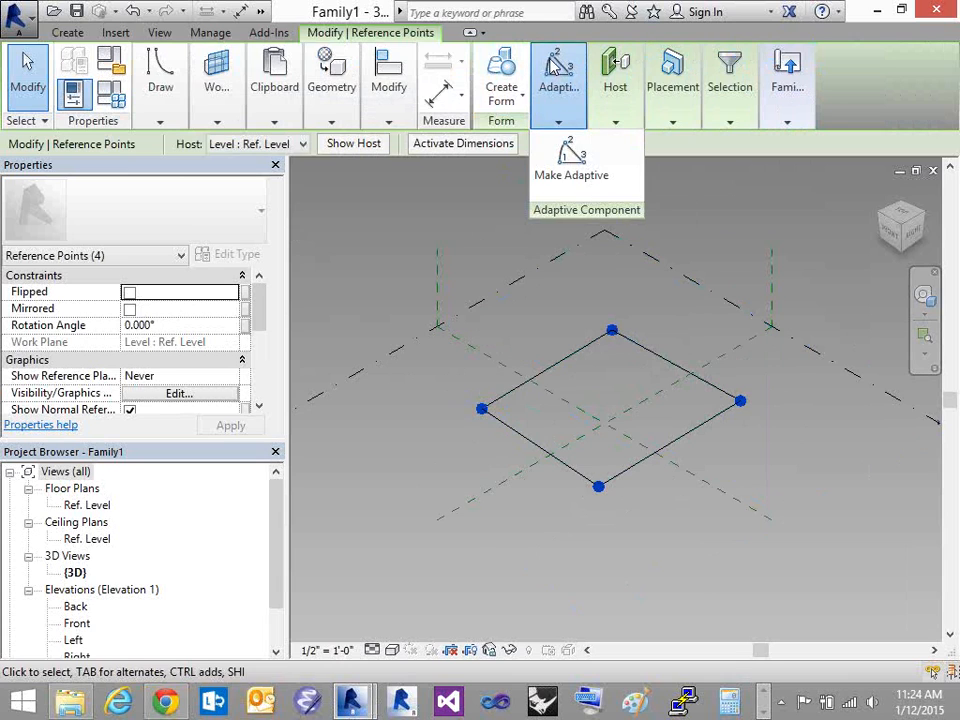
mouse_move(622, 90)
click(568, 163)
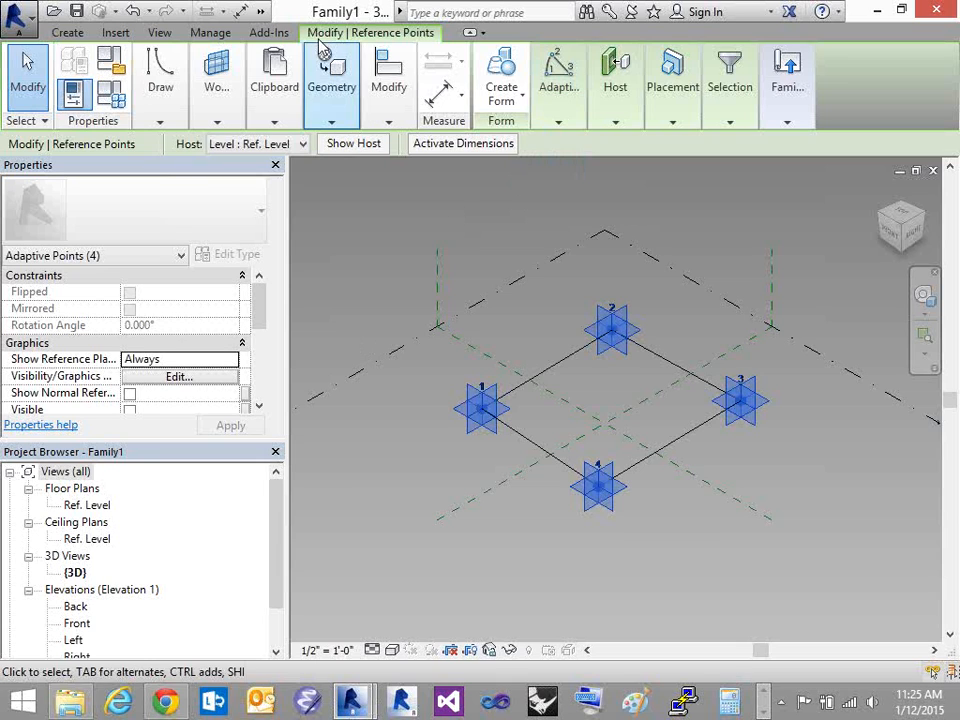
mouse_move(200, 114)
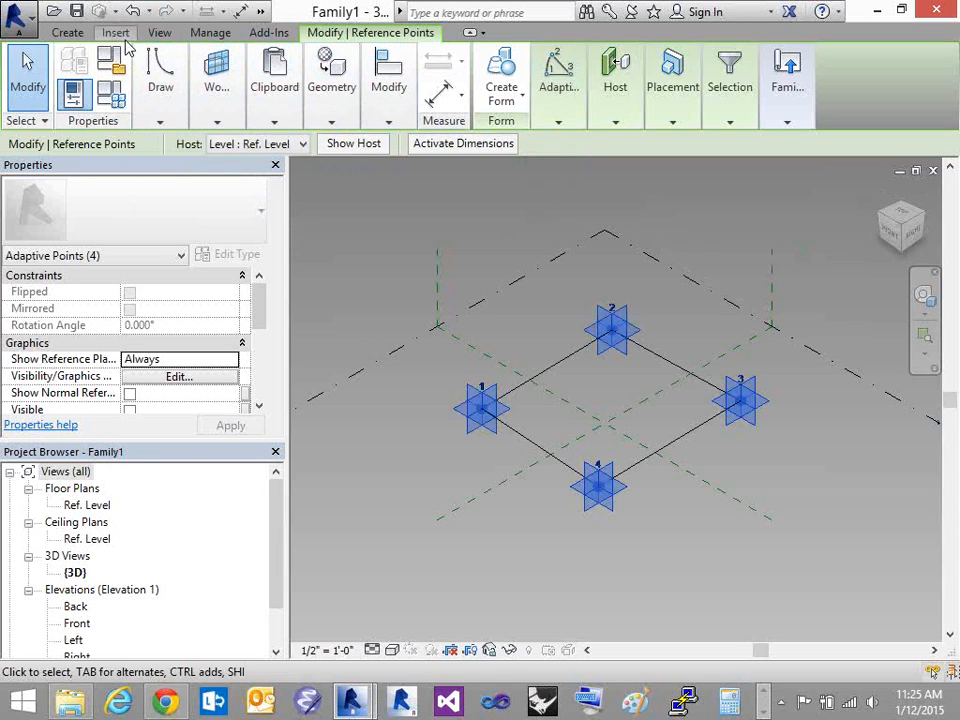
click(78, 32)
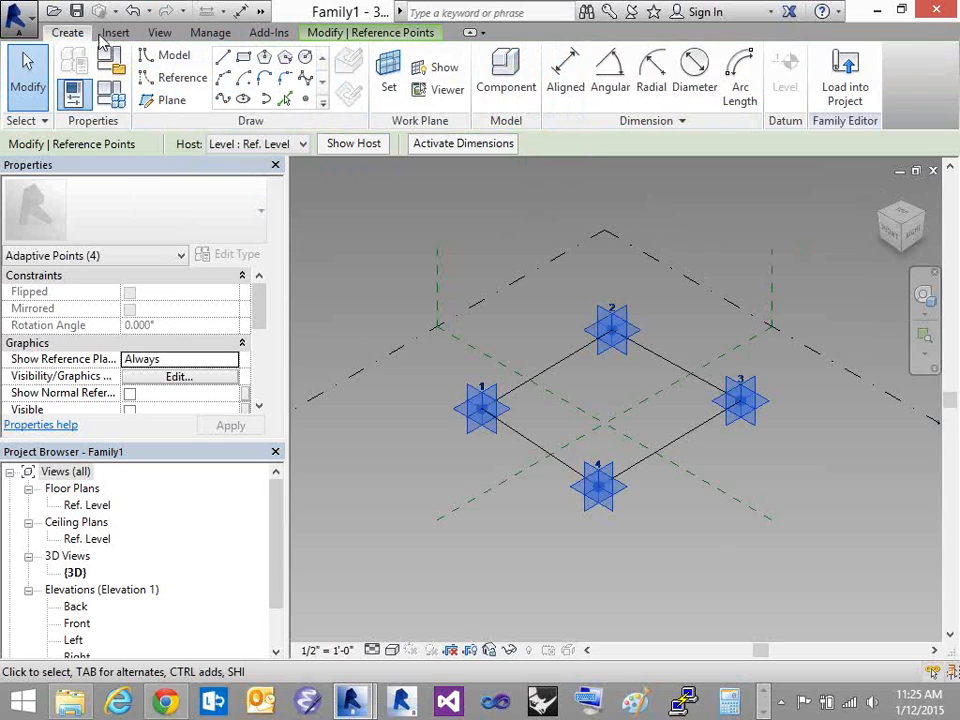
click(168, 55)
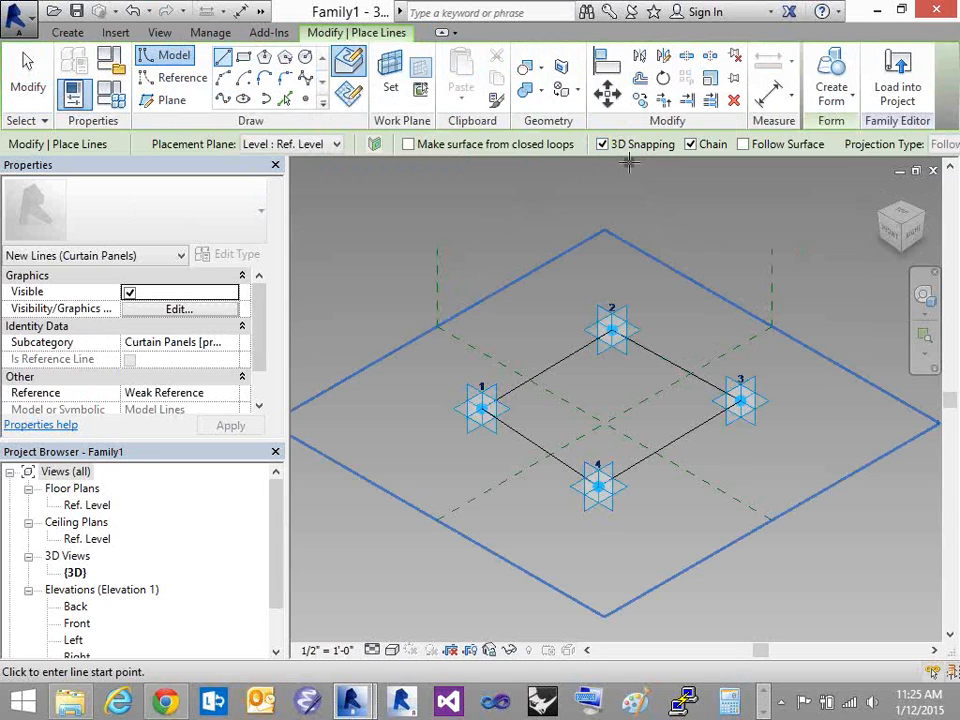
key(Escape)
key(Escape)
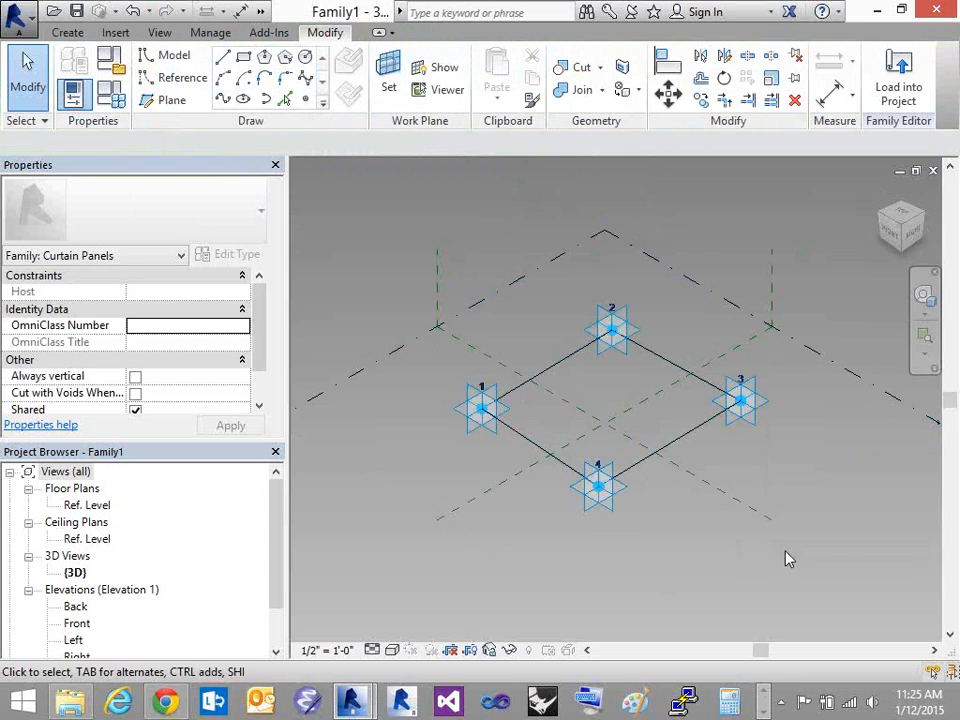
drag(822, 587, 381, 463)
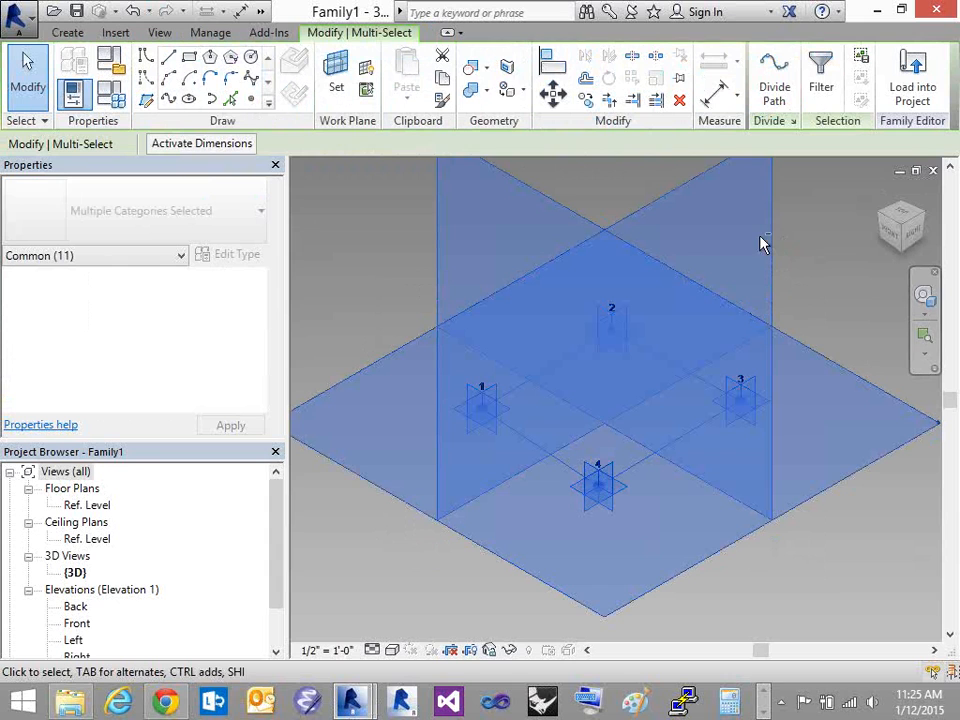
shift+drag(836, 304, 540, 218)
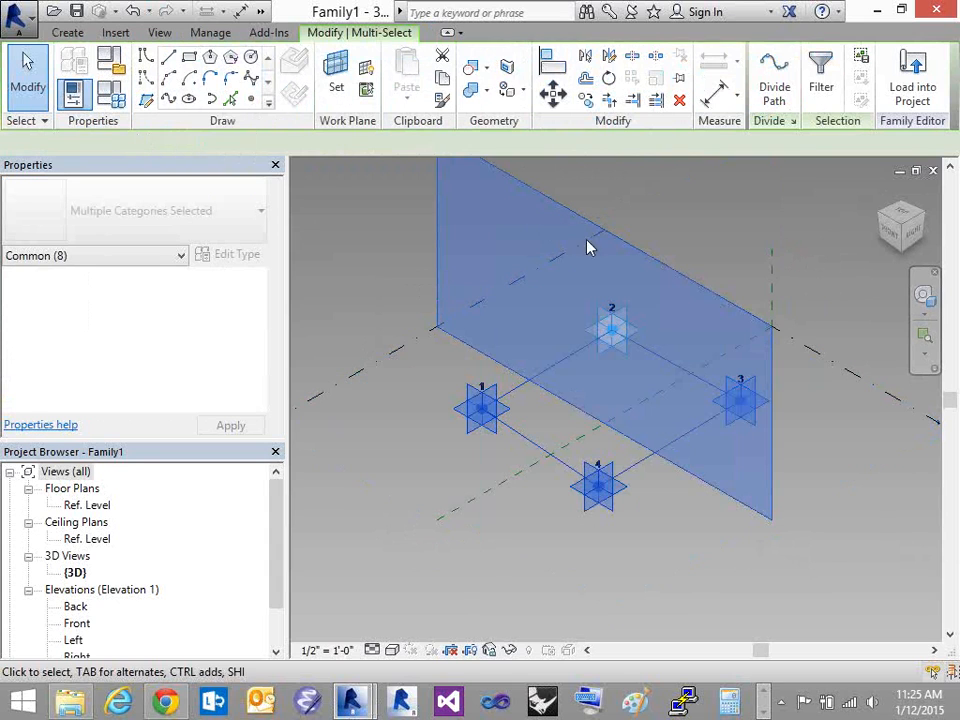
click(800, 481)
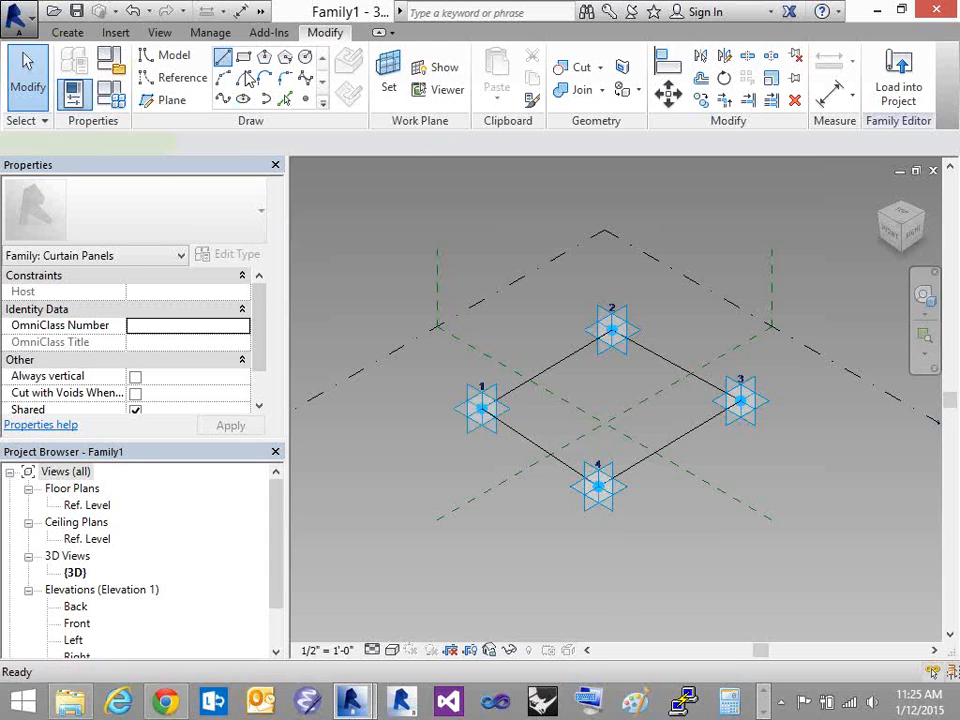
Draw a small closed four-sided loop of chained model lines with 3D Snapping, outside the reference level's outline behind the adaptive quad
click(168, 55)
click(467, 224)
click(520, 188)
click(555, 205)
click(526, 242)
click(468, 222)
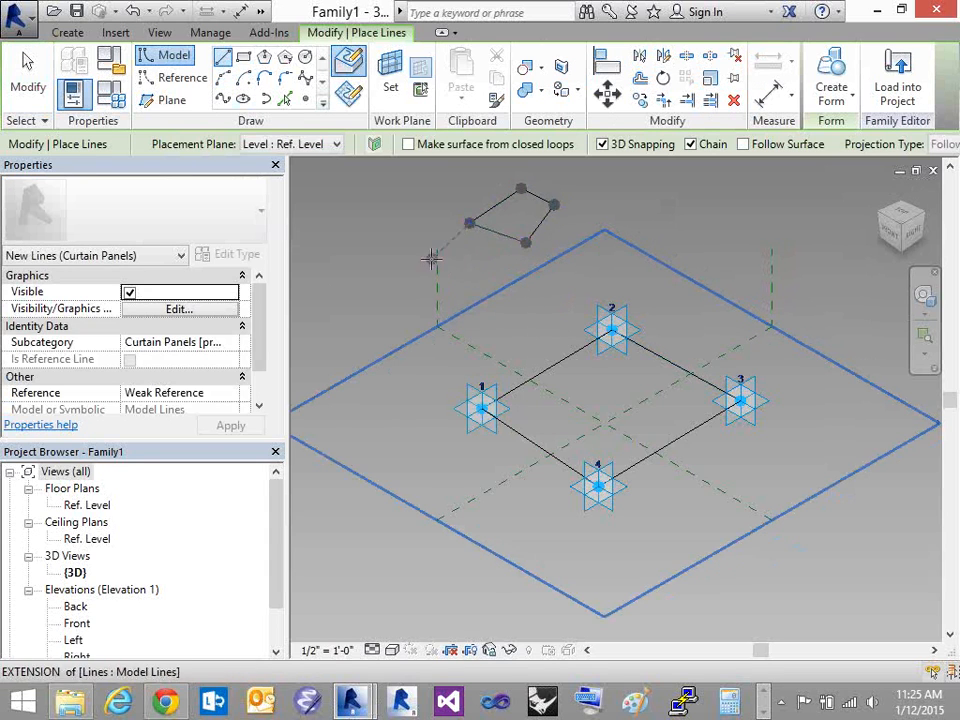
key(Escape)
key(Escape)
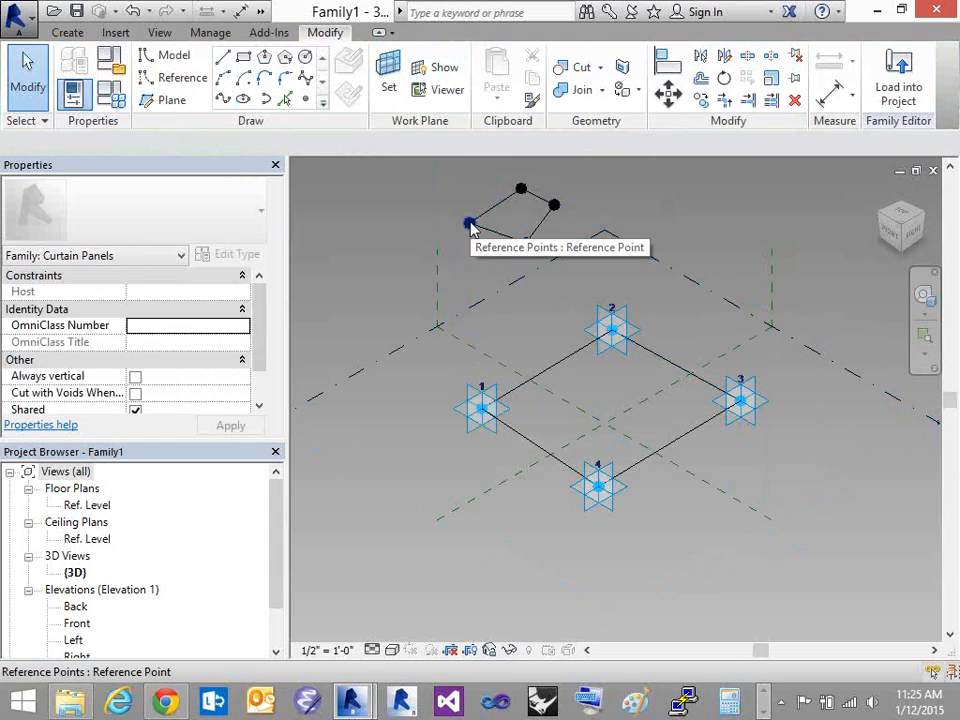
Select the small loop's four corner reference points in order, and delete the whole loop together with its points
click(470, 224)
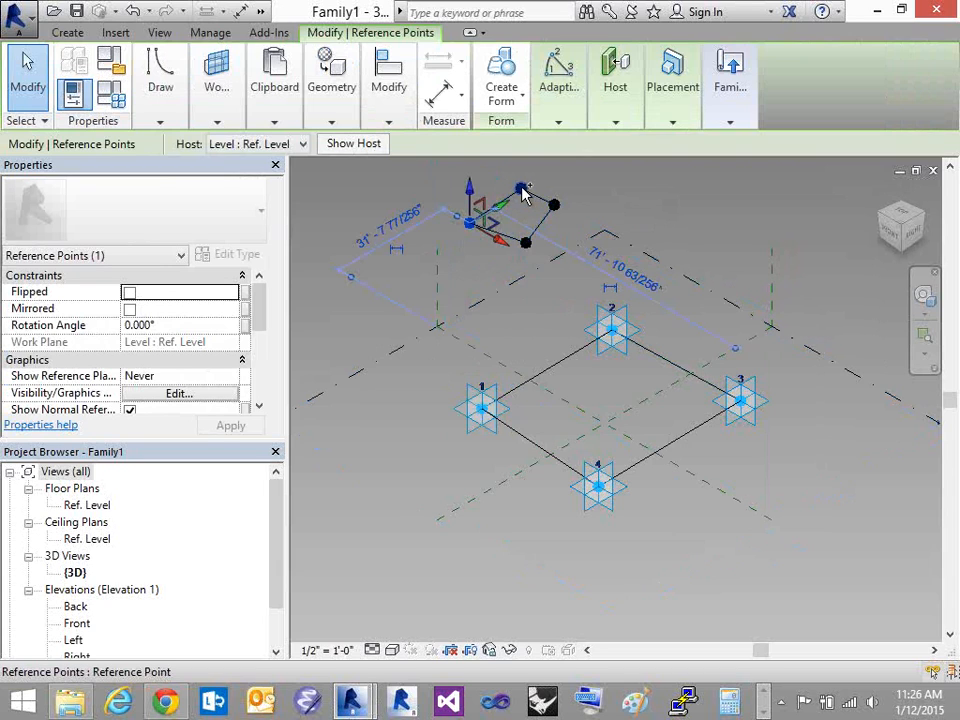
ctrl+click(521, 189)
ctrl+click(555, 206)
ctrl+click(527, 243)
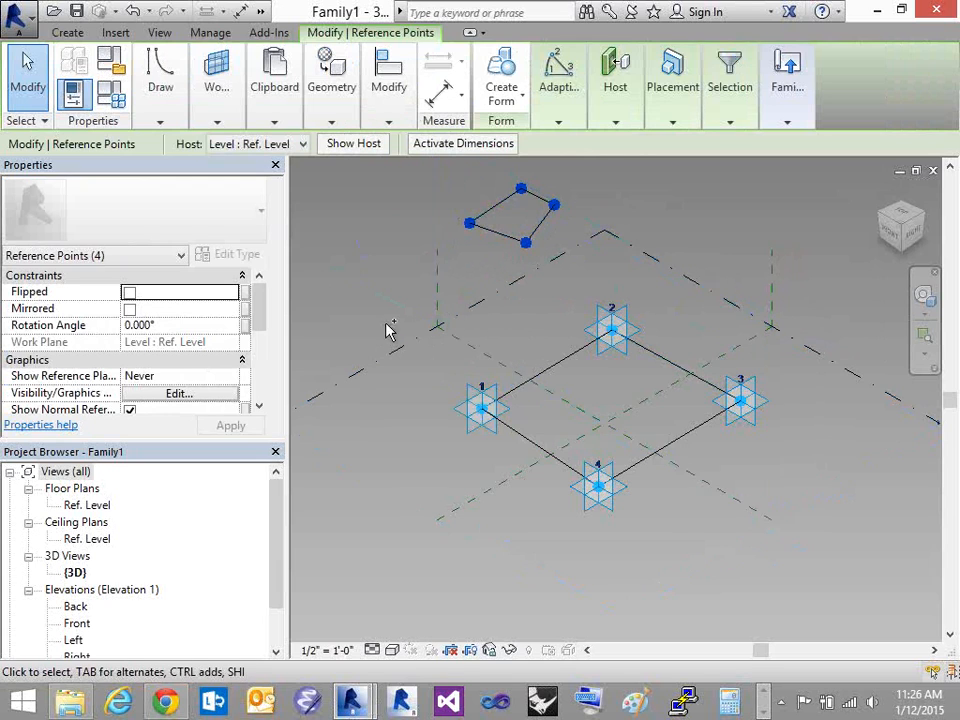
click(445, 257)
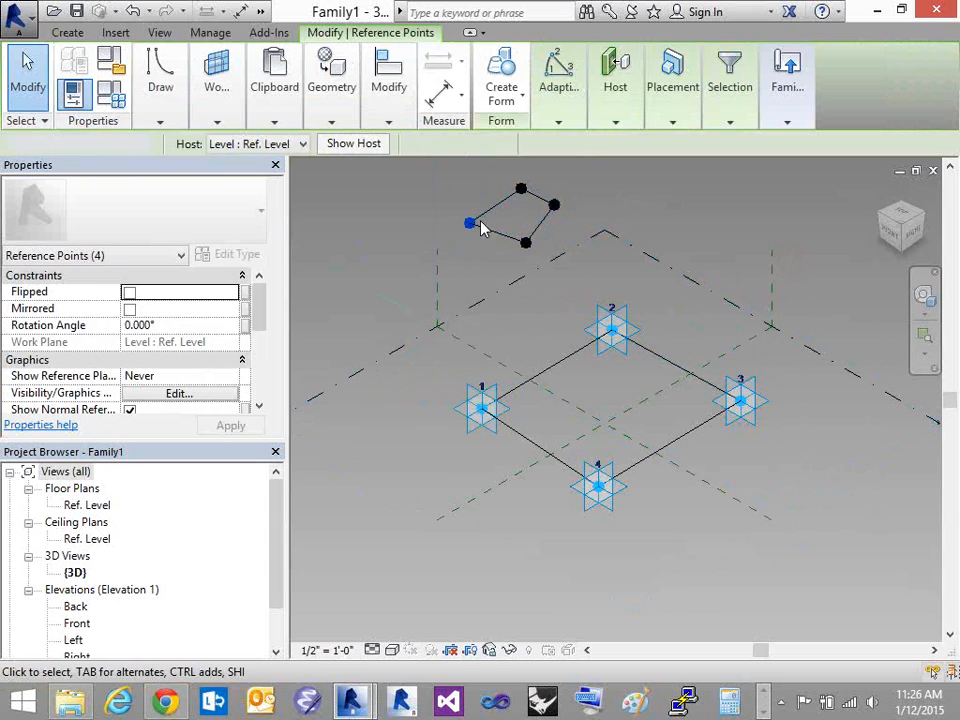
drag(557, 243, 463, 186)
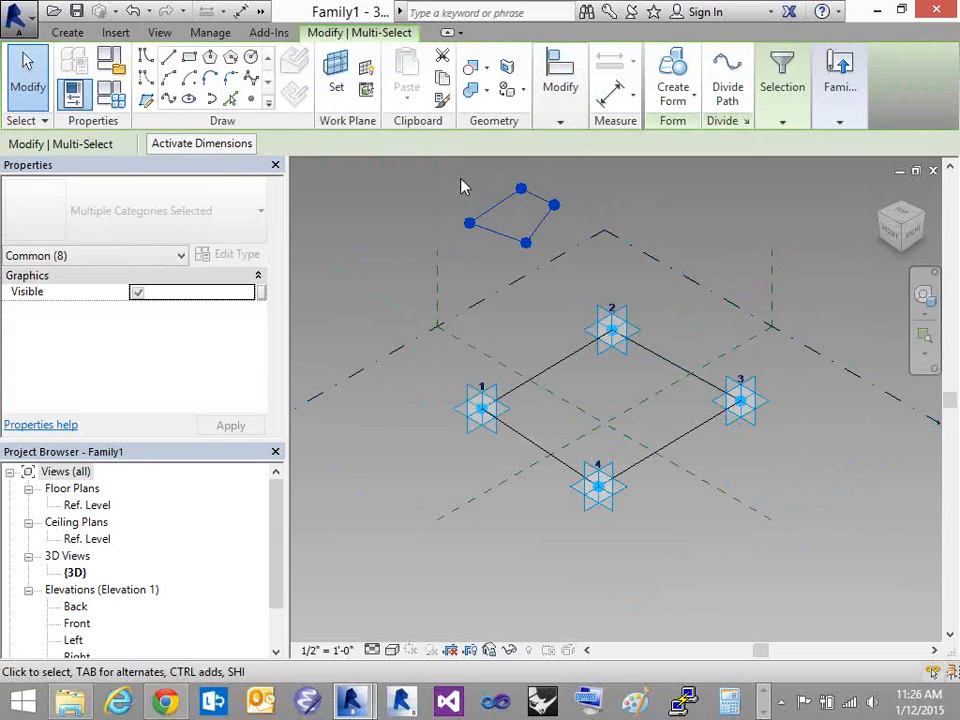
key(Delete)
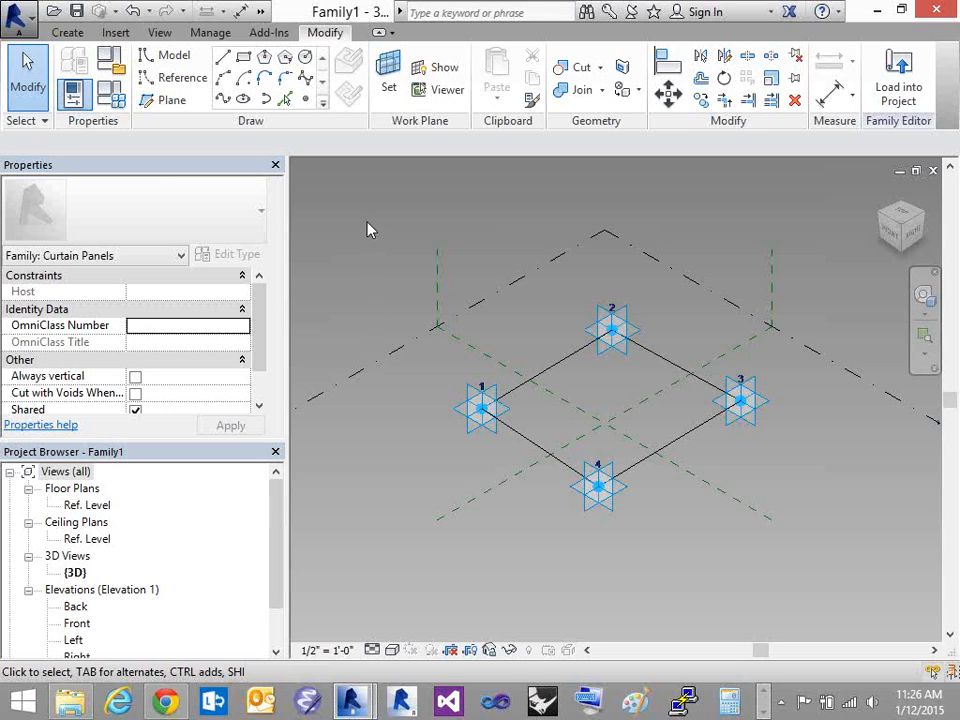
click(222, 57)
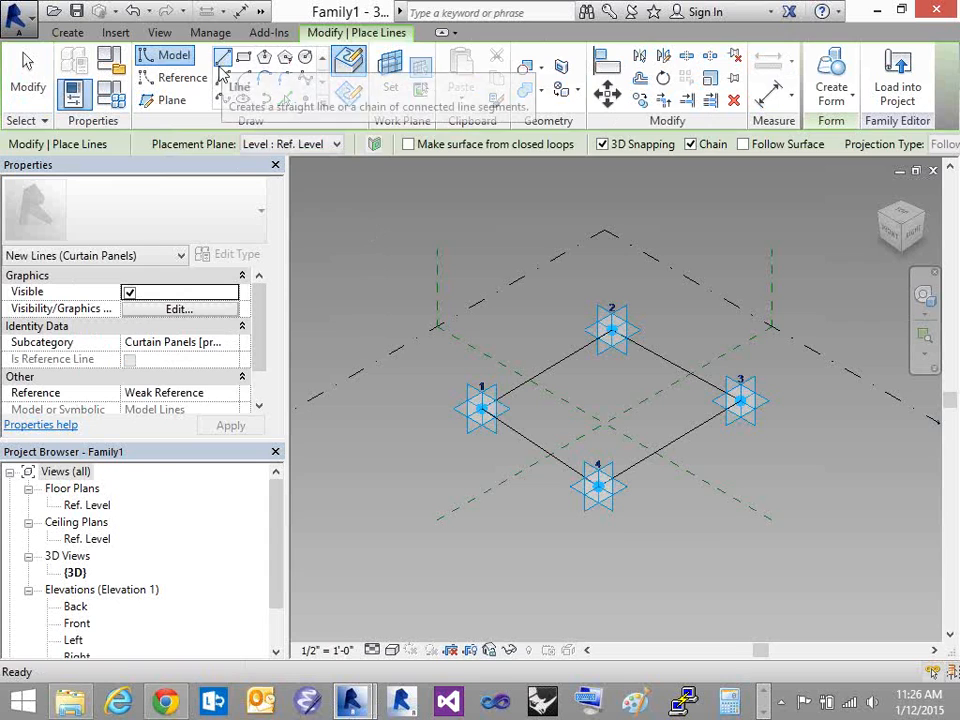
key(Escape)
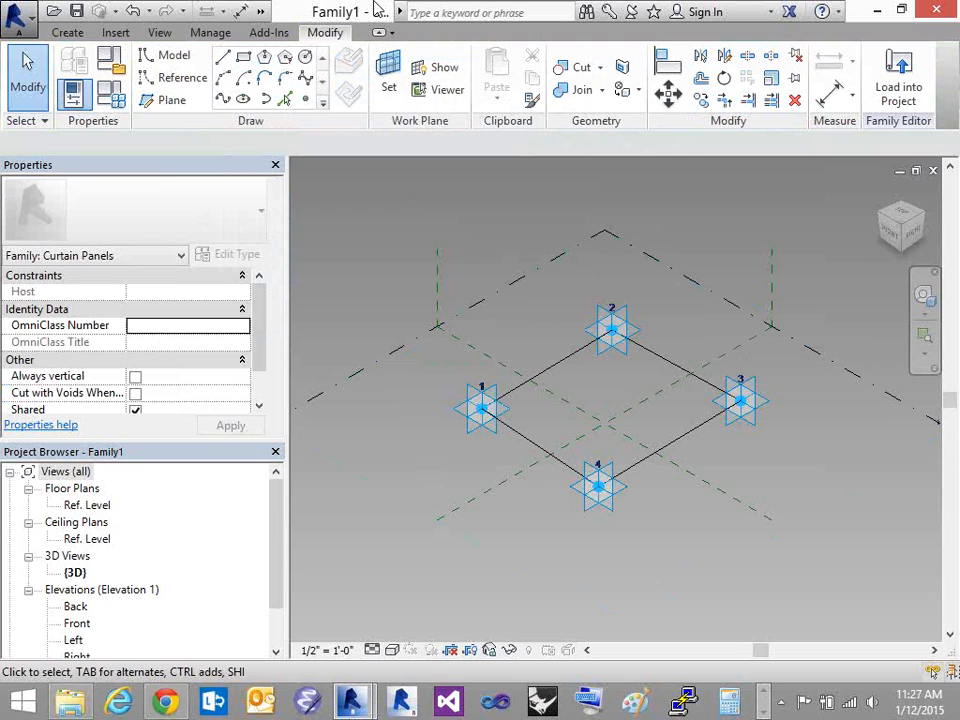
click(570, 360)
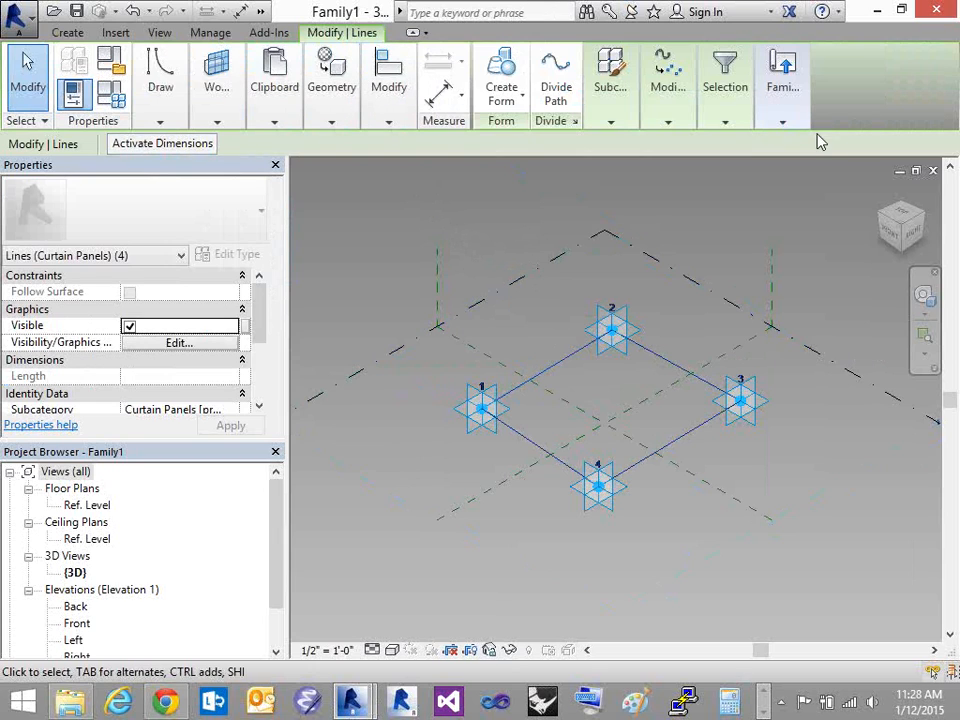
click(422, 302)
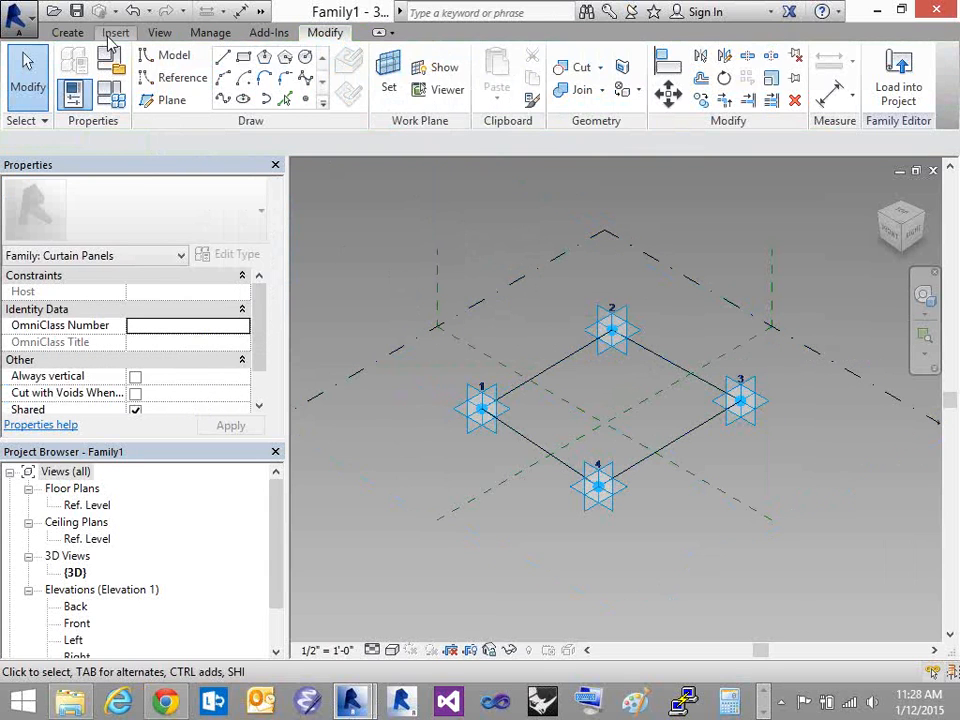
Draw a small closed four-sided loop of chained model lines with 3D Snapping off, just behind the edge between adaptive points 1 and 2
click(223, 59)
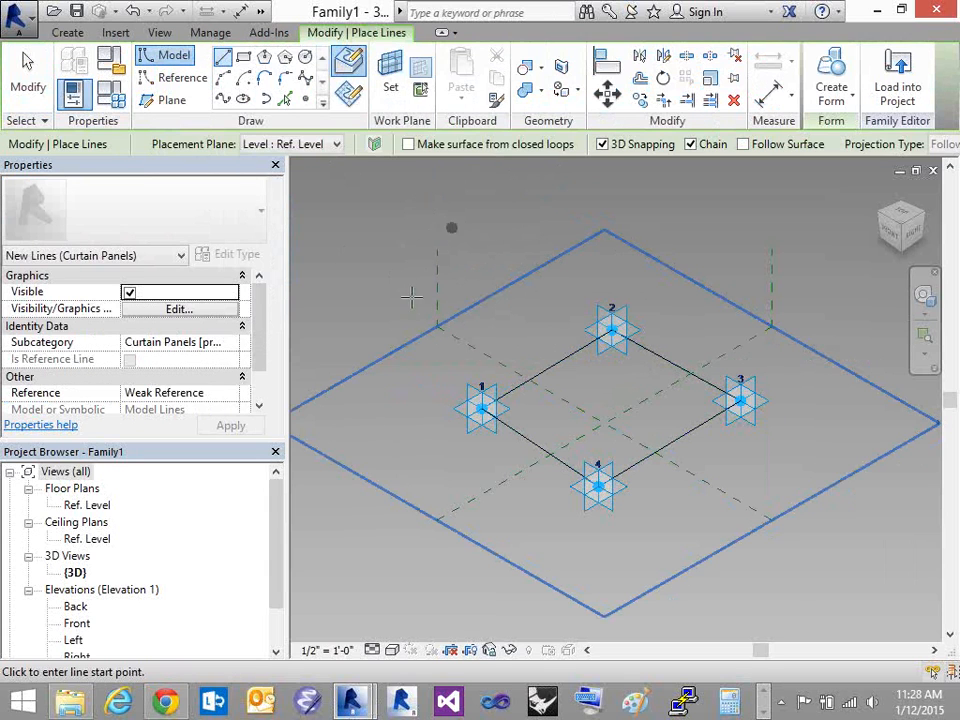
click(612, 145)
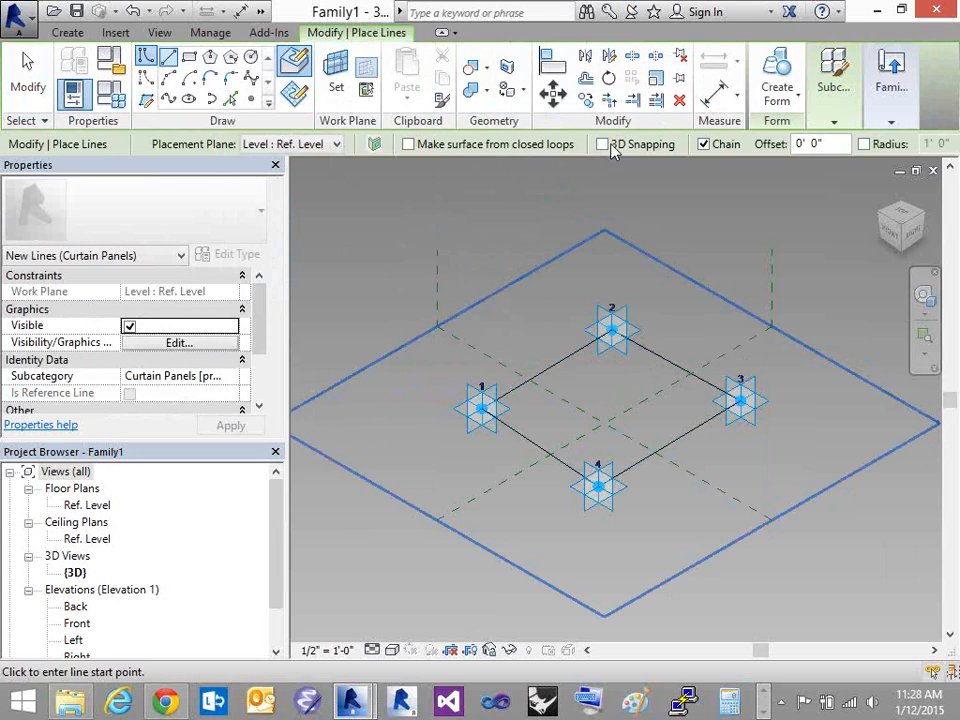
click(543, 292)
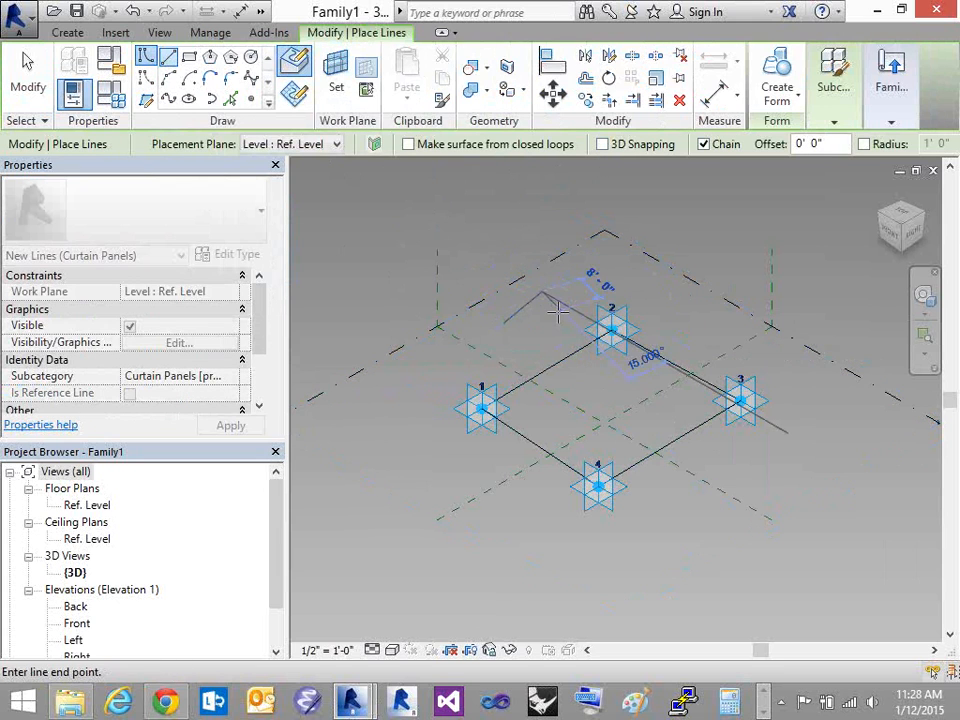
click(506, 320)
key(Escape)
key(Escape)
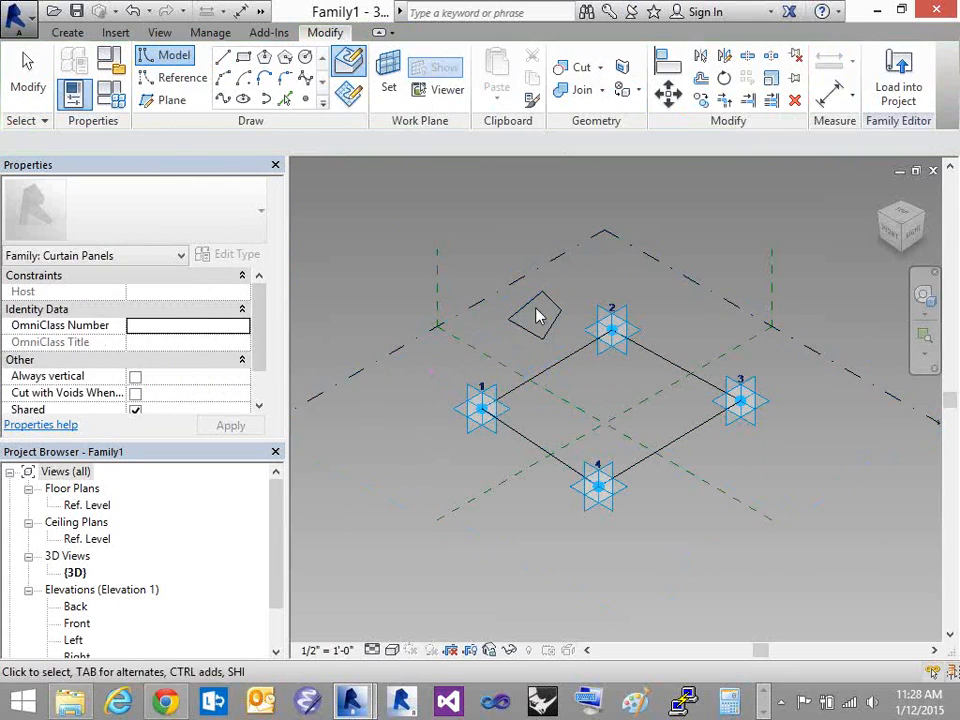
Delete the small rectangle of model lines drawn outside the four-point reference frame
key(Tab)
click(525, 306)
key(Delete)
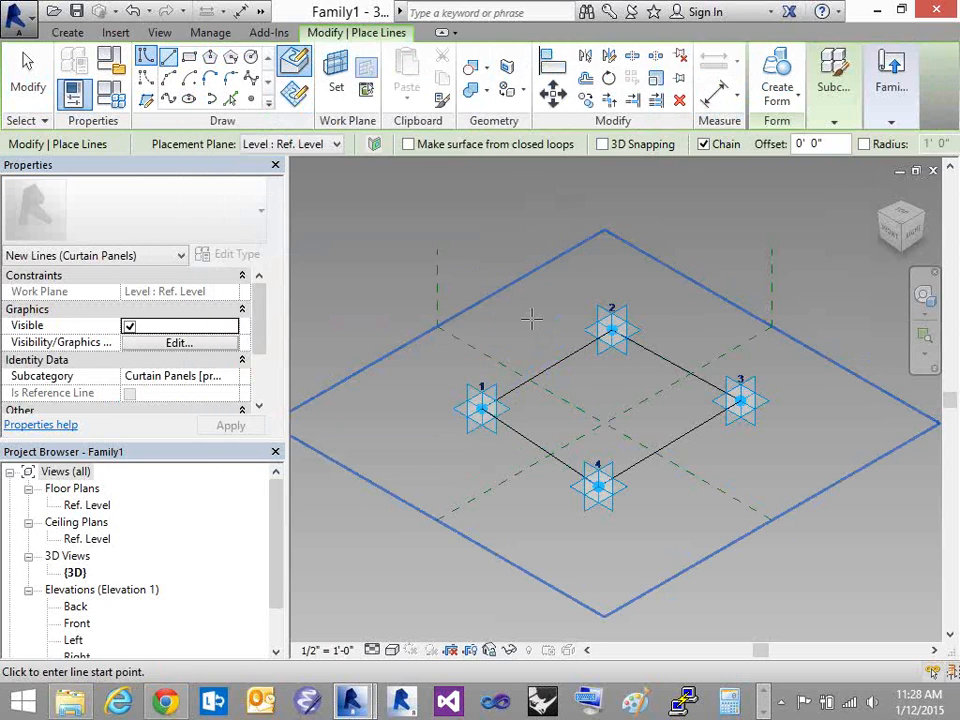
key(Escape)
key(Escape)
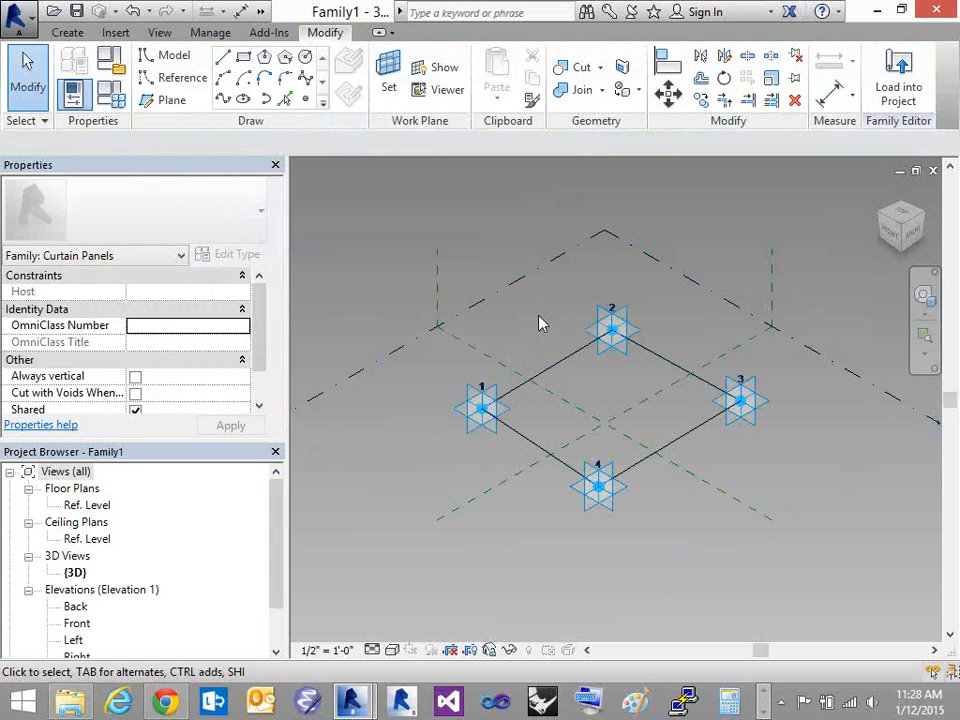
Create a solid block form from the closed loop of four lines connecting reference points 1 to 4
click(566, 346)
click(560, 322)
click(568, 360)
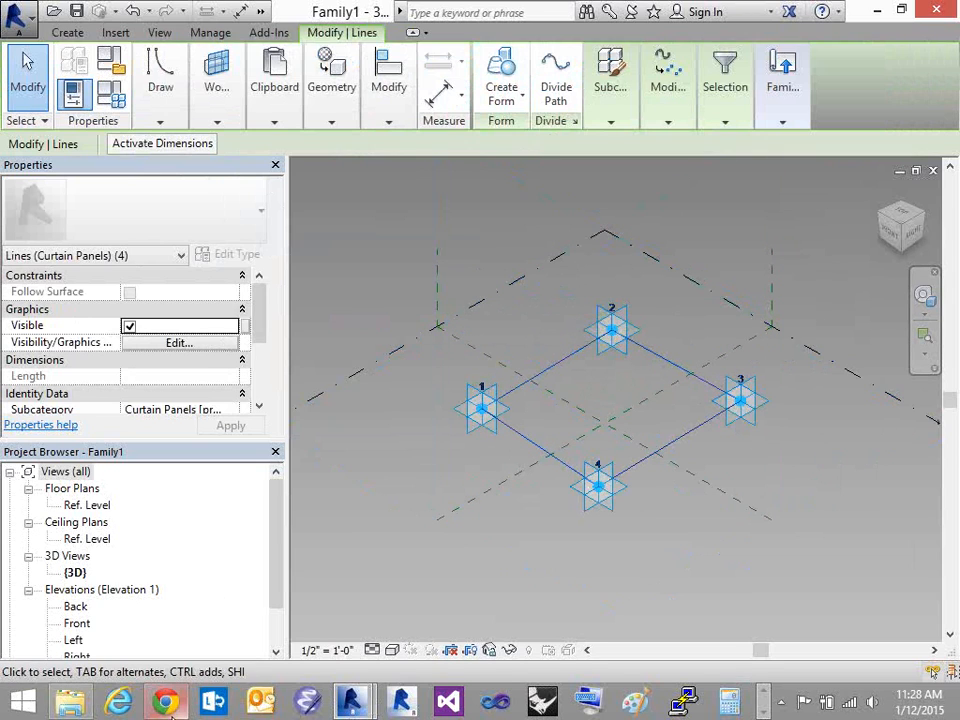
mouse_move(357, 703)
click(522, 376)
key(Tab)
click(523, 437)
click(504, 74)
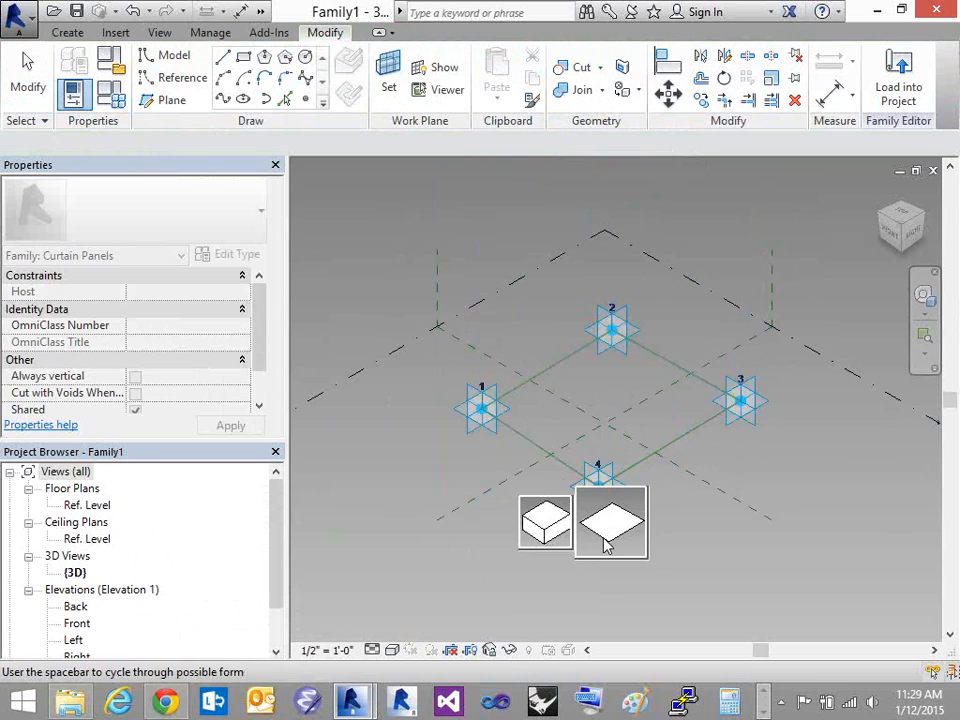
click(548, 523)
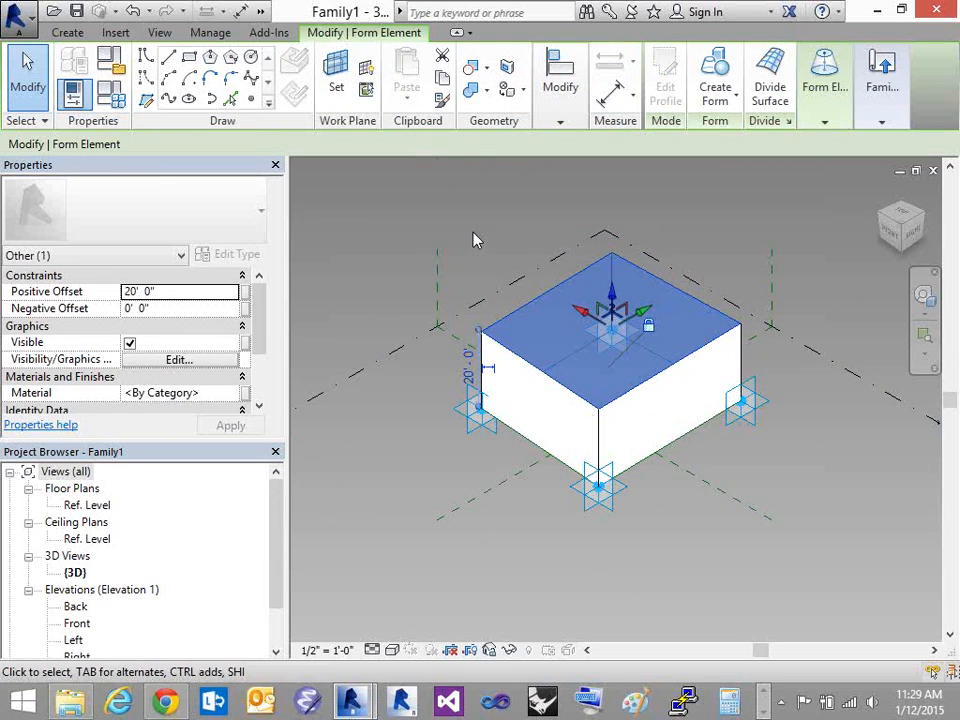
Lower the top face of the solid form to reduce its thickness to about 3' 4"
drag(611, 297, 611, 385)
click(403, 465)
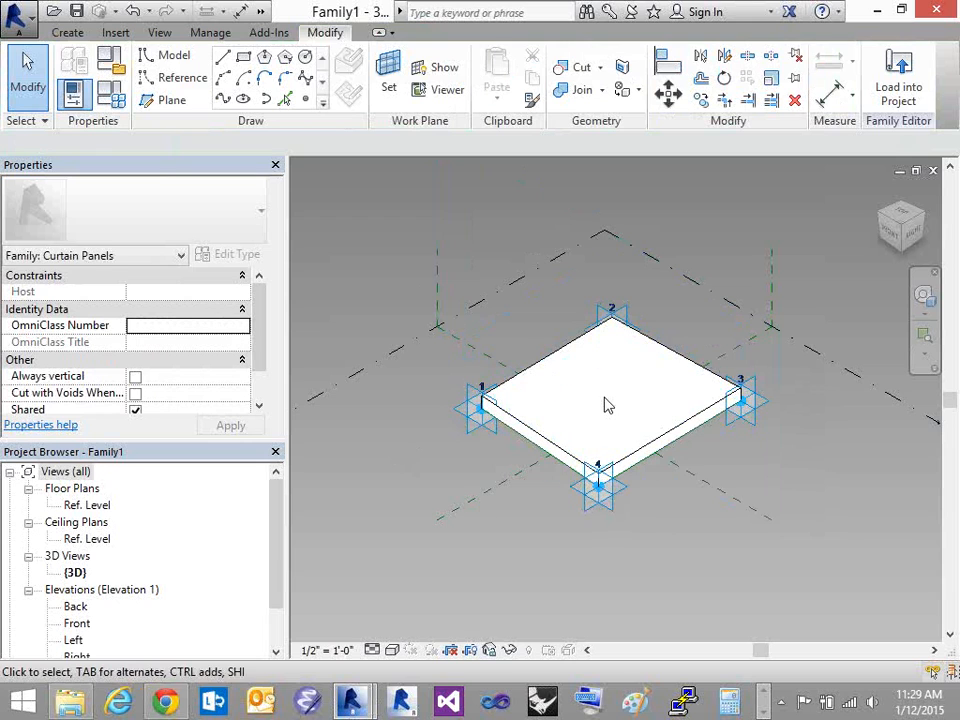
click(553, 364)
click(401, 467)
click(572, 349)
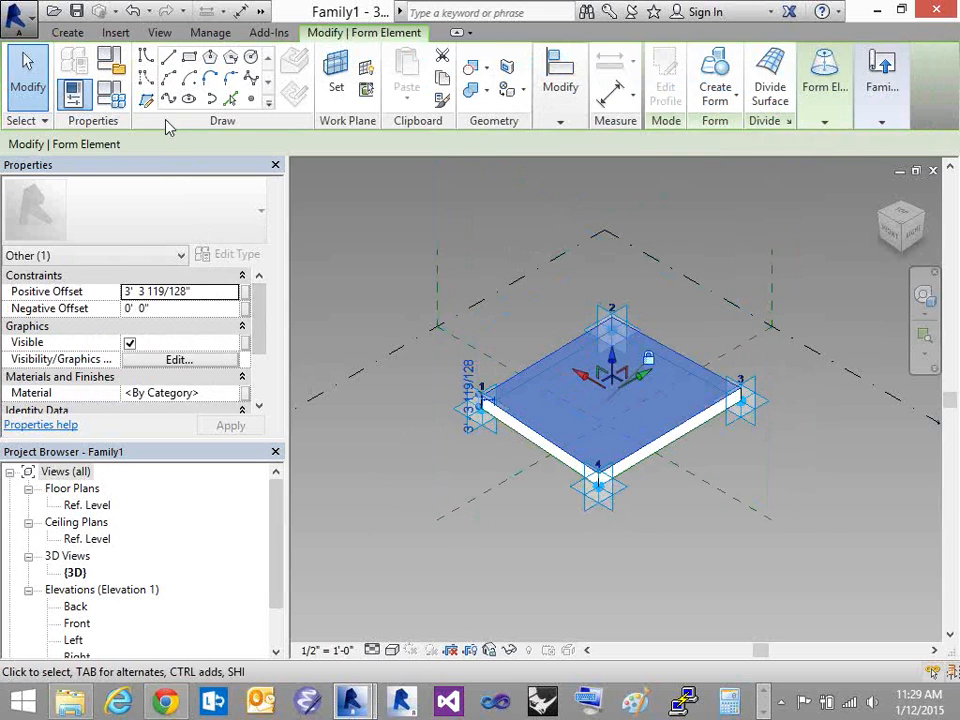
Open the family types and parameters settings with the top face of the solid form selected
click(113, 96)
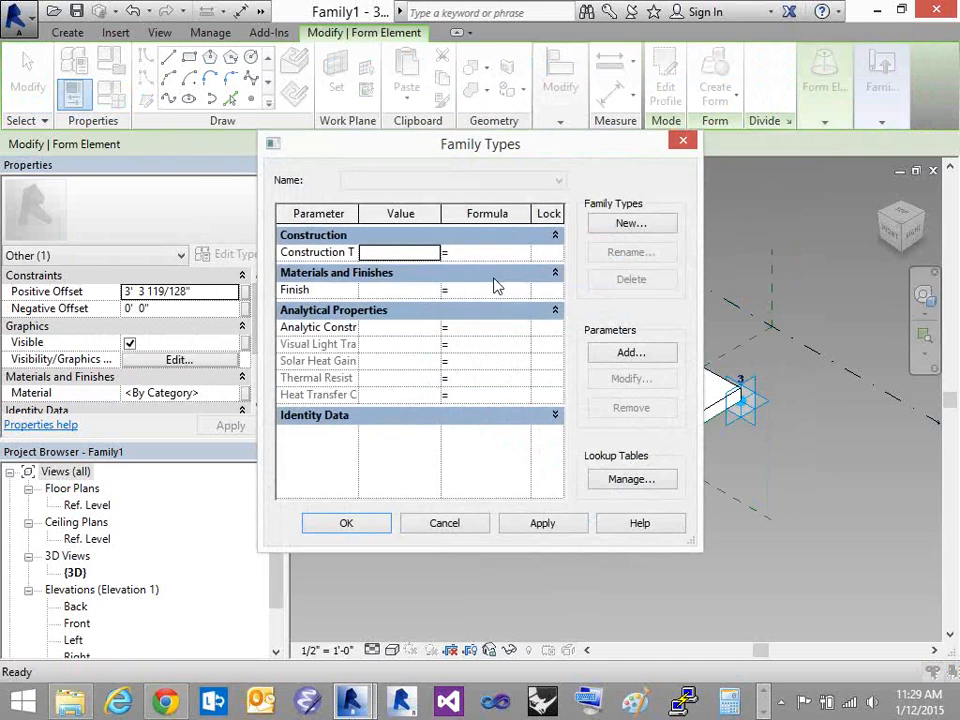
drag(432, 152, 474, 191)
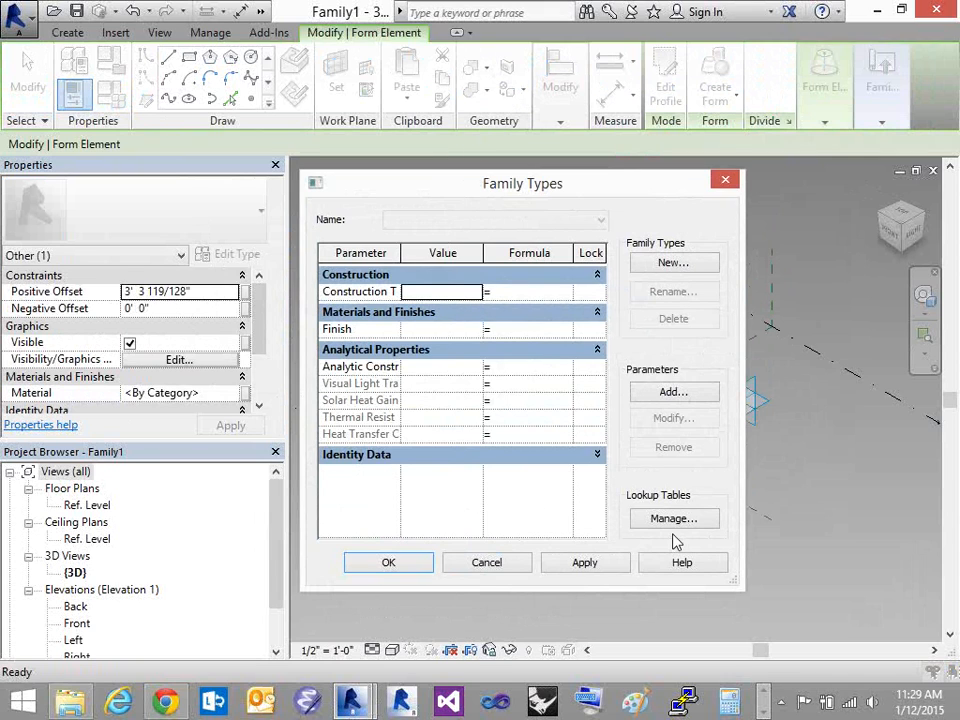
click(504, 562)
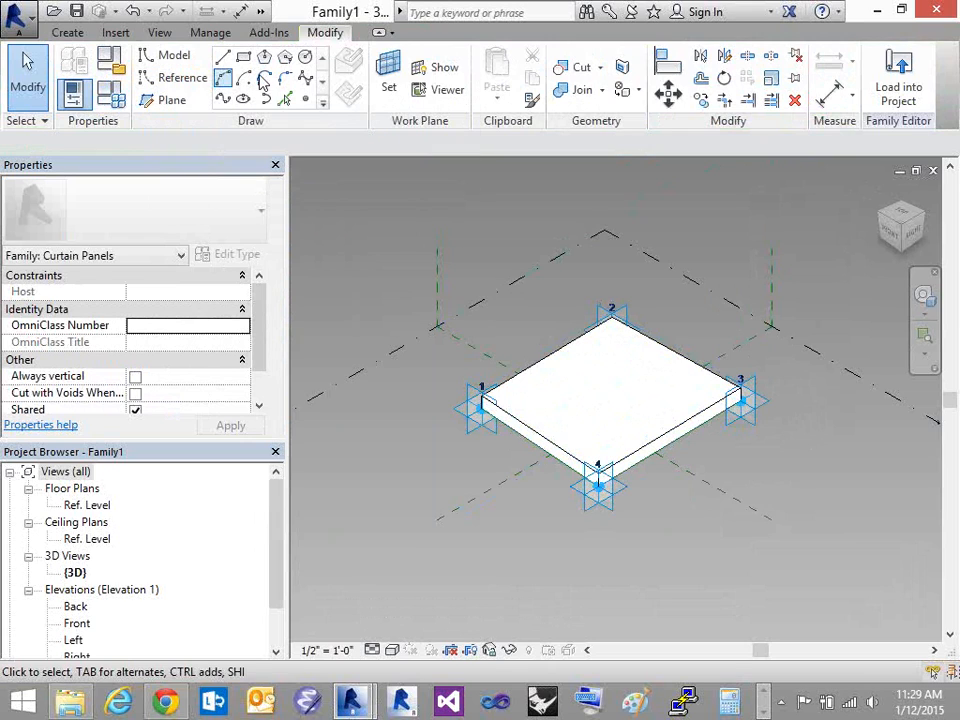
click(554, 361)
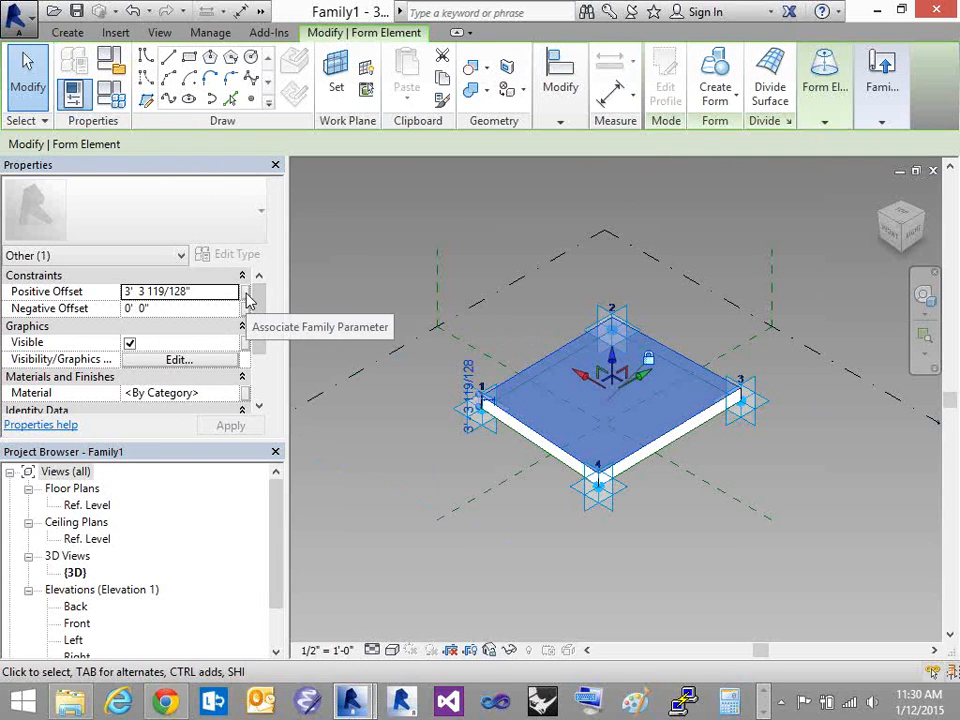
click(103, 100)
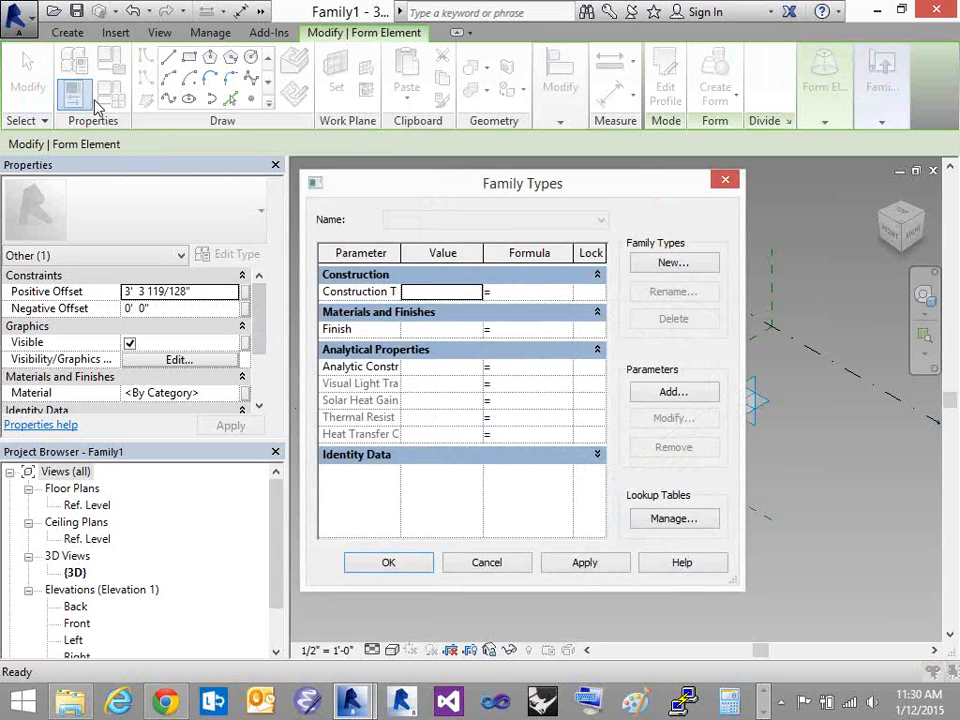
click(664, 392)
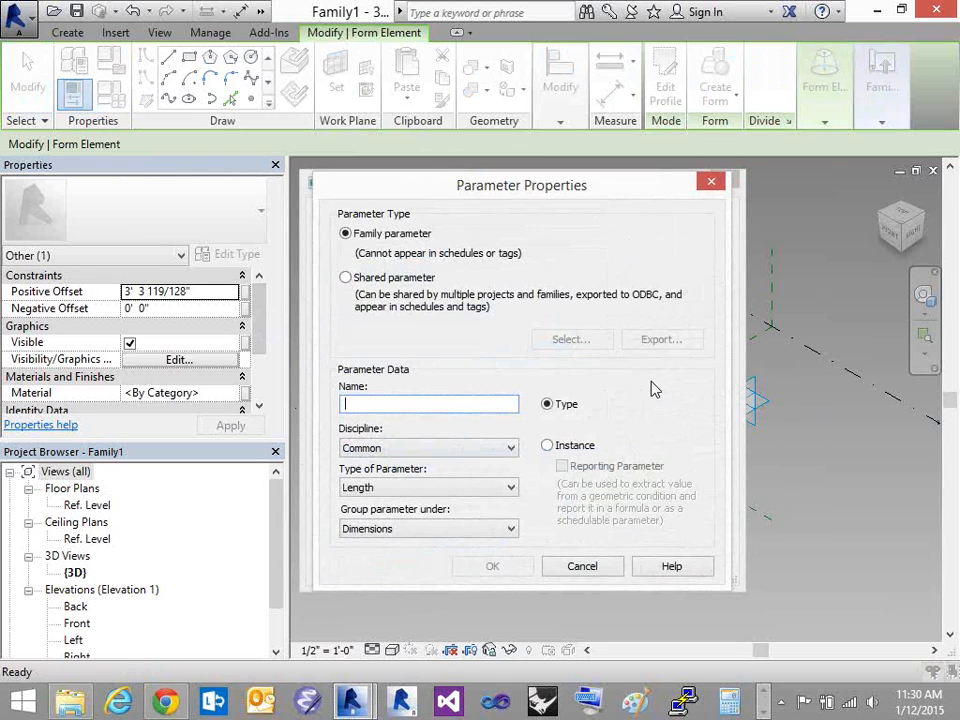
text(Window Thickness)
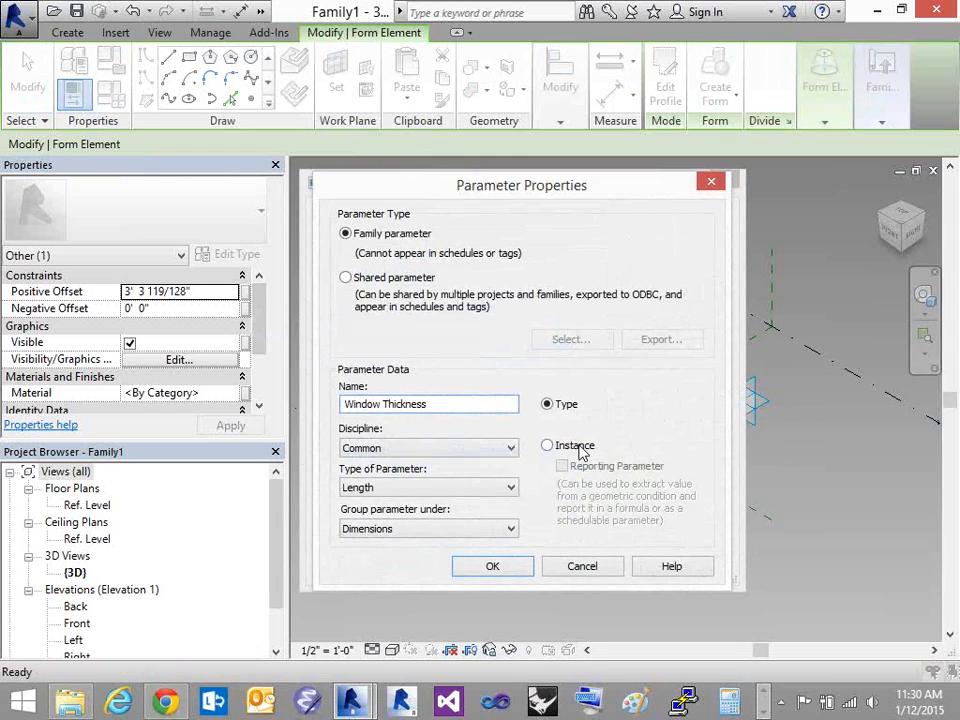
click(576, 446)
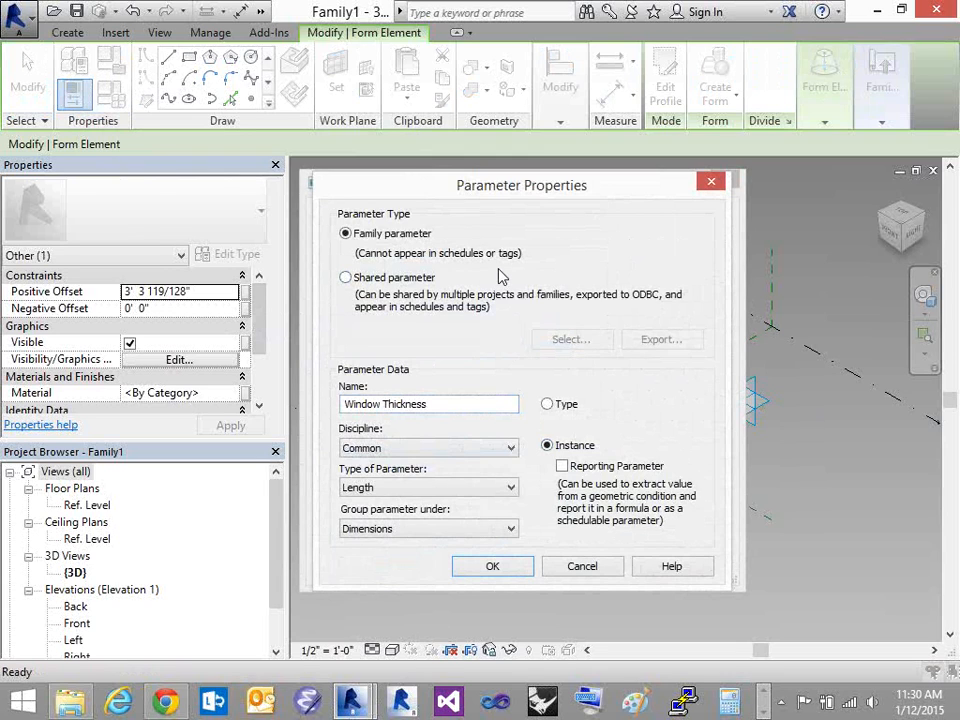
drag(523, 189, 558, 218)
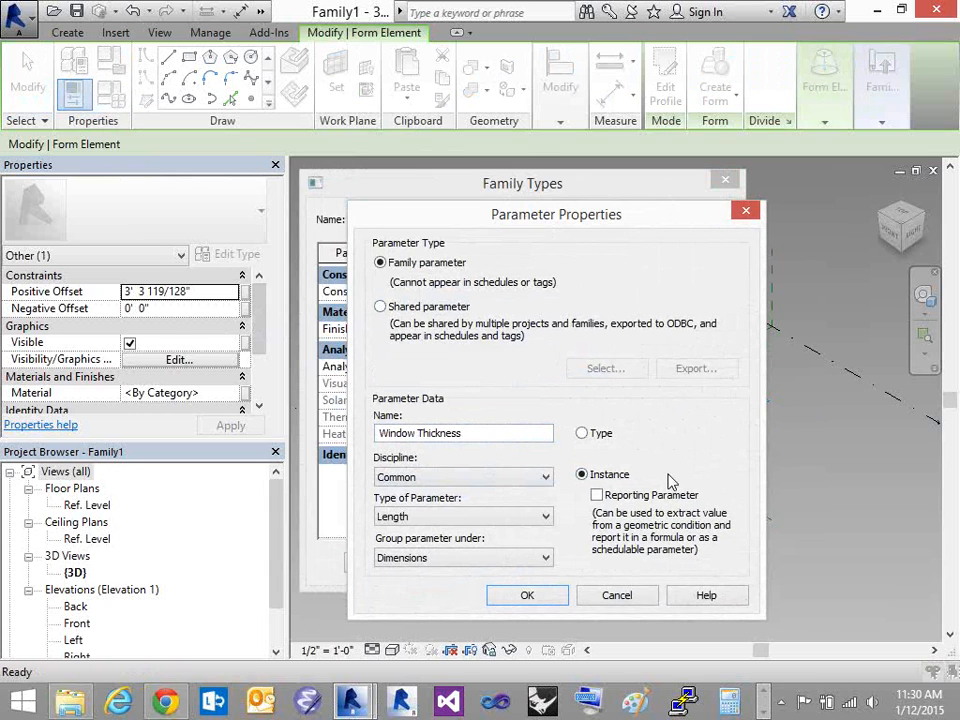
click(622, 601)
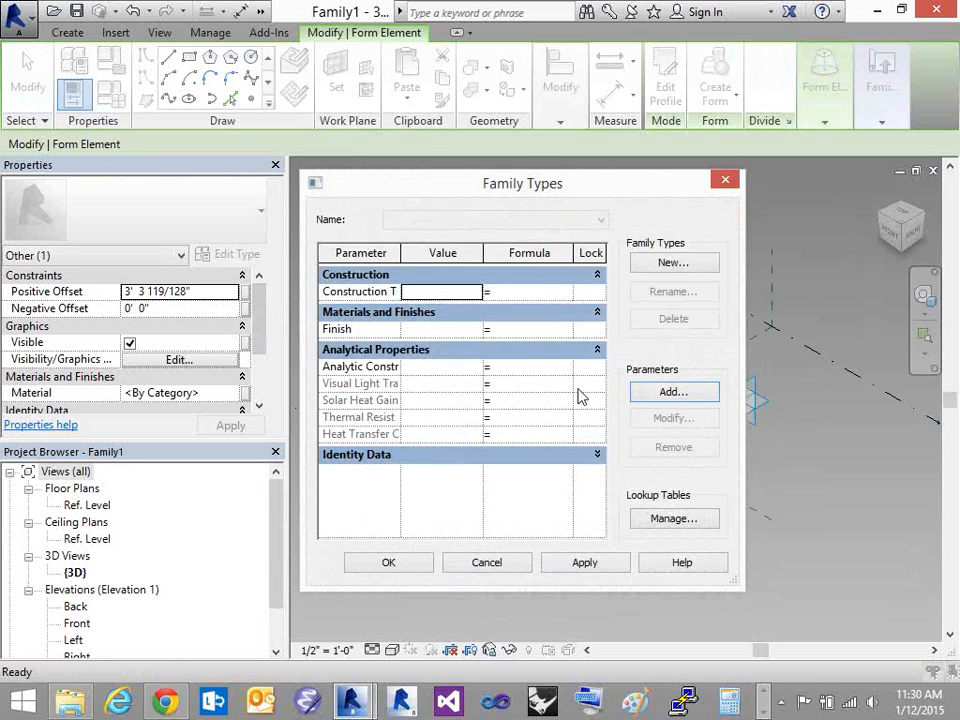
Add an instance family parameter named Window Thickness, of type Length and grouped under Dimensions
mouse_move(480, 176)
mouse_down()
mouse_move(506, 178)
mouse_move(505, 193)
mouse_move(479, 183)
mouse_up()
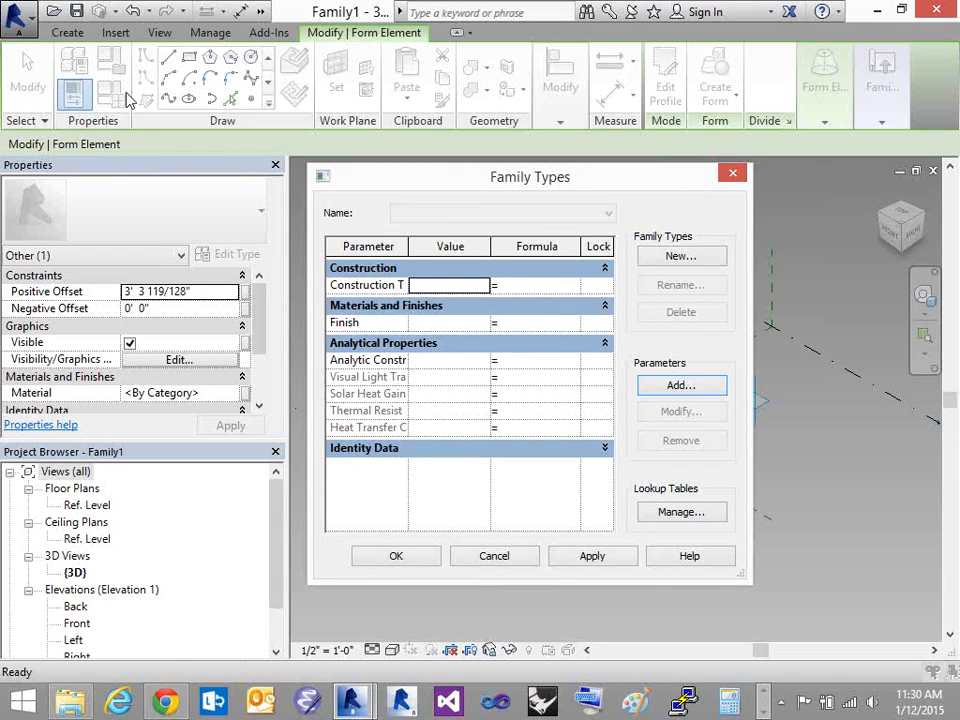
click(690, 386)
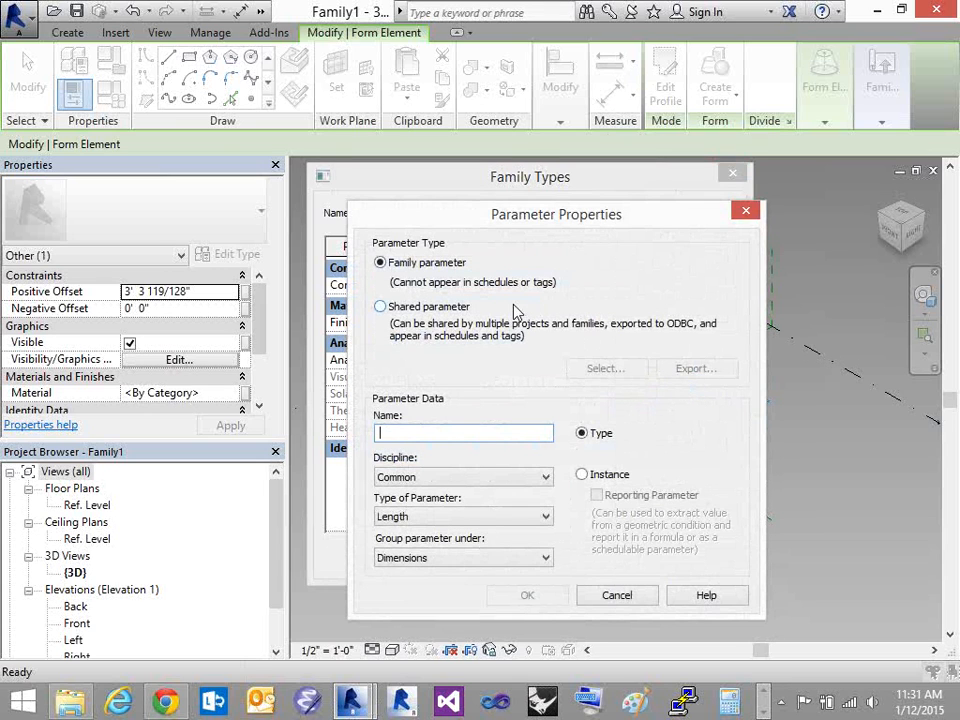
click(580, 475)
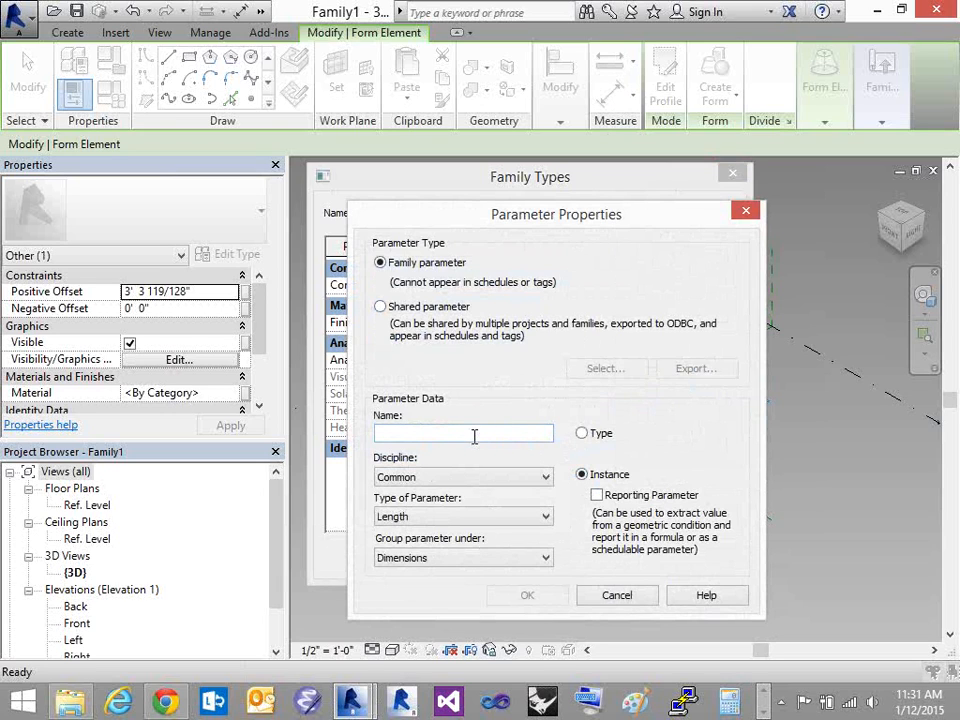
click(474, 436)
drag(574, 223, 470, 137)
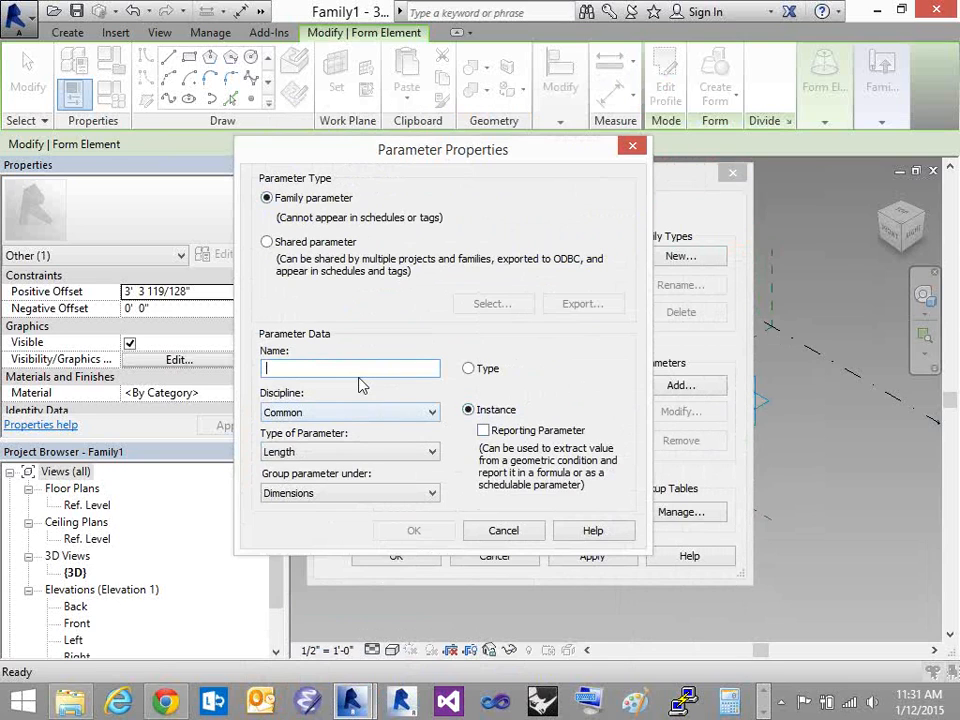
text(Win)
text(do)
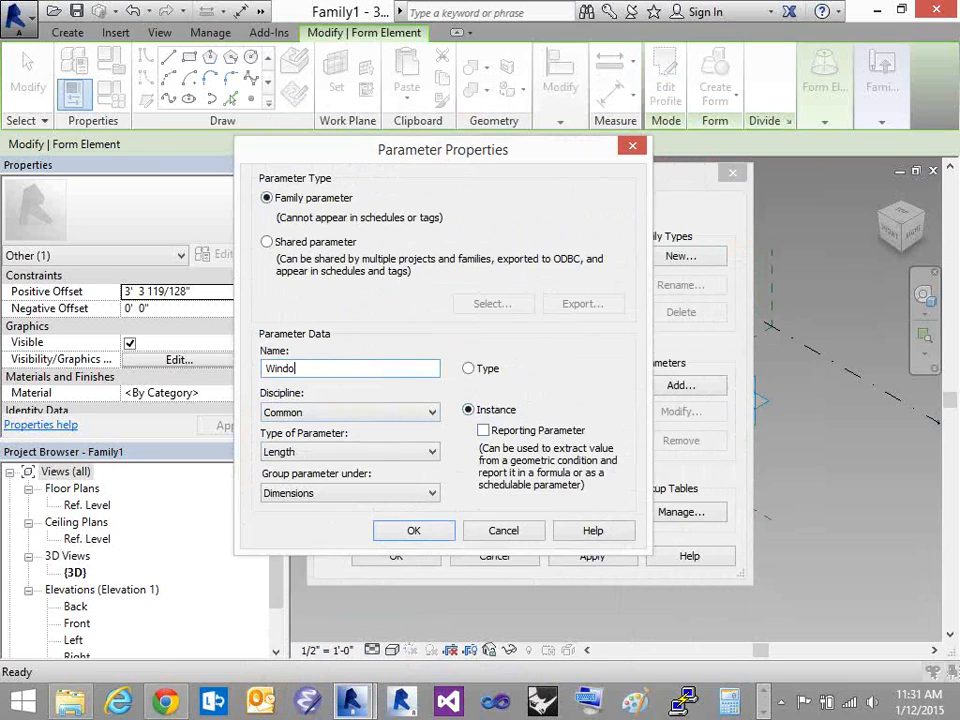
text(w Thickness)
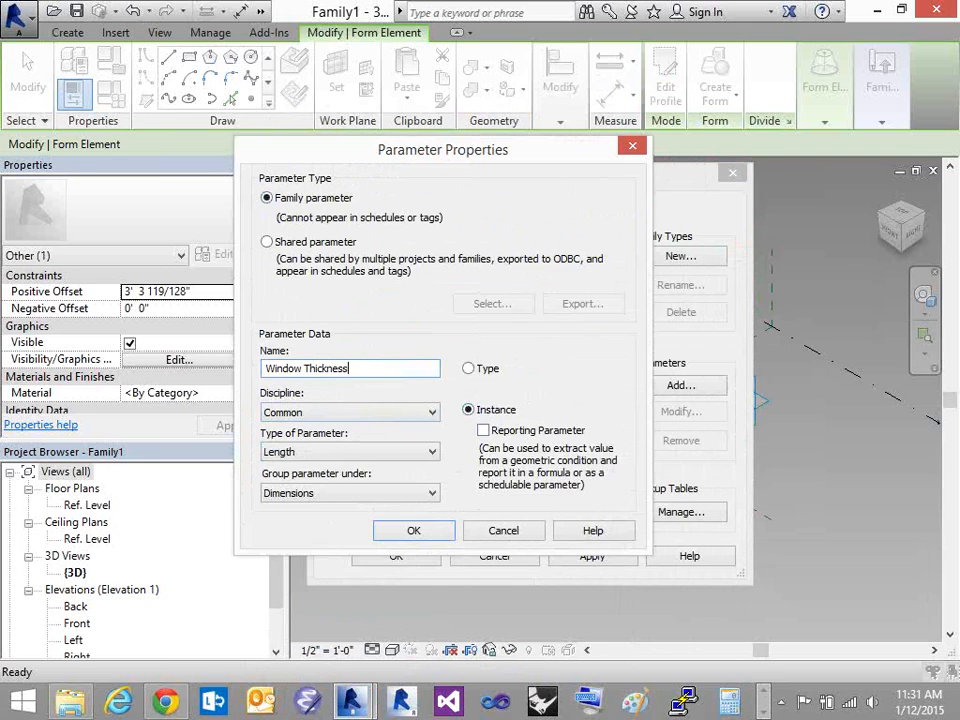
click(394, 535)
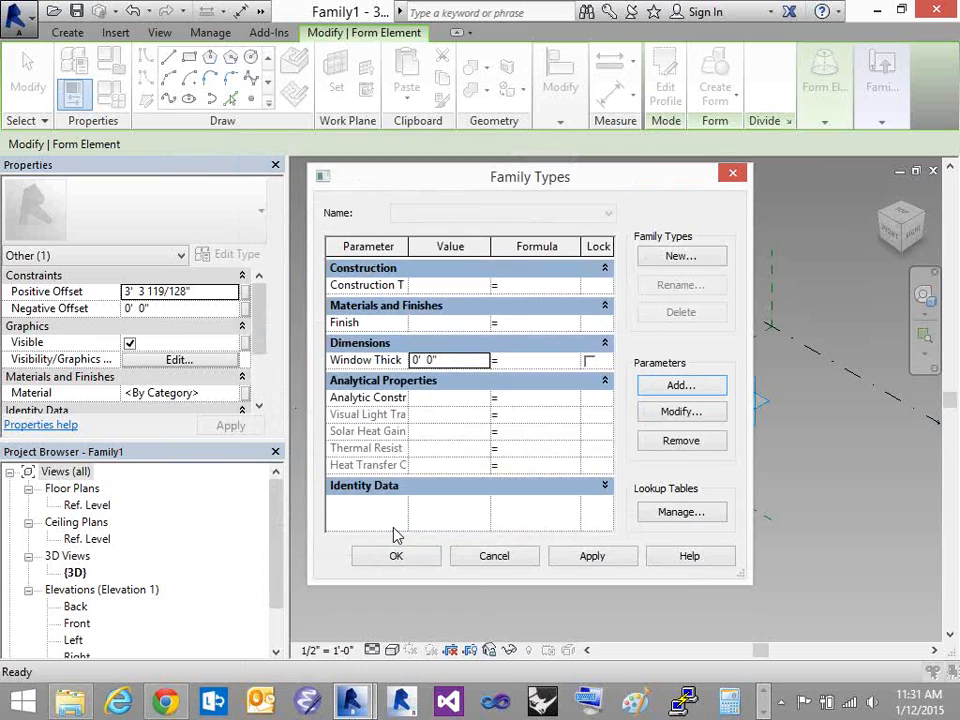
Set the Window Thickness parameter to 1' 0", apply it and accept the family types
double_click(415, 360)
text(1)
click(598, 558)
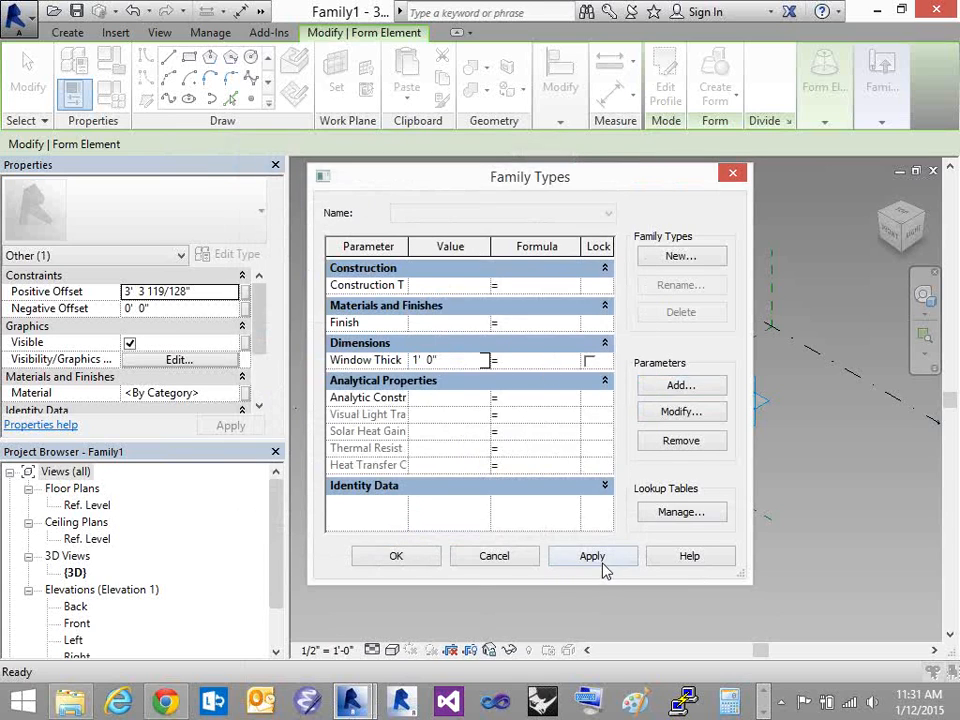
click(397, 559)
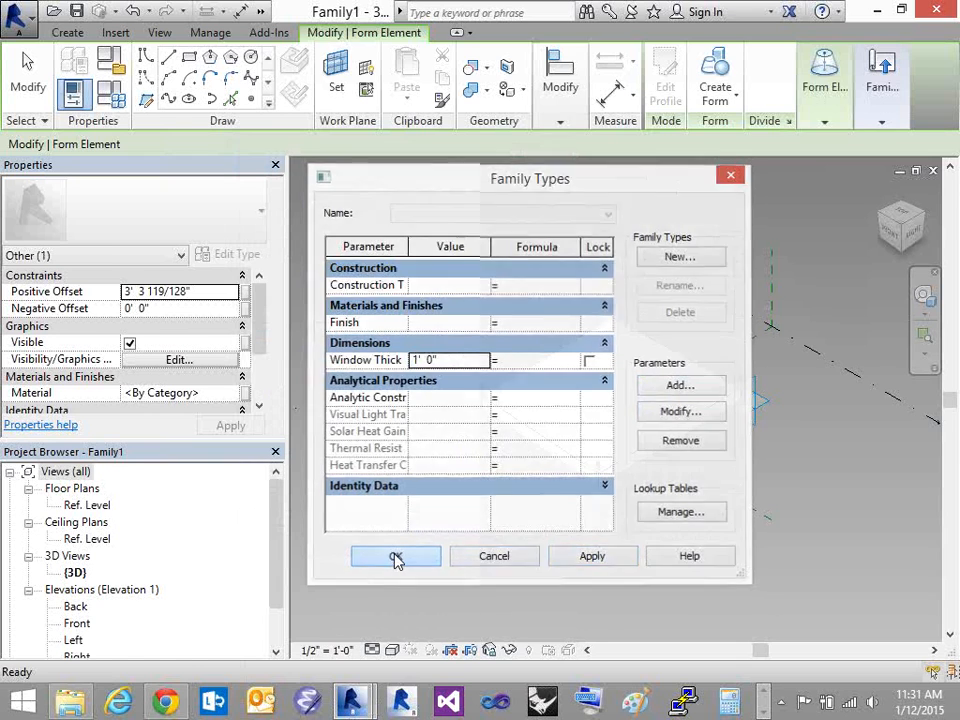
click(542, 364)
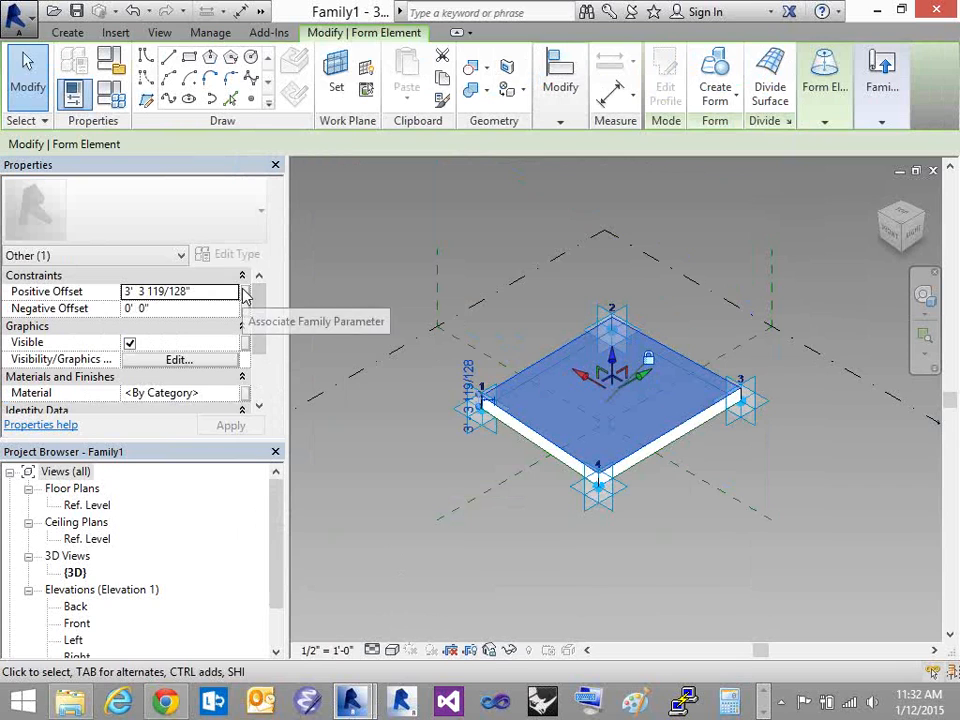
click(245, 292)
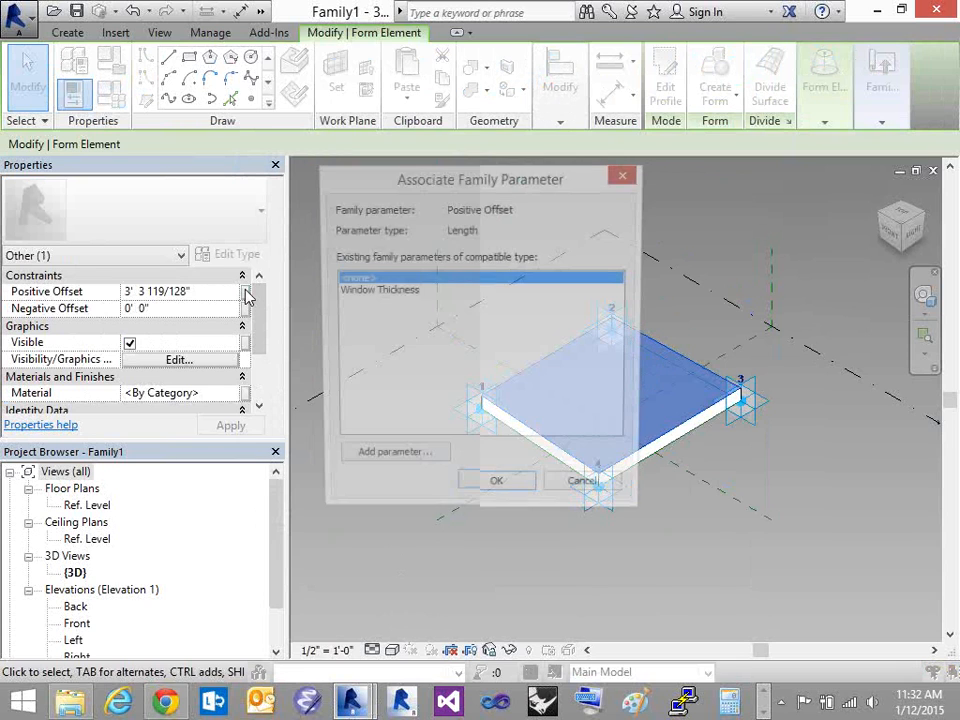
click(424, 291)
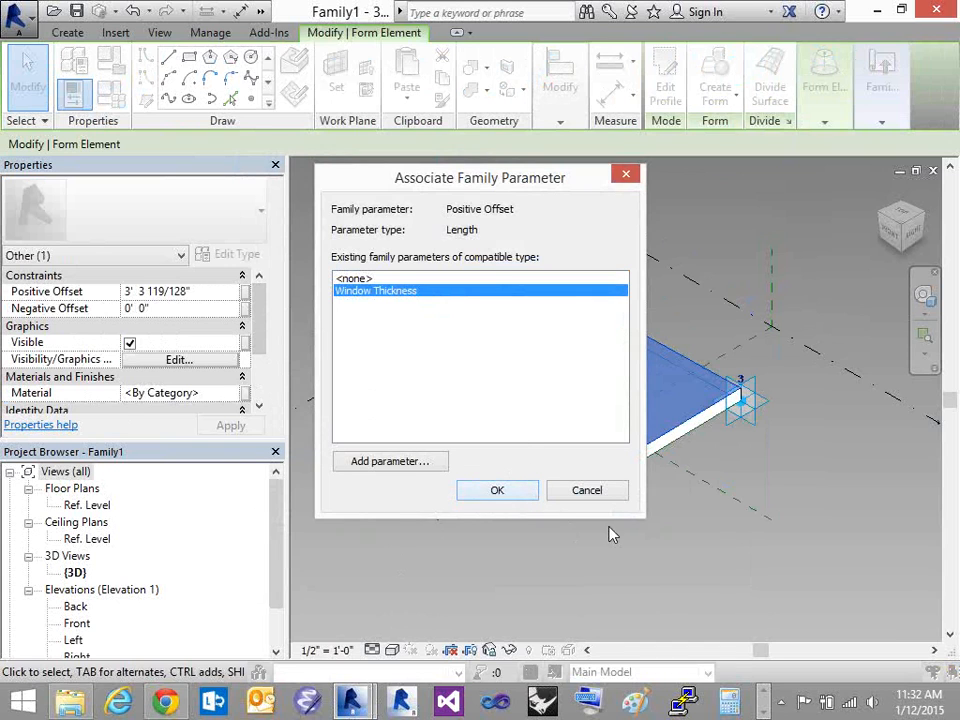
click(555, 486)
click(552, 296)
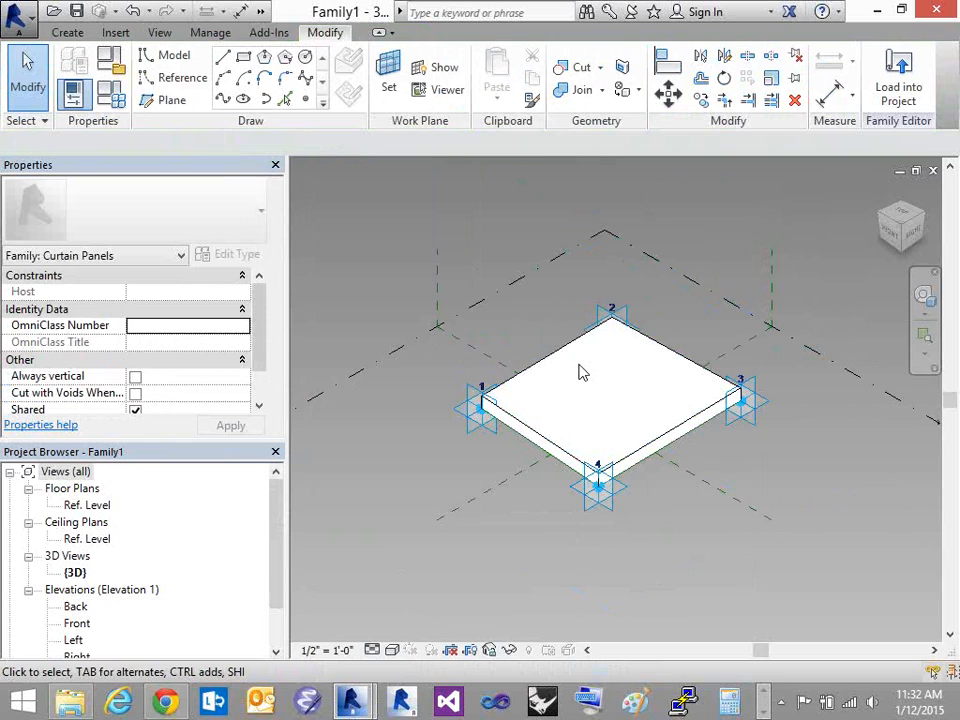
Associate the solid form's Positive Offset with the Window Thickness parameter
click(563, 362)
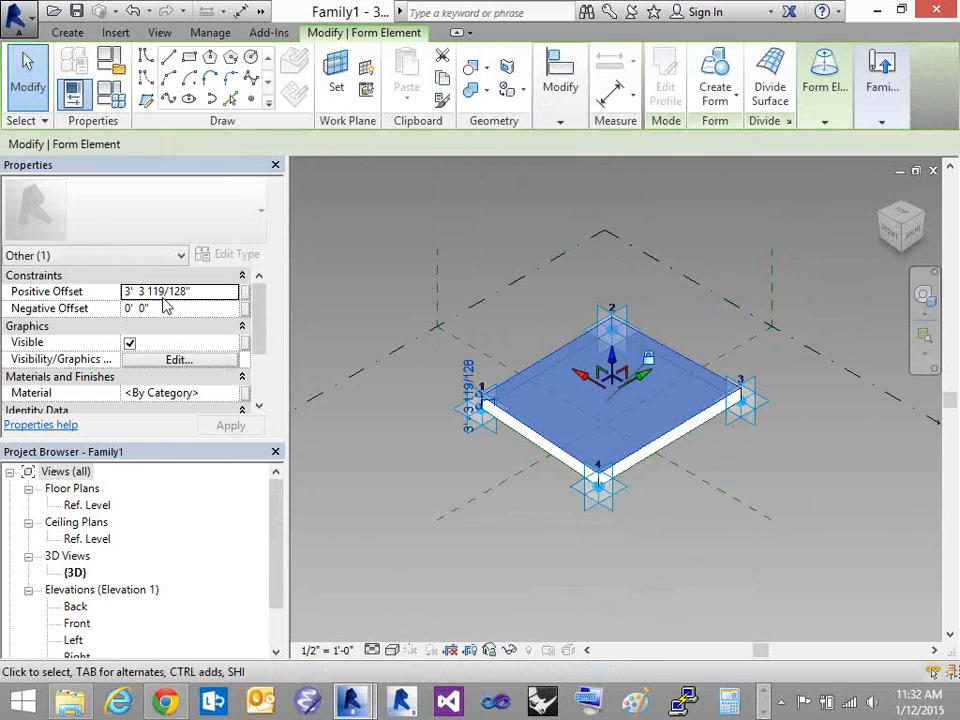
click(245, 291)
click(424, 292)
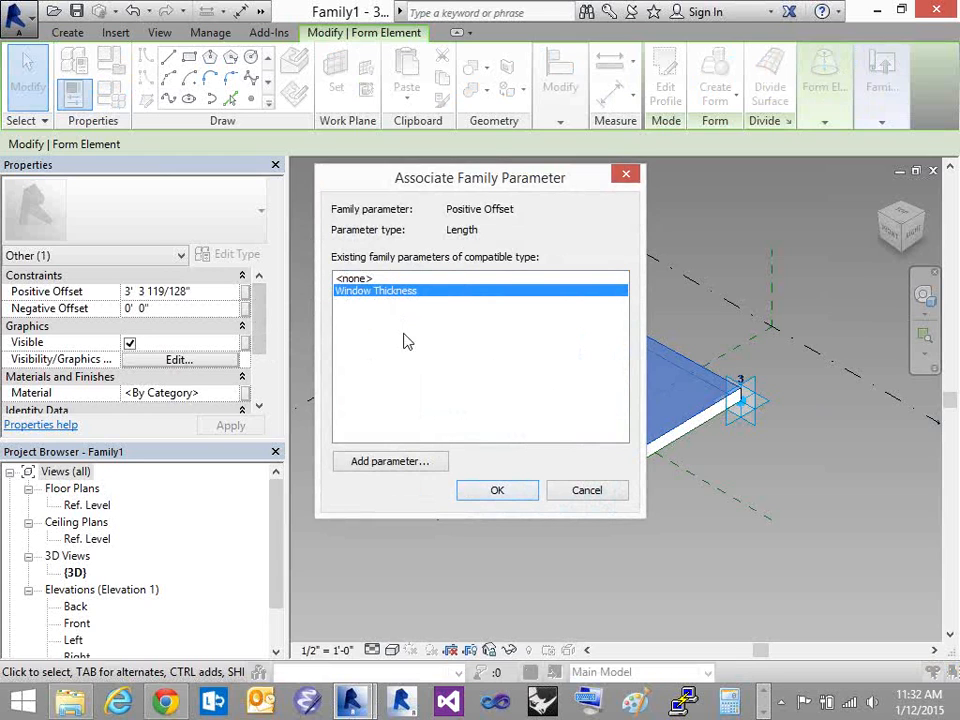
click(505, 496)
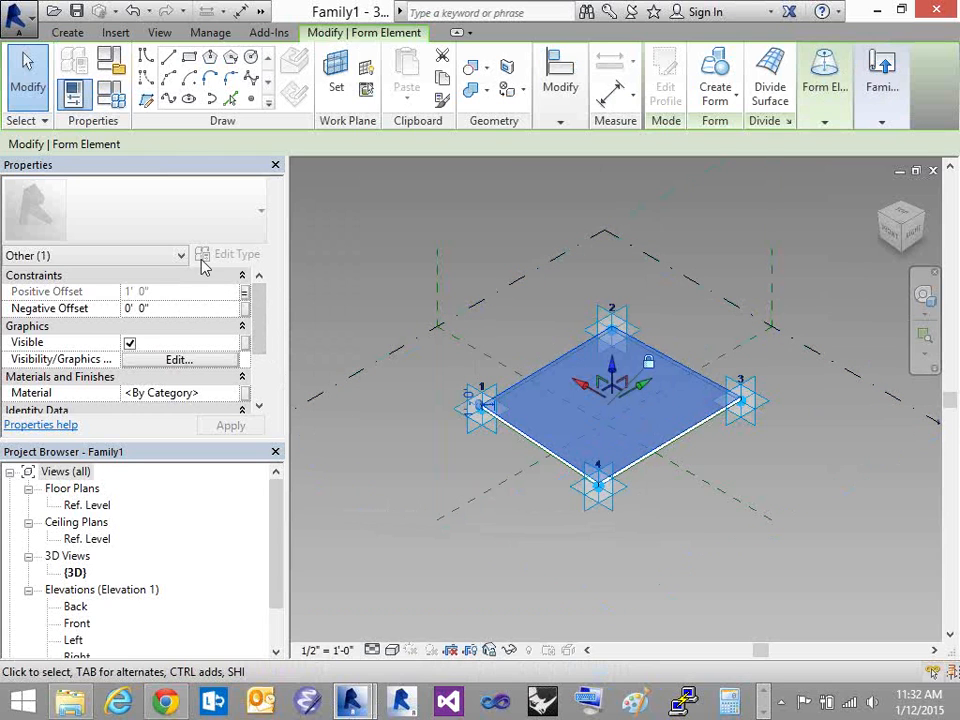
Change the Window Thickness parameter to 3/4" in the family types and apply it to the panel
click(118, 96)
drag(581, 176, 332, 167)
click(165, 343)
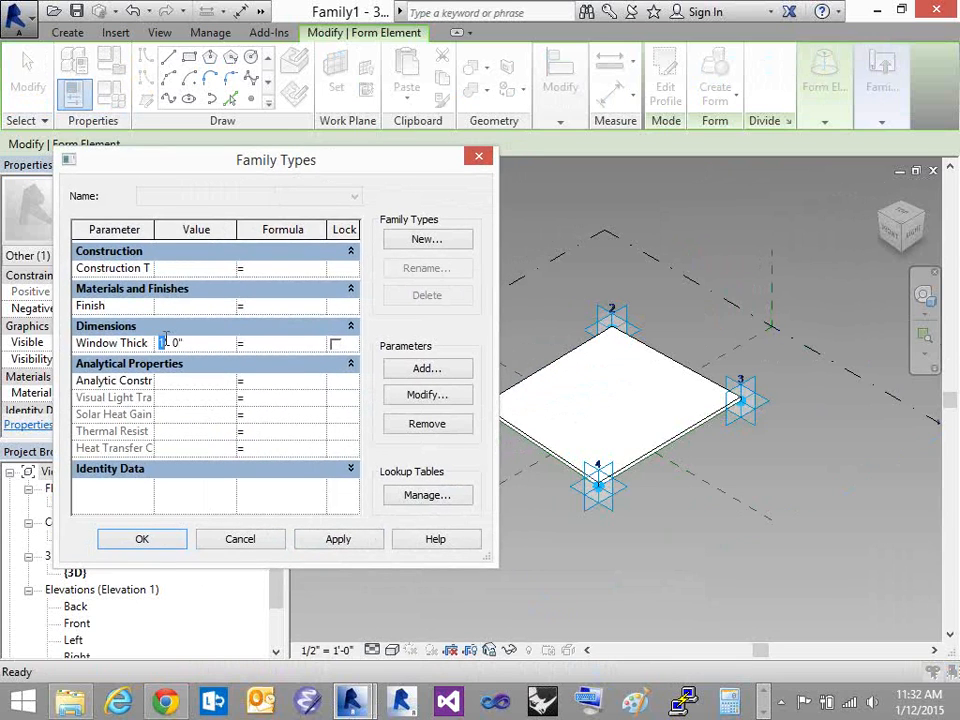
double_click(178, 343)
text(1)
key(BackSpace)
text(3/4)
click(336, 541)
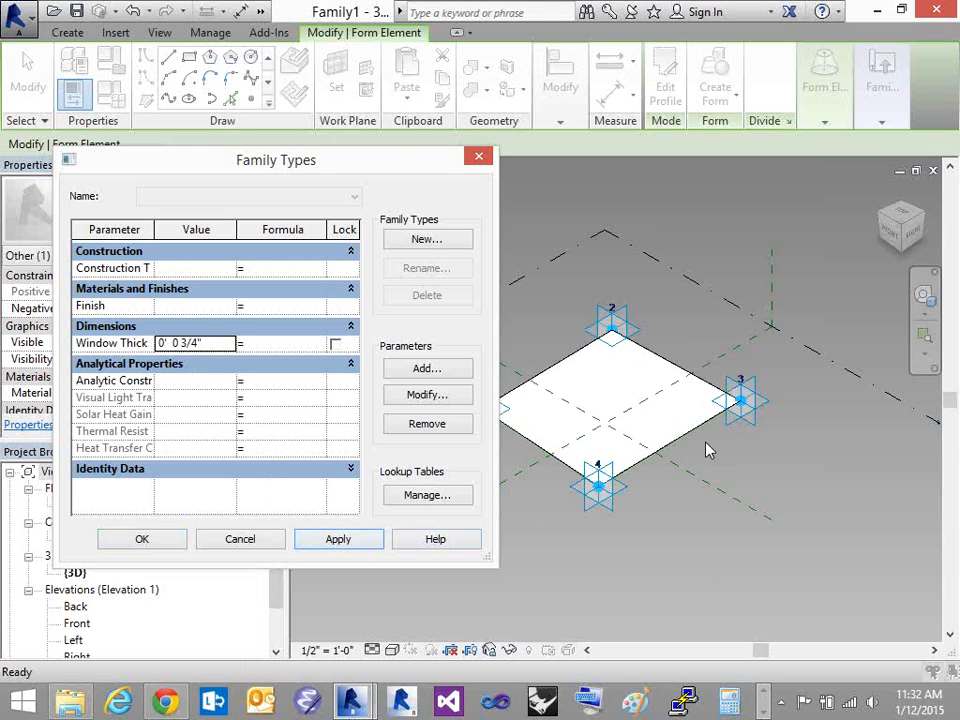
Accept the family types and examine the panel's edges together with its surrounding chain of four reference lines in the 3D view
click(143, 539)
scroll(690, 478, up, 5)
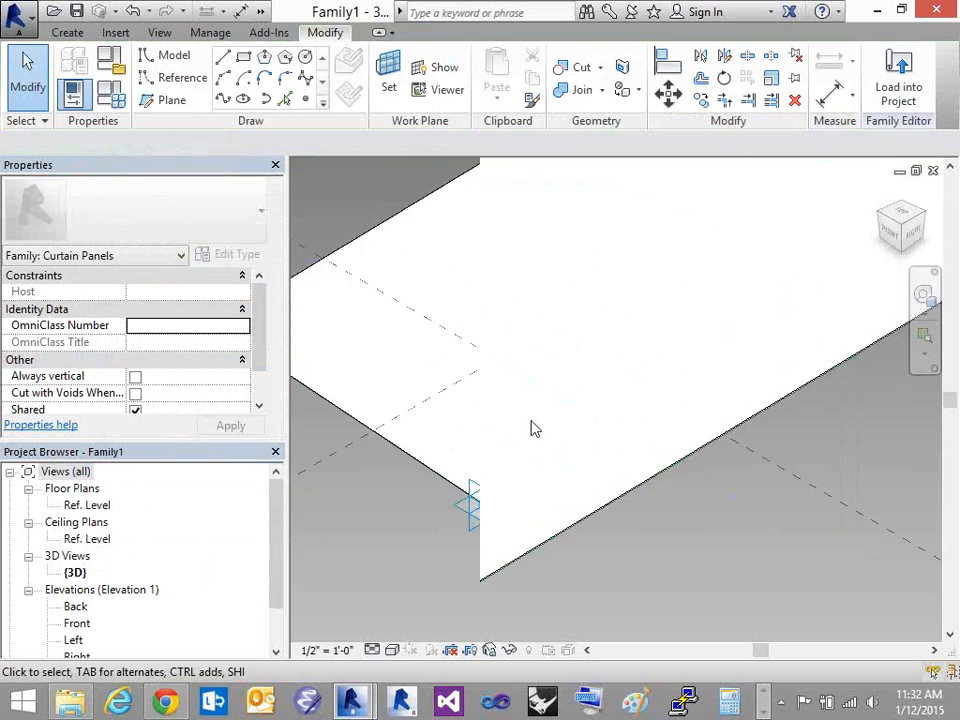
scroll(532, 428, up, 2)
shift+middle_drag(705, 510, 735, 469)
scroll(697, 432, down, 4)
shift+middle_drag(697, 432, 663, 510)
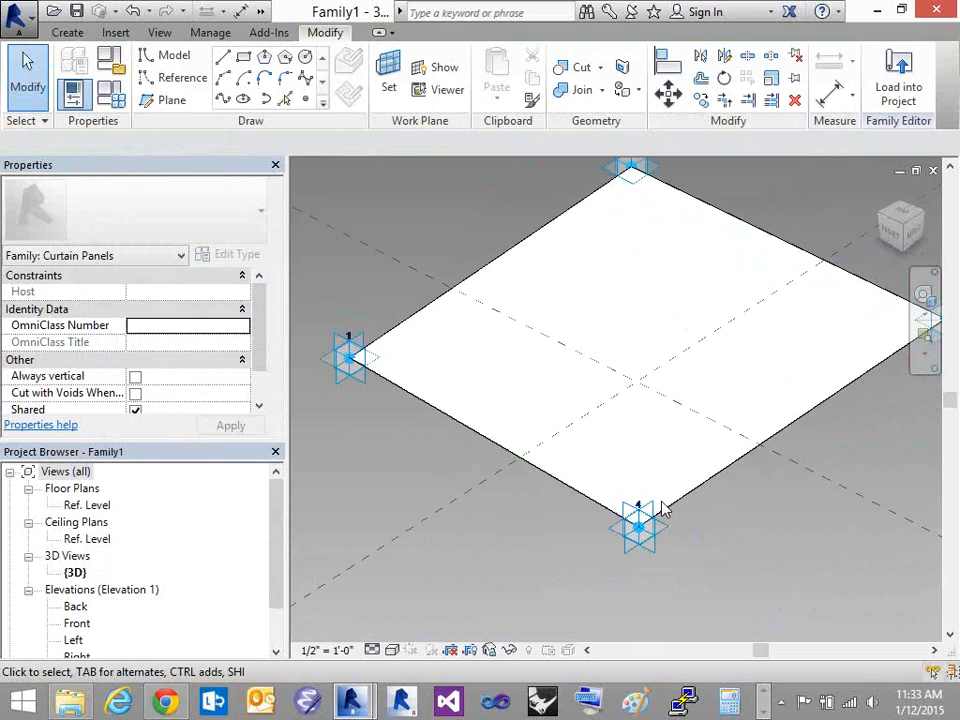
key(Tab)
click(437, 303)
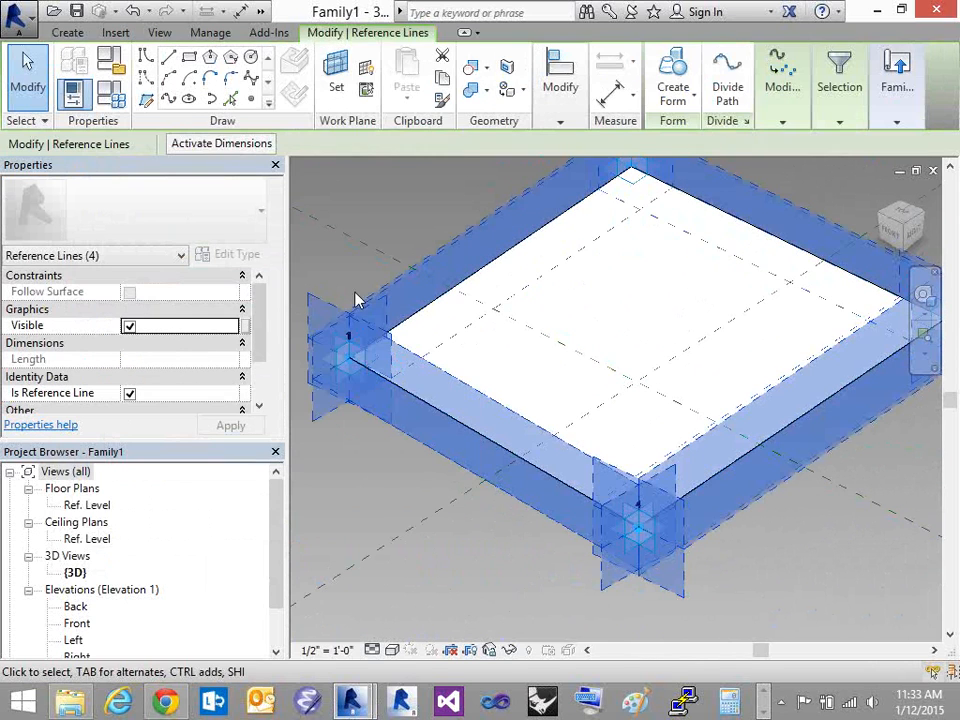
click(378, 206)
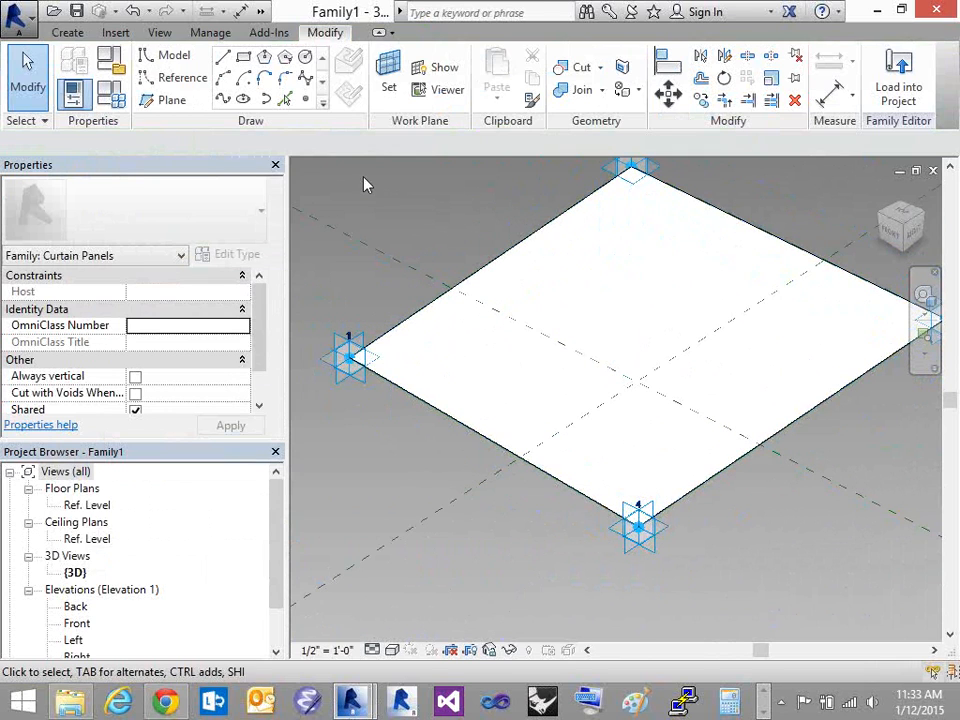
Save the curtain panel family to the Desktop under the file name Window
click(77, 13)
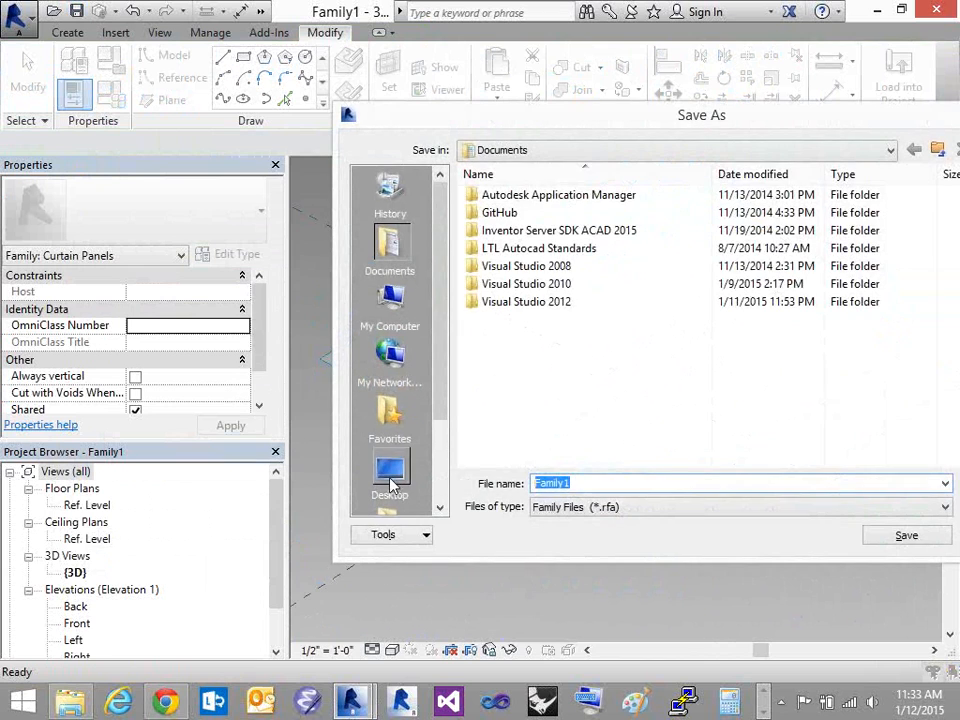
click(390, 472)
double_click(578, 481)
text(Window)
key(Return)
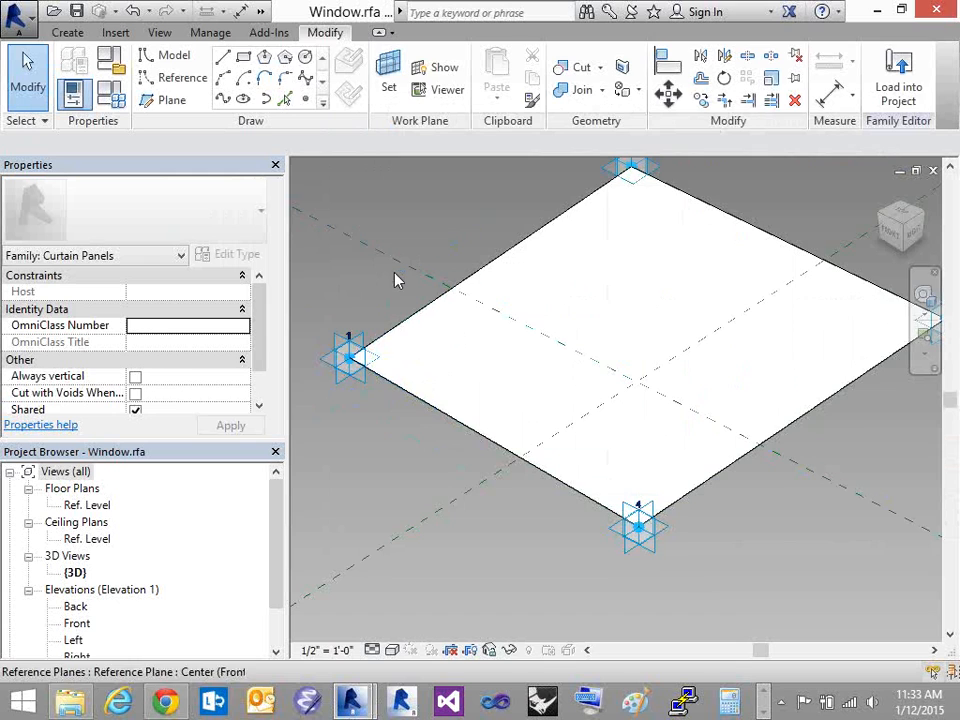
Cycle through the overlapping elements at the panel's edge, select the solid form and review its Window Thickness parameter in the family types
key(Tab)
click(412, 313)
key(Escape)
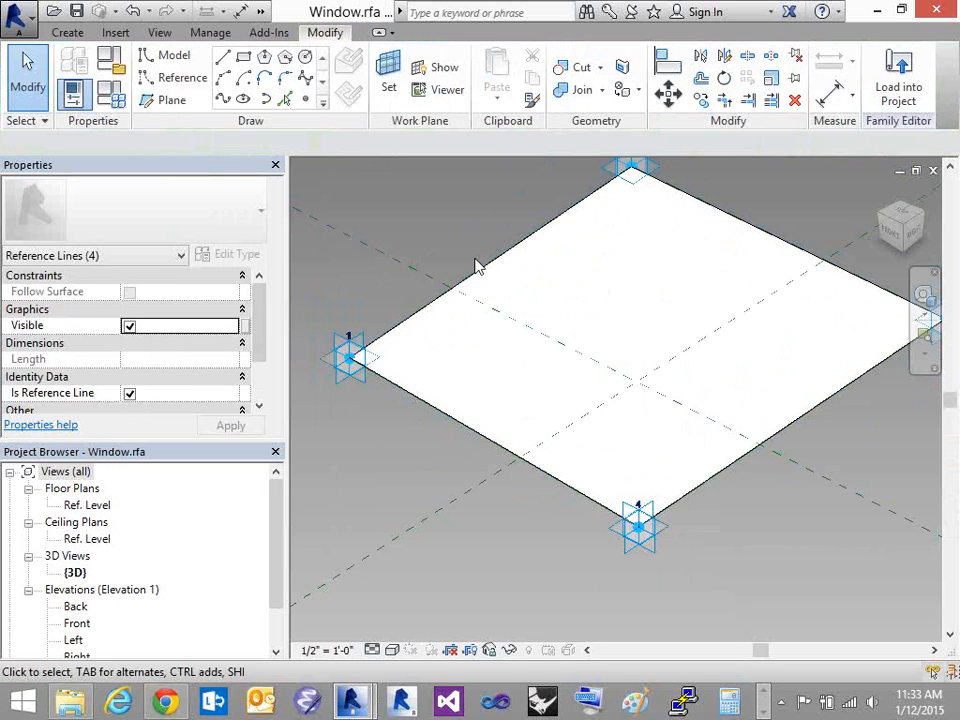
key(Tab)
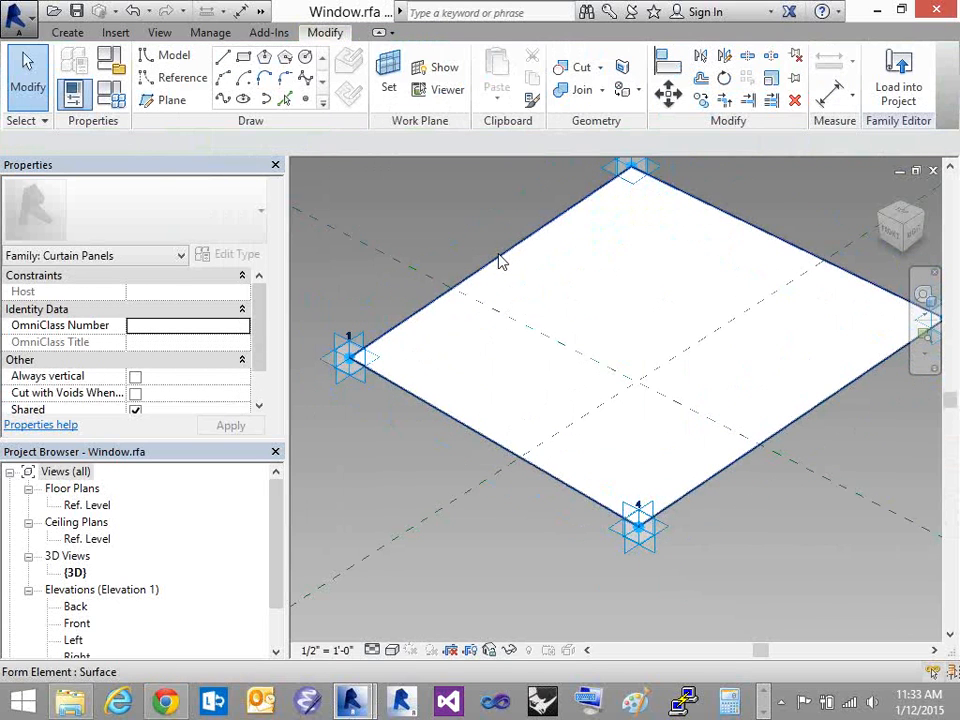
key(Tab)
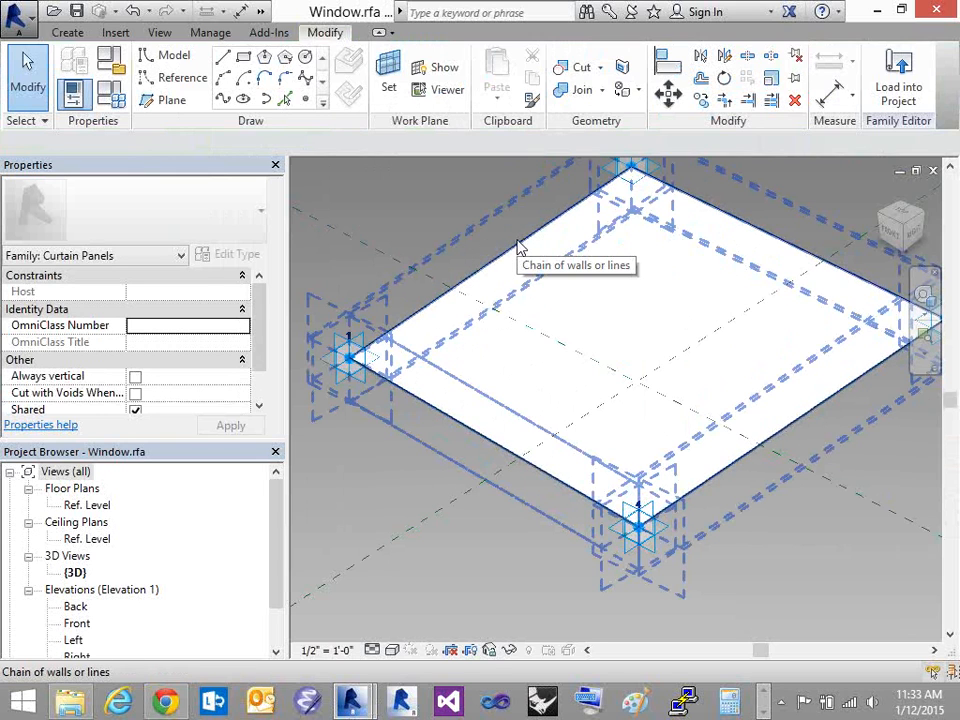
key(Tab)
key(Tab)
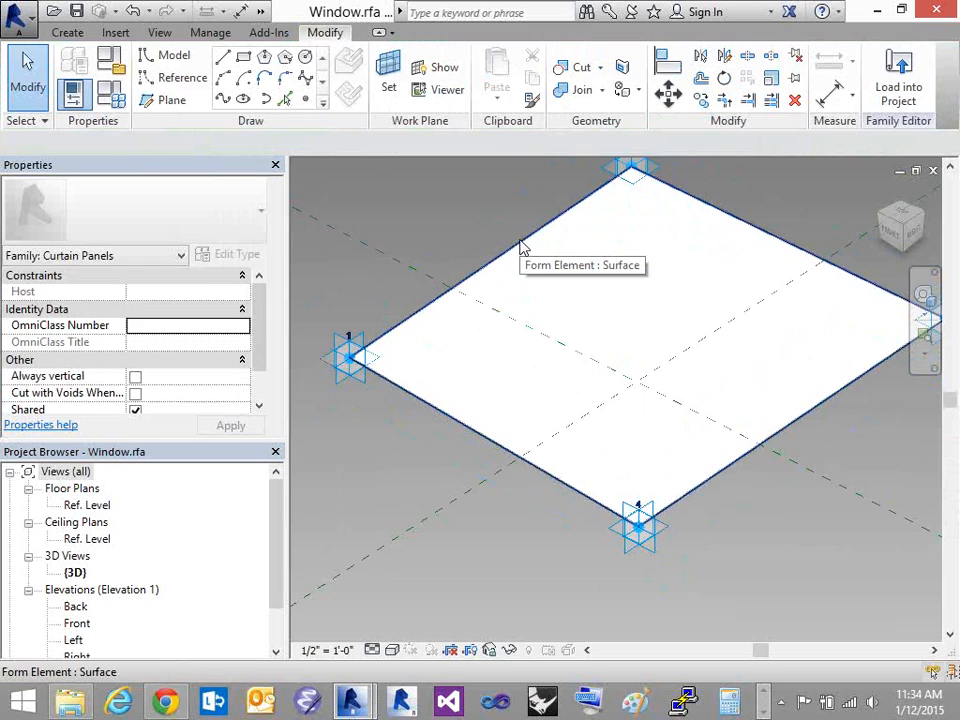
click(520, 247)
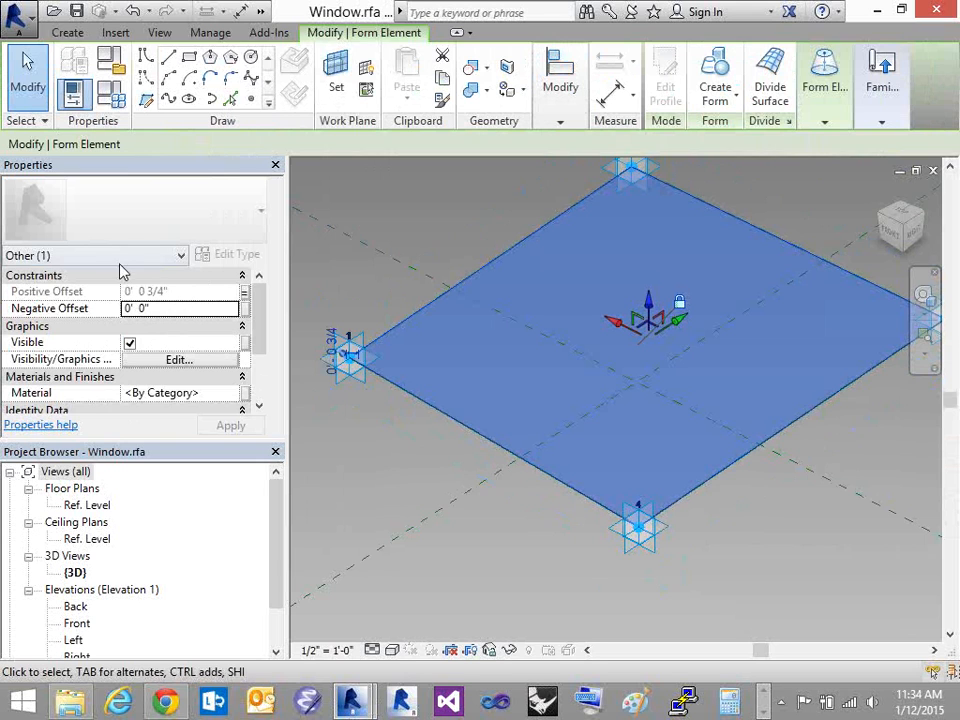
click(112, 98)
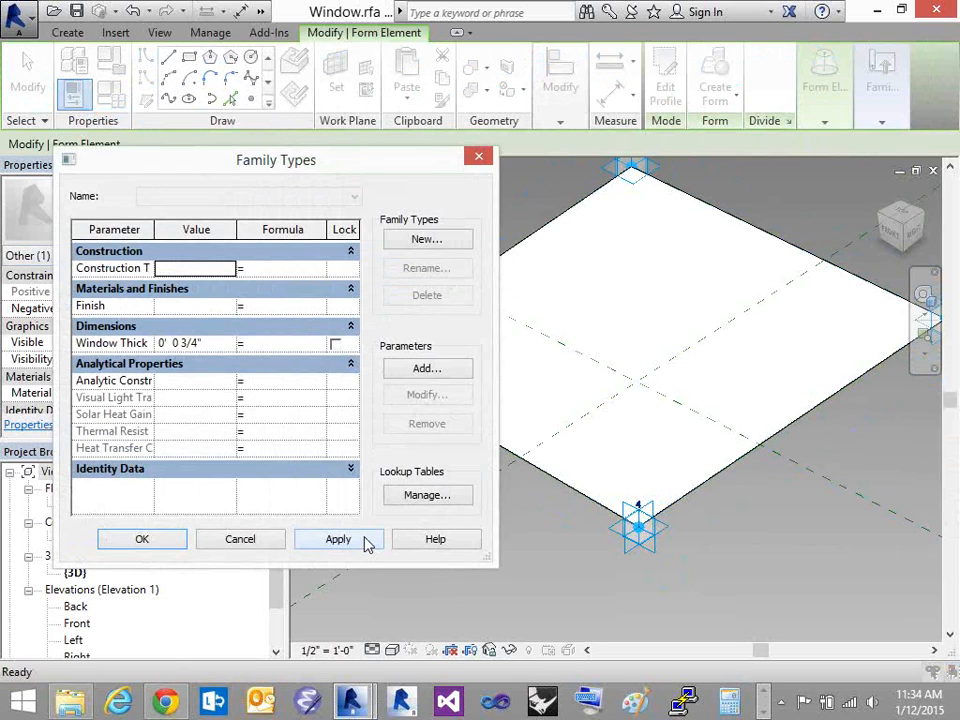
click(246, 540)
middle_drag(579, 300, 575, 337)
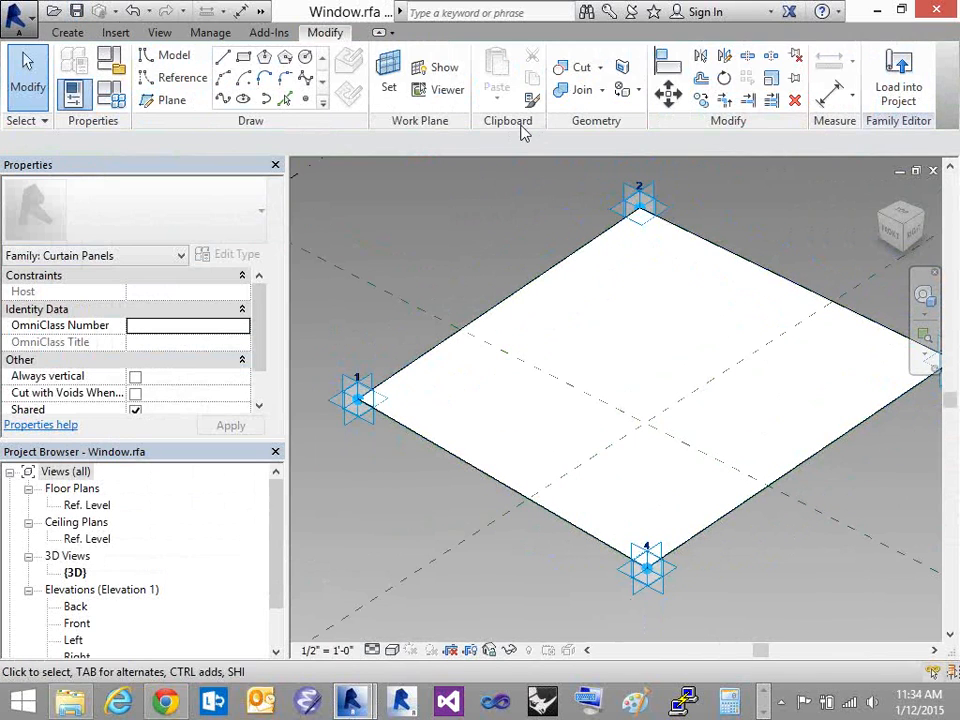
Check the open project's Level 1 floor plan, return to the Window family and load it into Project1
key(ctrl+Tab)
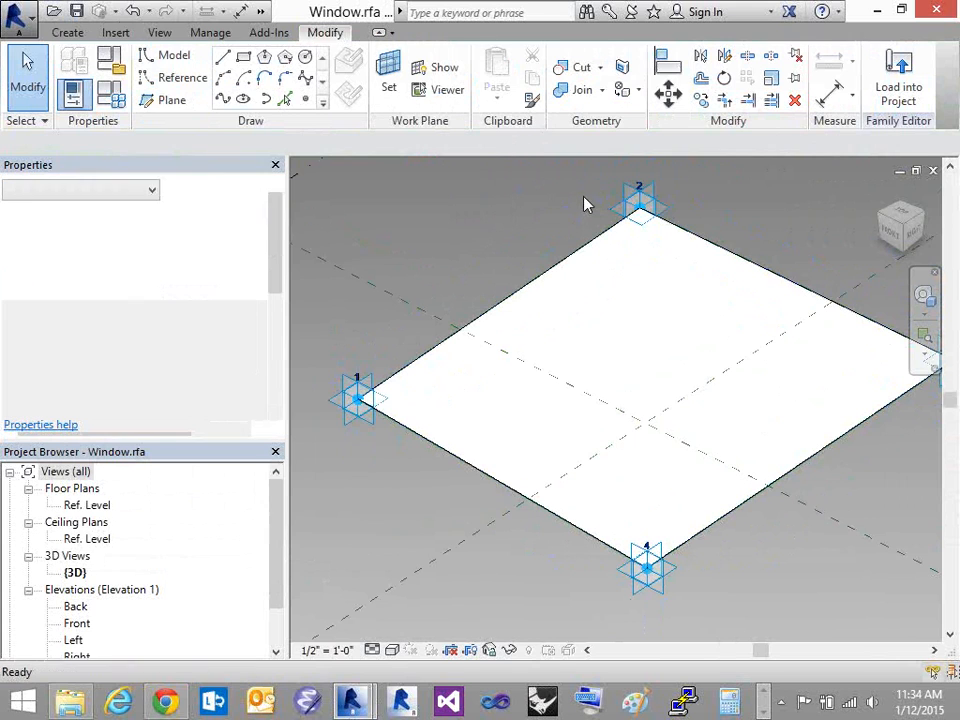
key(ctrl+Tab)
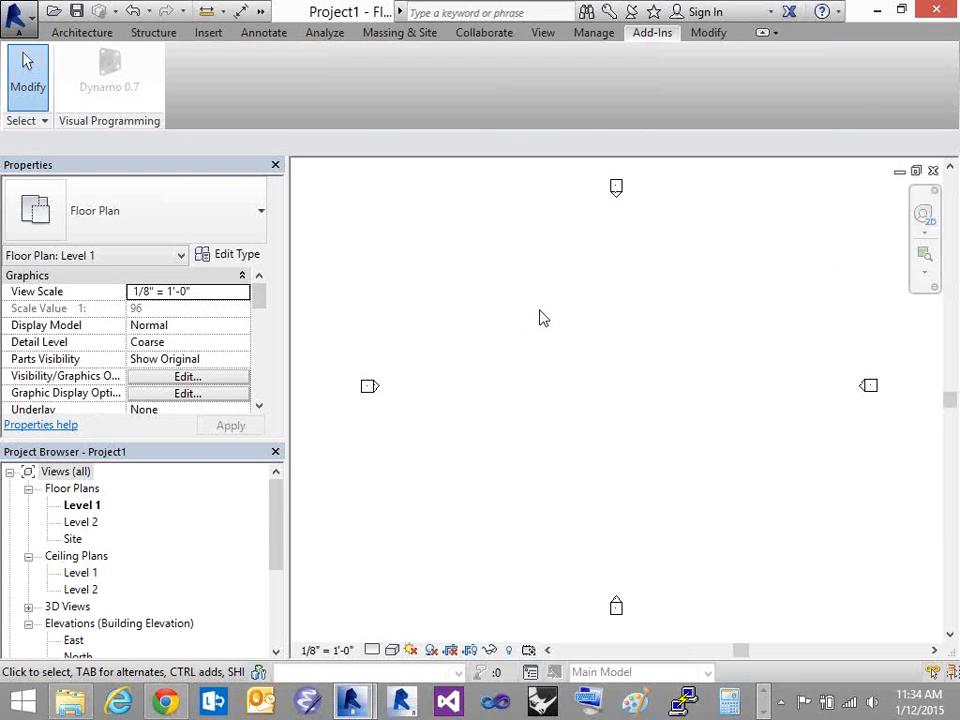
key(ctrl+Tab)
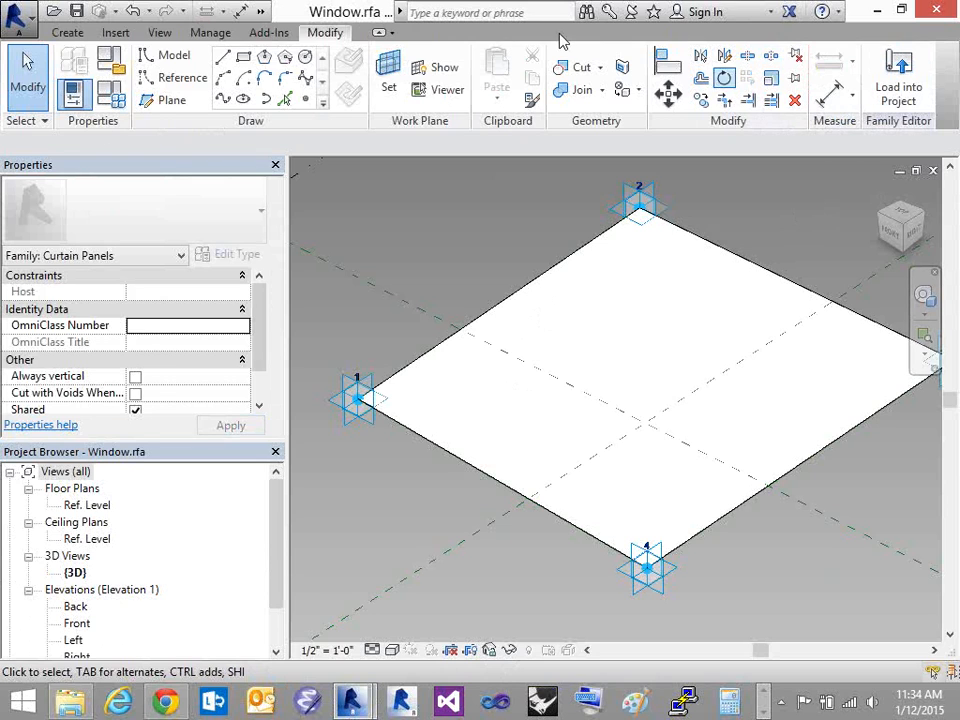
click(895, 80)
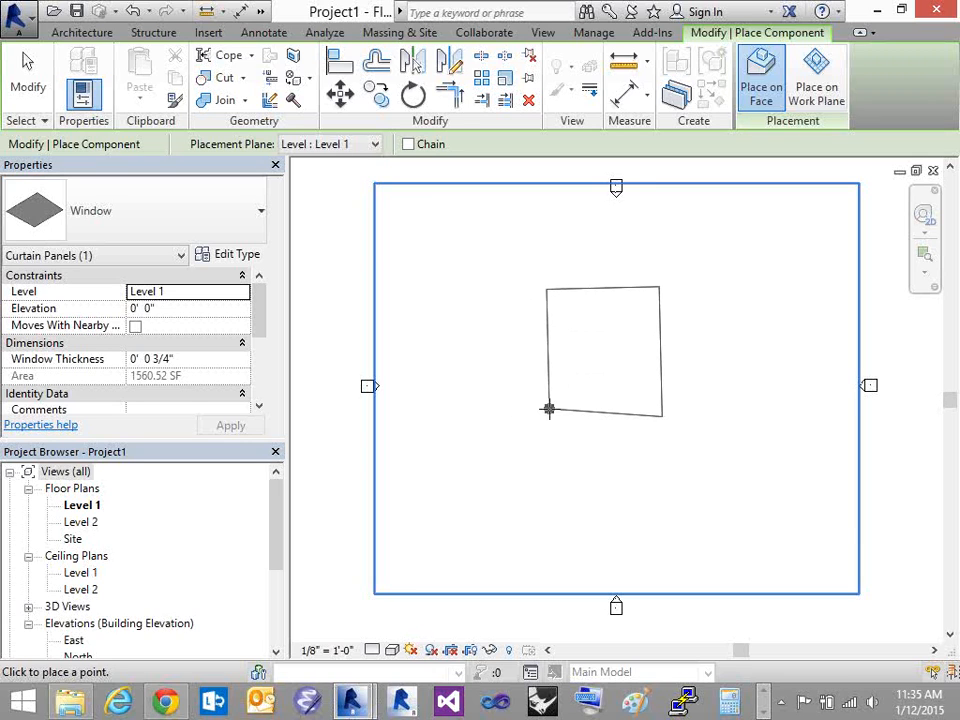
Place a Window panel on Level 1 by picking its four corner points near the middle of the floor plan
click(531, 463)
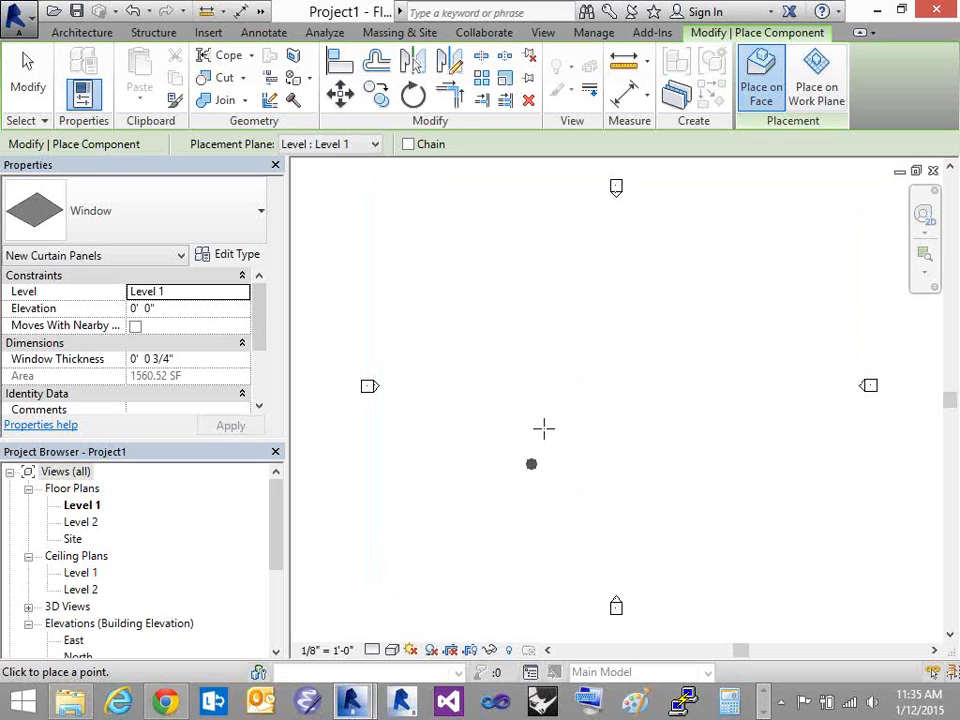
click(526, 372)
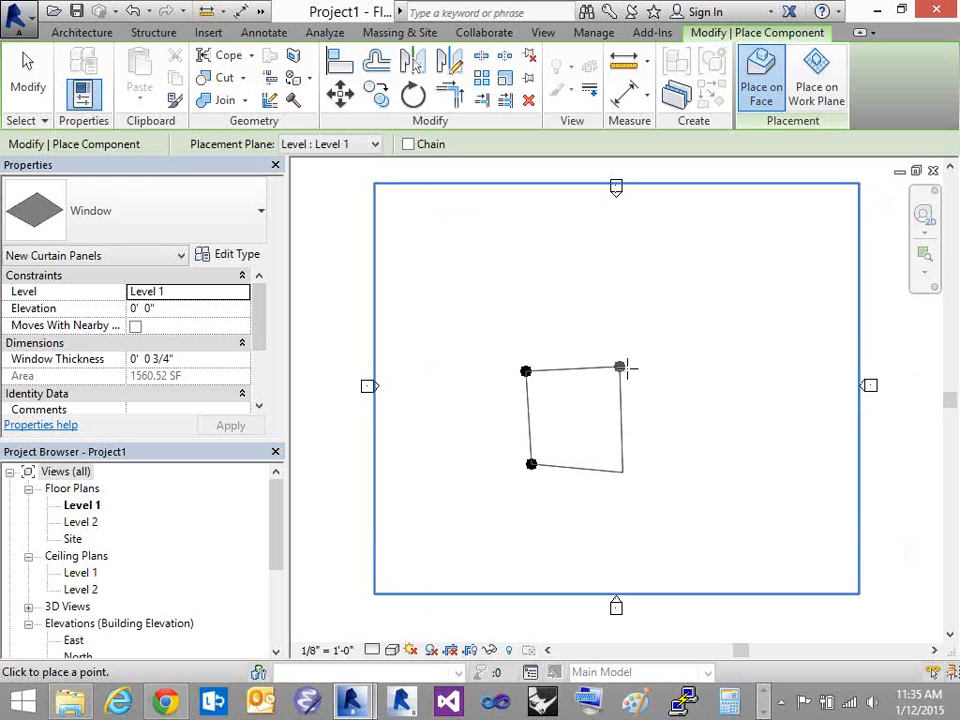
click(625, 381)
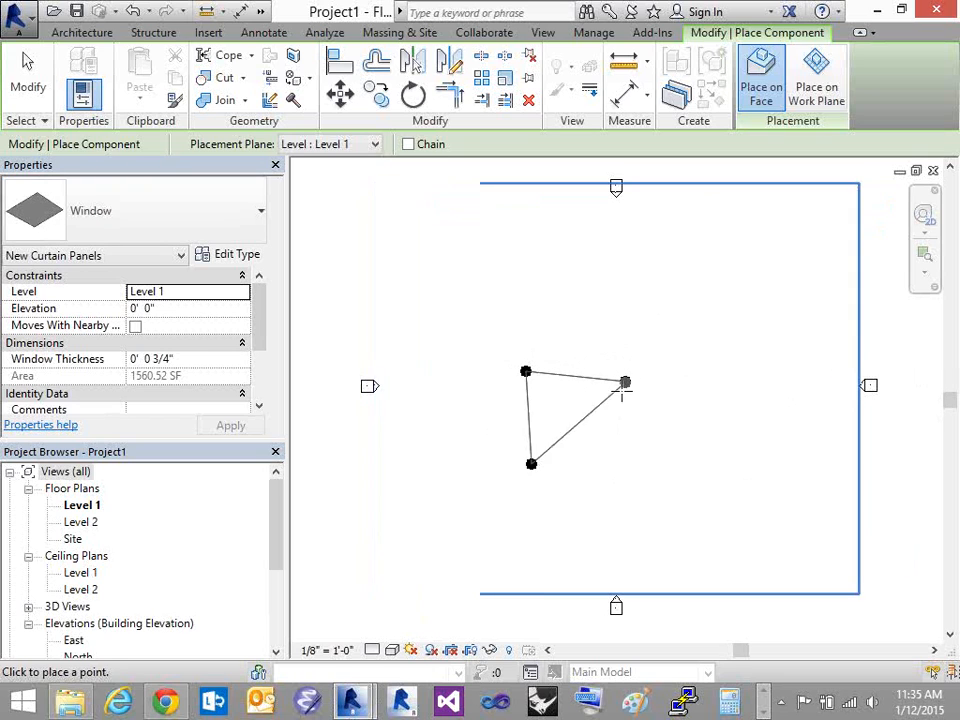
click(602, 468)
Place a second four-point Window panel on Level 1, east of the first one, and end the placement
click(683, 465)
click(691, 372)
click(778, 382)
click(771, 470)
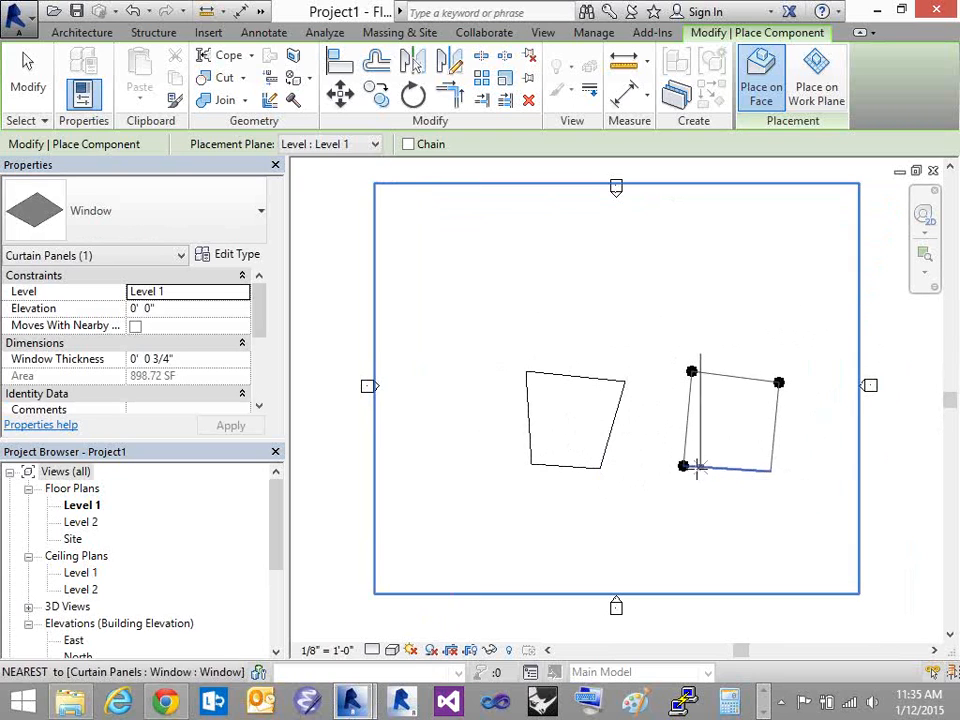
key(Escape)
key(Escape)
Open the project's default 3D view and select one of the placed Window panels by its edge
middle_drag(639, 495, 665, 521)
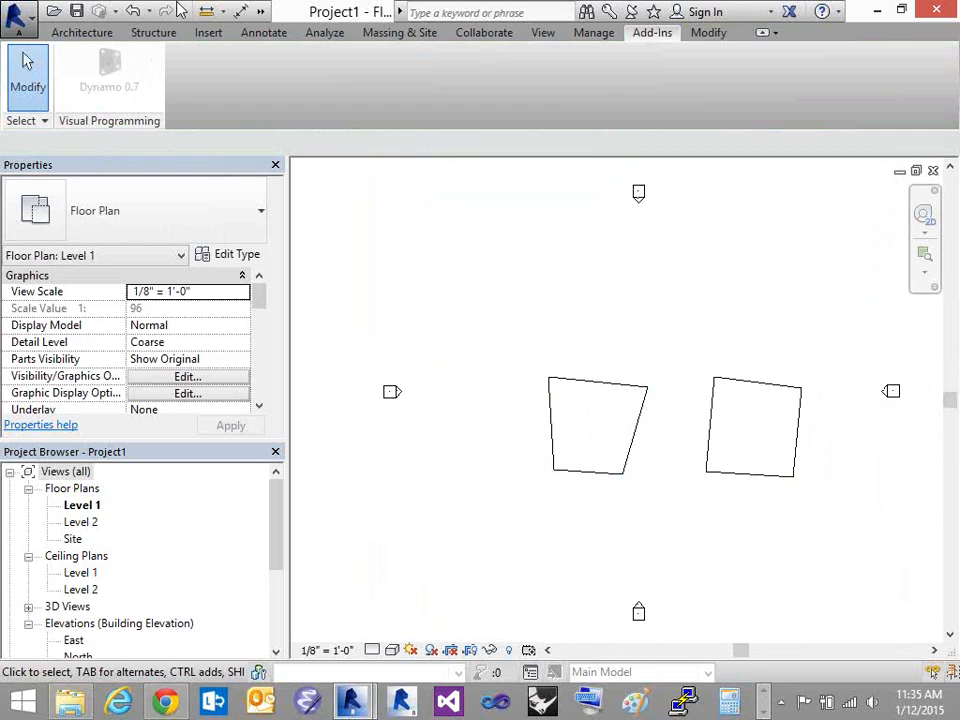
click(260, 11)
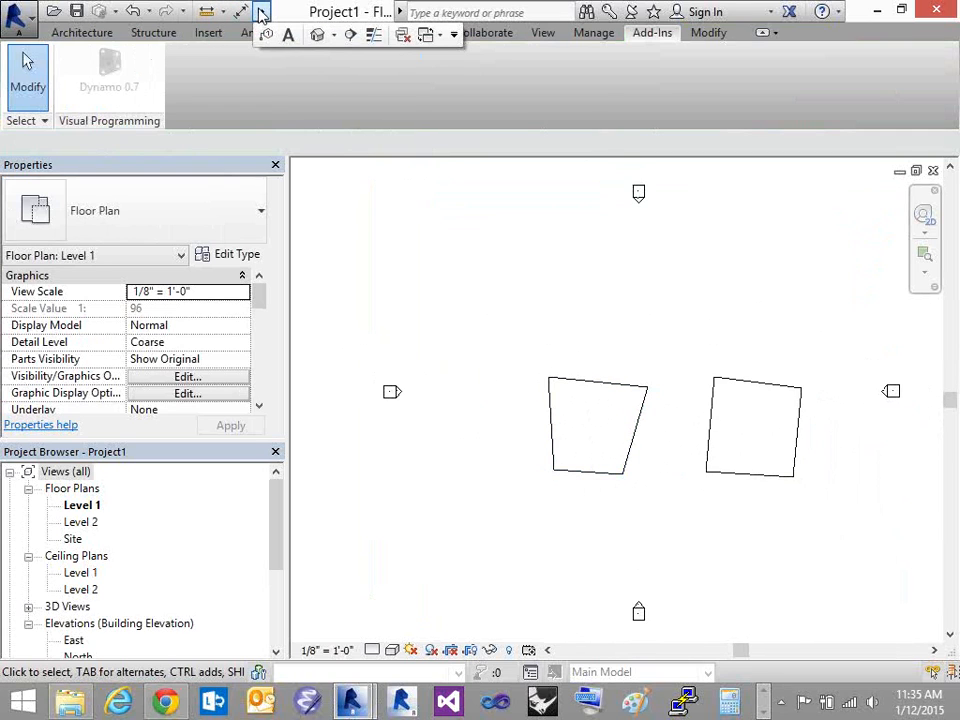
click(318, 36)
middle_drag(459, 482, 531, 495)
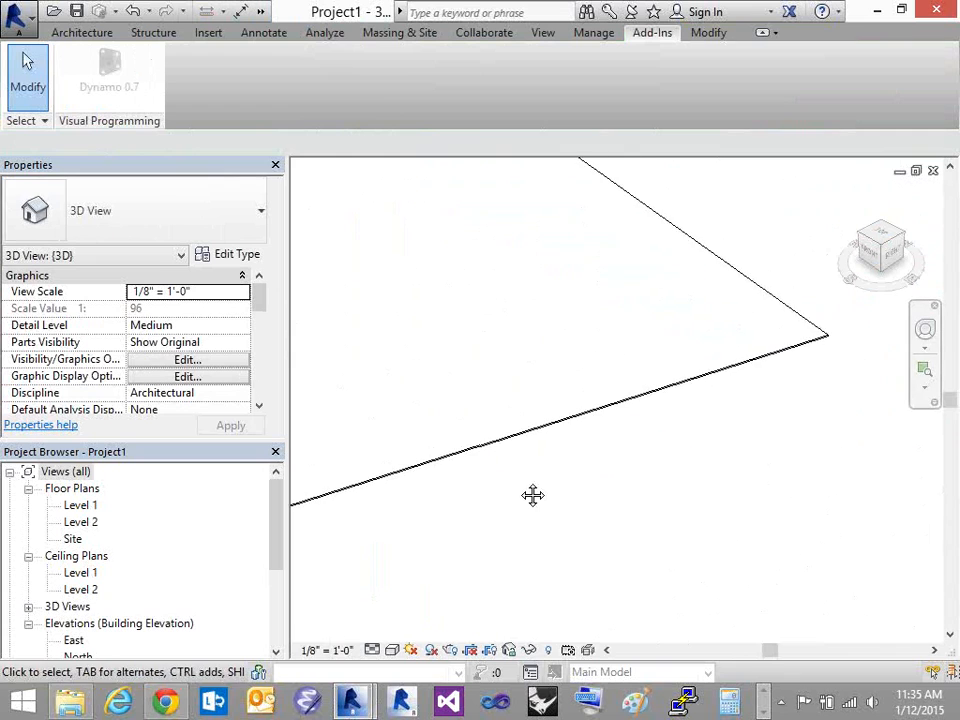
scroll(590, 513, up, 4)
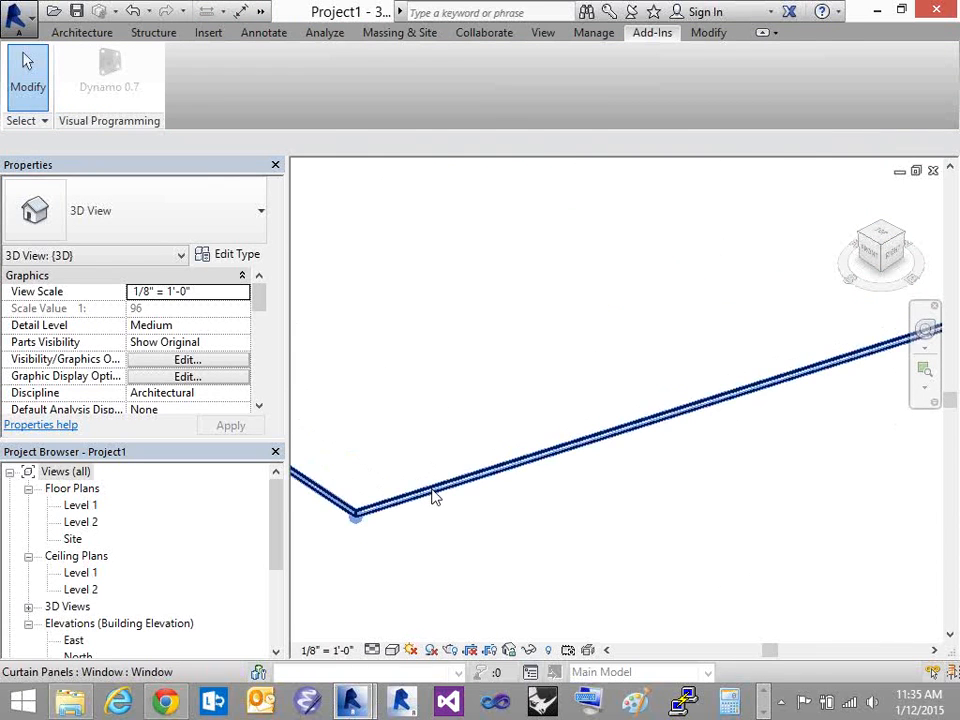
click(434, 496)
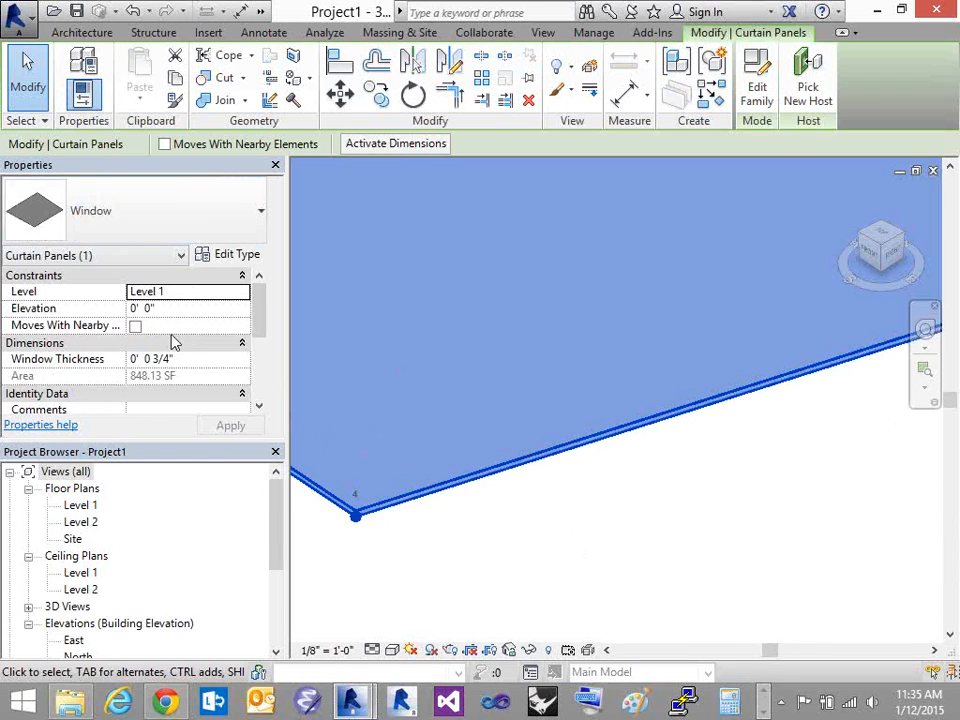
Examine the selected Window panel's corners and thickness up close, compare it with the other panel, and clear the selection
scroll(511, 496, down, 2)
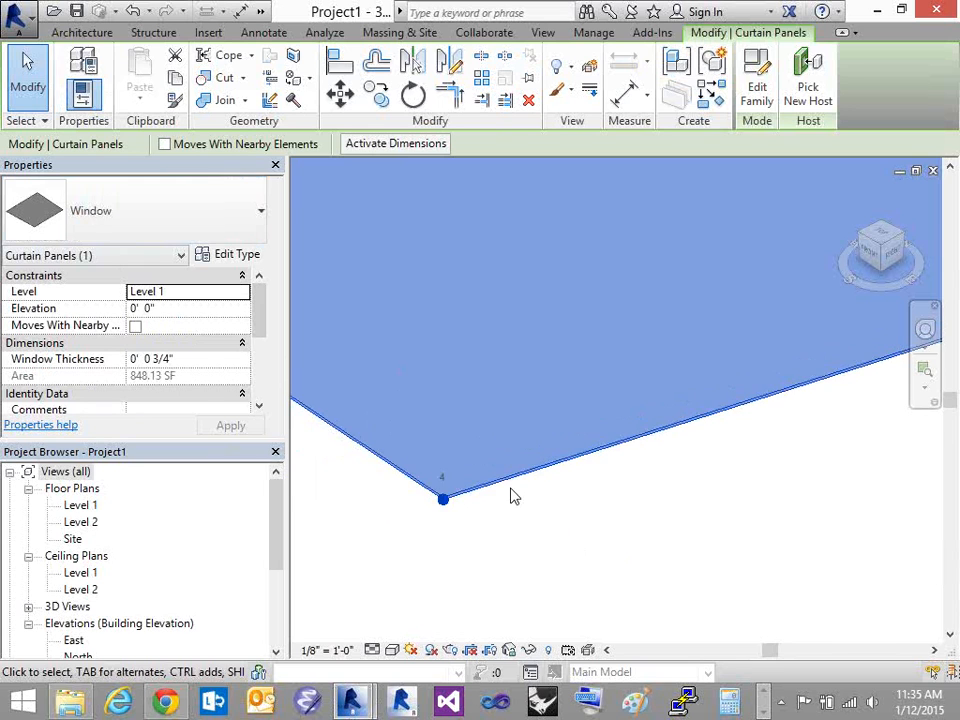
scroll(636, 538, up, 4)
middle_drag(664, 544, 801, 538)
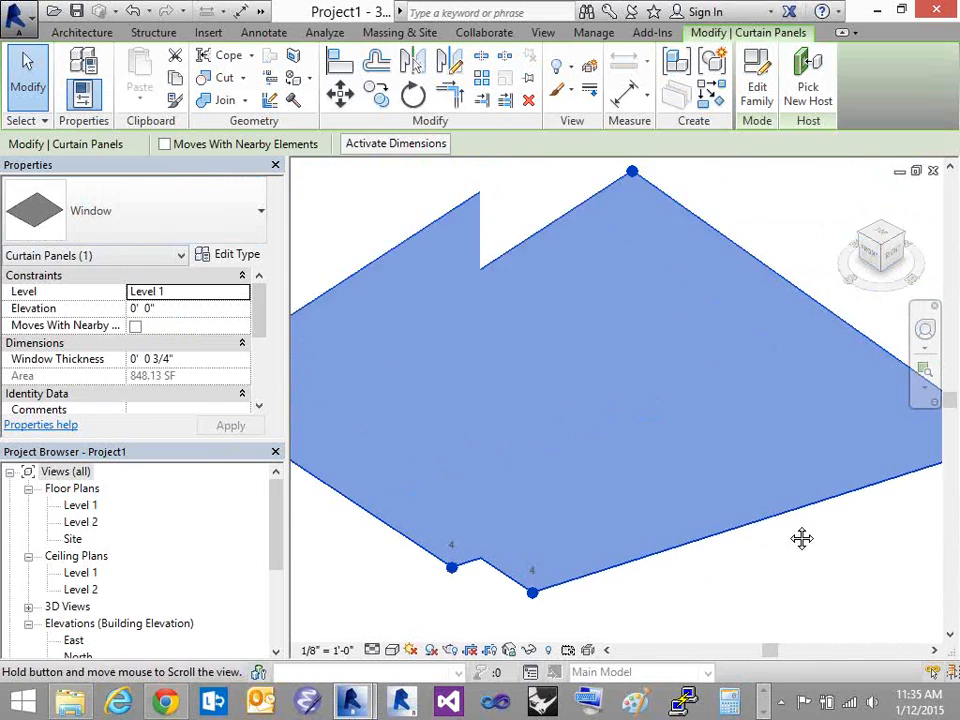
middle_drag(791, 360, 574, 257)
scroll(525, 561, down, 2)
middle_drag(525, 561, 501, 220)
scroll(587, 414, down, 2)
click(563, 473)
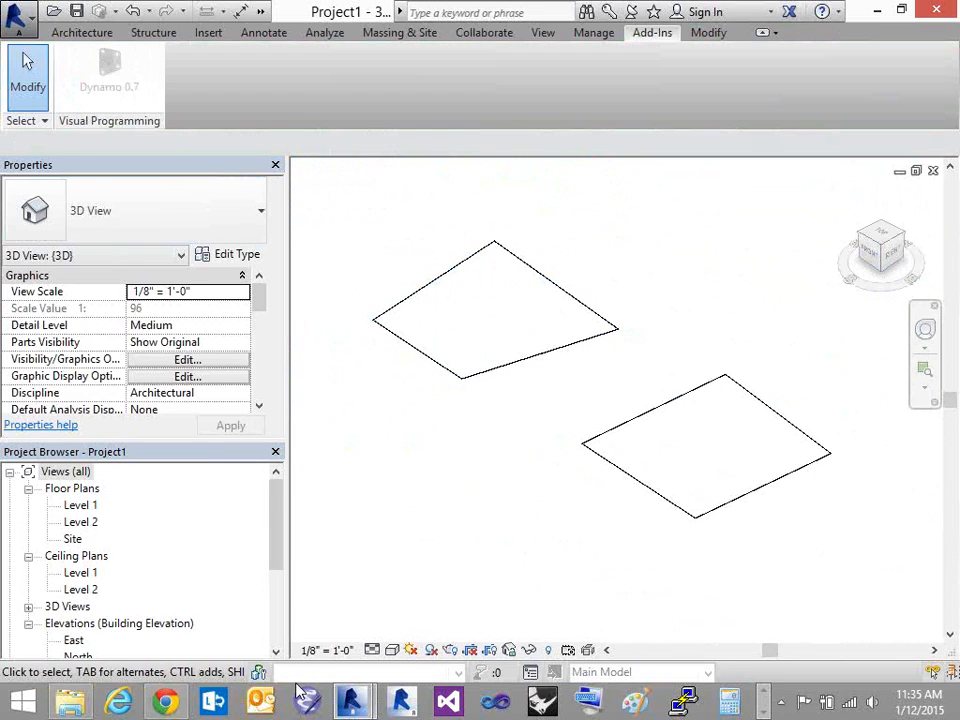
Locate the loaded Window family under Families > Curtain Panels in the project, then clear the selection
drag(275, 567, 275, 650)
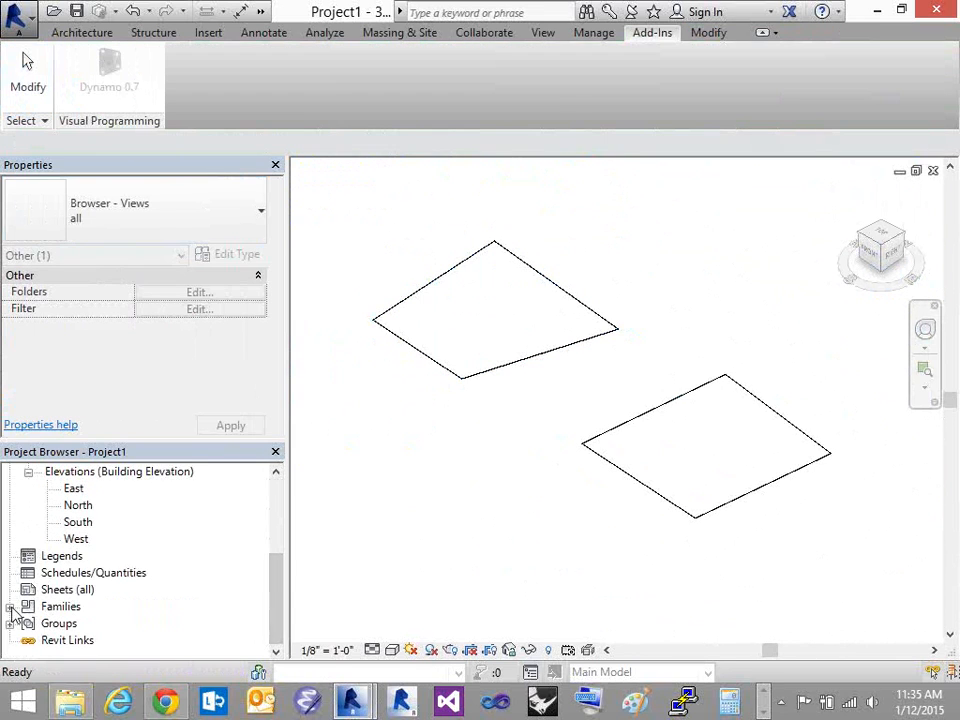
click(10, 606)
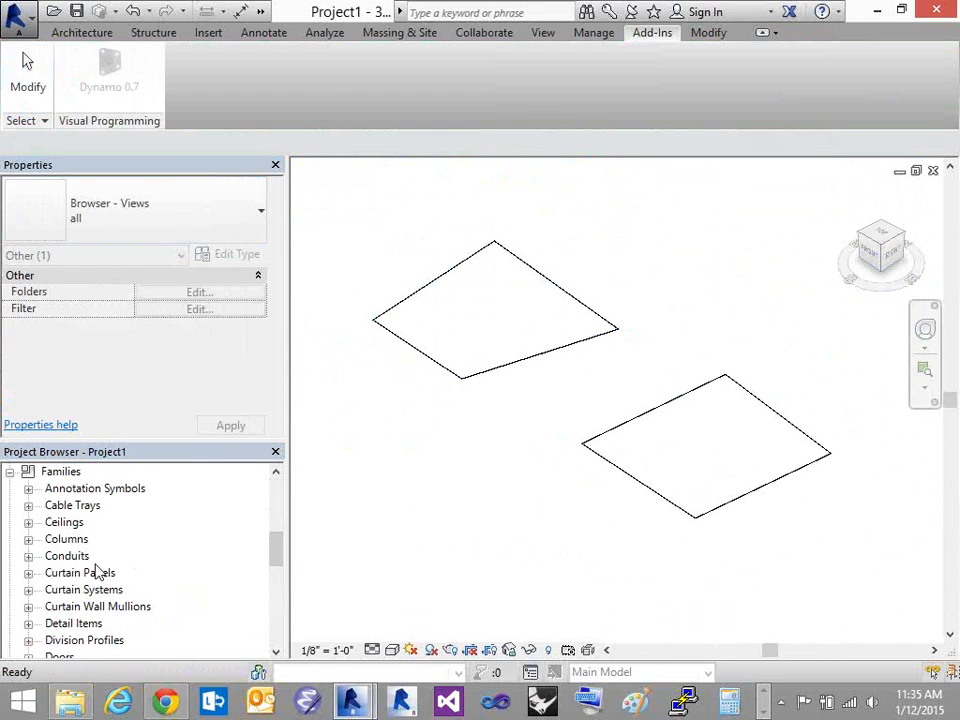
click(28, 590)
click(47, 607)
click(47, 607)
click(28, 590)
scroll(40, 615, down, 4)
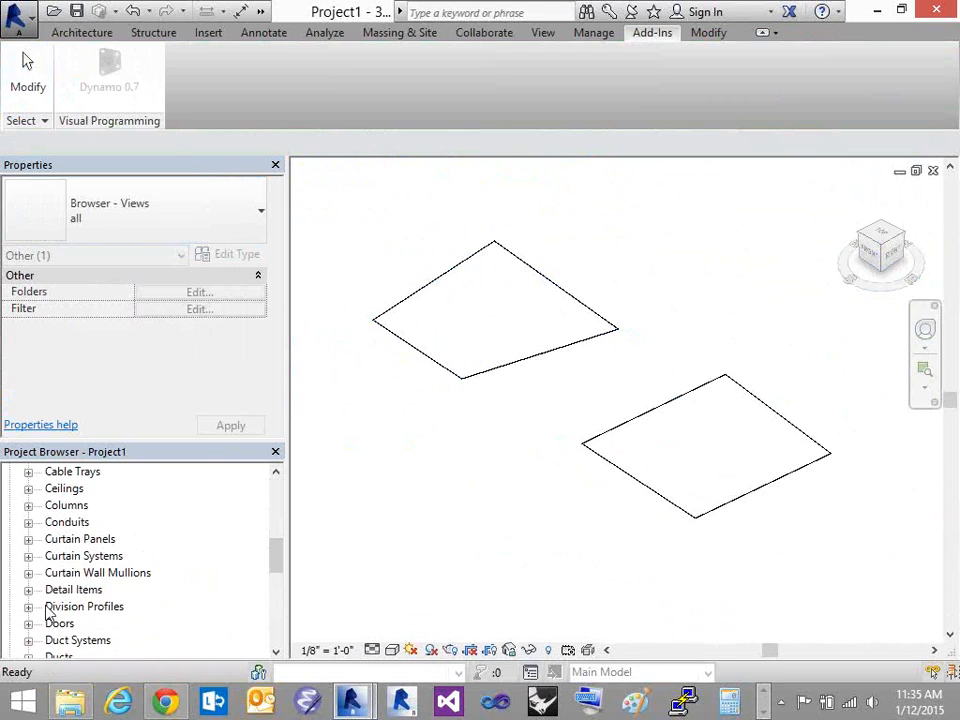
scroll(75, 602, down, 1)
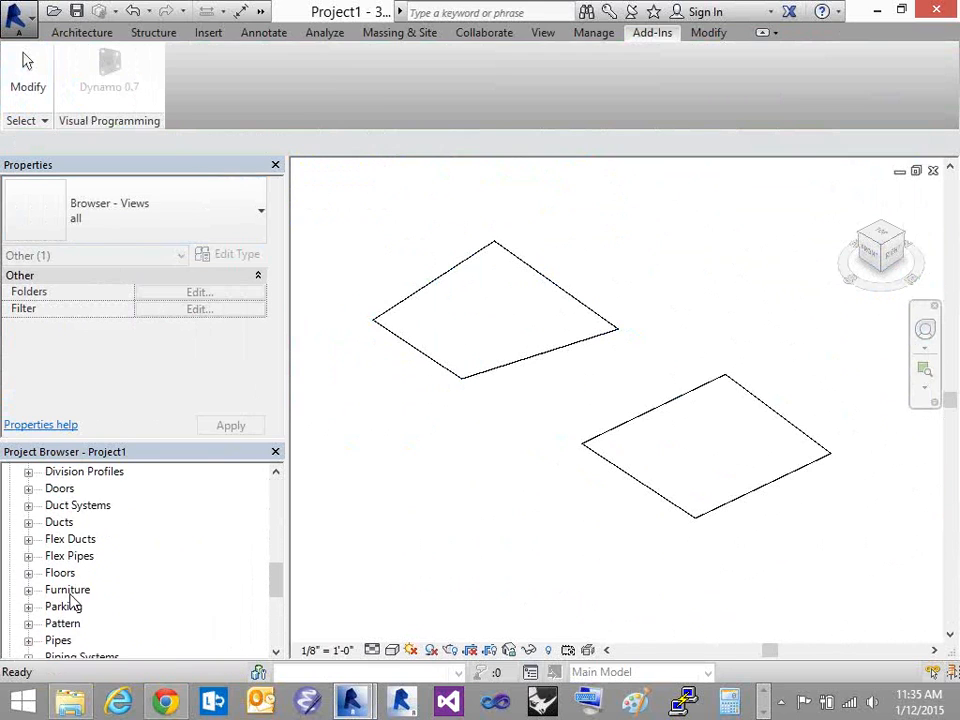
scroll(74, 600, down, 3)
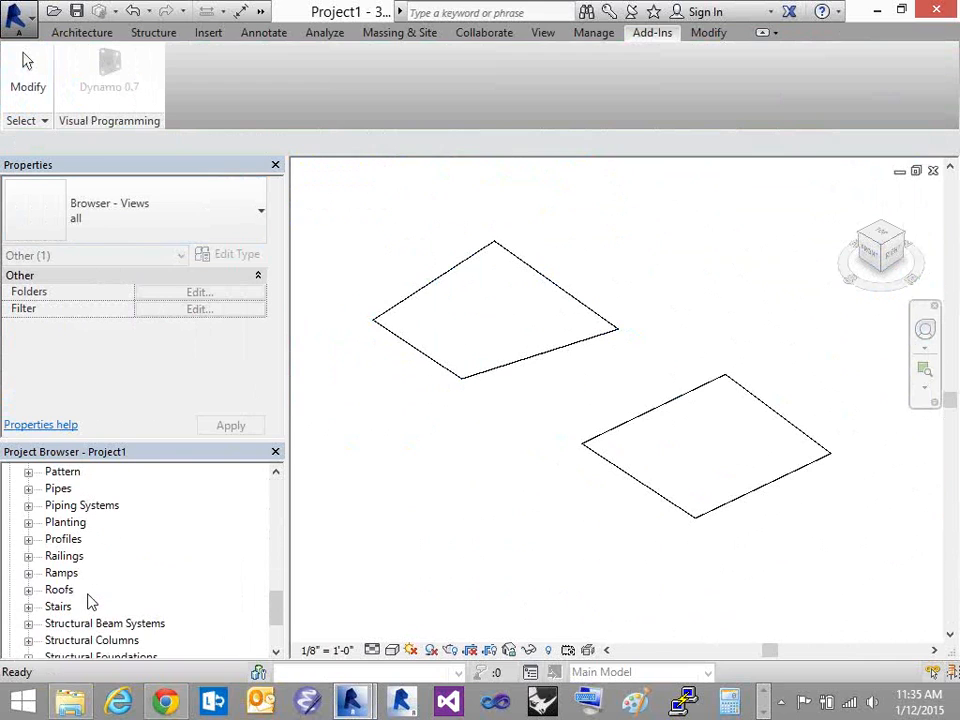
scroll(88, 596, down, 2)
scroll(88, 596, up, 7)
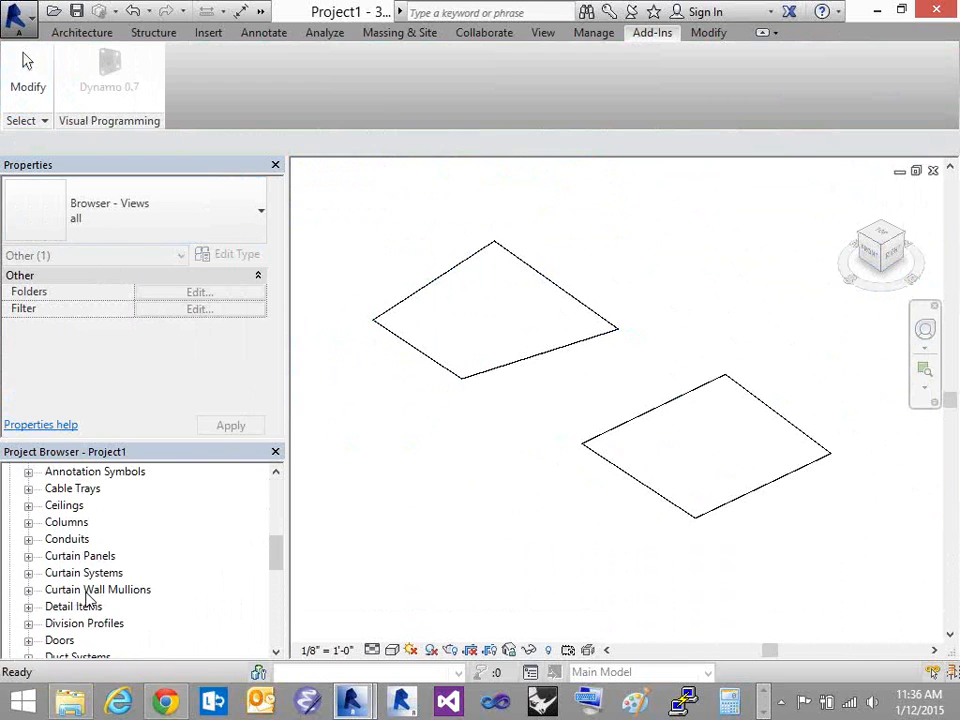
click(28, 556)
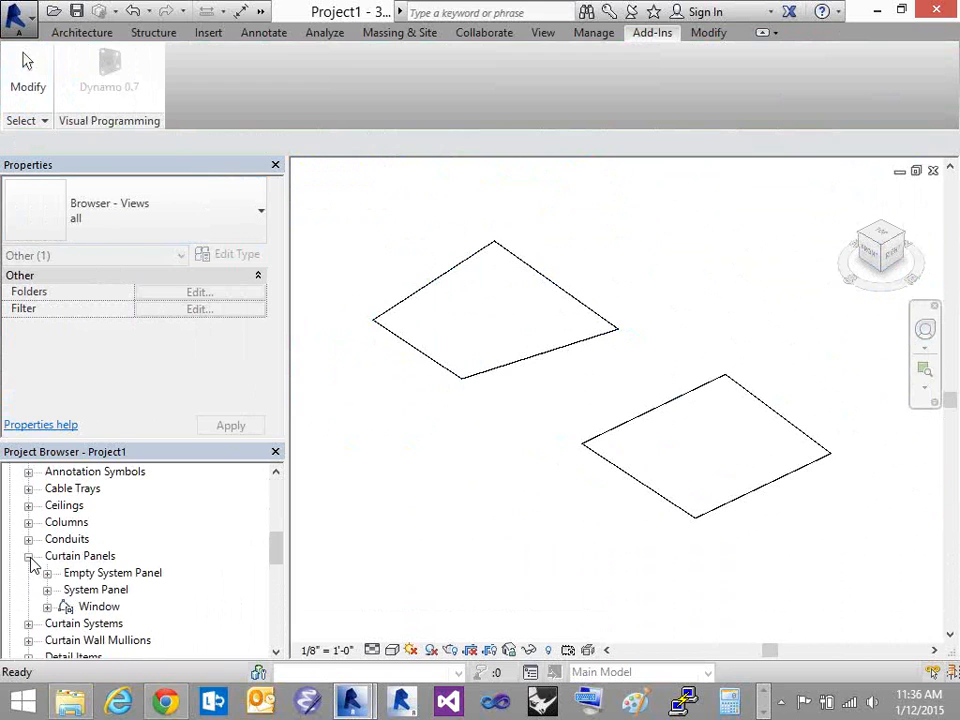
click(75, 607)
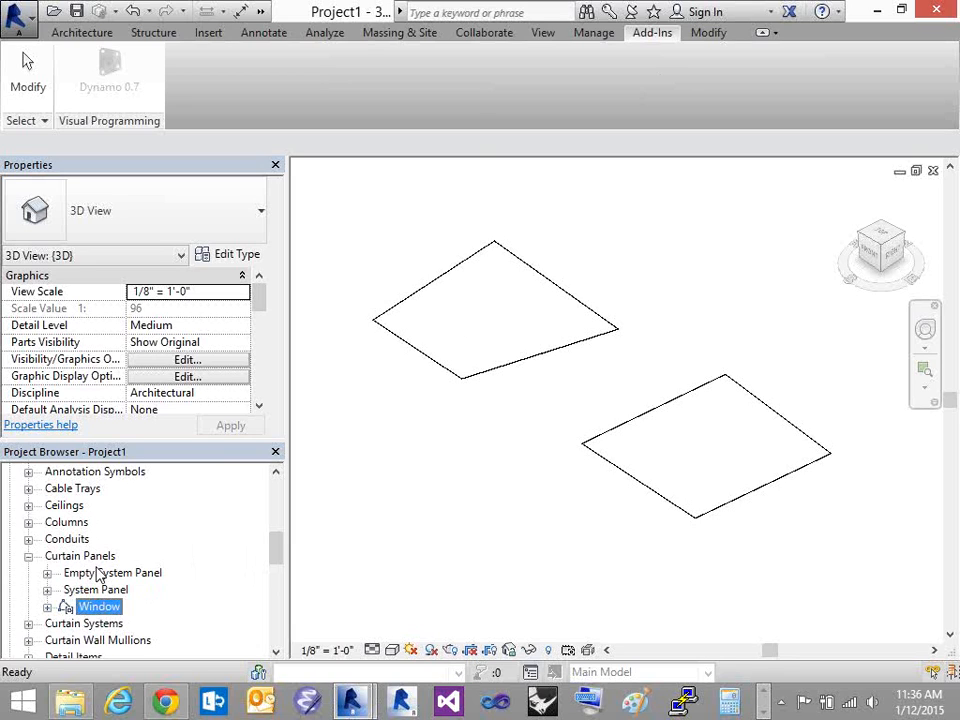
click(561, 515)
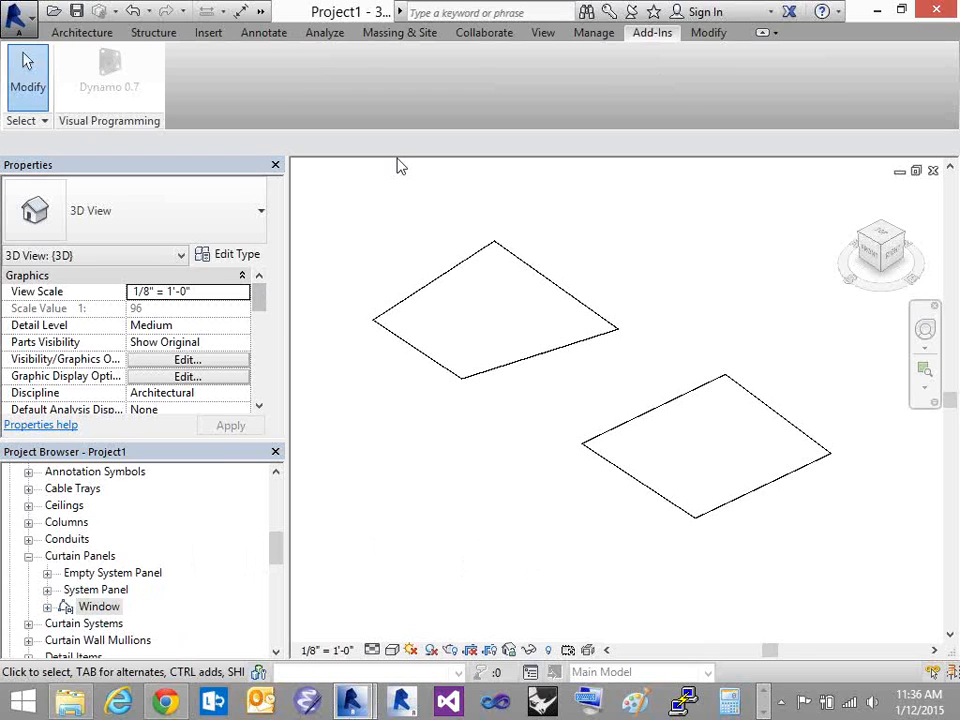
Switch to Dynamo, find the Family Types node by searching for "family", and place it below the four point code blocks
click(466, 261)
mouse_move(385, 702)
click(422, 613)
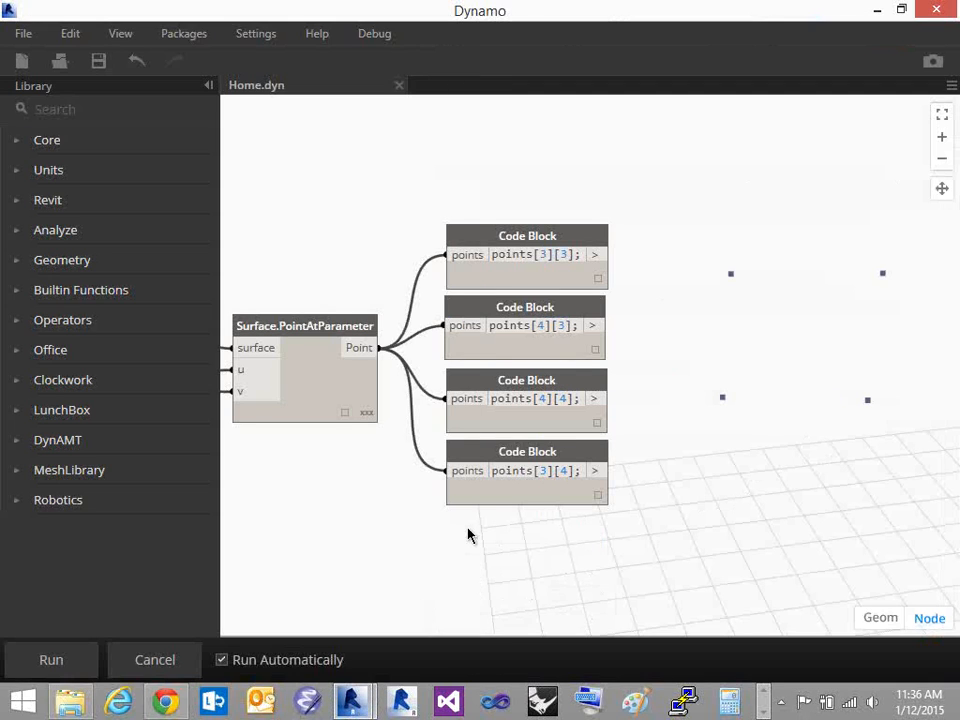
text(fam)
key(Return)
middle_drag(697, 420, 525, 227)
drag(469, 103, 508, 453)
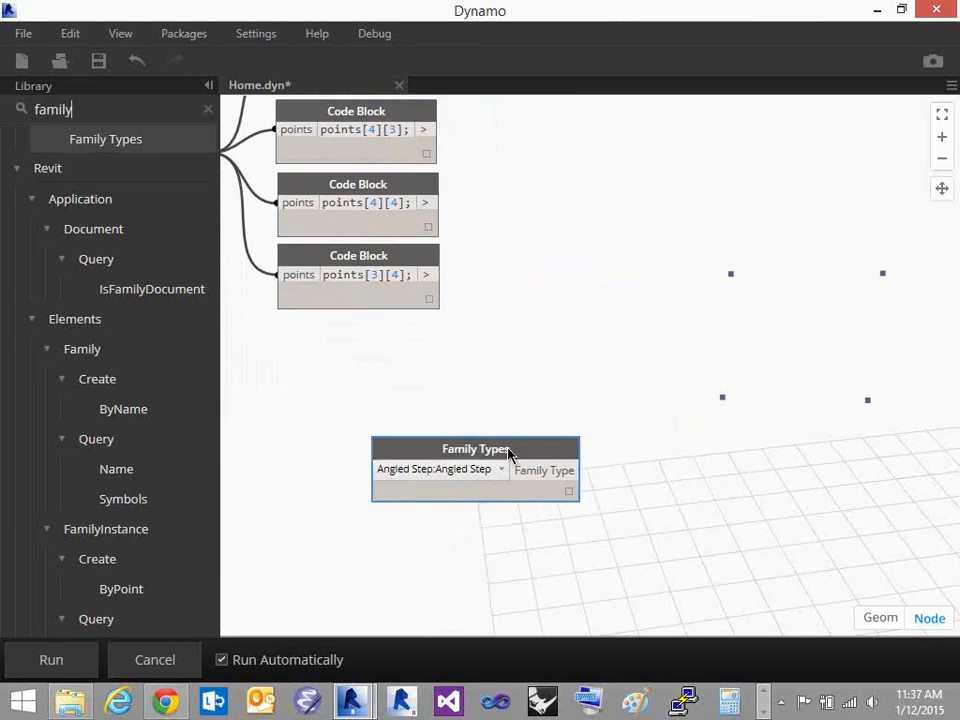
middle_drag(712, 525, 679, 514)
scroll(669, 407, down, 4)
scroll(683, 437, up, 1)
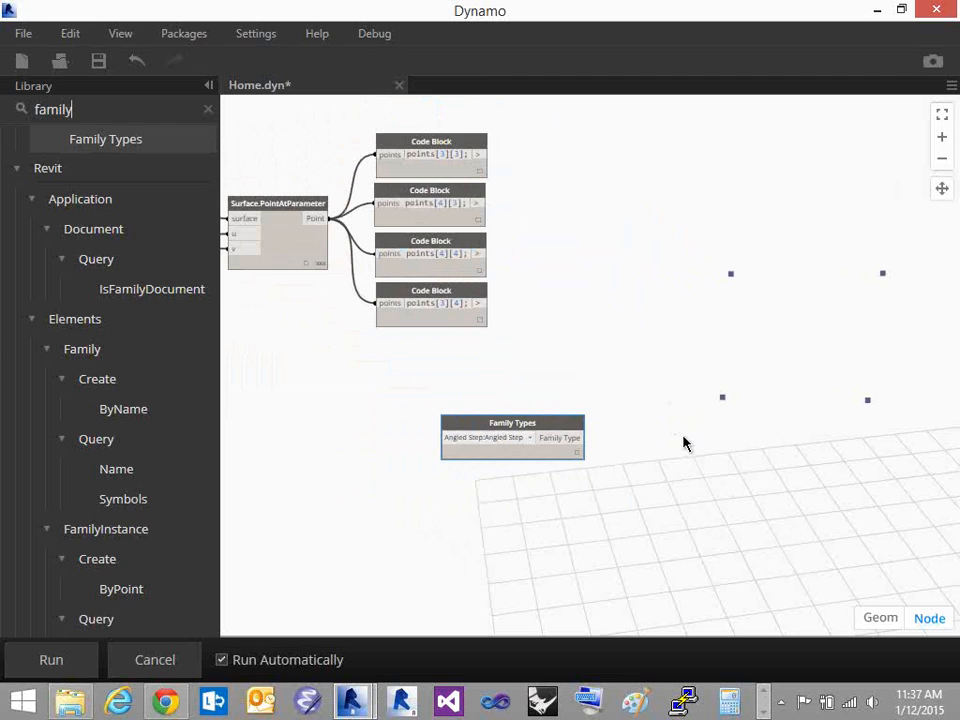
key(Escape)
Look over the types offered by the Family Types node without choosing one, and shift the node slightly
click(531, 443)
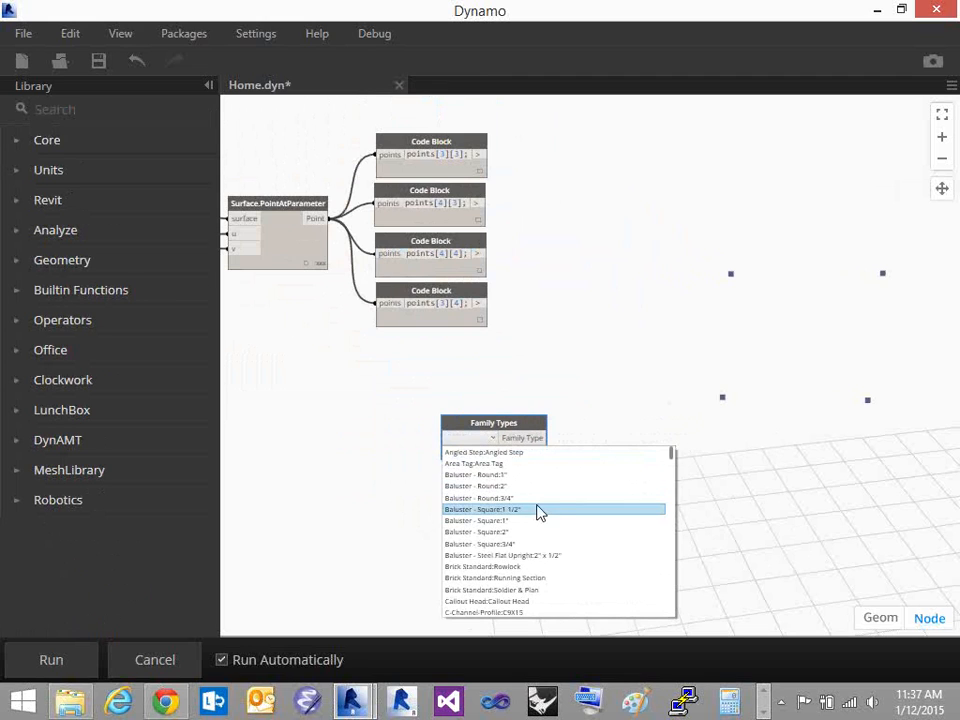
click(561, 401)
scroll(561, 401, up, 5)
middle_drag(541, 358, 677, 242)
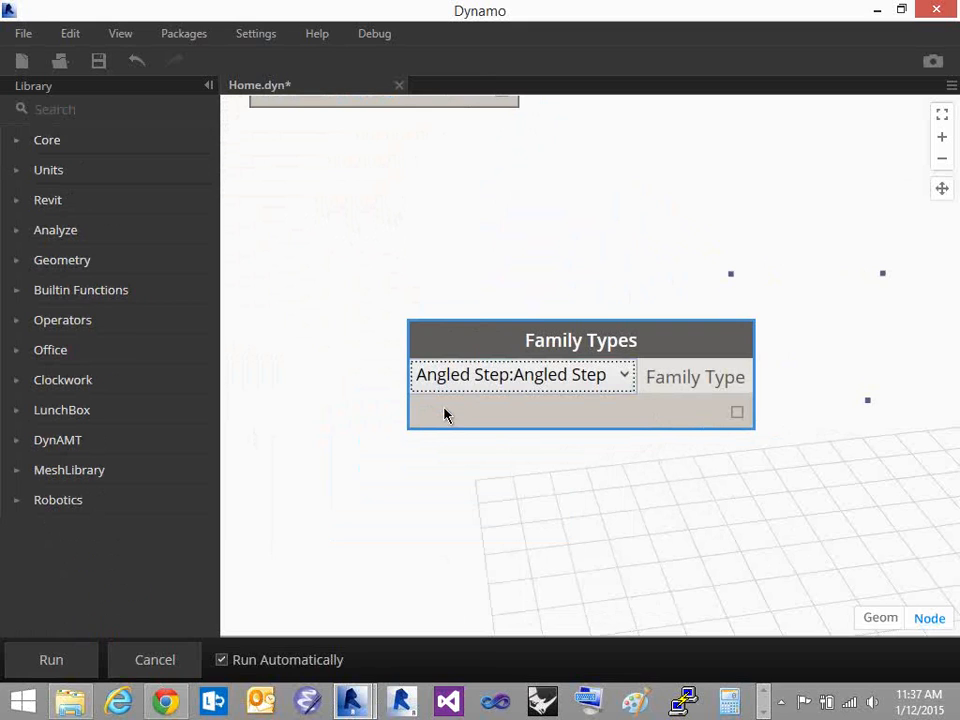
drag(602, 346, 531, 343)
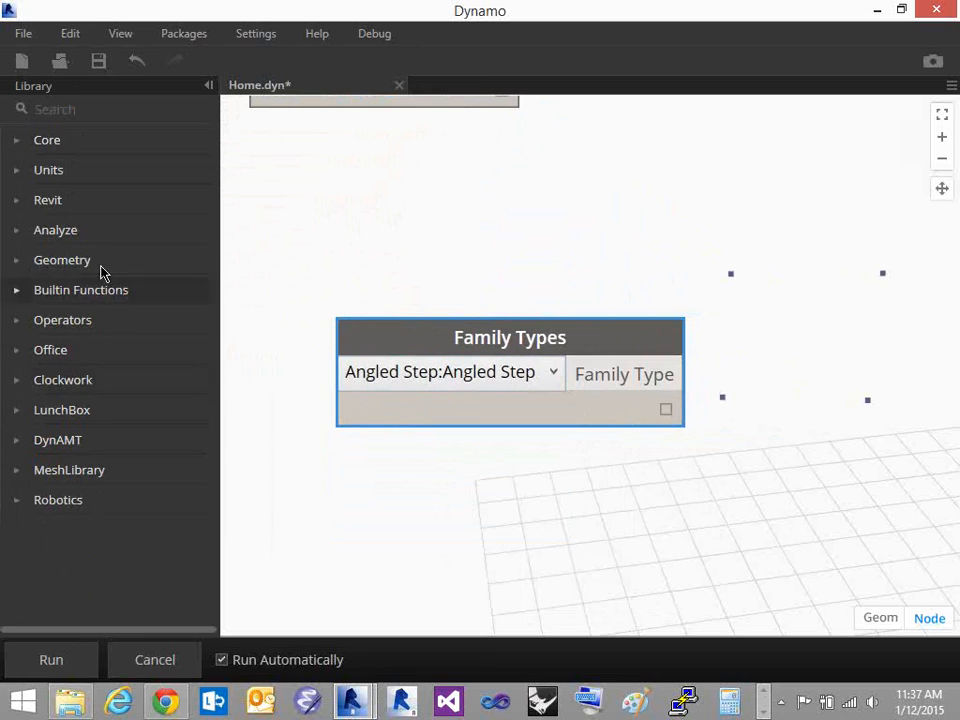
Look up where the Family Types node sits in the node library by browsing the Revit category and searching for "fami"
click(34, 203)
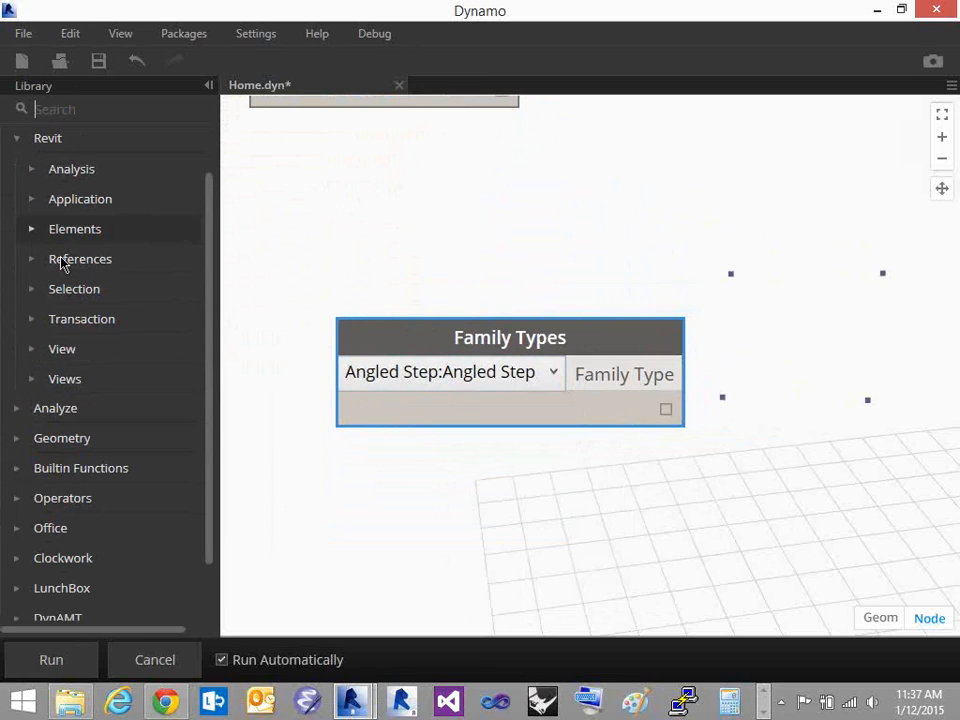
click(56, 139)
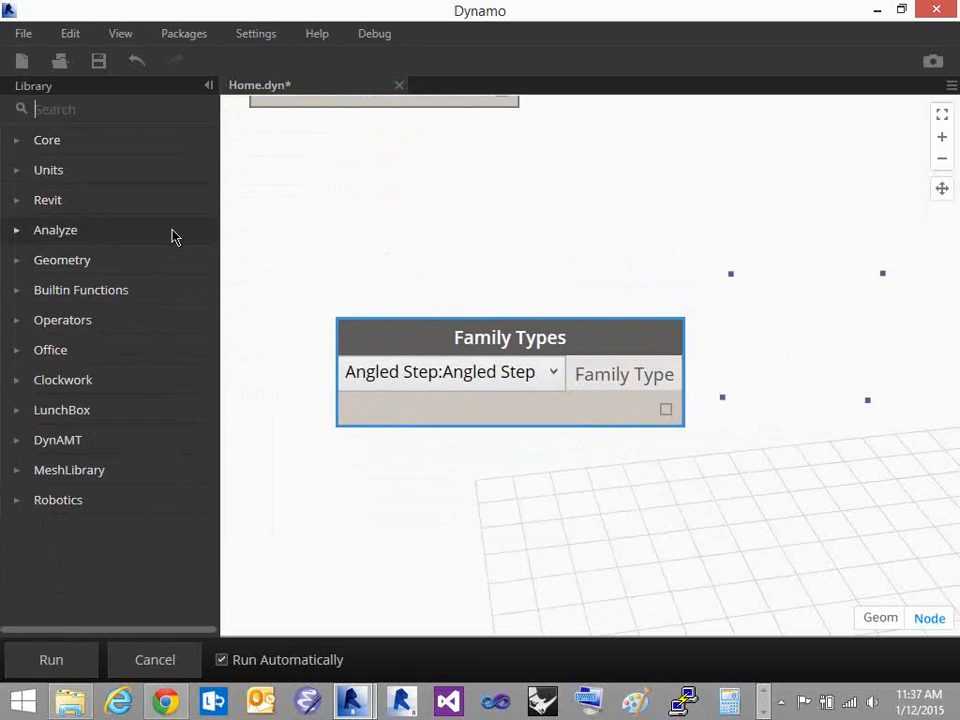
text(fam)
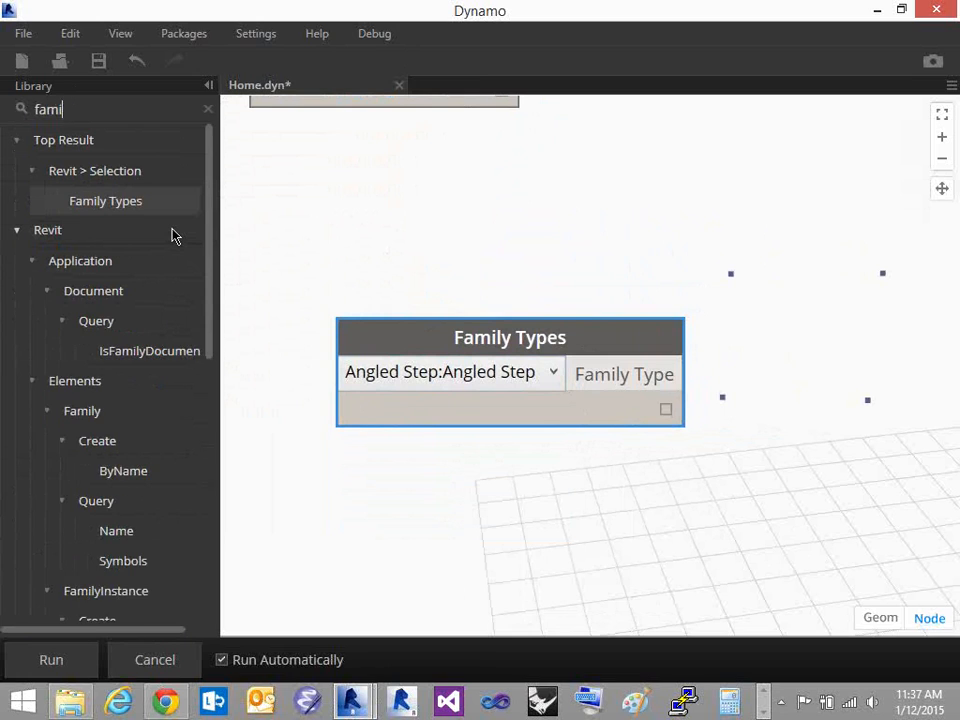
text(i)
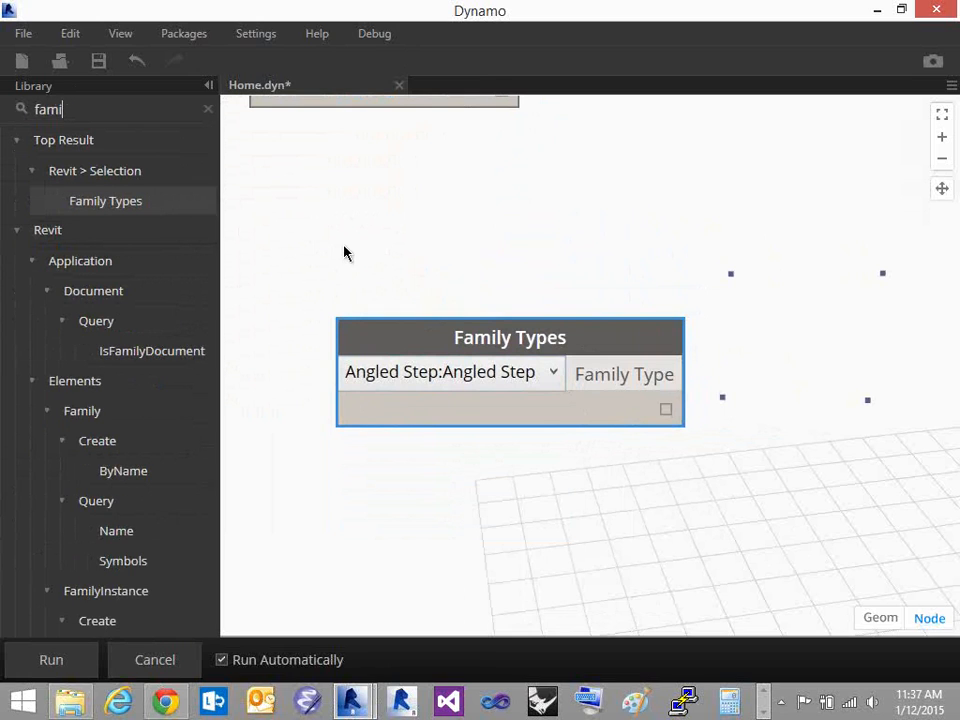
text(')
Choose Window:Window as the type in the Family Types node, nudge the node aside and deselect it
click(524, 370)
scroll(536, 300, down, 15)
scroll(524, 270, down, 1)
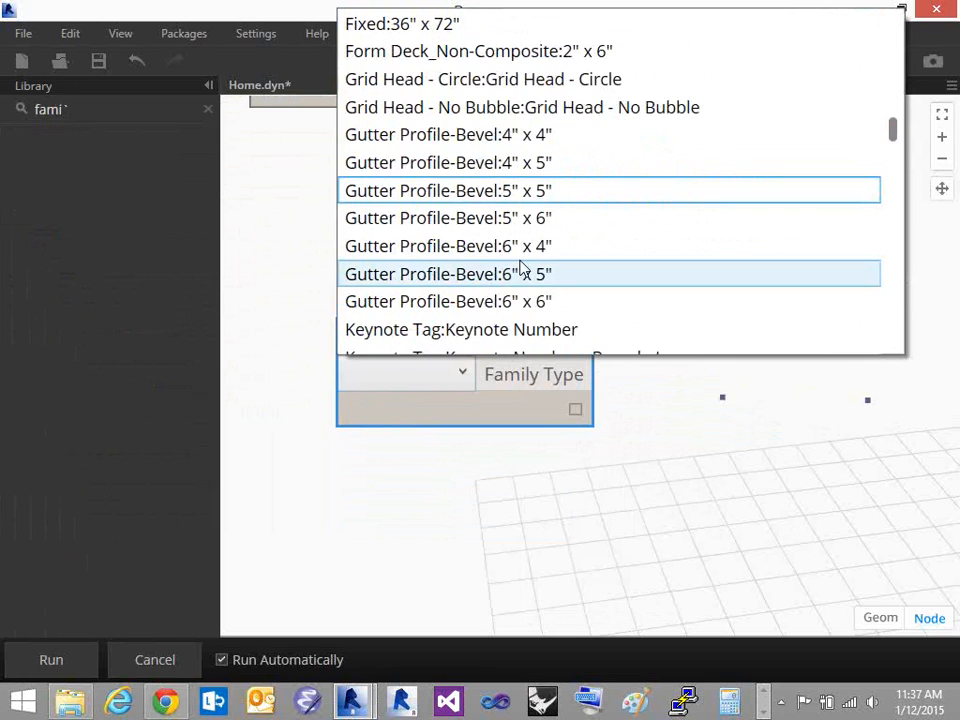
scroll(520, 266, down, 20)
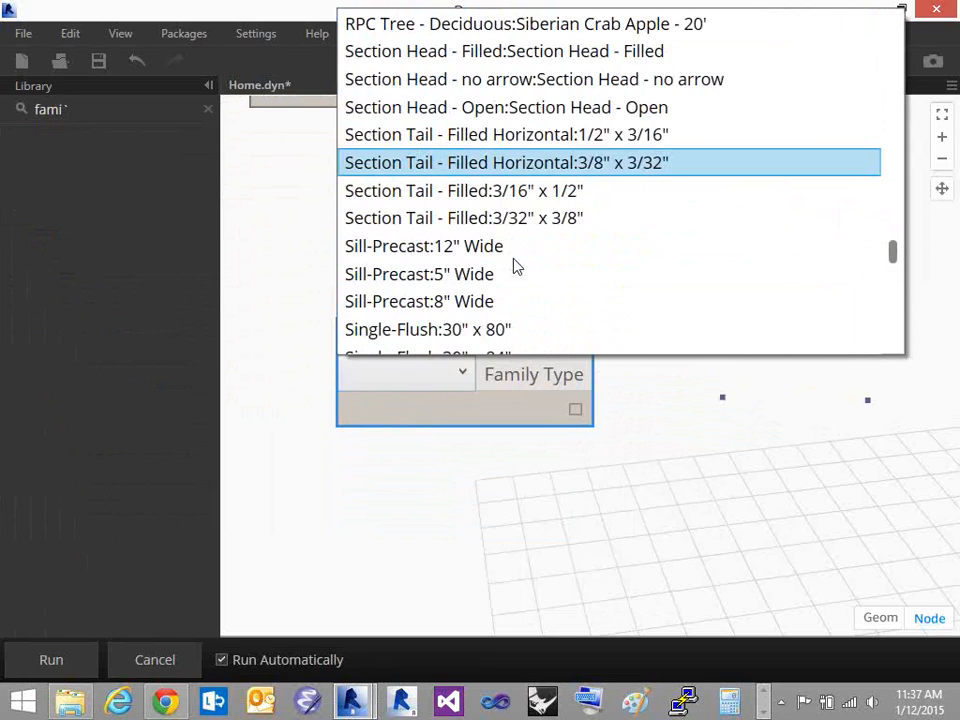
scroll(518, 265, down, 8)
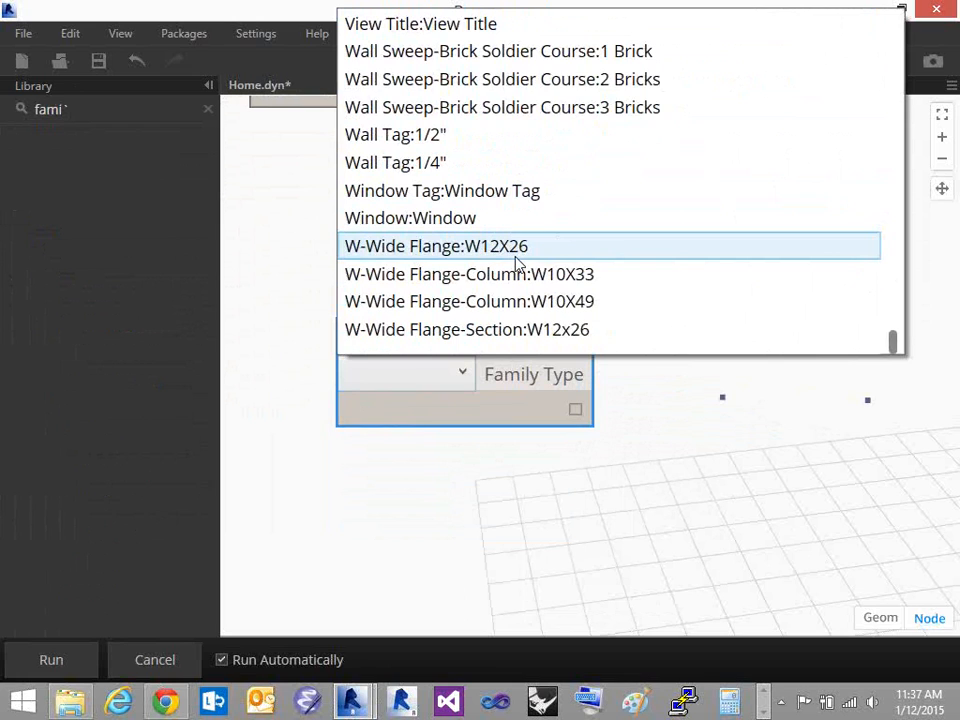
click(458, 220)
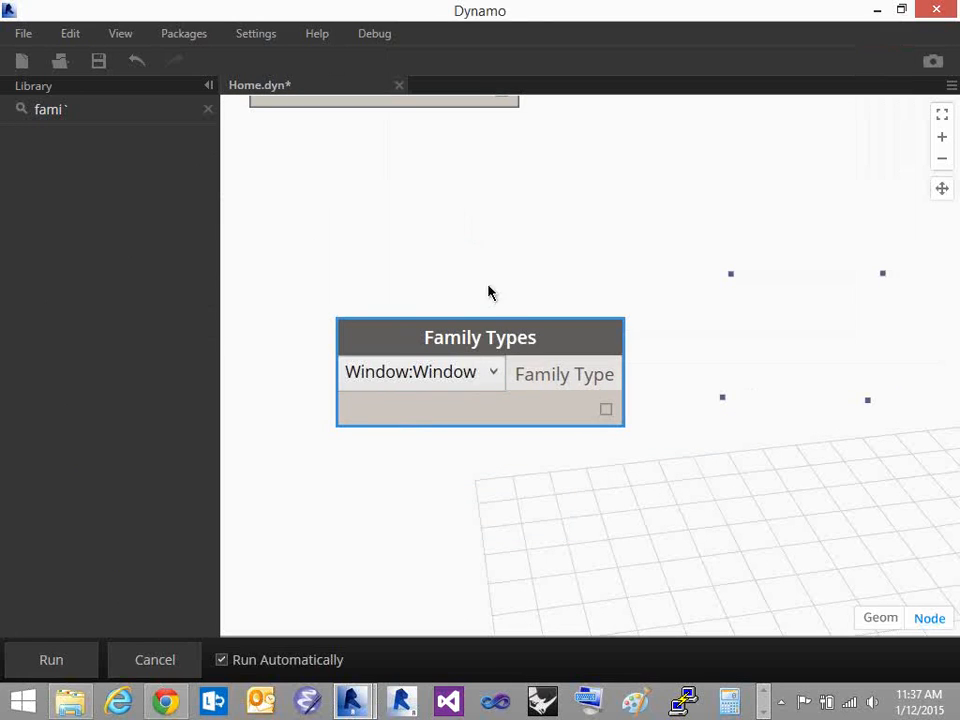
drag(491, 339, 462, 339)
click(610, 281)
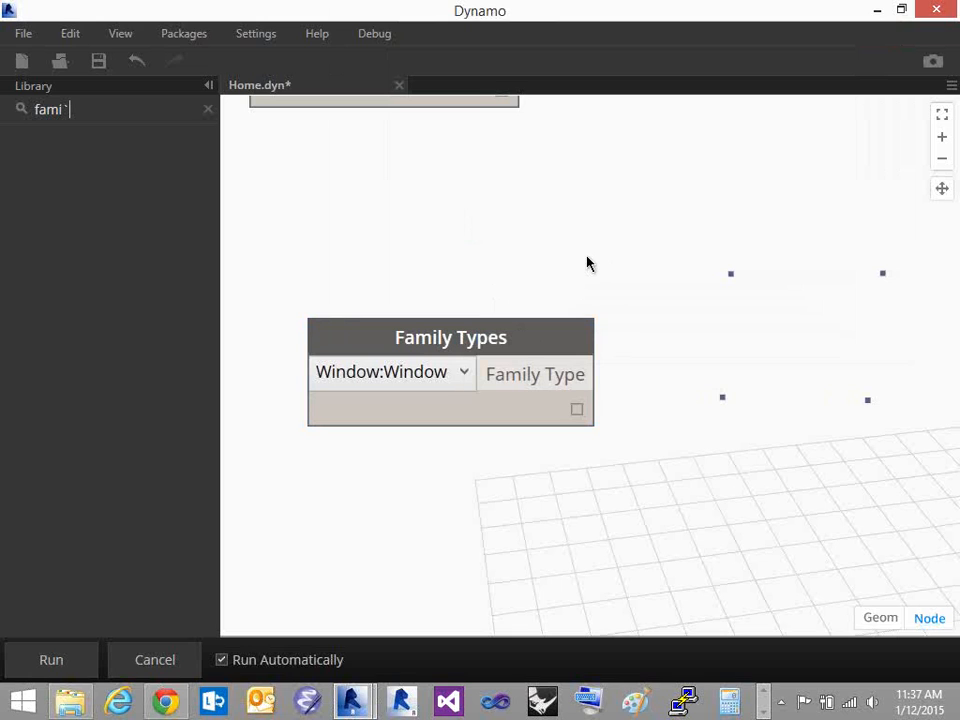
Search the node library for "adap" and add an AdaptiveComponent.ByPoints node beside the code blocks
scroll(620, 225, down, 3)
middle_drag(591, 270, 493, 341)
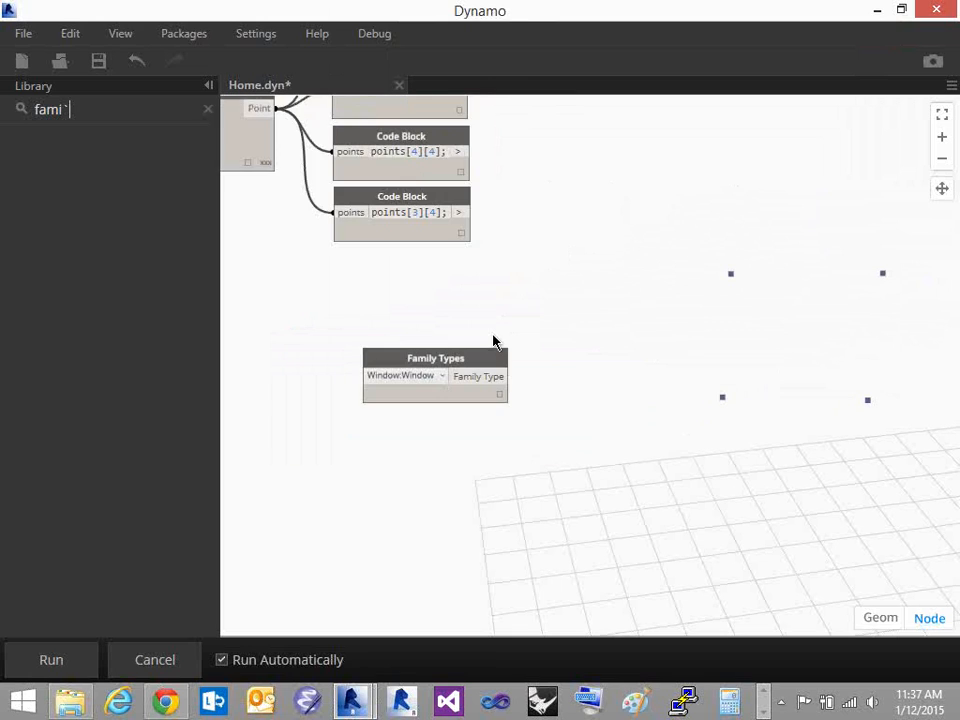
middle_drag(577, 235, 475, 340)
key(Escape)
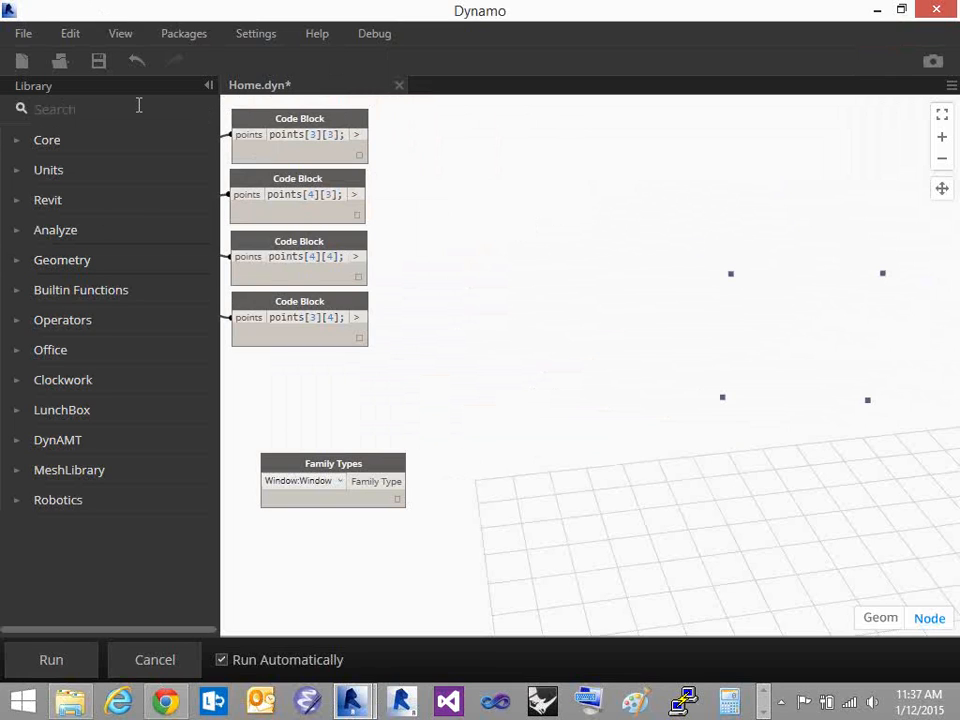
text(ad)
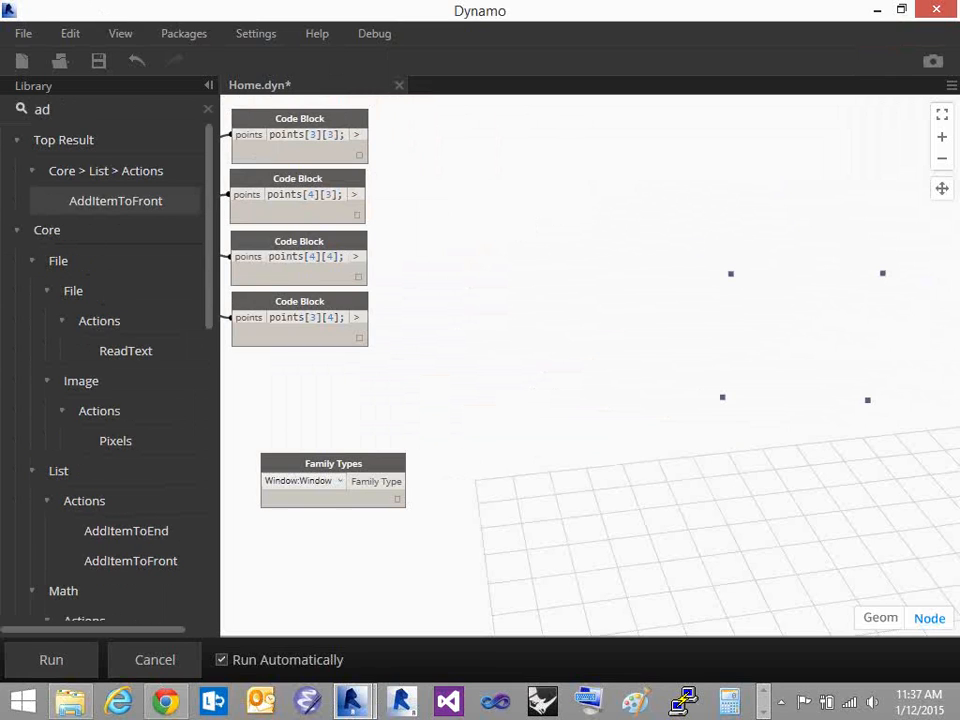
key(BackSpace)
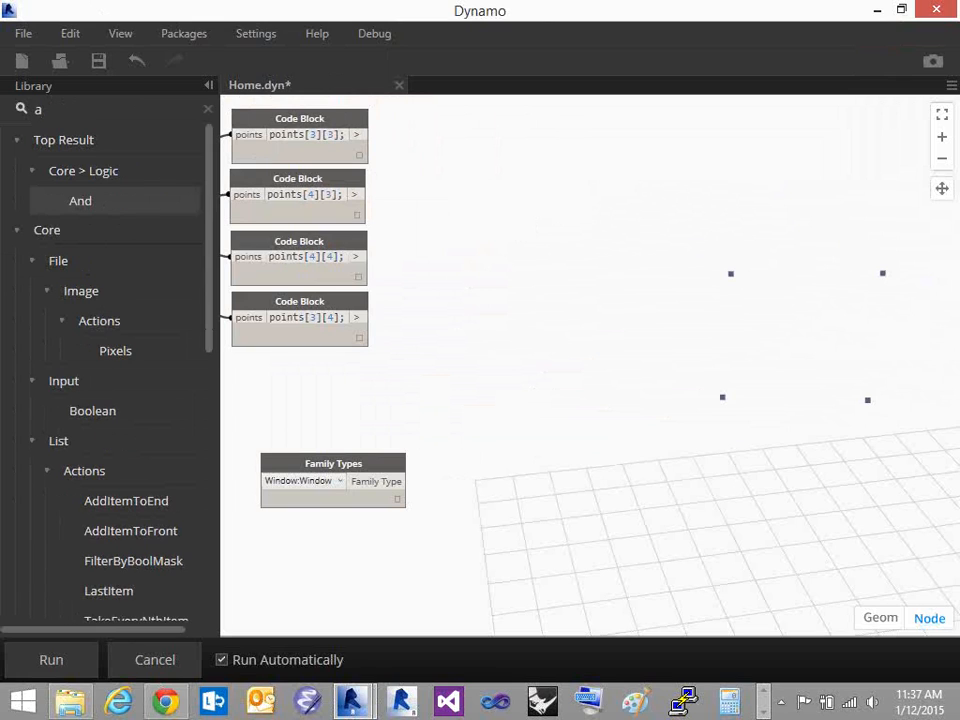
text(dap)
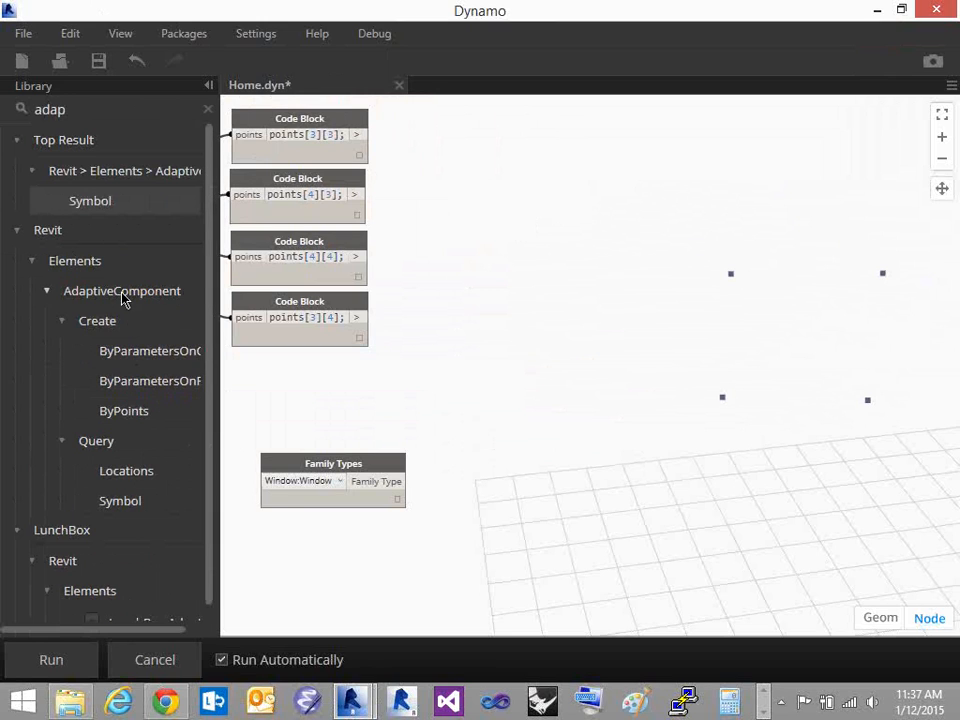
click(122, 411)
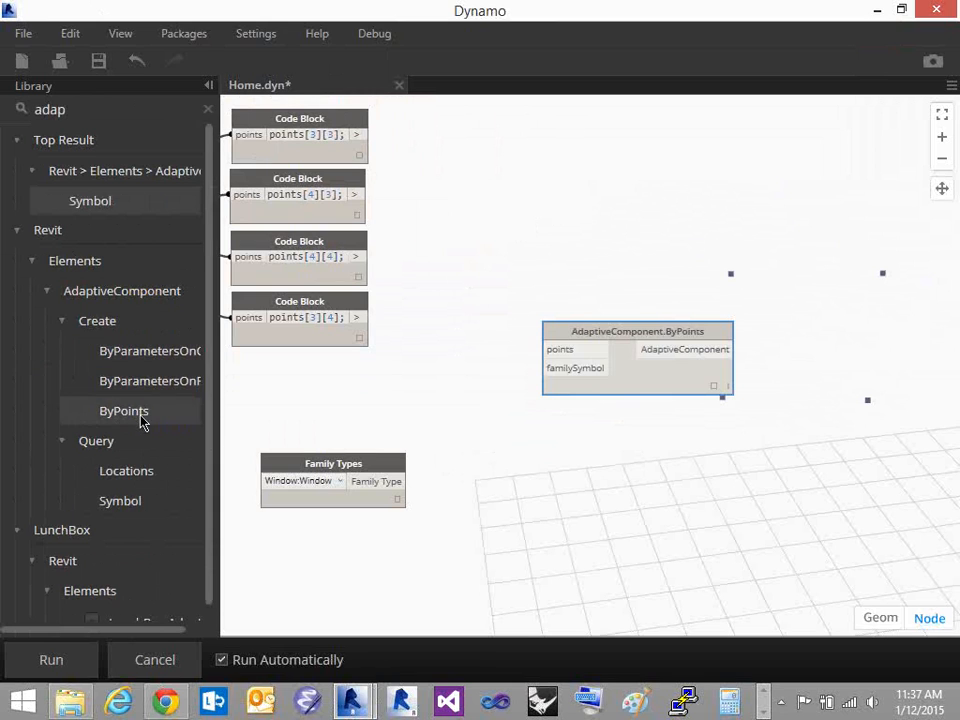
drag(599, 330, 605, 340)
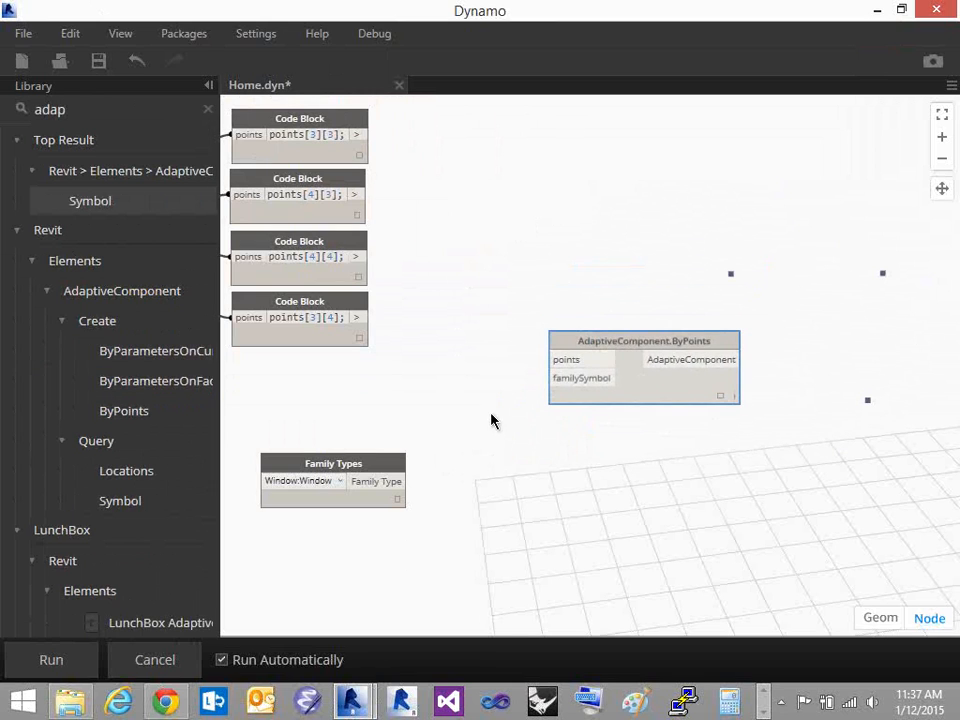
Select each of the four point code blocks in turn to check its corner point in the preview
middle_drag(451, 324, 399, 340)
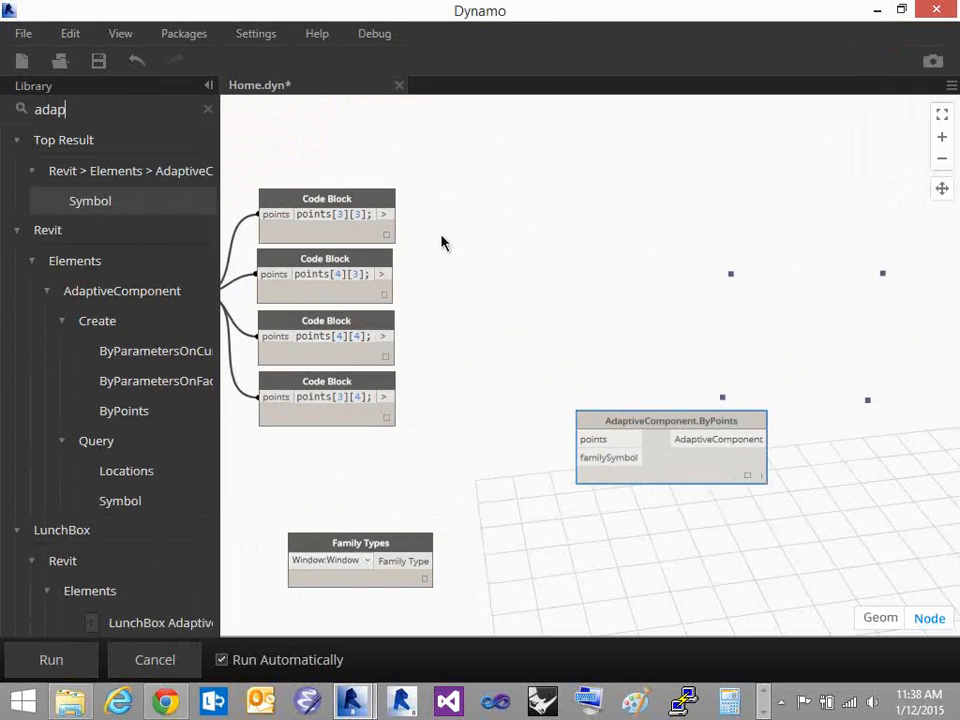
click(356, 199)
drag(356, 265, 359, 268)
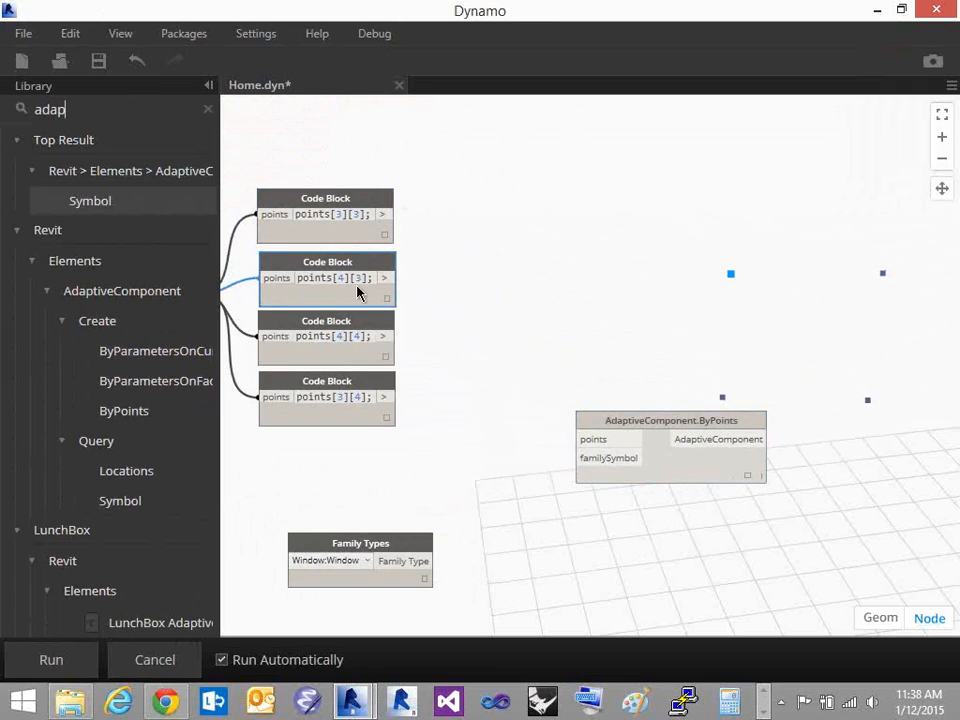
click(358, 328)
click(366, 397)
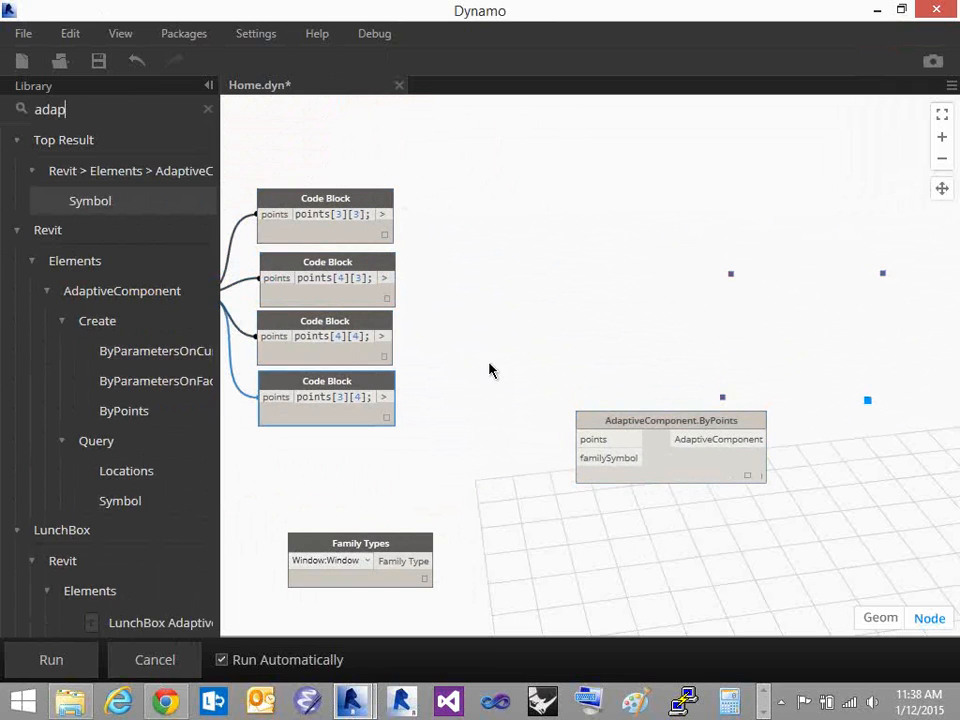
Move the Family Types node closer beneath the code blocks and the AdaptiveComponent.ByPoints node up and farther away from them
drag(393, 570, 402, 512)
drag(678, 422, 729, 265)
click(619, 374)
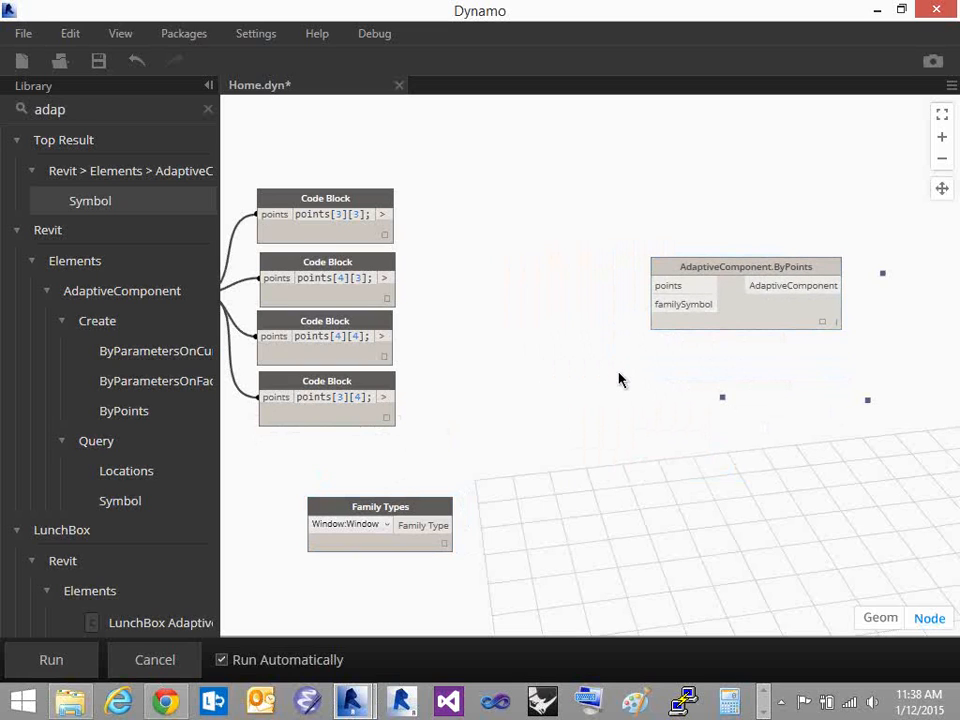
Connect the Window family type to the familySymbol input, and add a four-input List.Create node beside the code blocks
drag(420, 523, 668, 305)
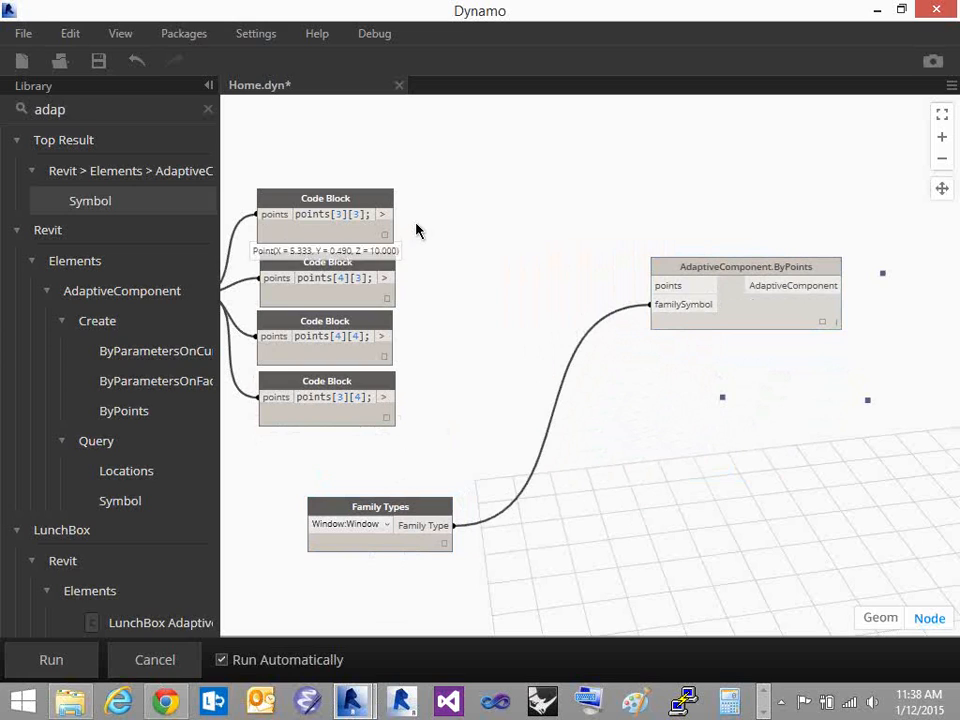
key(Escape)
text(list.cr)
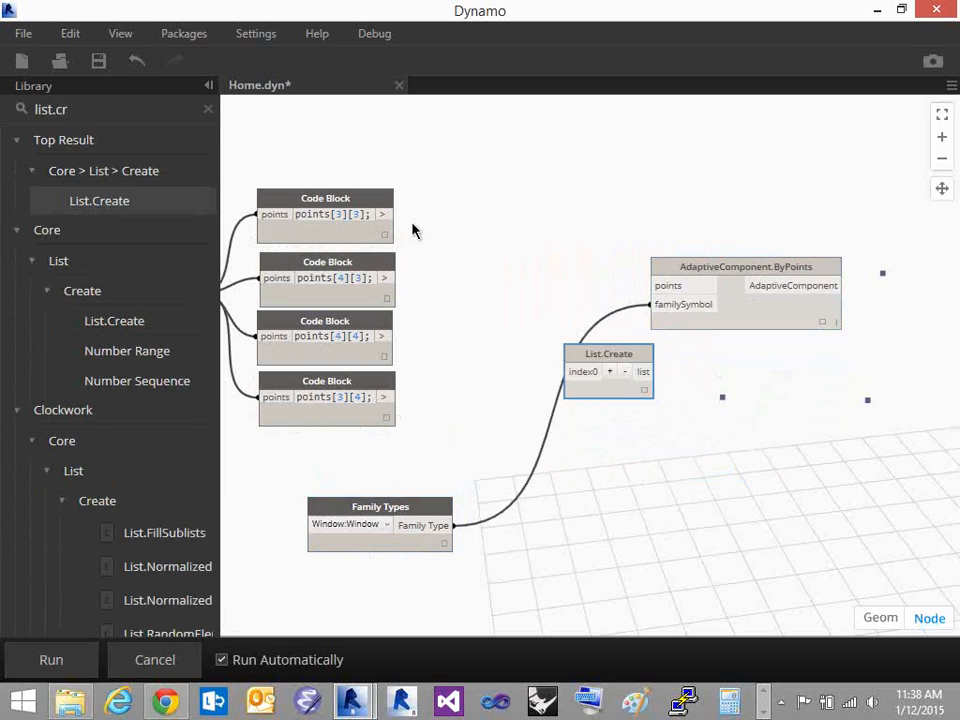
click(609, 371)
click(609, 371)
click(609, 371)
drag(609, 354, 499, 225)
Wire the four point code blocks in order into List.Create's index0 to index3, and its list into AdaptiveComponent.ByPoints' points input
click(394, 214)
click(476, 244)
click(394, 278)
click(476, 262)
click(392, 336)
click(476, 281)
click(395, 397)
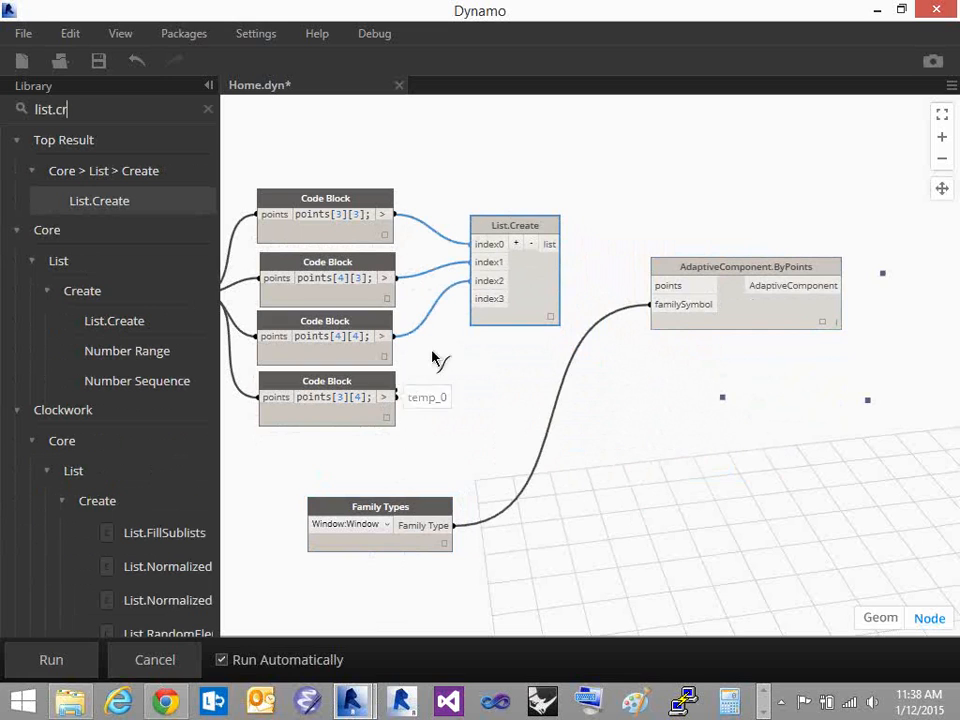
click(476, 298)
click(556, 244)
click(660, 286)
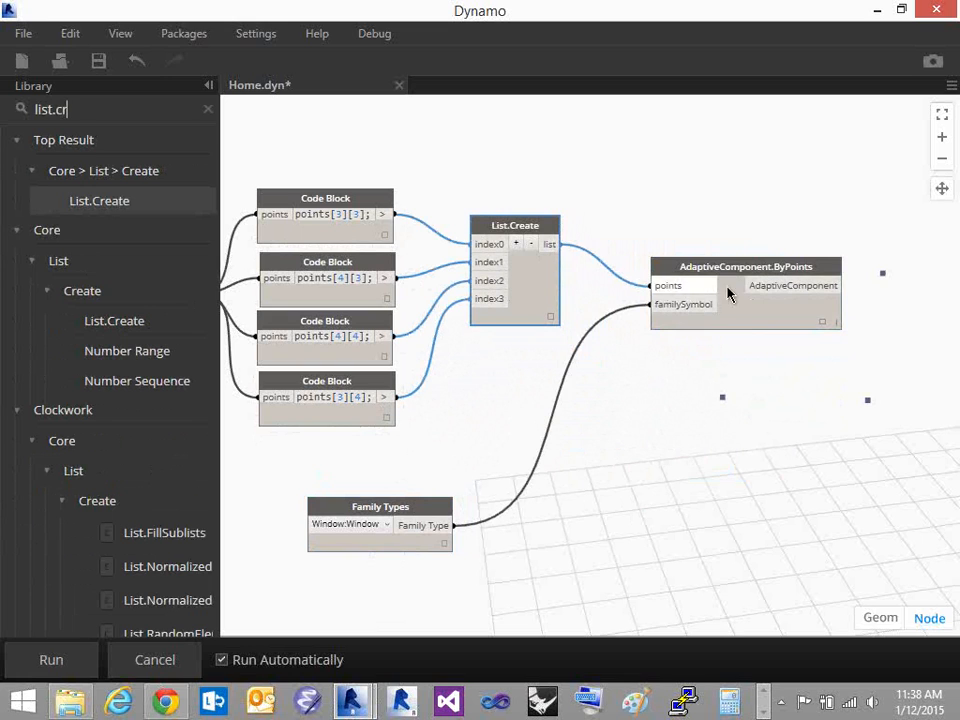
Switch to the Revit project, orbit the 3D view around the placed panels and display them with a shaded visual style
middle_drag(776, 396, 583, 370)
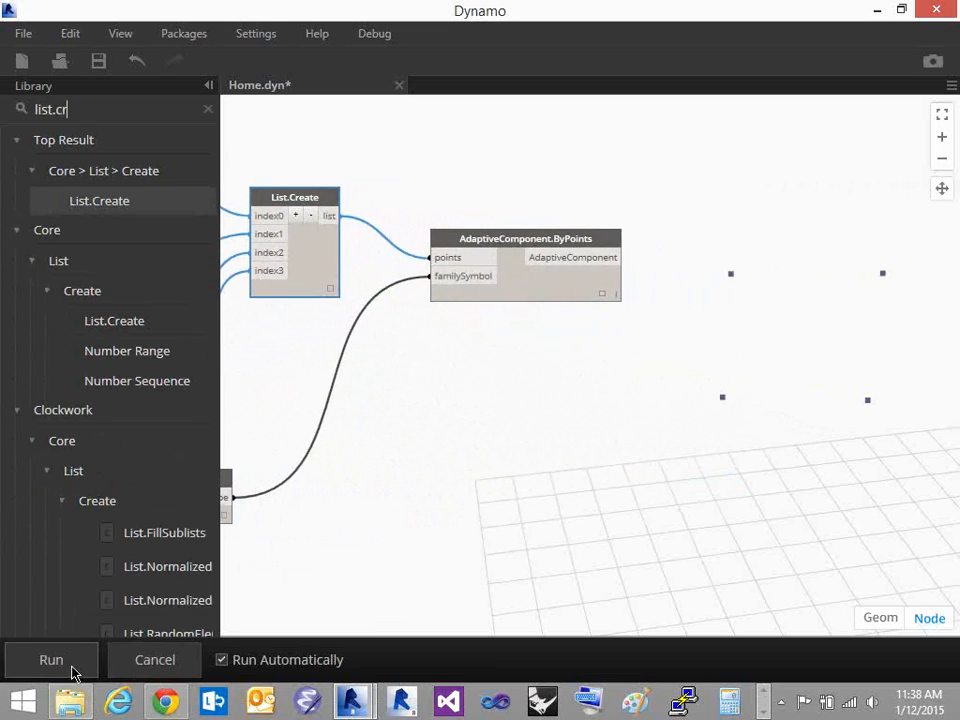
click(879, 12)
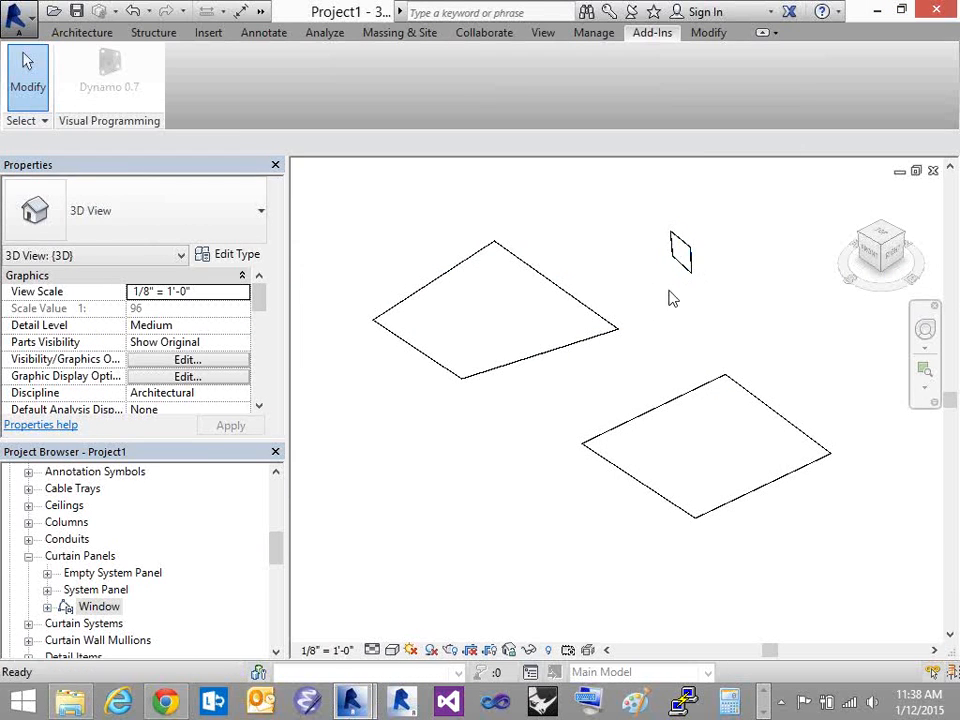
shift+middle_drag(690, 311, 729, 285)
shift+middle_drag(619, 304, 480, 317)
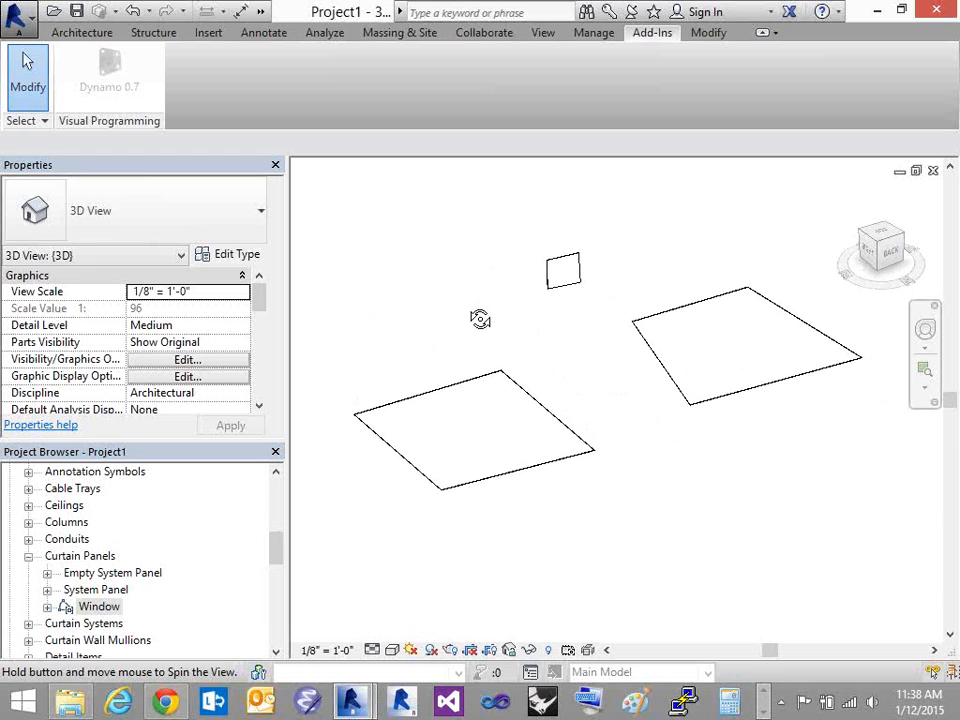
shift+middle_drag(587, 321, 475, 341)
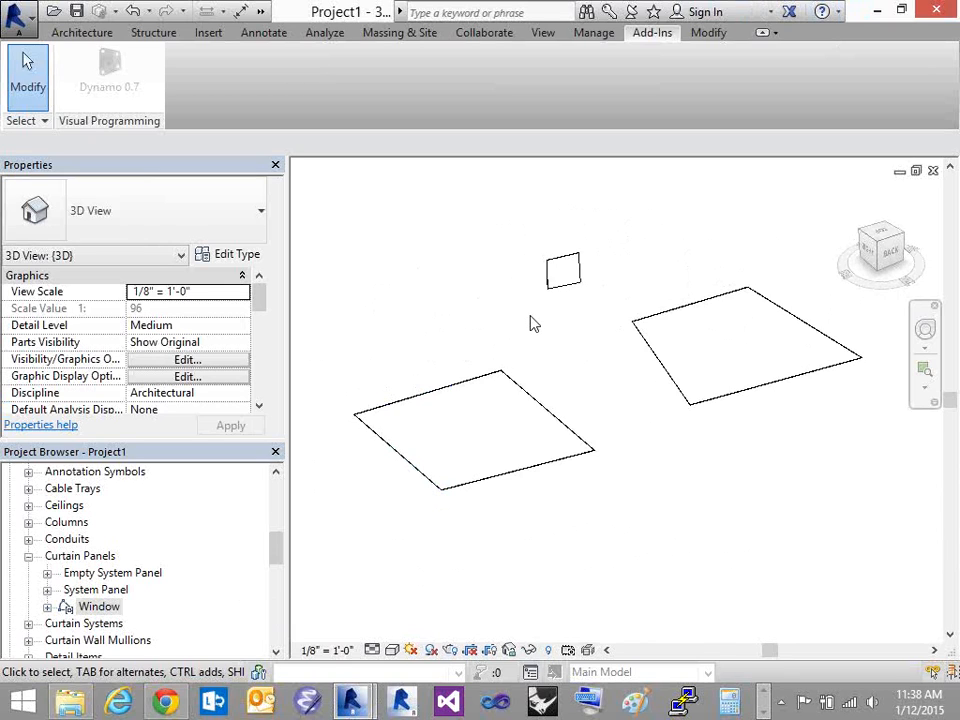
click(392, 650)
click(432, 577)
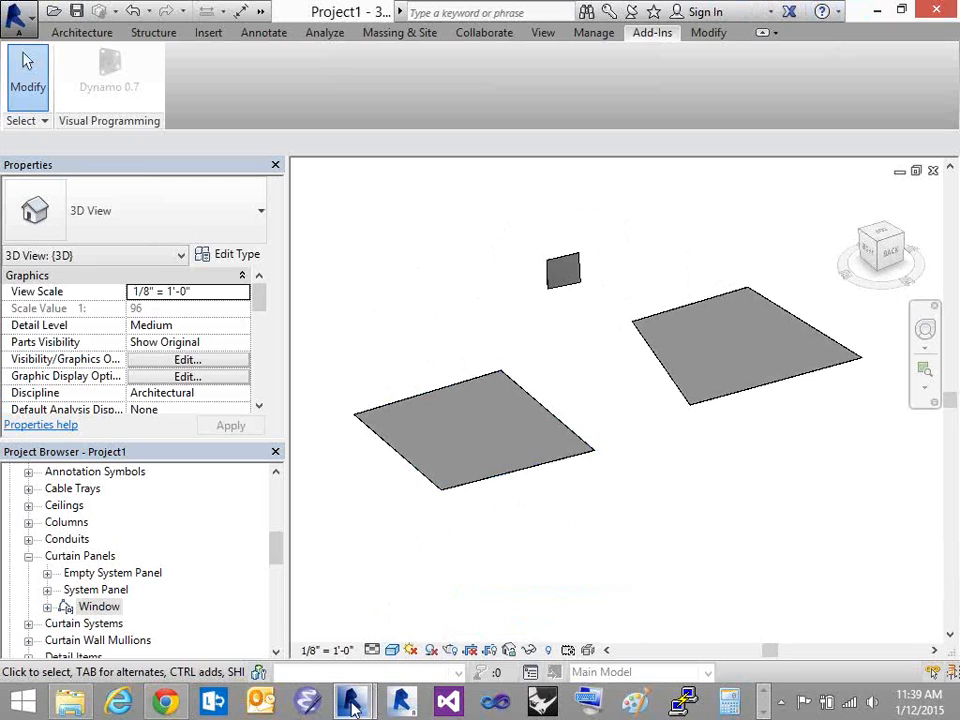
Switch back to Dynamo and turn on the preview of the Surface.PointAtParameter node
mouse_move(352, 700)
click(458, 587)
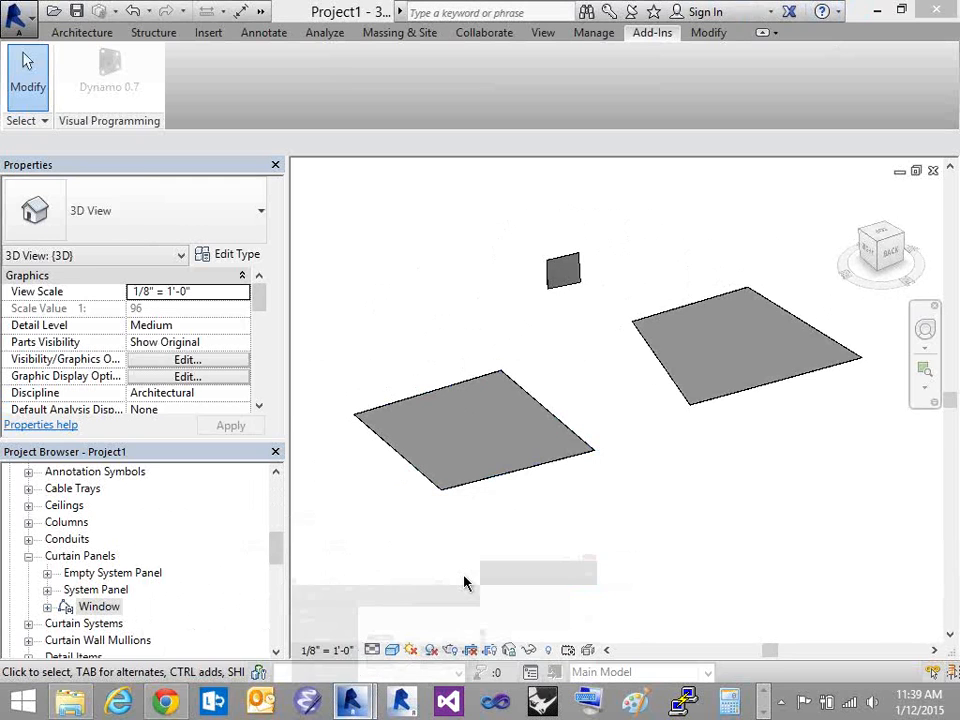
key(Escape)
scroll(496, 389, down, 8)
right_drag(495, 389, 486, 422)
scroll(486, 423, down, 4)
middle_drag(490, 430, 668, 470)
middle_drag(572, 450, 677, 470)
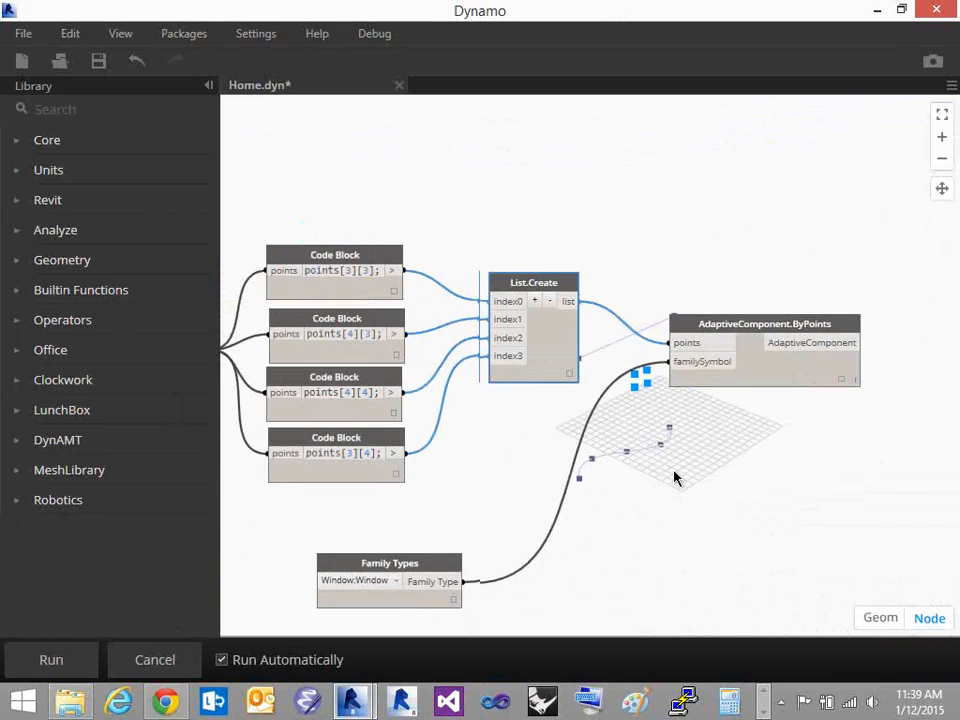
scroll(424, 279, down, 2)
middle_drag(345, 234, 583, 219)
right_click(427, 319)
click(476, 378)
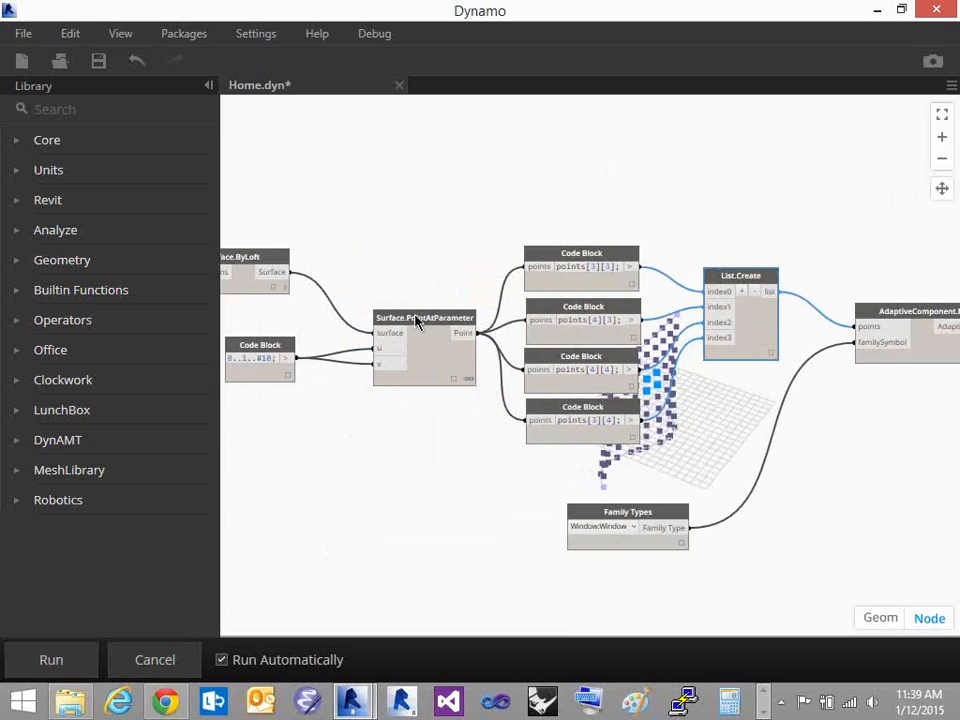
Turn on the preview of the Surface.ByLoft node and orbit the background view to inspect the lofted surface
middle_drag(365, 255, 459, 257)
right_click(336, 261)
click(380, 311)
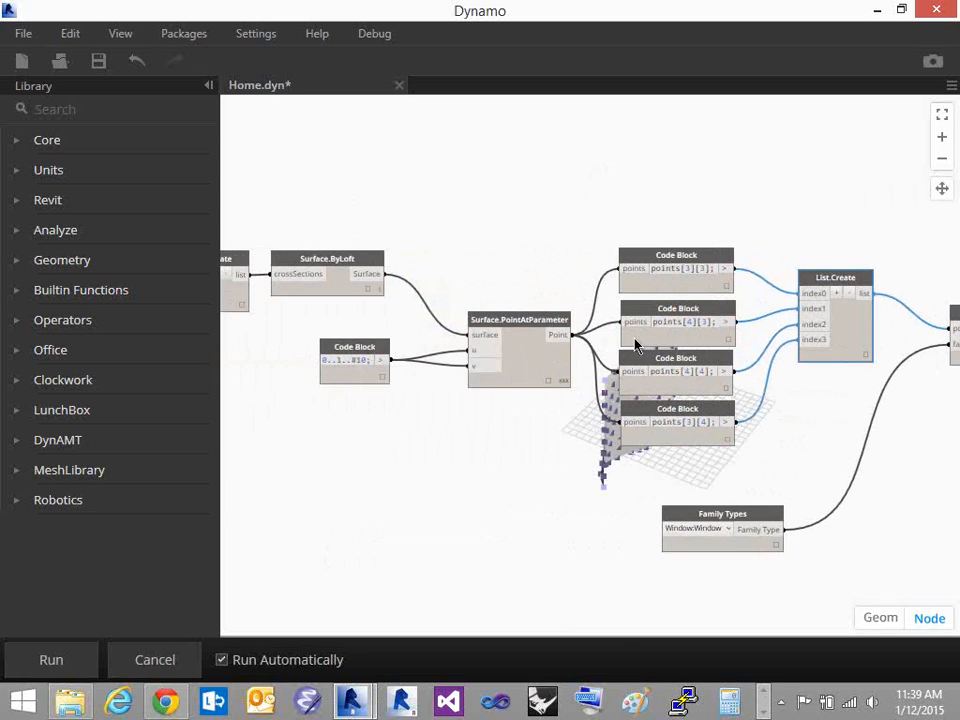
right_drag(784, 421, 594, 482)
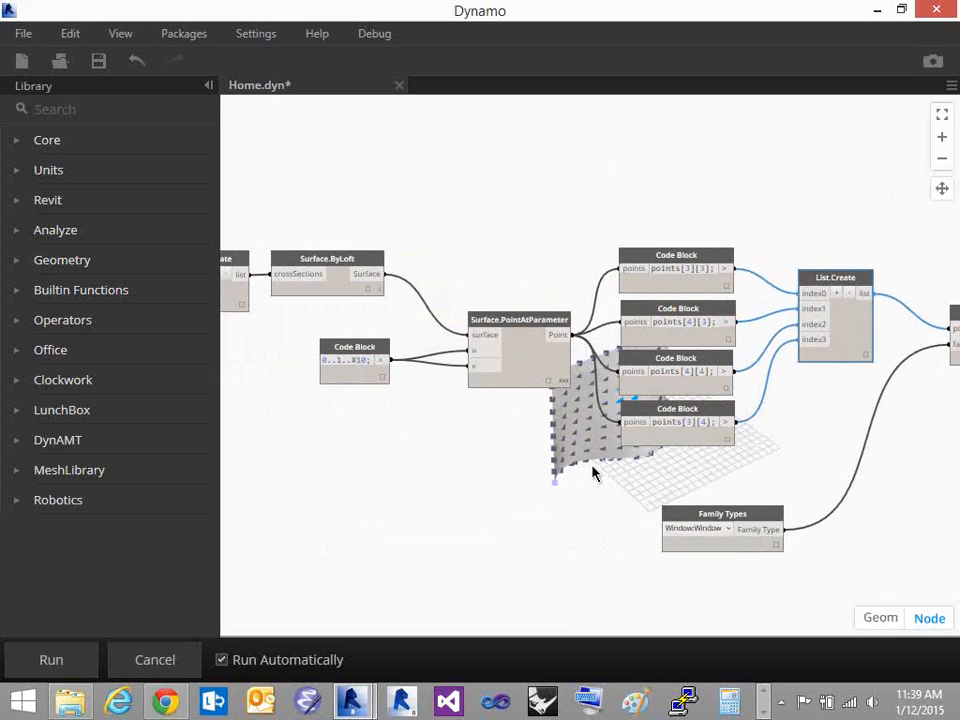
middle_drag(619, 477, 422, 438)
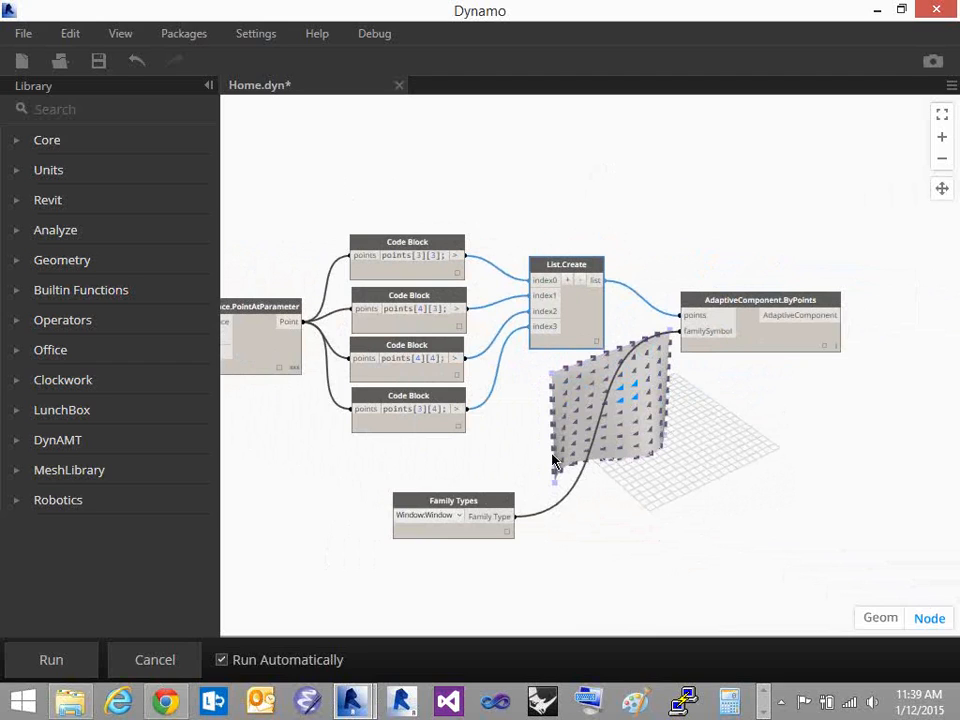
Check the placed panels in Revit, return to Dynamo and review the class outline document in Chrome
click(876, 11)
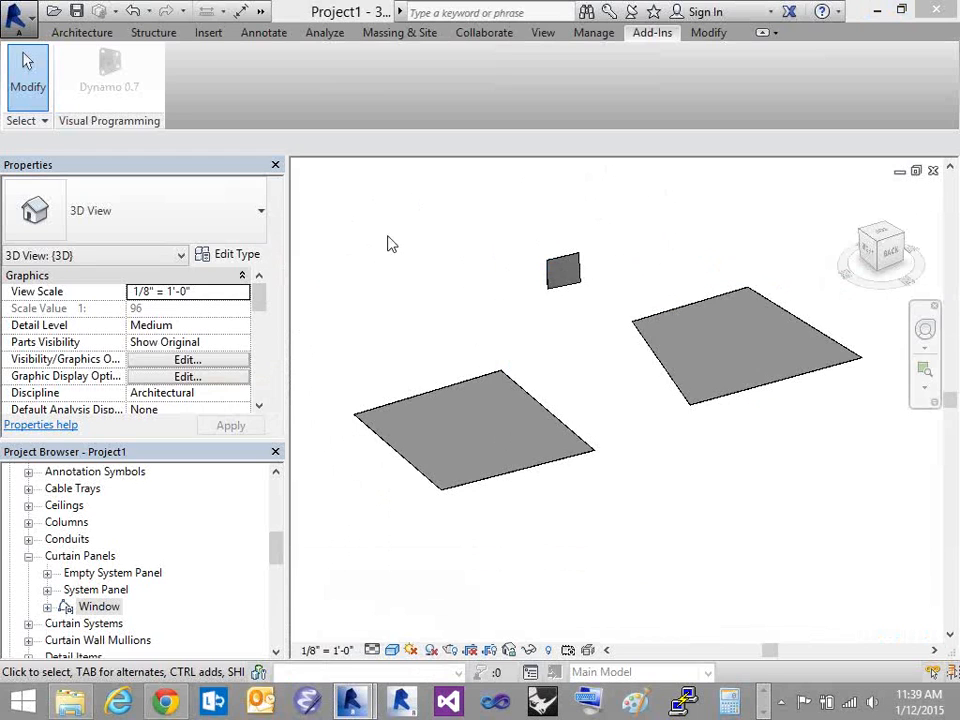
mouse_move(351, 706)
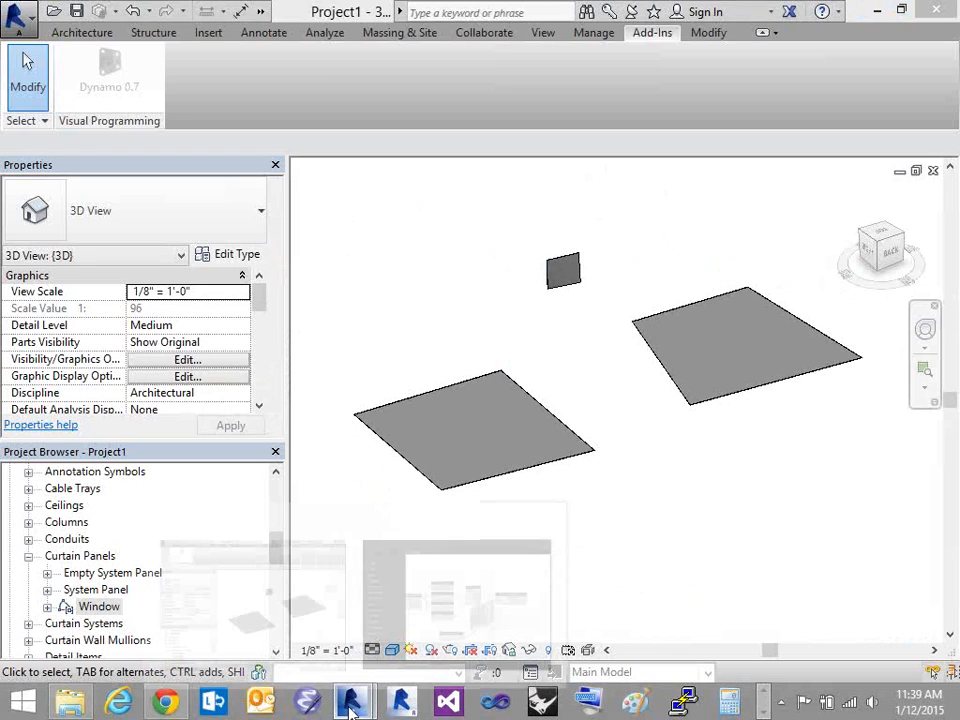
click(456, 600)
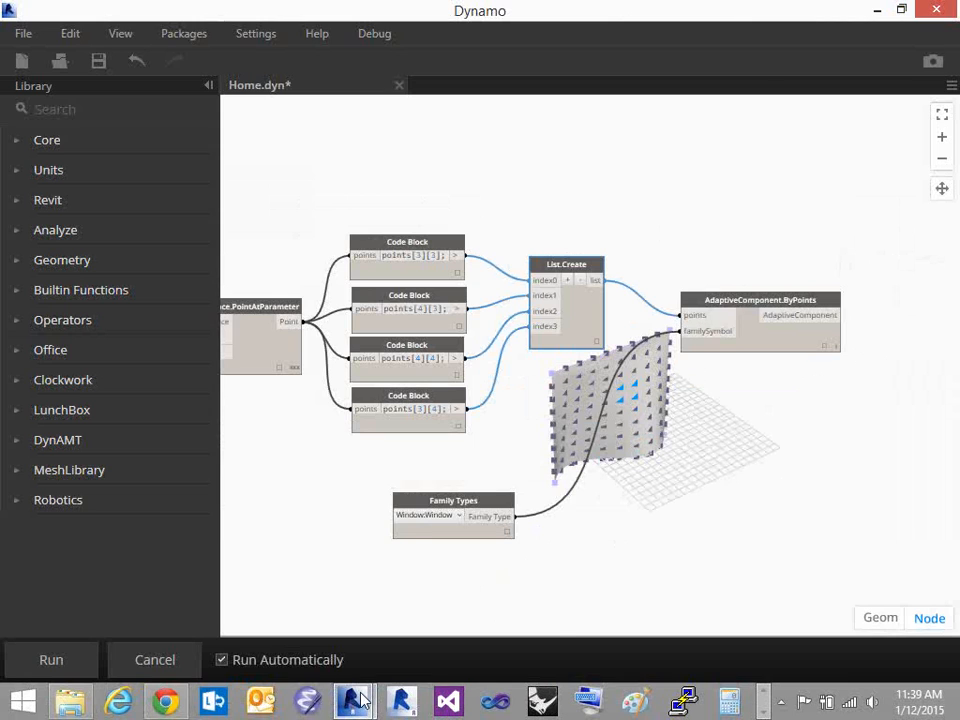
mouse_move(351, 702)
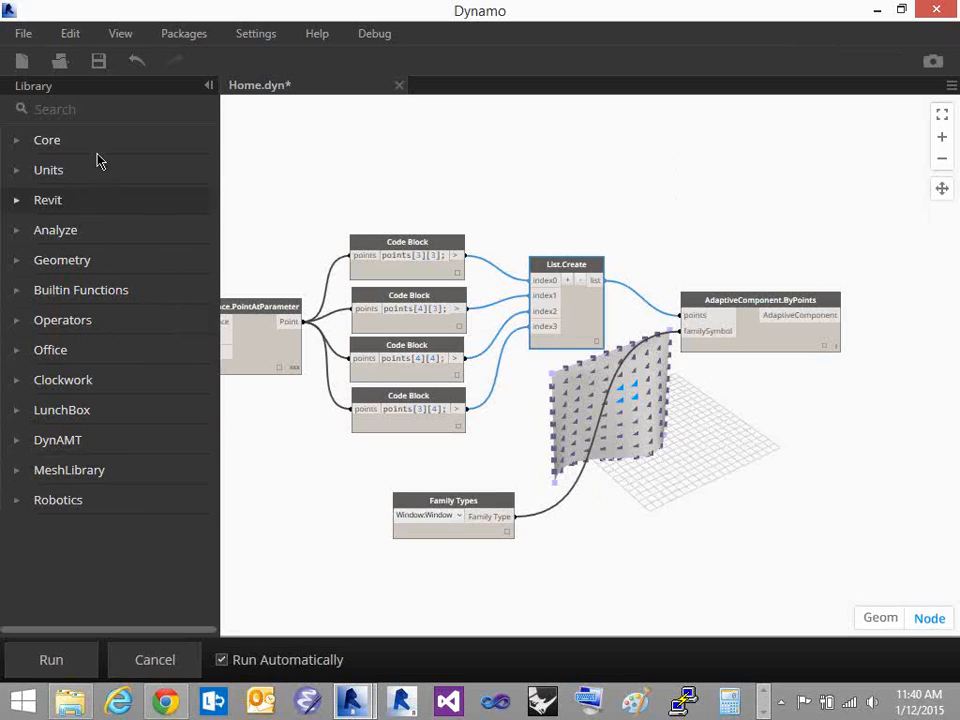
click(161, 704)
scroll(470, 430, down, 4)
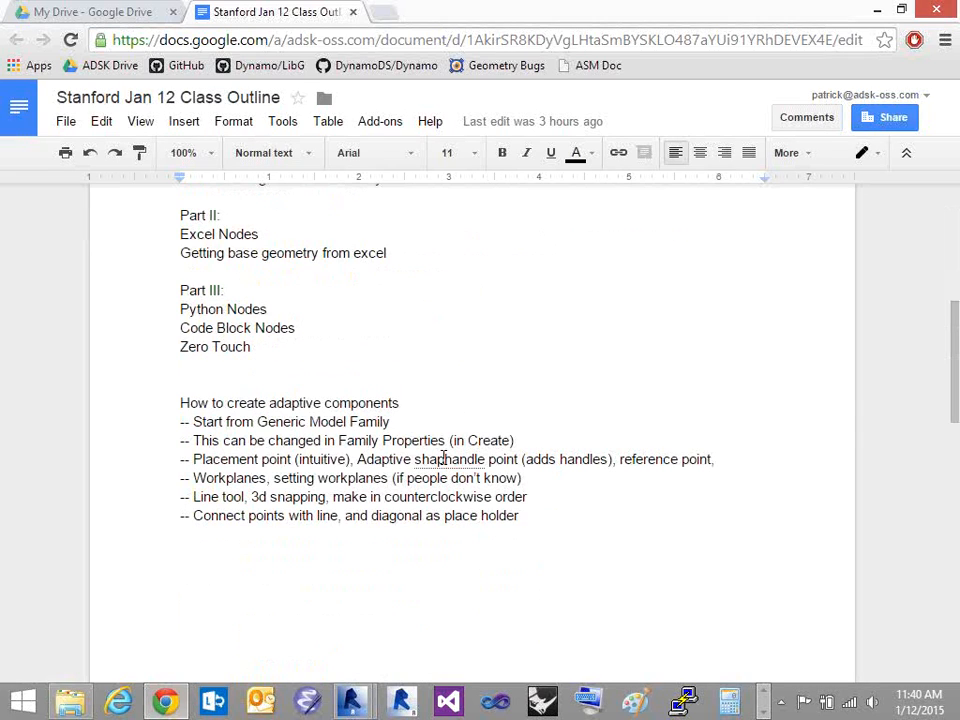
scroll(375, 523, up, 3)
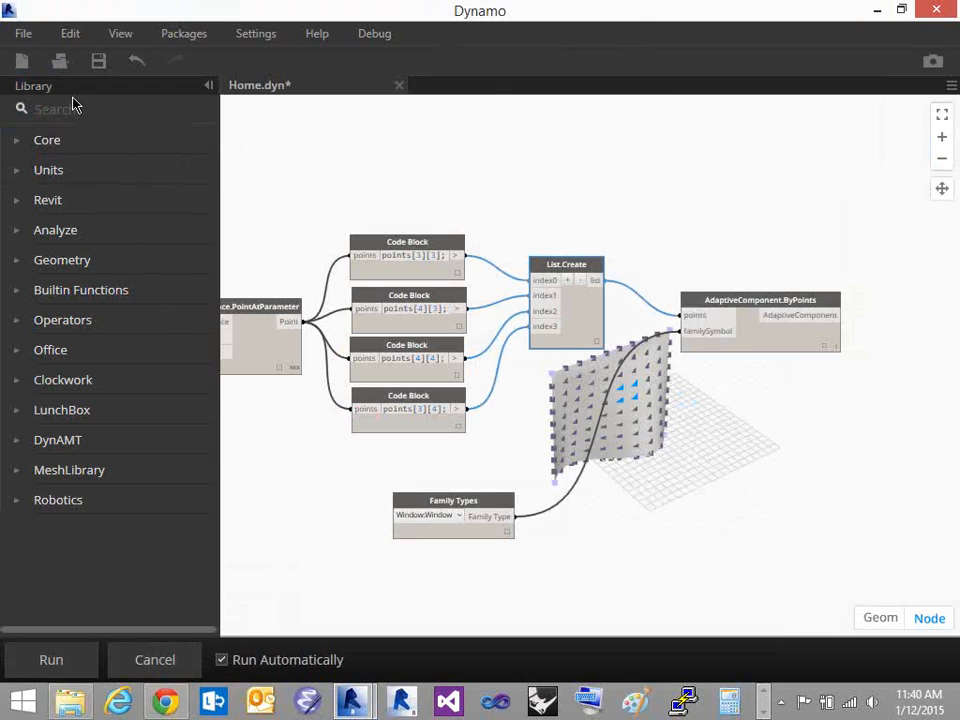
Open Dynamo's online package search, reposition its window while it syncs and minimize it
click(189, 36)
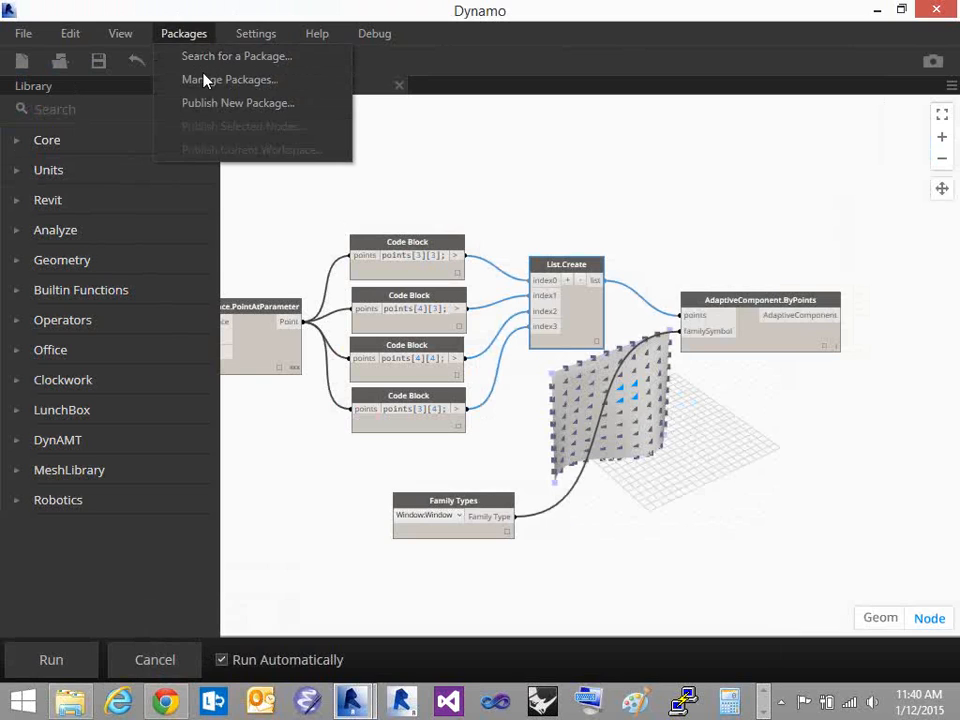
click(200, 60)
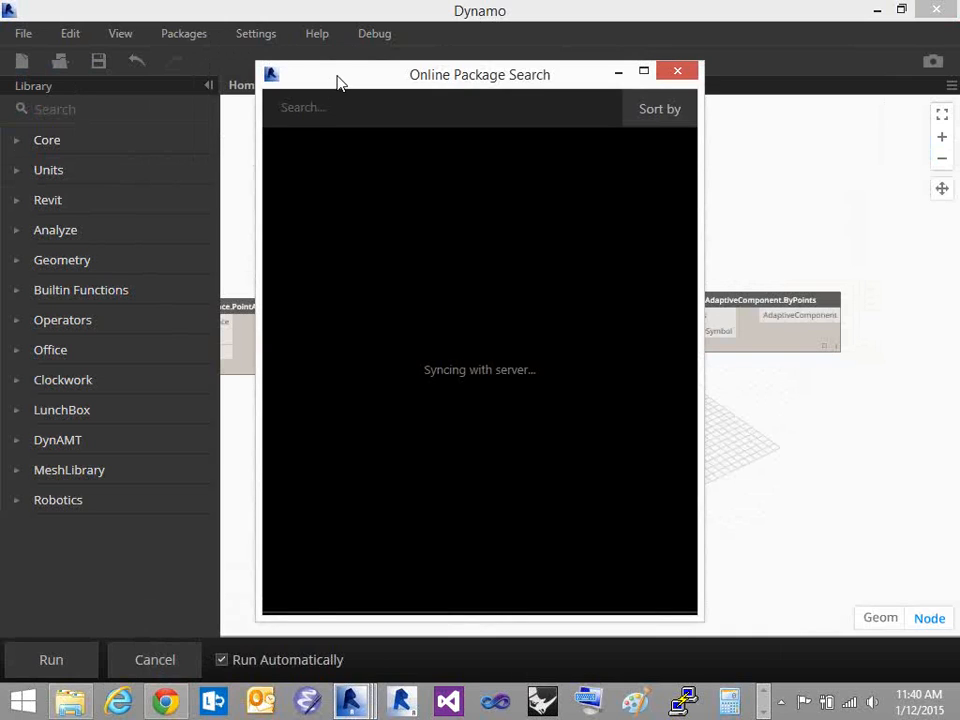
drag(349, 81, 376, 67)
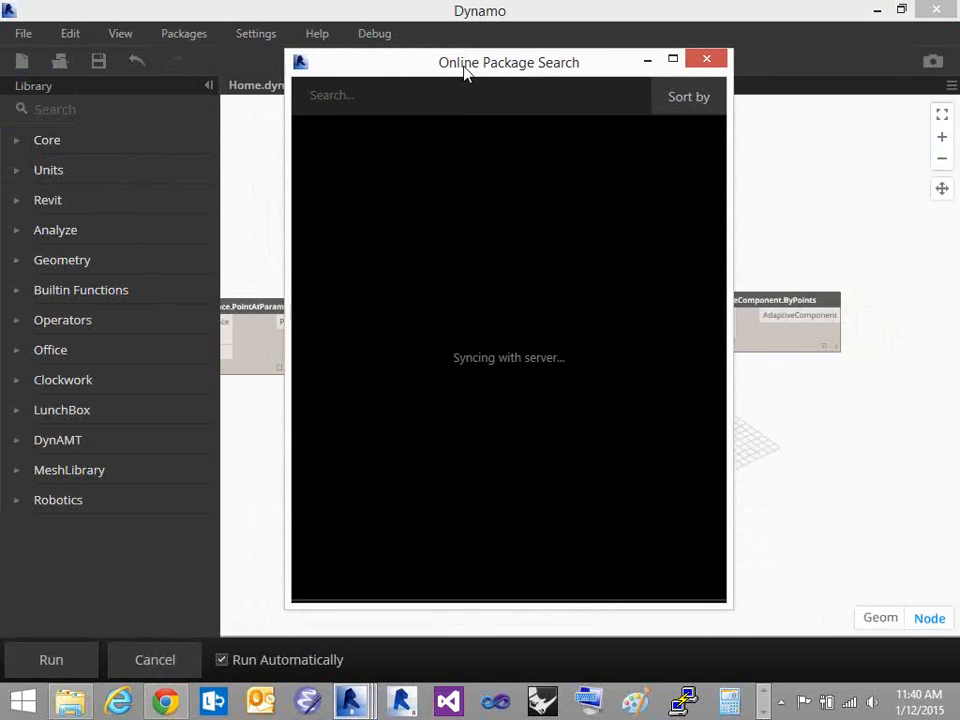
drag(441, 70, 466, 74)
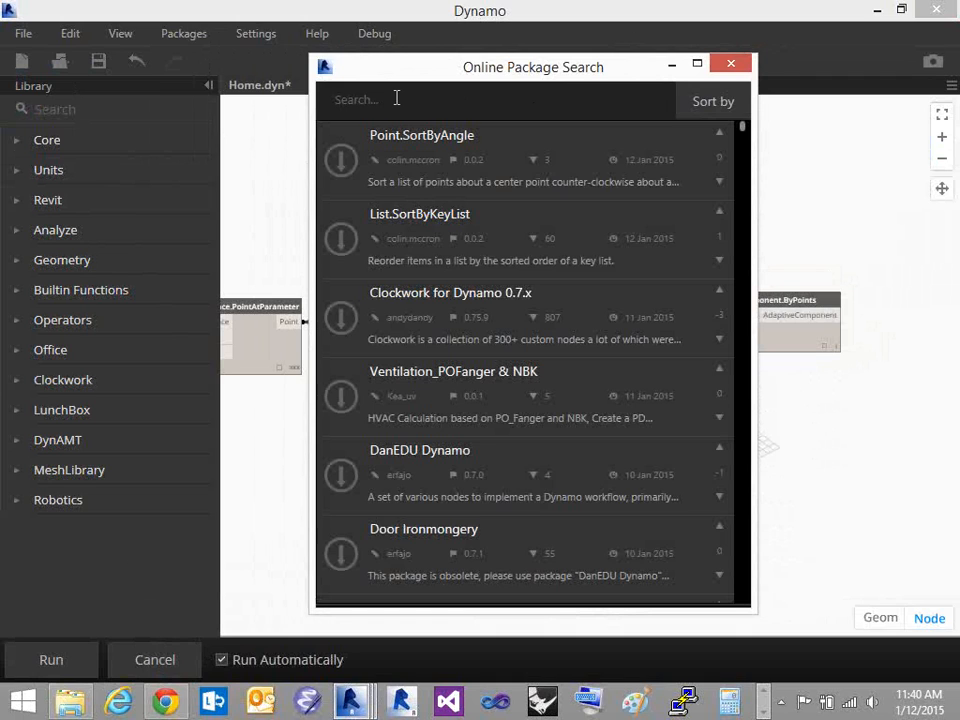
click(671, 64)
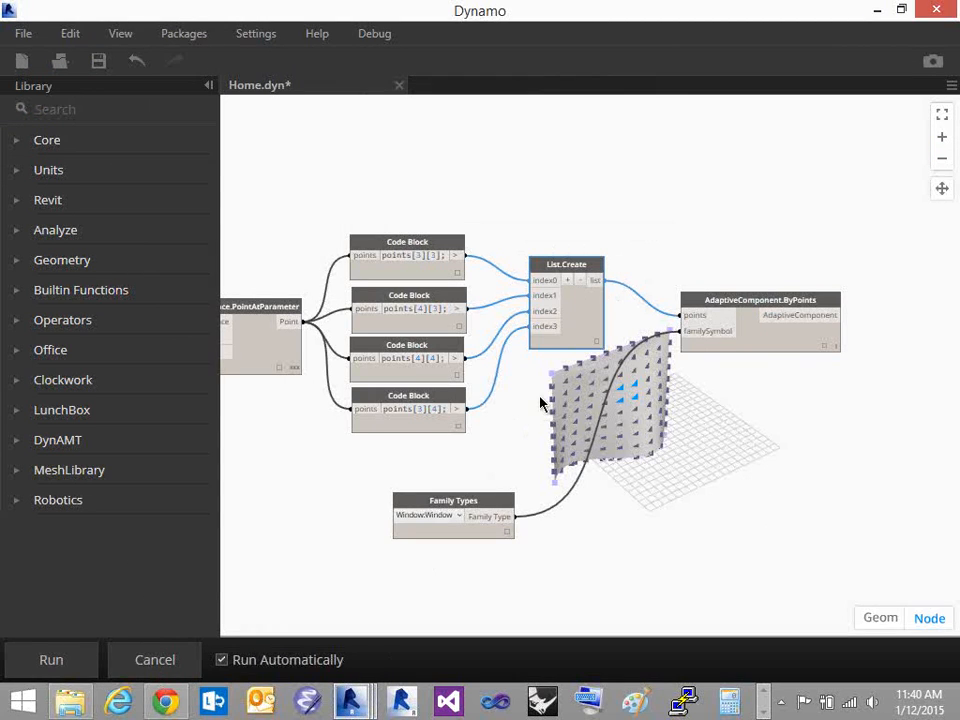
Examine the graph from AdaptiveComponent.ByPoints back to Surface.PointAtParameter, selecting the latter to highlight its point grid
middle_drag(618, 360, 602, 366)
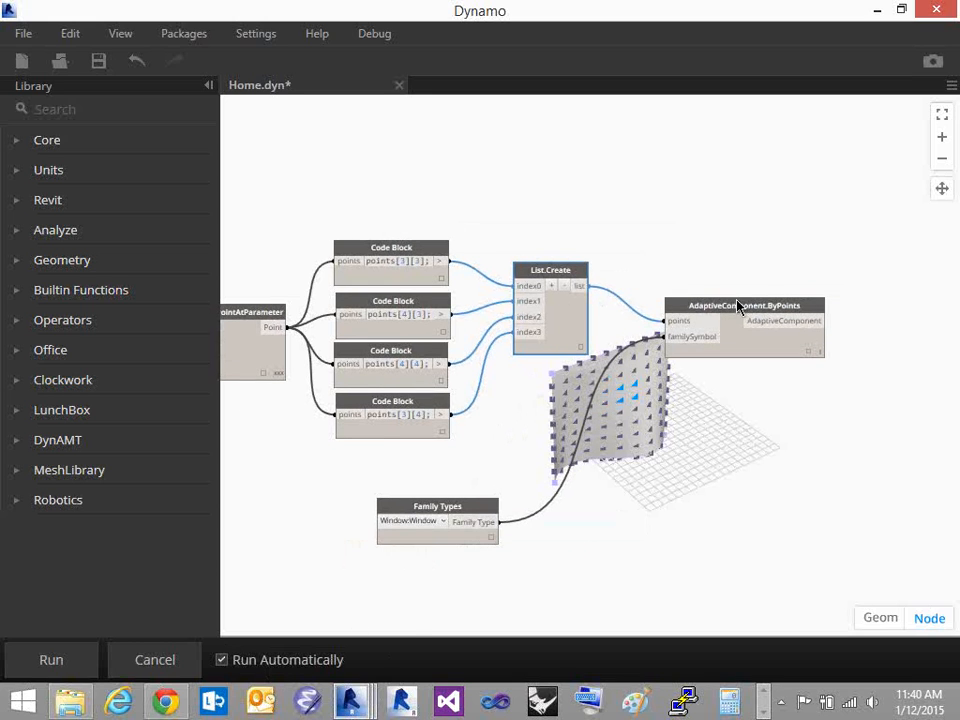
scroll(737, 305, up, 3)
scroll(420, 555, down, 2)
mouse_move(345, 705)
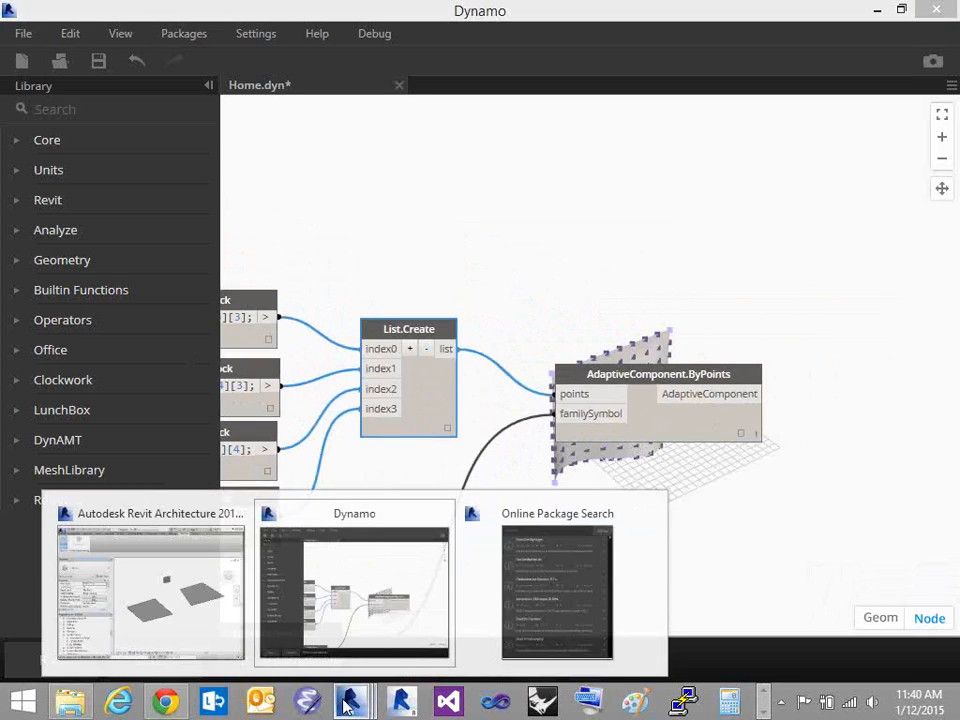
click(525, 560)
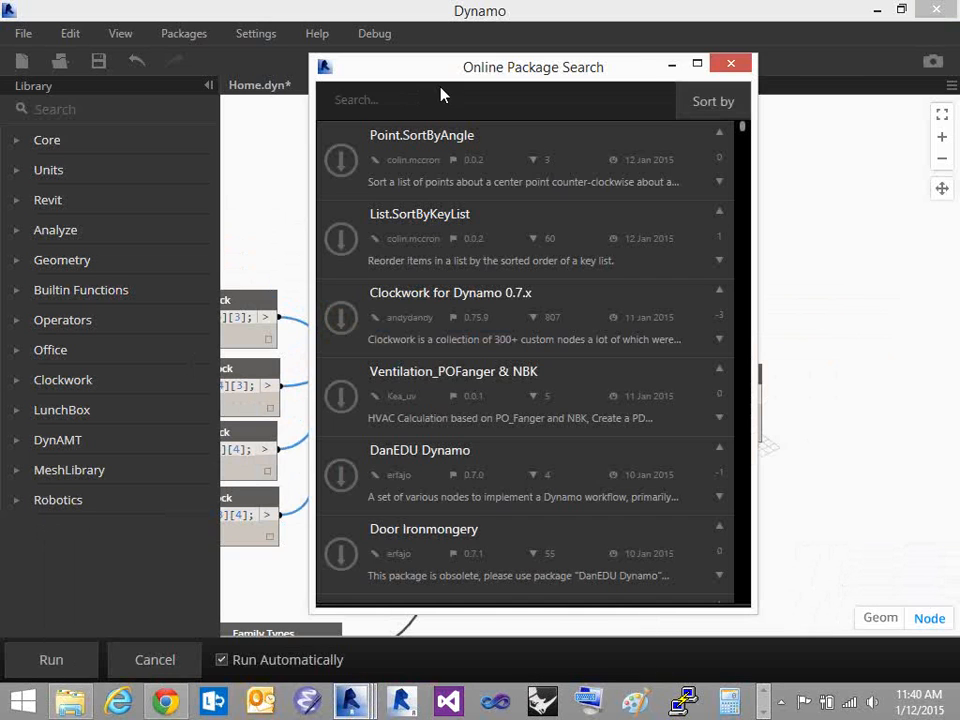
click(671, 70)
middle_drag(585, 295, 835, 208)
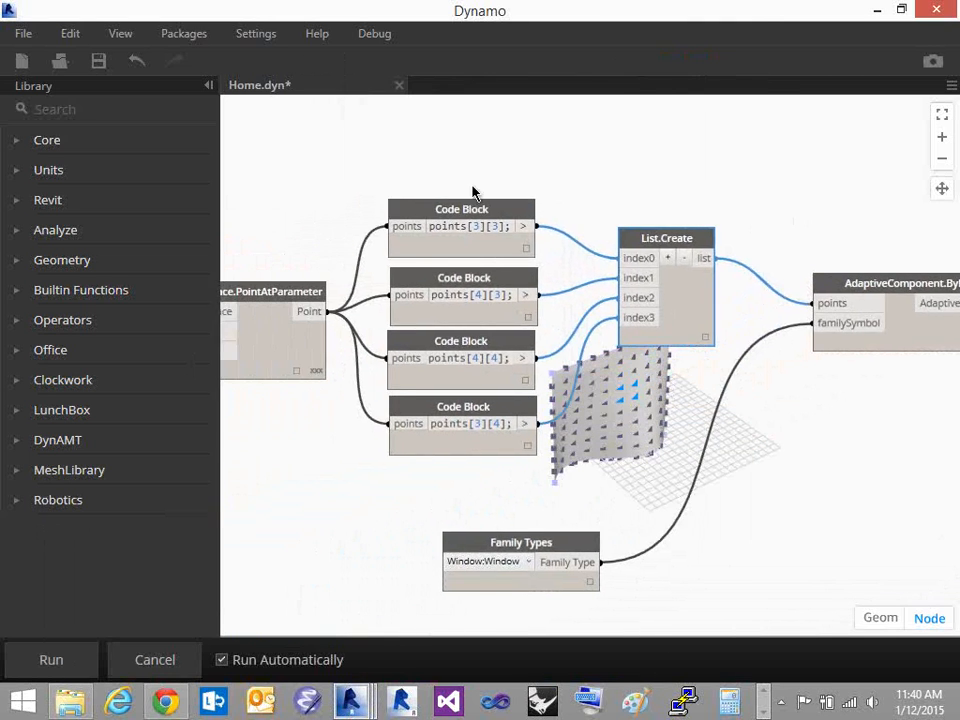
scroll(473, 192, down, 3)
middle_drag(360, 182, 471, 317)
scroll(491, 319, up, 4)
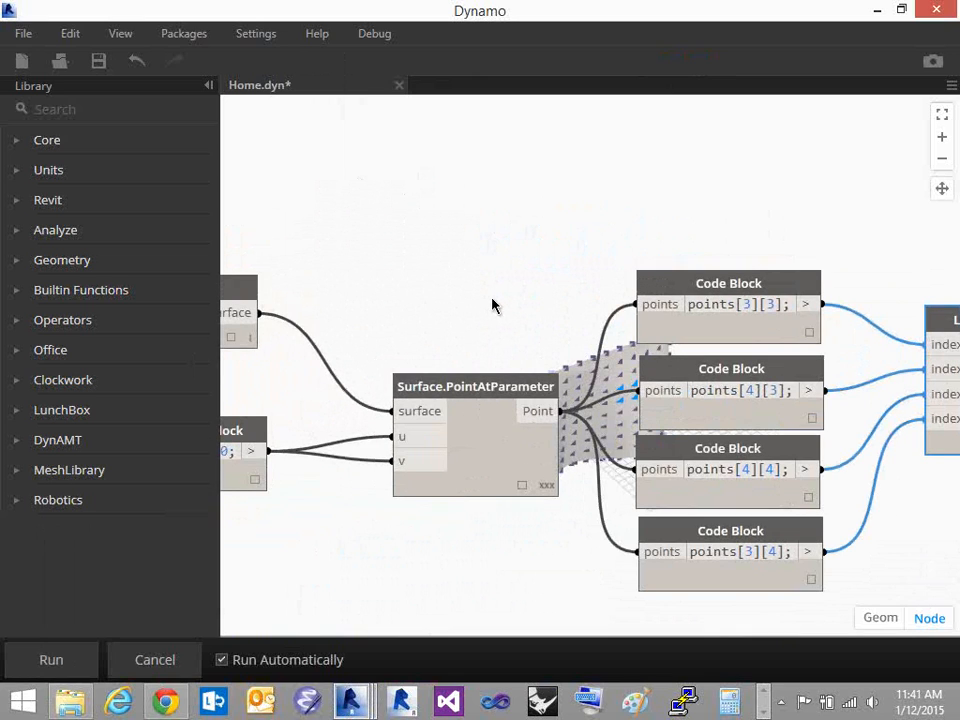
scroll(519, 253, down, 2)
middle_drag(822, 482, 651, 428)
scroll(729, 440, up, 2)
drag(568, 396, 450, 130)
drag(360, 244, 270, 366)
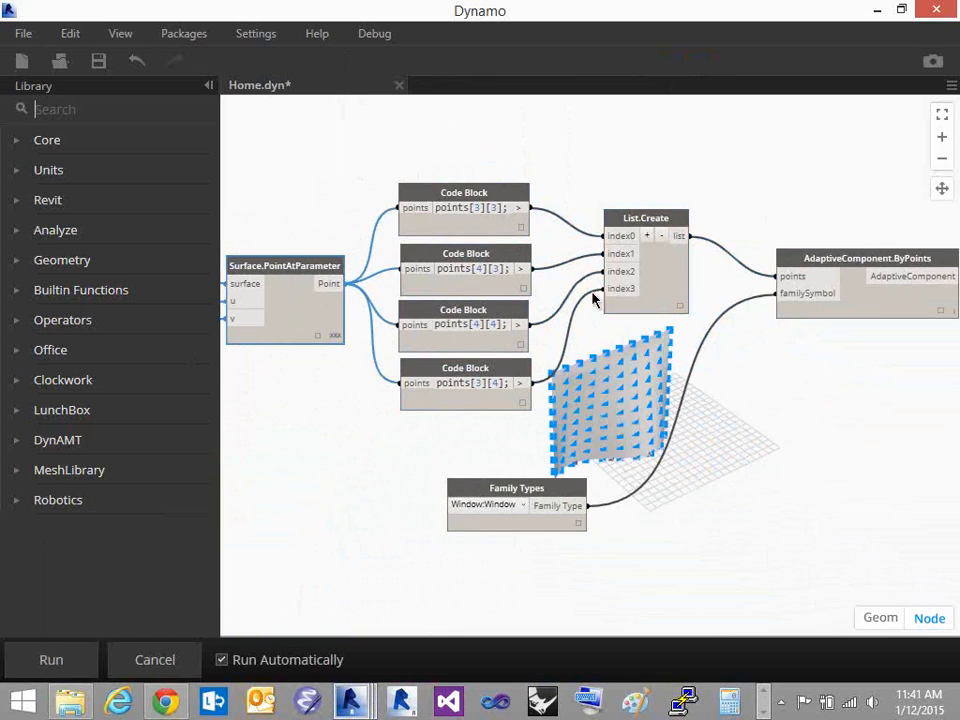
Restore the online package search, search for "quad" and install the Quad Points on Face package
mouse_move(368, 708)
click(557, 606)
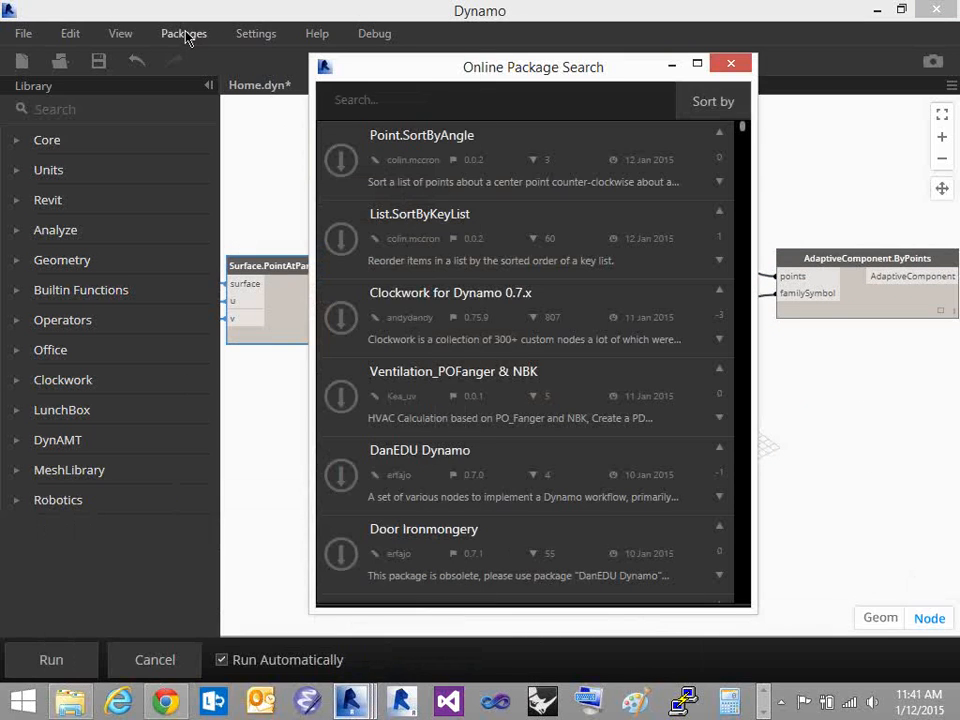
click(384, 102)
text(quad)
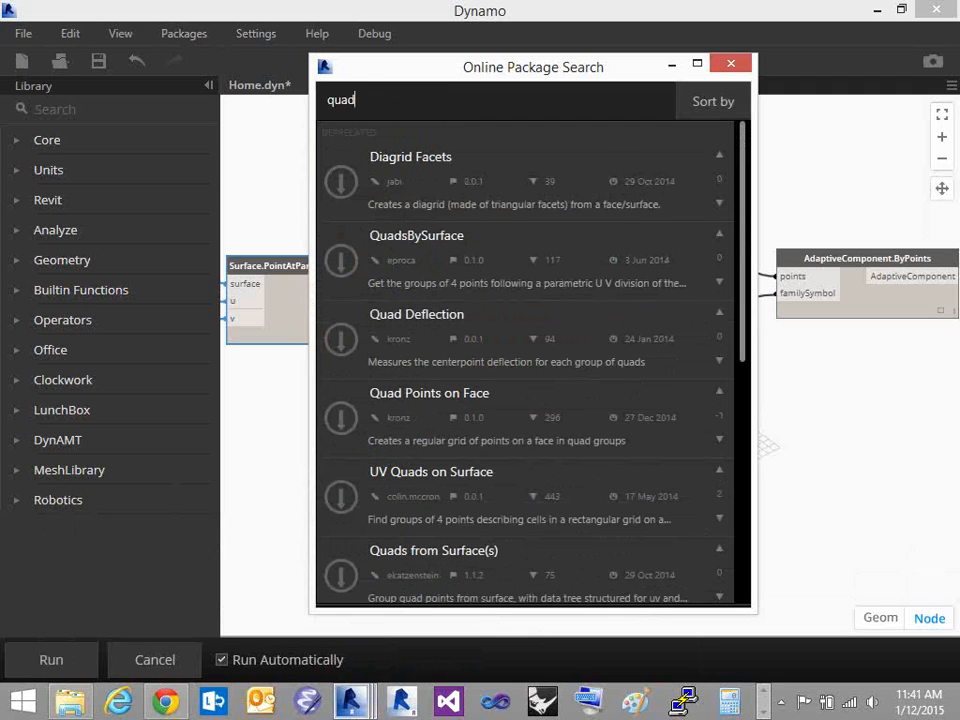
click(355, 418)
click(589, 385)
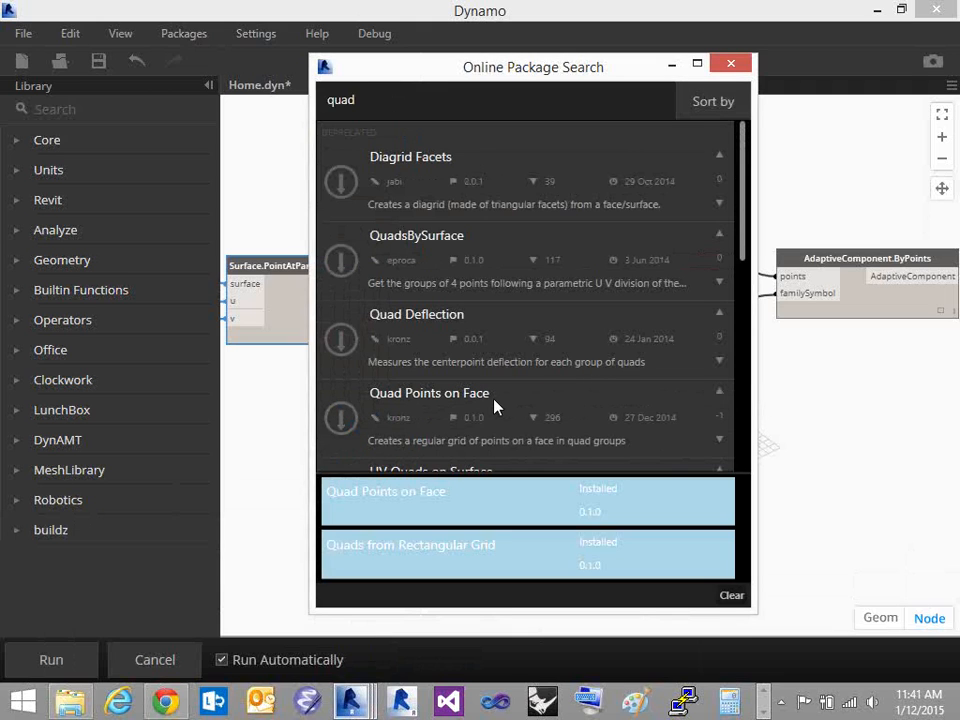
Minimize the package search, place the buildz Quad Points on Face node and connect the Surface.ByLoft output to its surface input
click(671, 64)
click(50, 530)
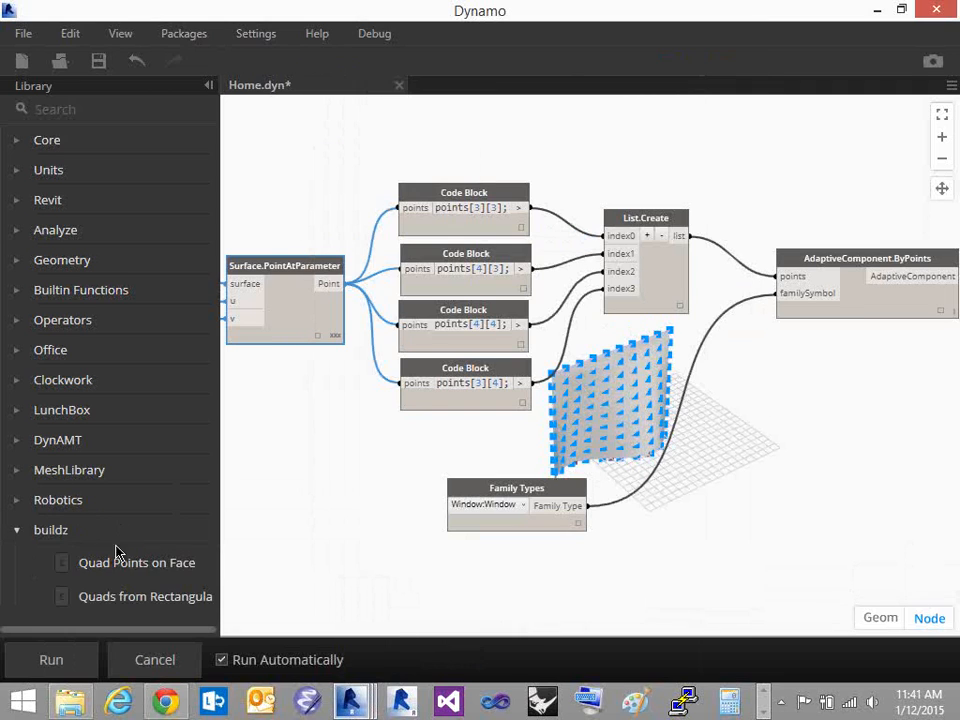
click(185, 563)
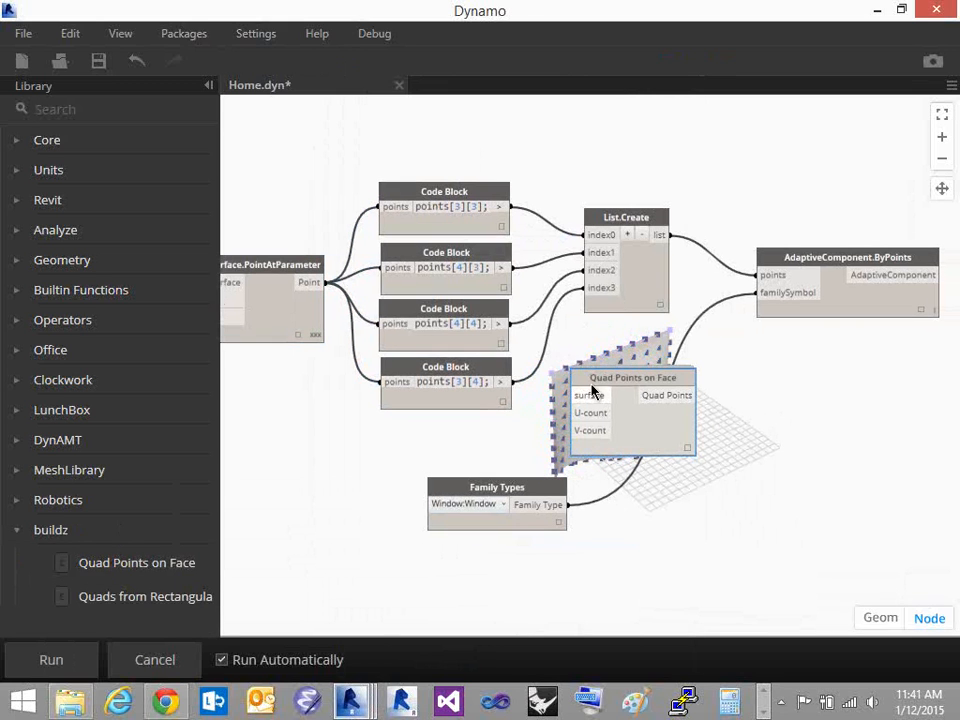
middle_drag(283, 435, 439, 410)
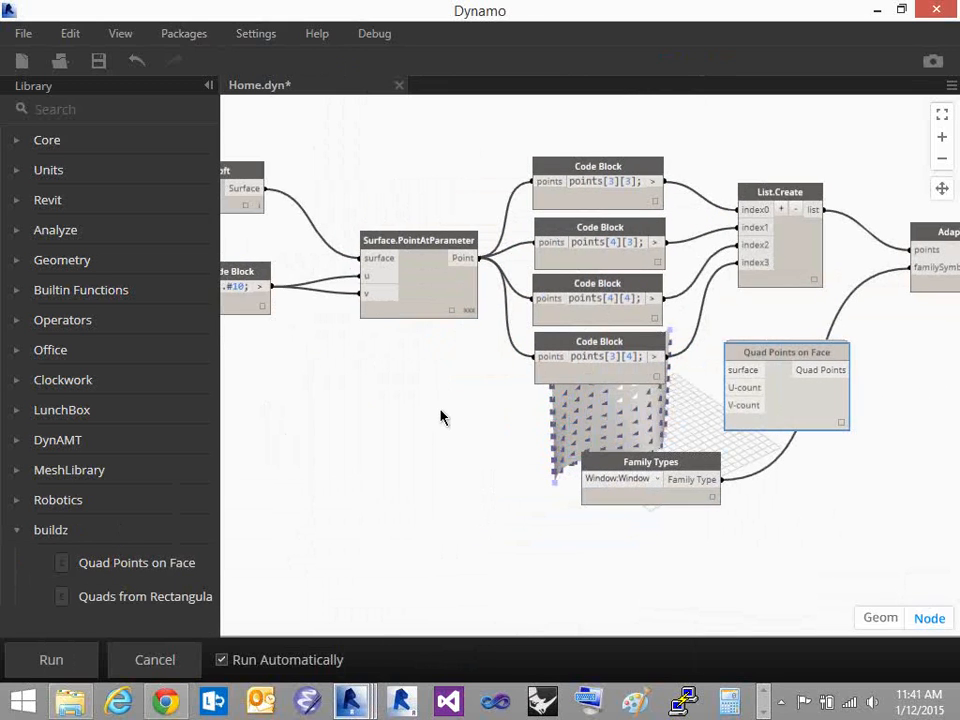
drag(755, 354, 479, 391)
middle_drag(375, 386, 456, 397)
drag(338, 198, 532, 420)
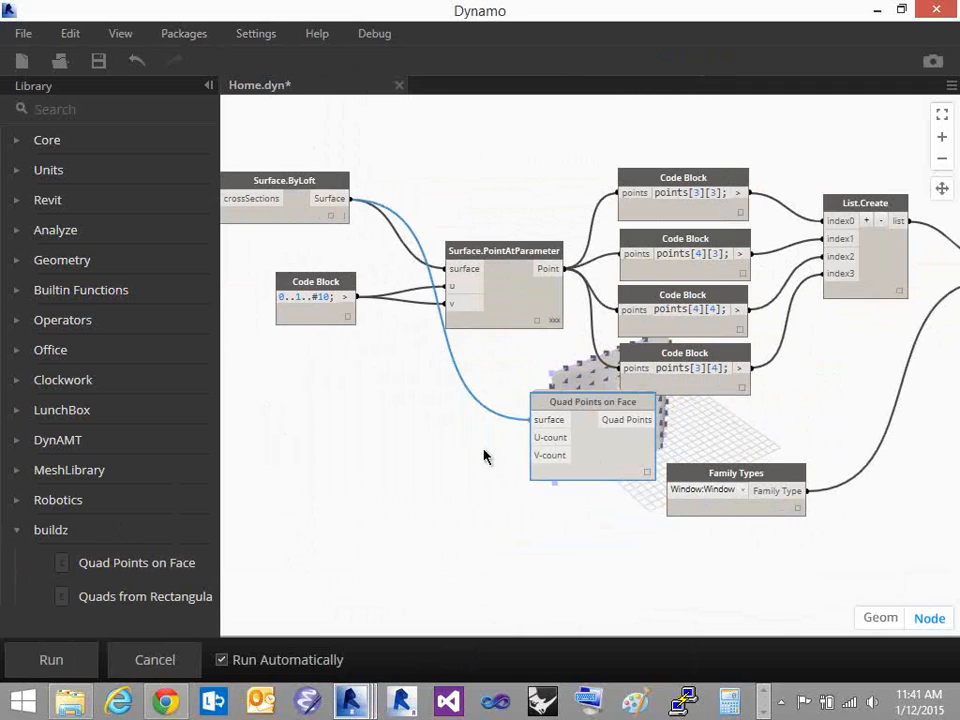
Create a code block with the value 10 and wire it to both U-count and V-count of Quad Points on Face
double_click(444, 459)
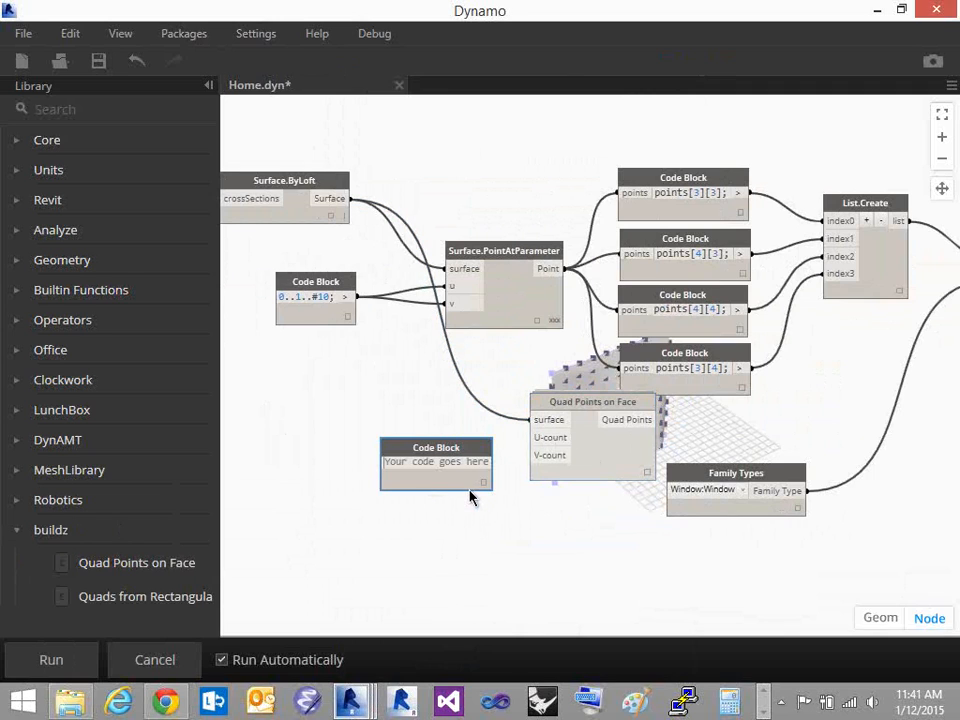
text(10)
click(471, 499)
mouse_move(430, 465)
mouse_down()
mouse_move(532, 437)
mouse_move(504, 467)
mouse_move(532, 455)
mouse_up()
middle_drag(576, 528, 509, 537)
drag(557, 412, 527, 422)
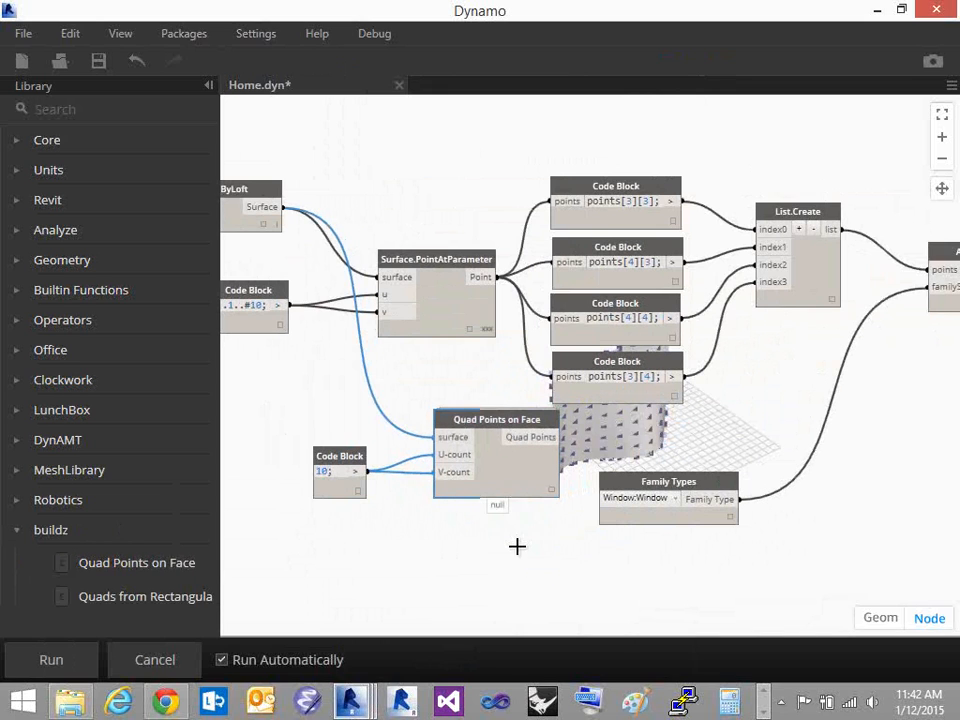
Run the graph and keep the output preview of the Quad Points on Face node open
click(77, 660)
click(551, 490)
middle_drag(651, 566, 479, 538)
scroll(461, 415, down, 1)
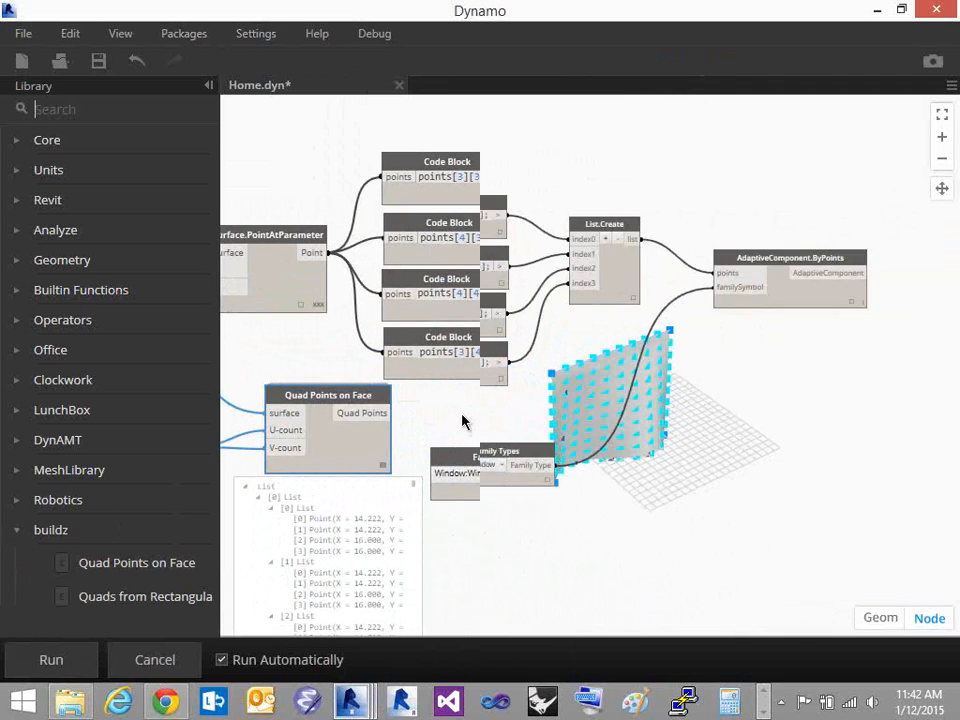
scroll(461, 420, down, 1)
scroll(450, 470, up, 1)
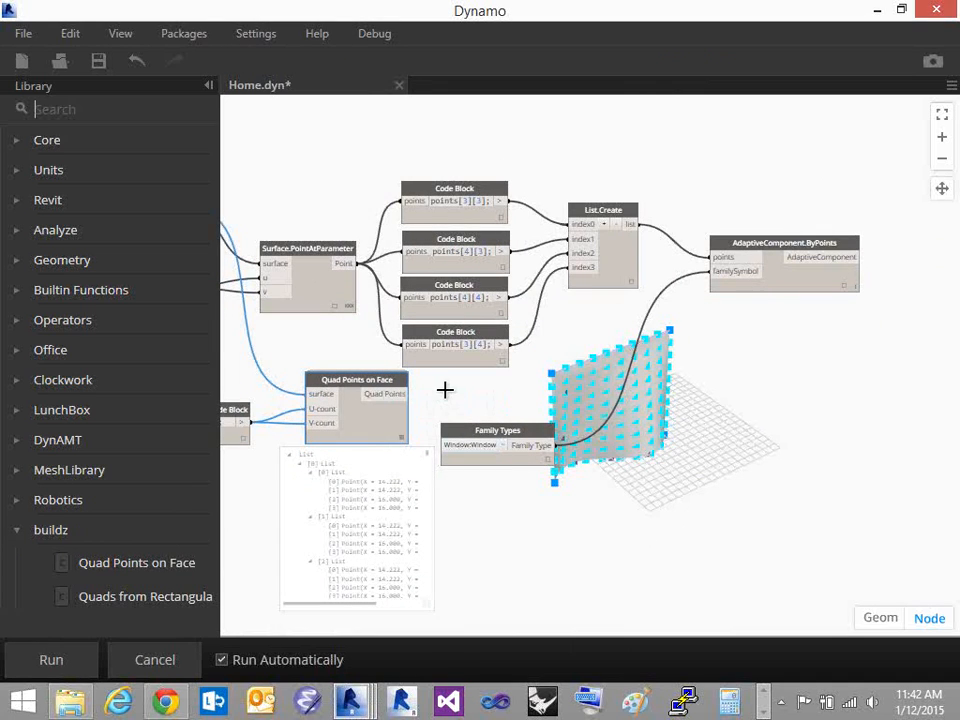
Connect Quad Points to the points input of AdaptiveComponent.ByPoints, move that node below List.Create and run the graph
click(398, 394)
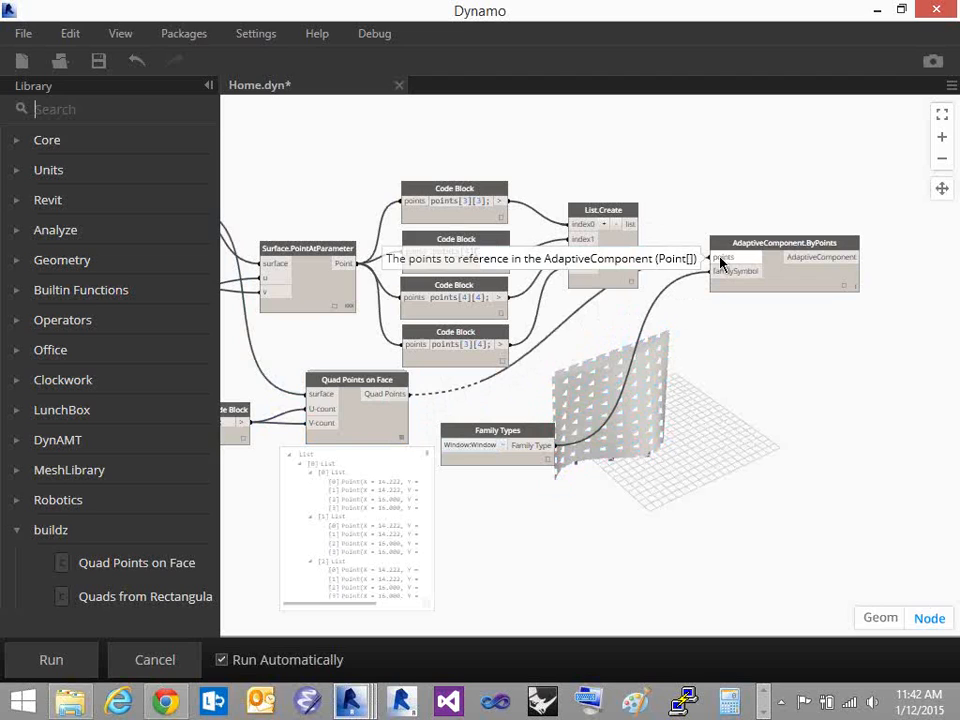
click(719, 261)
drag(753, 251, 730, 352)
click(673, 455)
click(56, 668)
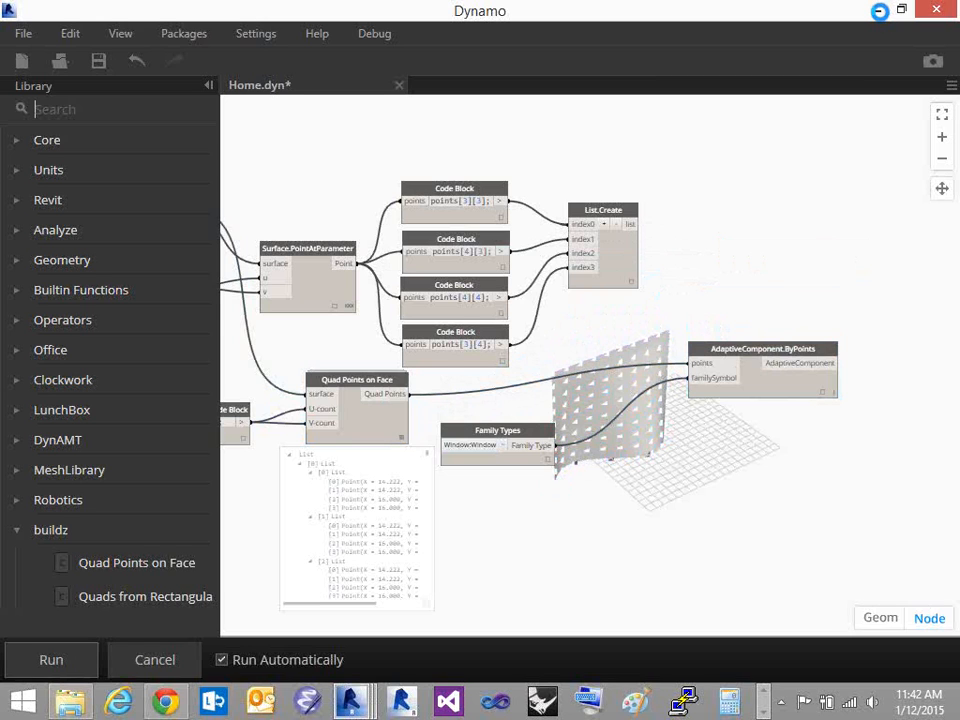
Switch to Revit and examine the panels placed across the curved surface from several angles
click(878, 11)
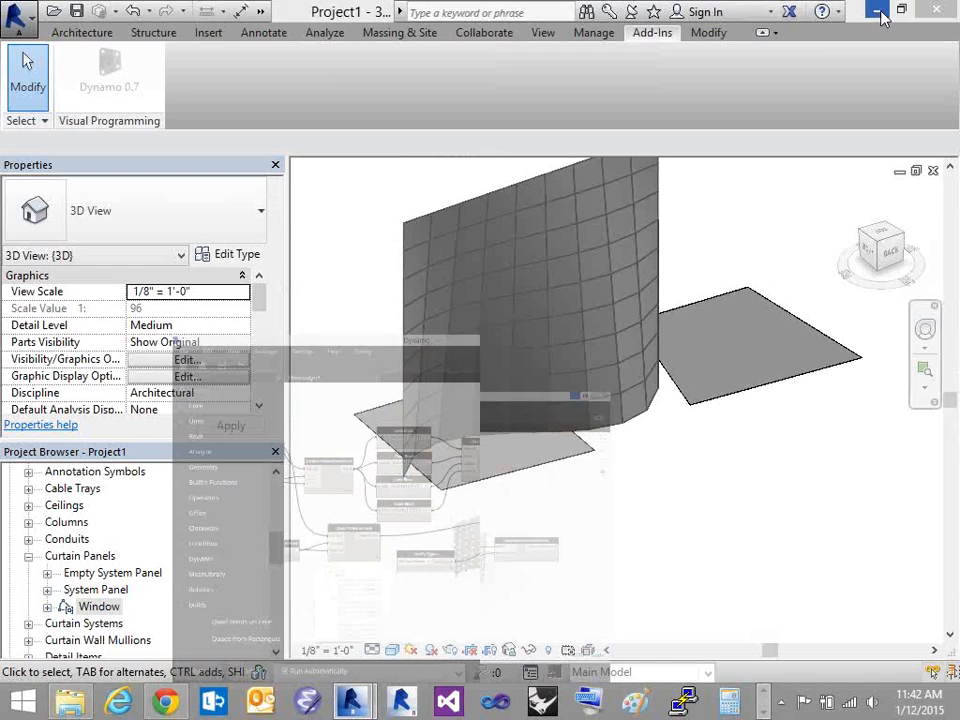
key(Escape)
middle_drag(589, 253, 565, 338)
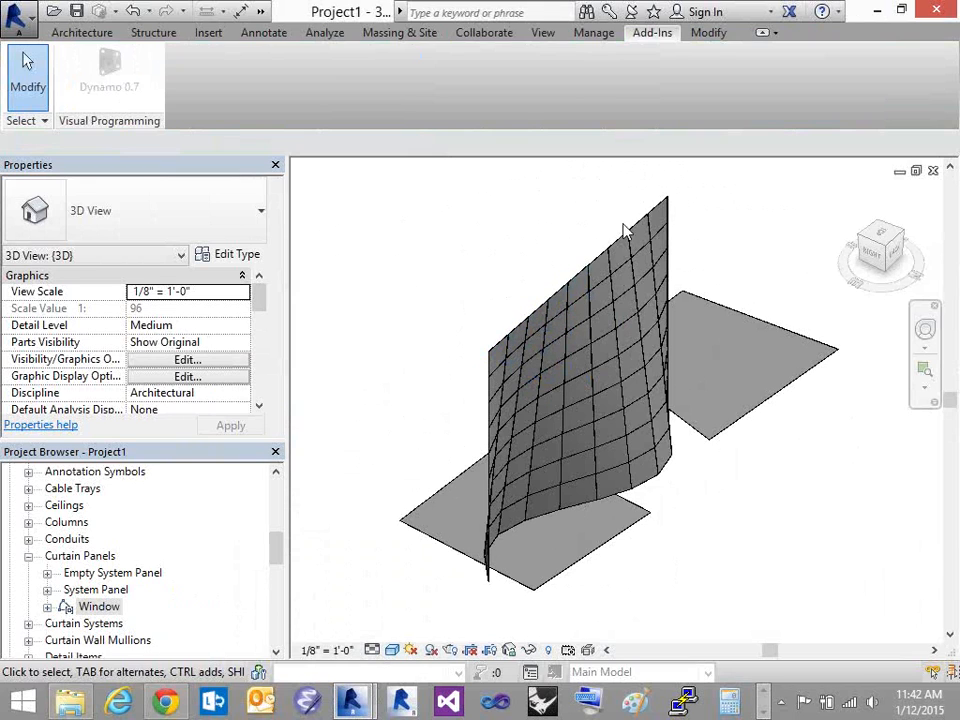
shift+middle_drag(664, 450, 563, 200)
scroll(551, 272, up, 5)
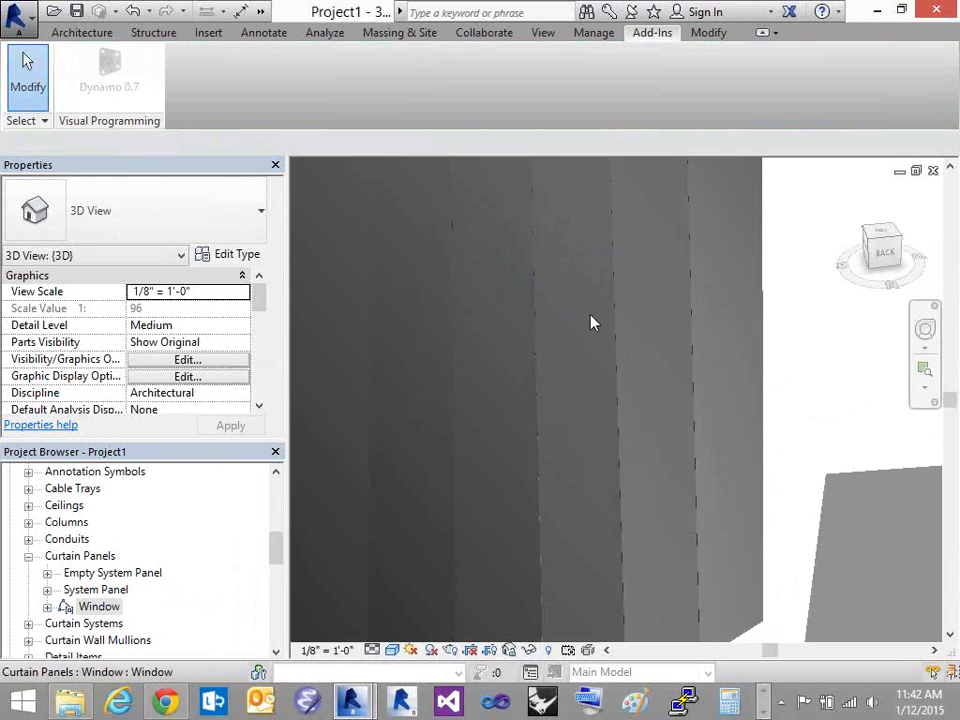
scroll(538, 268, down, 1)
middle_drag(388, 369, 432, 390)
Open the Window panel family for editing and draw a diagonal line from adaptive point 1 to point 3
double_click(632, 363)
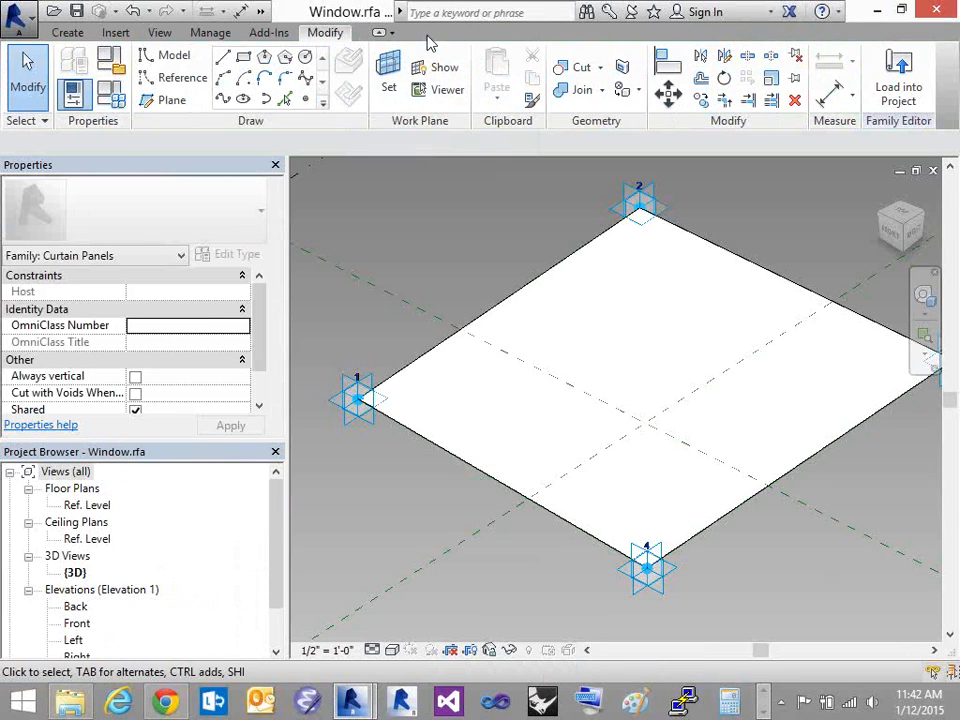
click(223, 57)
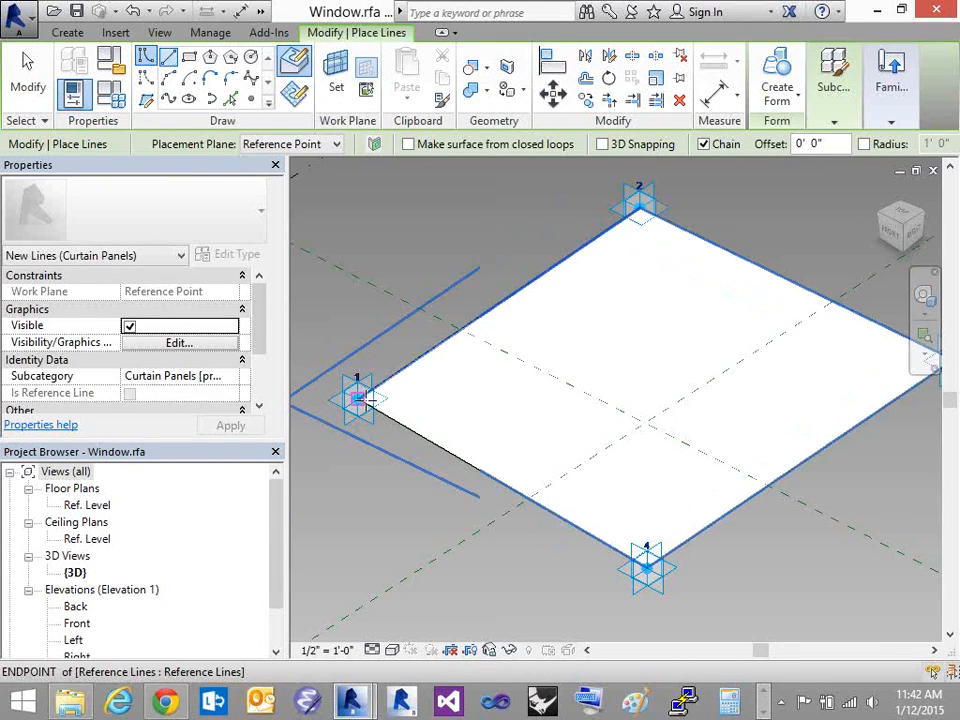
click(360, 399)
middle_drag(561, 373, 449, 381)
click(841, 370)
key(Escape)
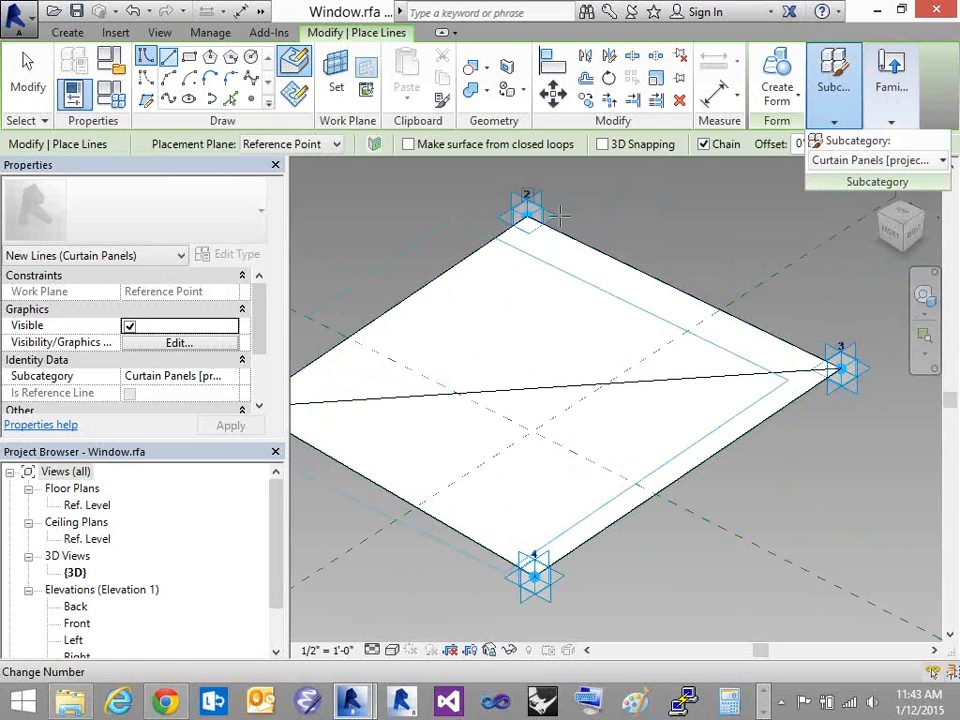
Try to load the Window family into the project, overwriting the existing version and its parameter values
click(897, 110)
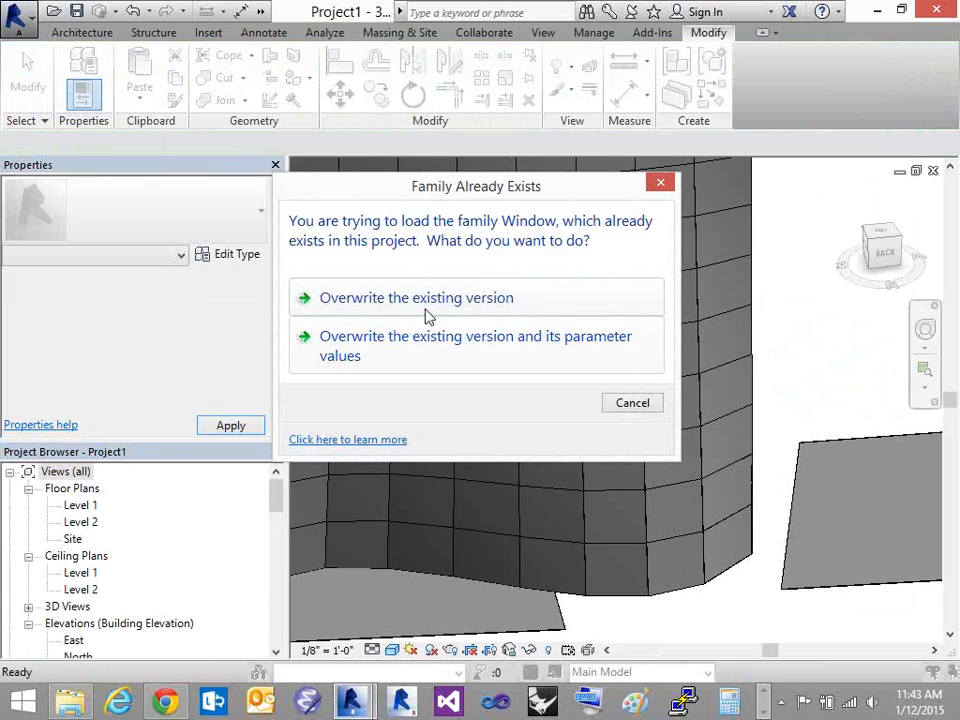
click(416, 350)
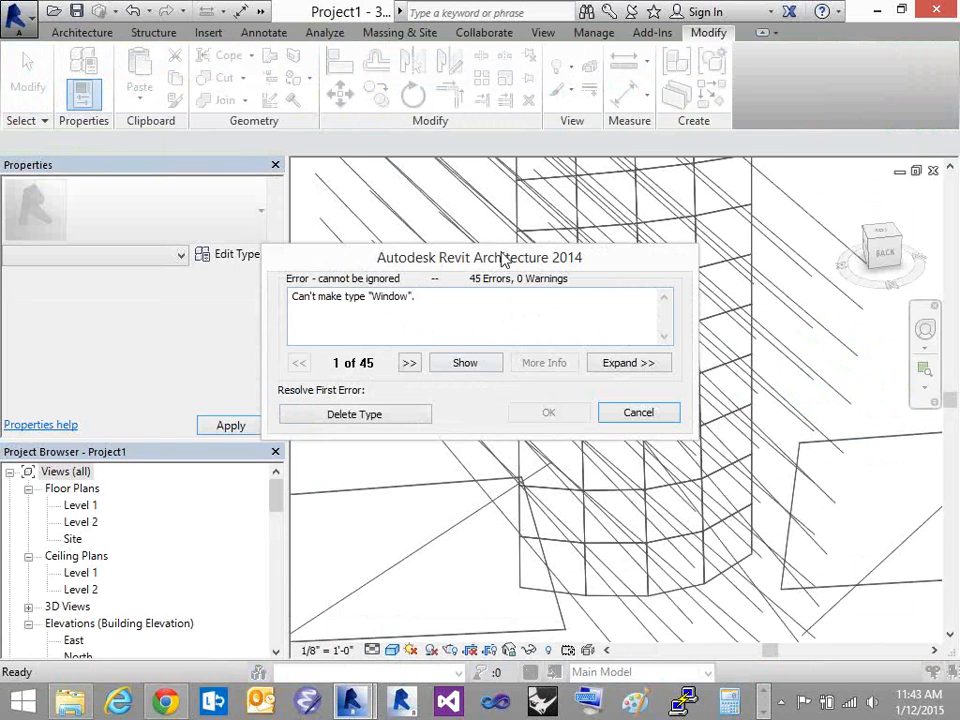
drag(503, 260, 358, 302)
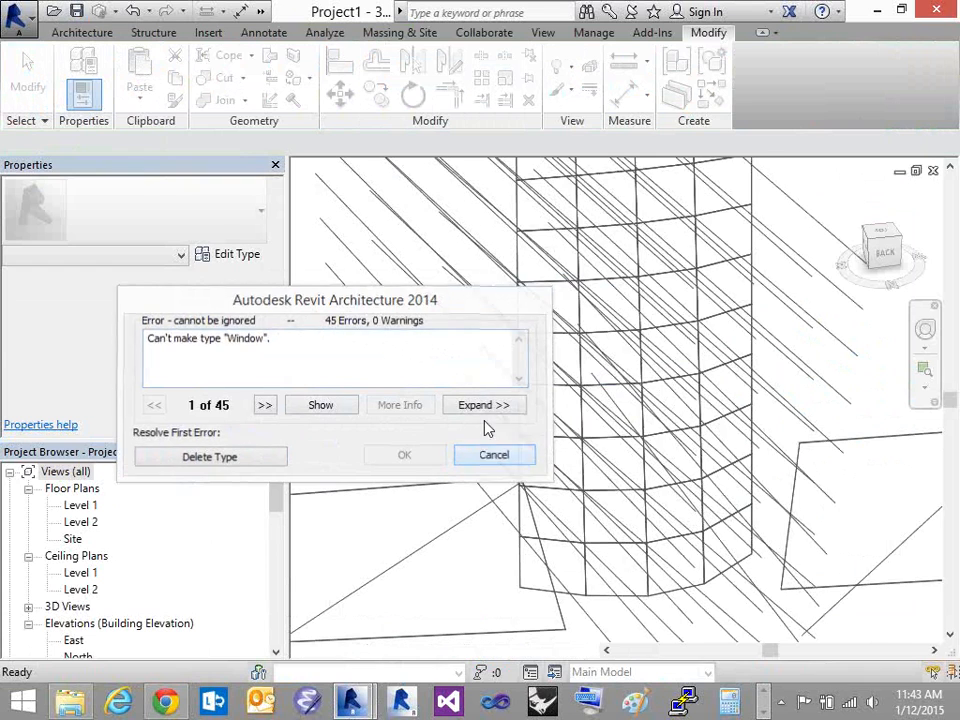
mouse_move(483, 349)
shift+middle_down()
mouse_move(496, 358)
mouse_move(801, 330)
mouse_move(553, 377)
shift+middle_up()
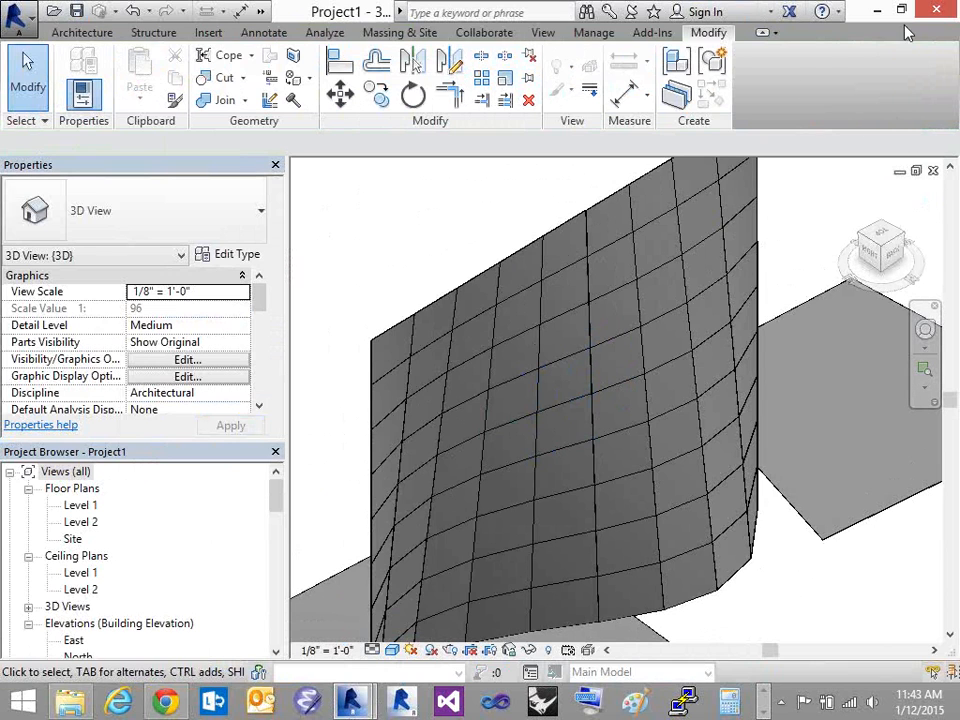
Return to Dynamo, close the online package search and bring the AdaptiveComponent.ByPoints end of the graph into view
mouse_move(345, 705)
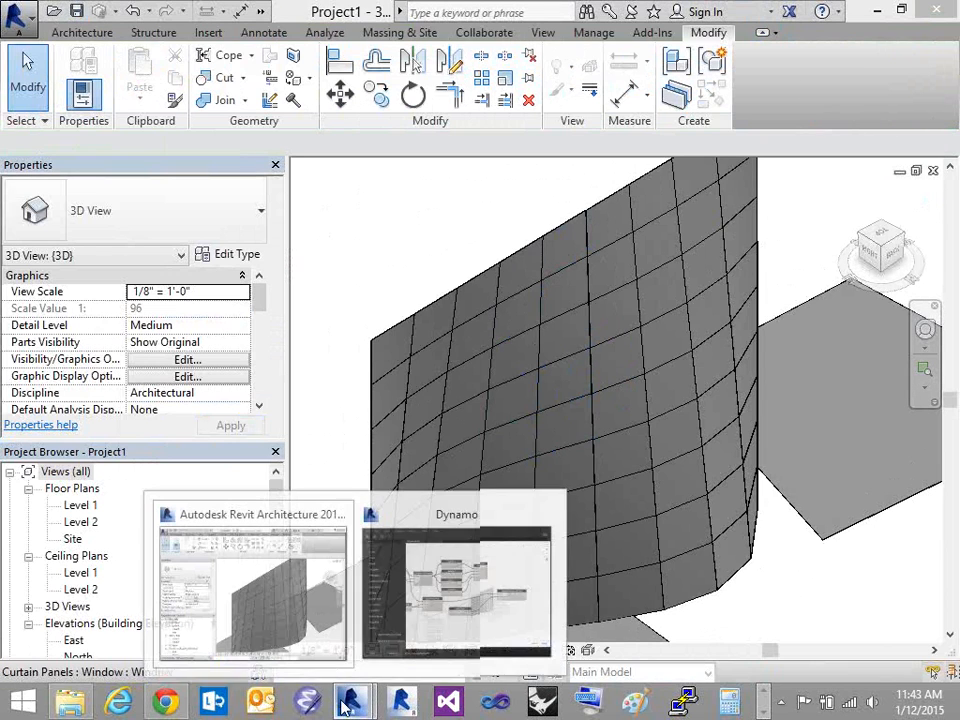
click(392, 606)
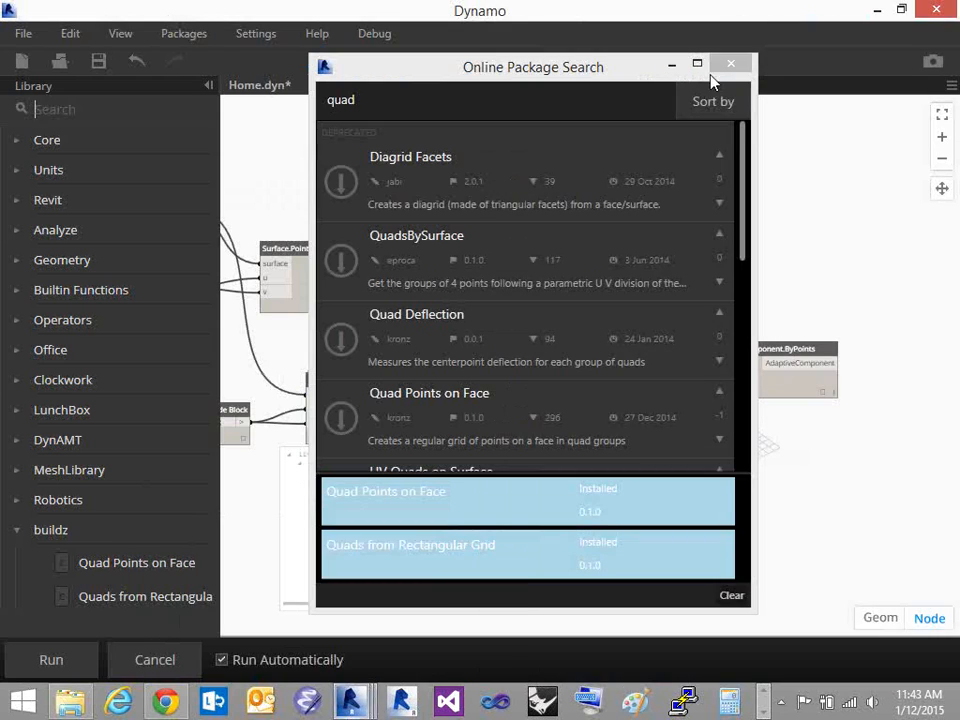
click(731, 64)
middle_drag(821, 506, 740, 486)
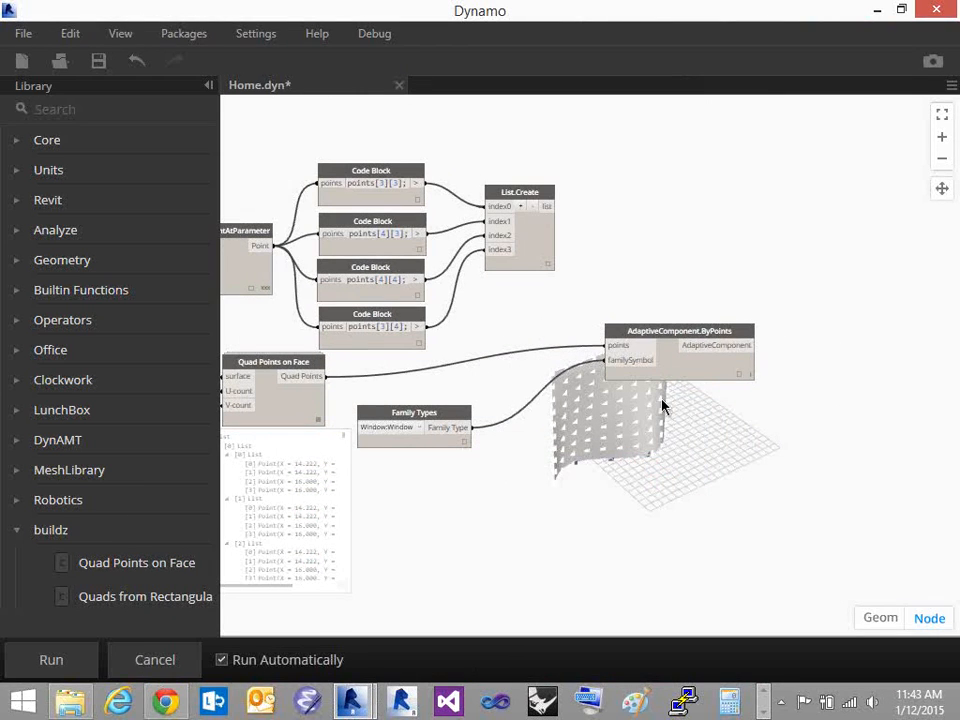
middle_drag(739, 467, 622, 478)
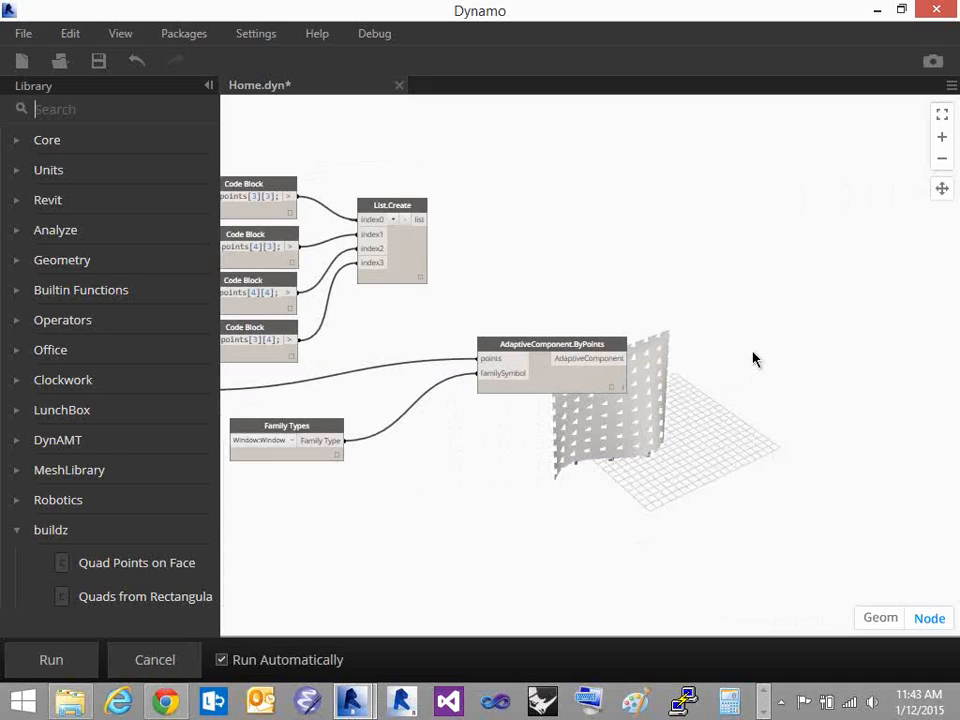
Search the node library for "proper", look through the matching nodes and clear the search
click(160, 108)
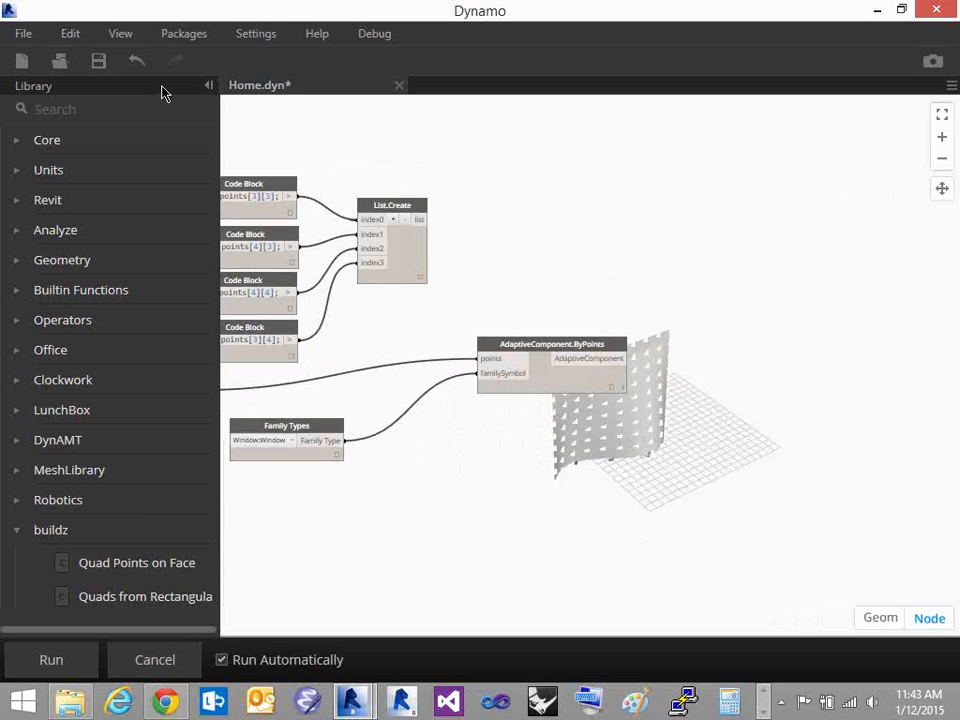
text(proper)
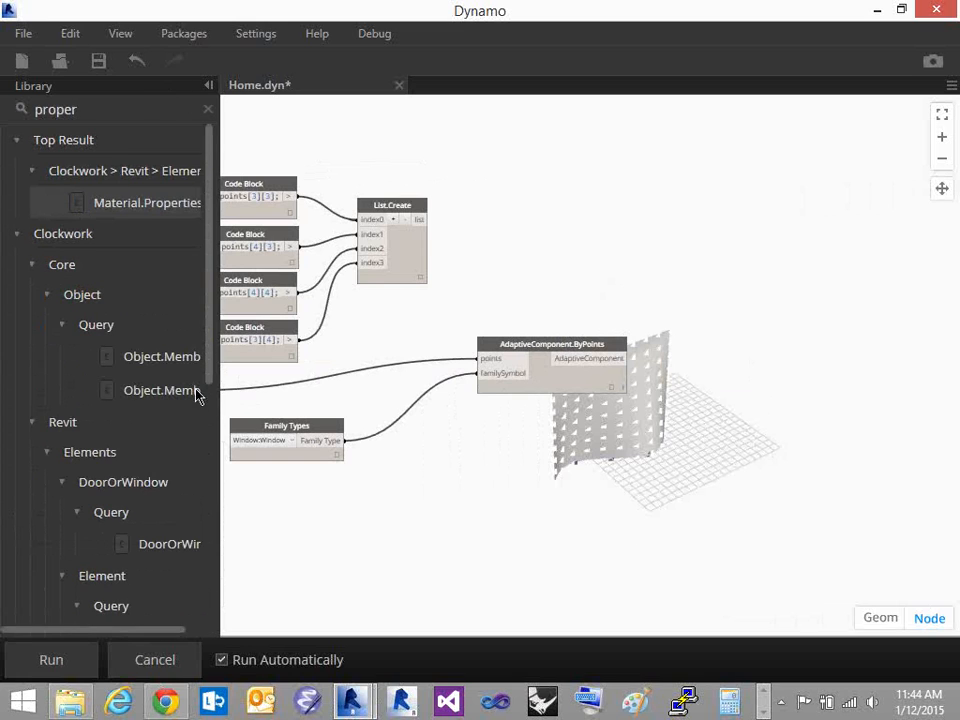
scroll(140, 480, down, 10)
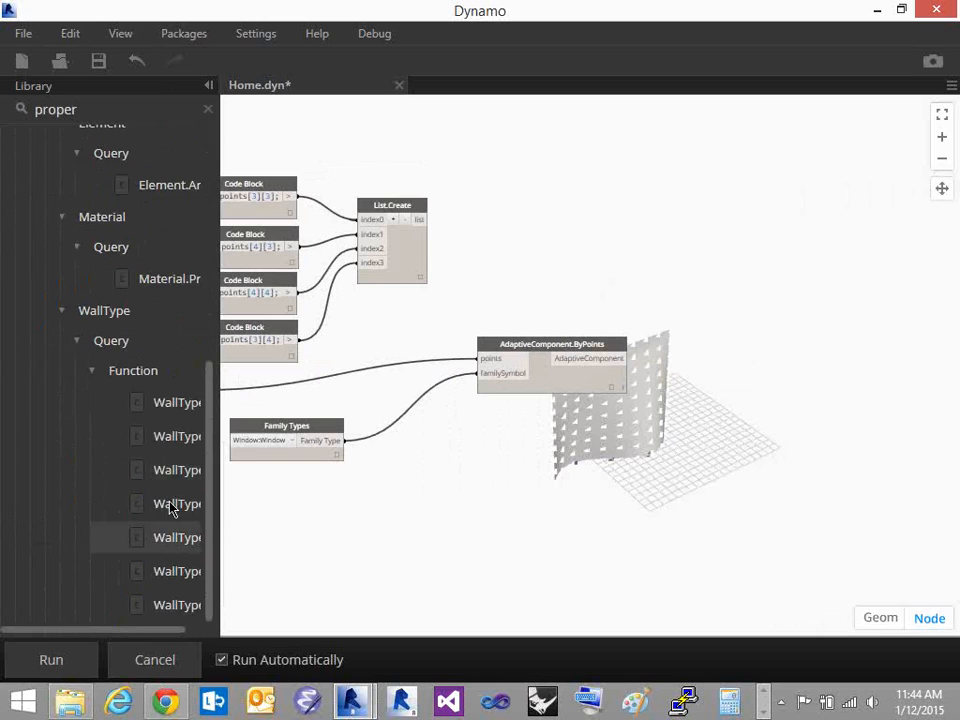
scroll(165, 482, up, 10)
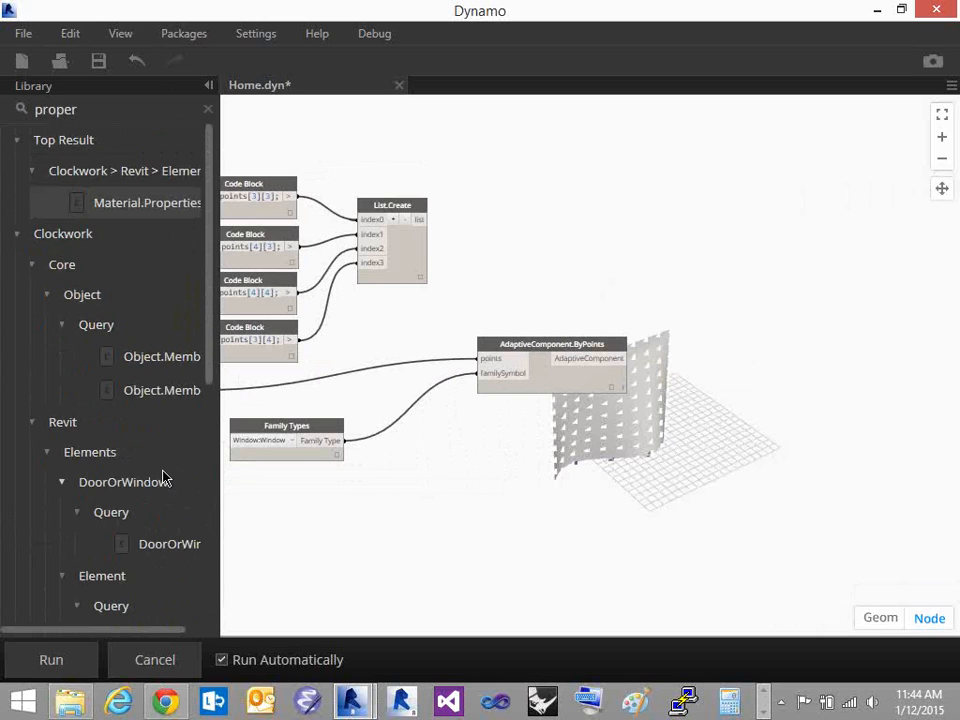
key(BackSpace)
key(BackSpace)
key(BackSpace)
key(BackSpace)
key(BackSpace)
key(BackSpace)
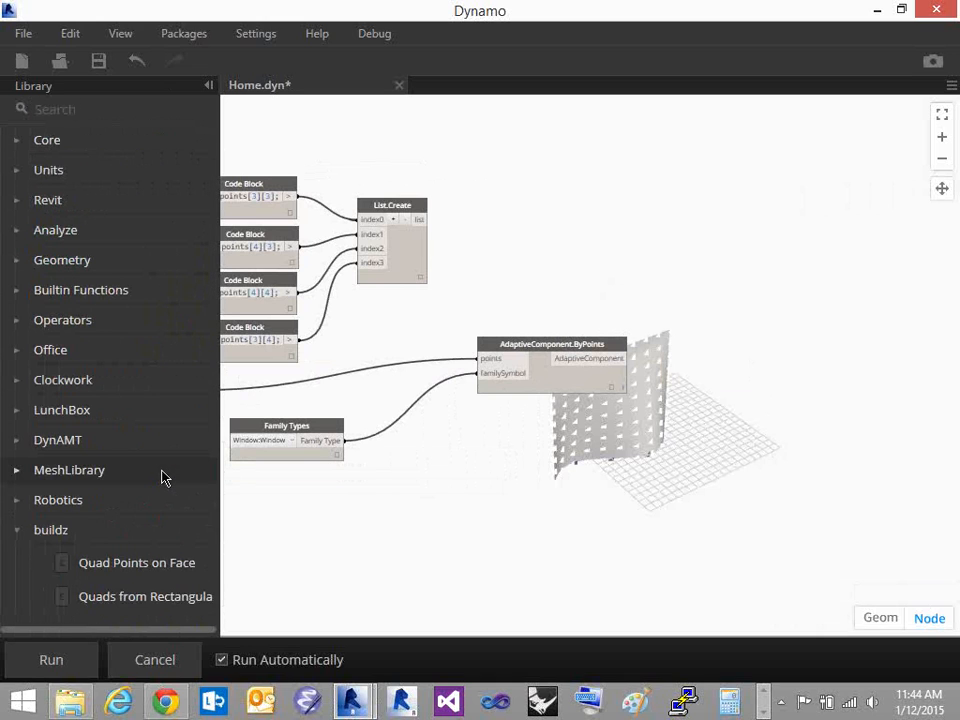
Search the node library for "elem" and for "update", clearing the search after each
text(elemmen)
key(BackSpace)
key(BackSpace)
key(BackSpace)
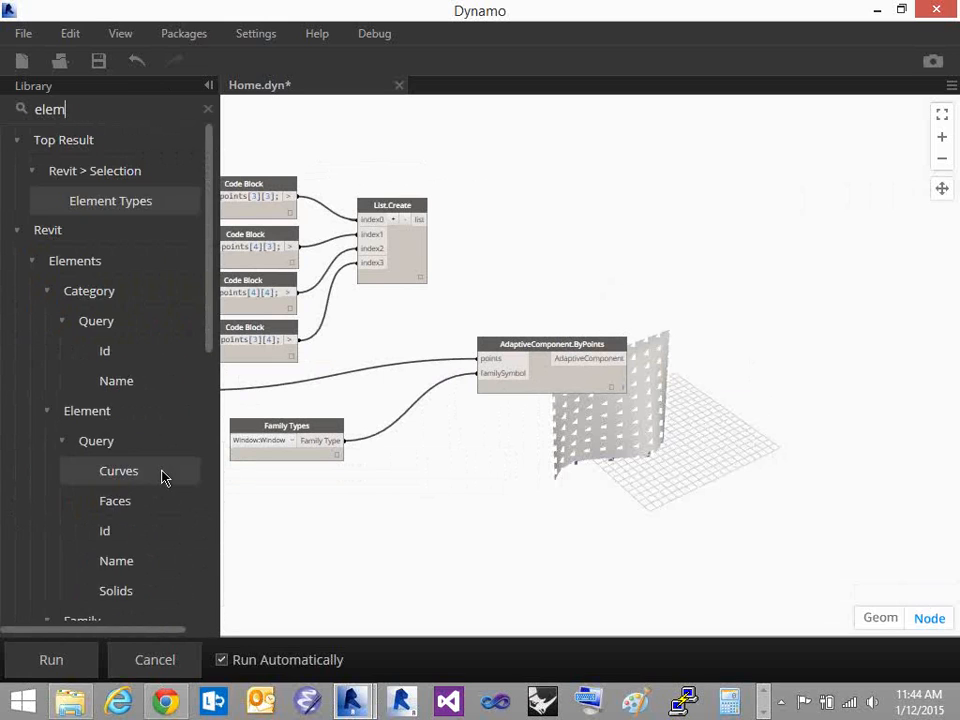
key(BackSpace)
key(BackSpace)
key(BackSpace)
key(BackSpace)
text(update)
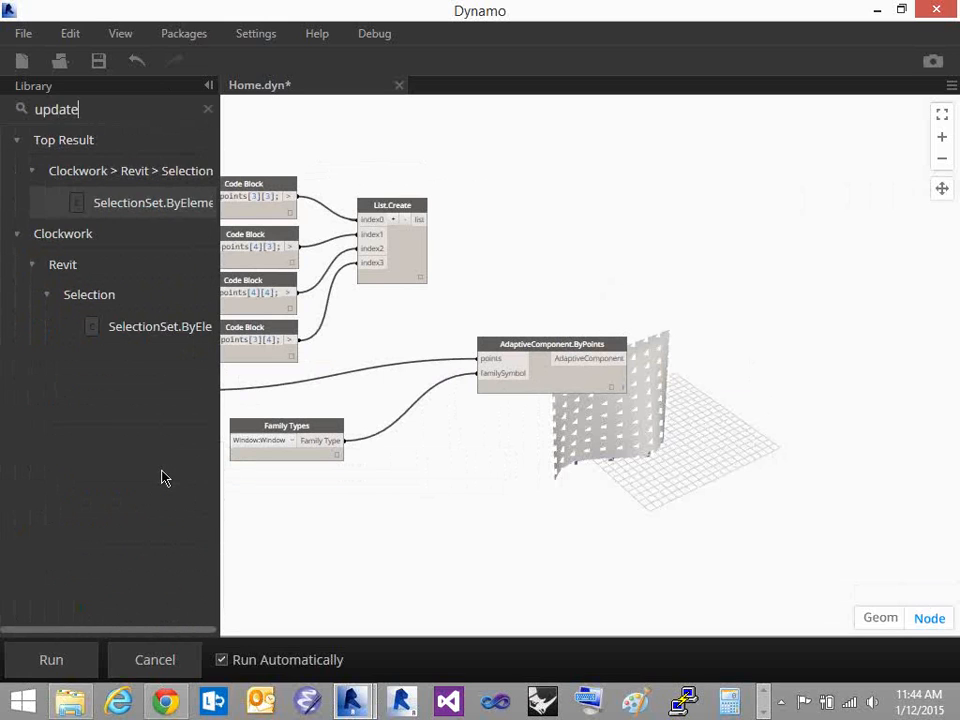
key(BackSpace)
key(BackSpace)
key(BackSpace)
key(BackSpace)
key(BackSpace)
key(BackSpace)
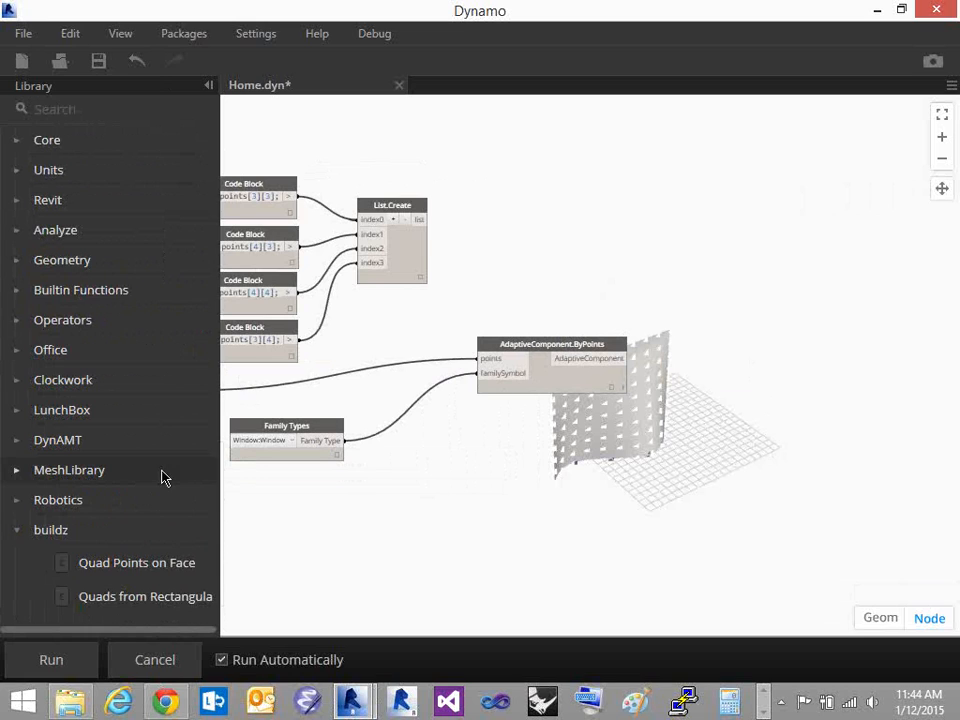
Look through the node categories under Revit > Elements, including Parameter, for a node that modifies element parameters
click(64, 203)
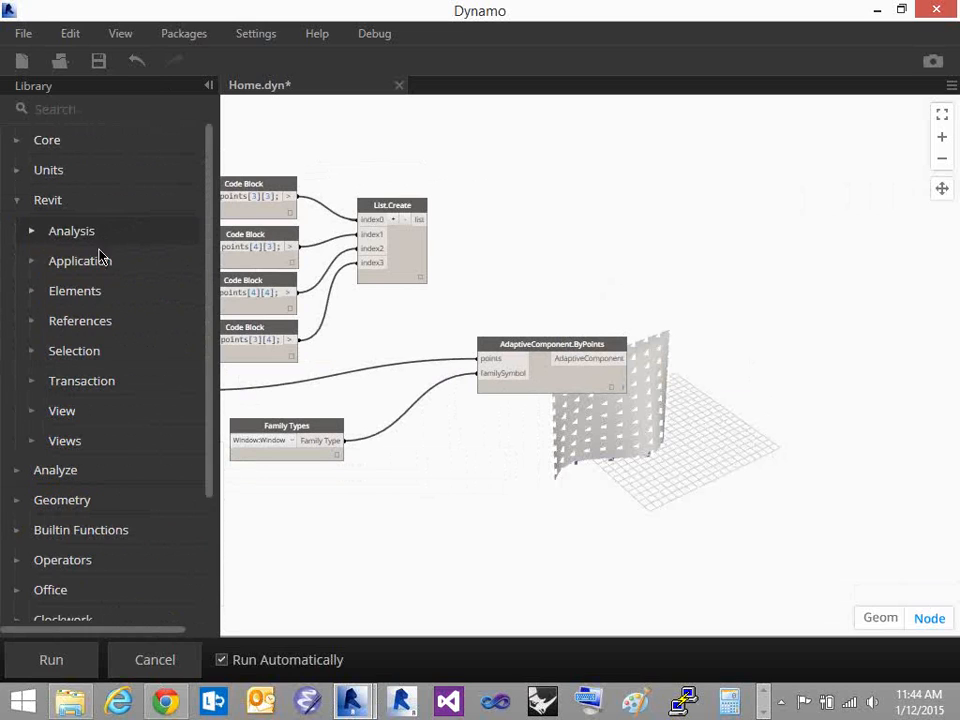
click(97, 290)
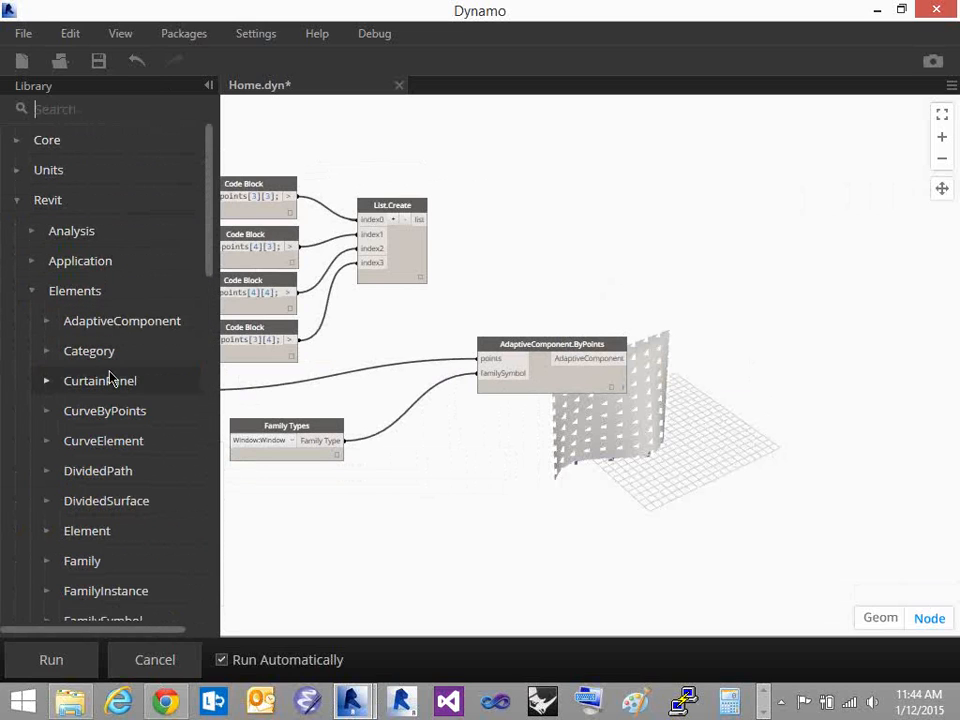
scroll(110, 380, down, 1)
scroll(100, 530, down, 4)
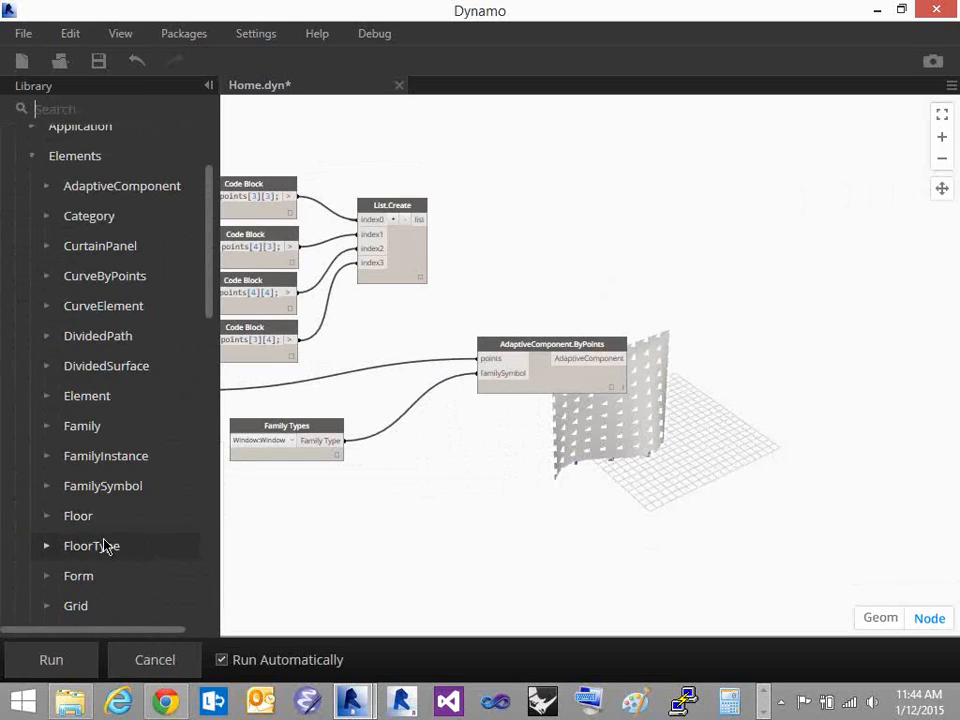
scroll(104, 545, down, 8)
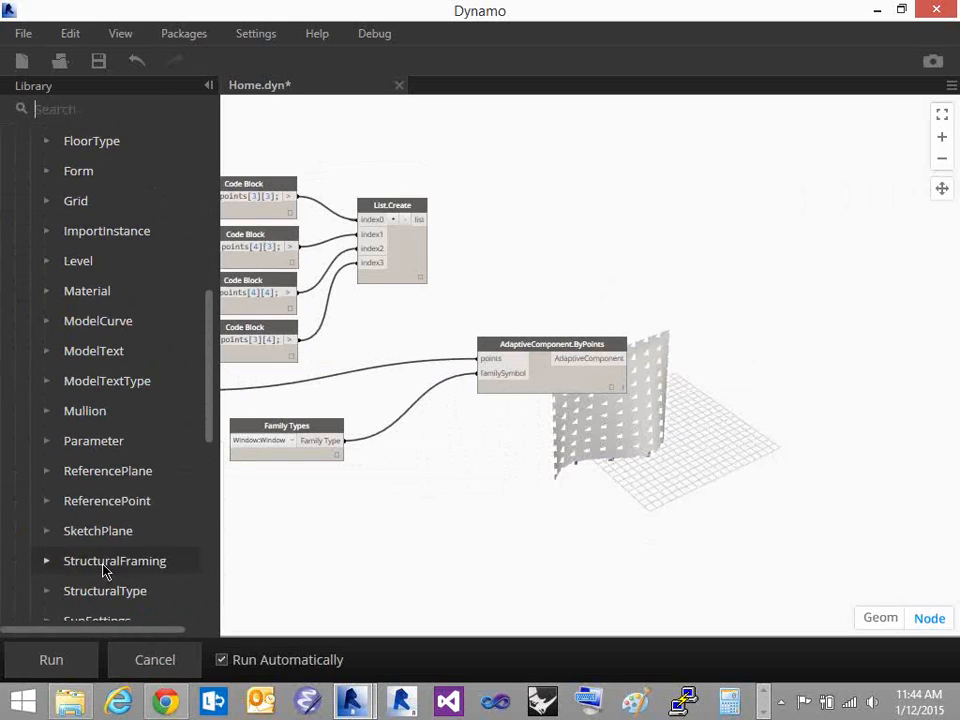
click(100, 396)
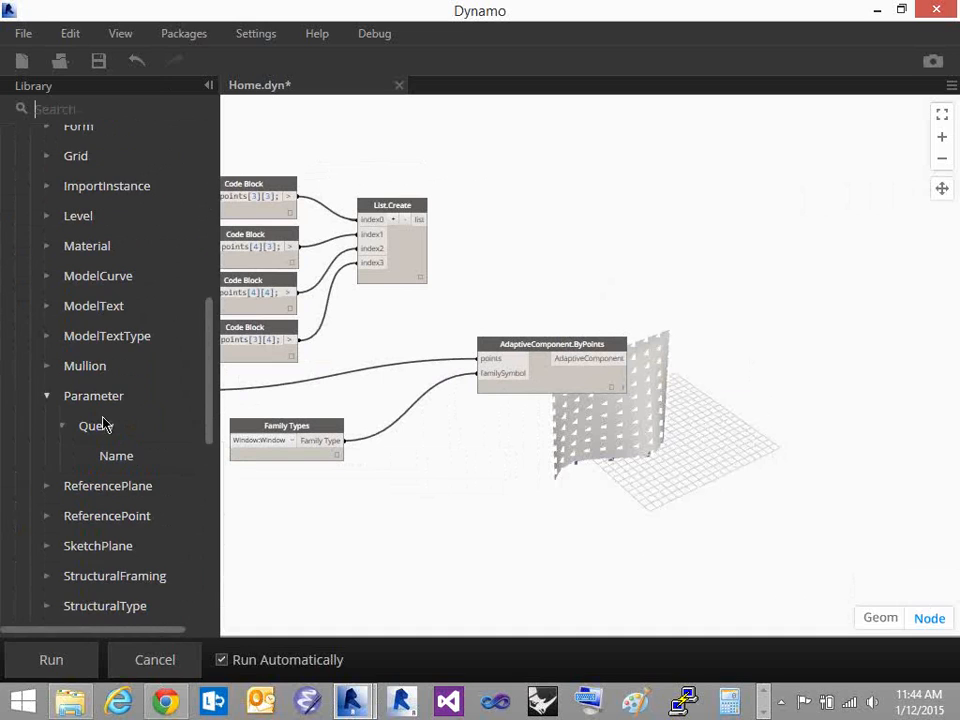
scroll(112, 440, down, 3)
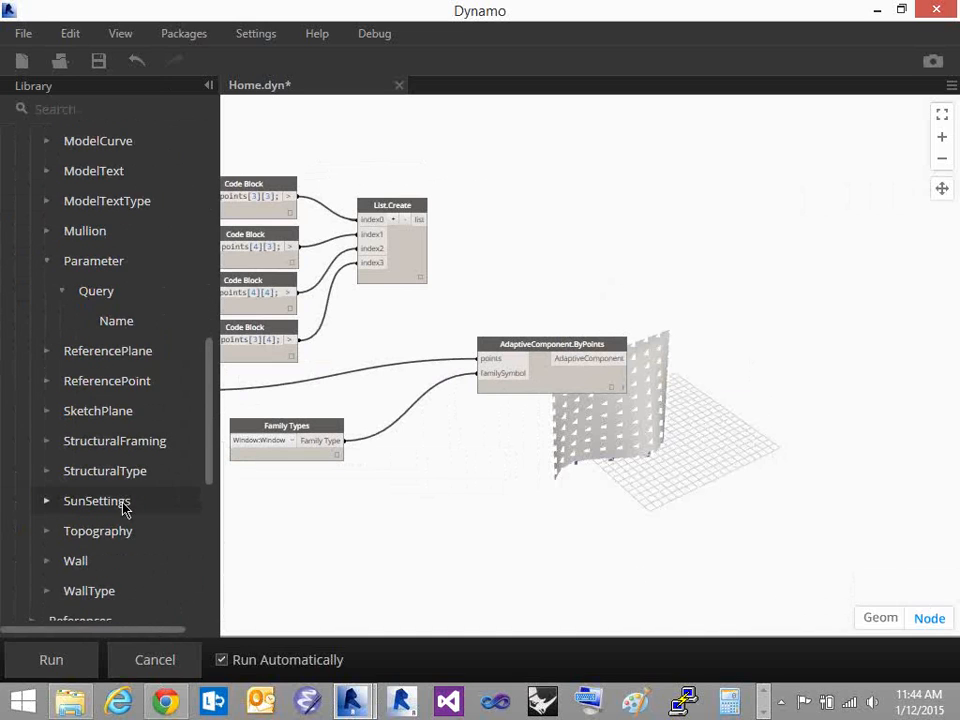
scroll(129, 546, down, 2)
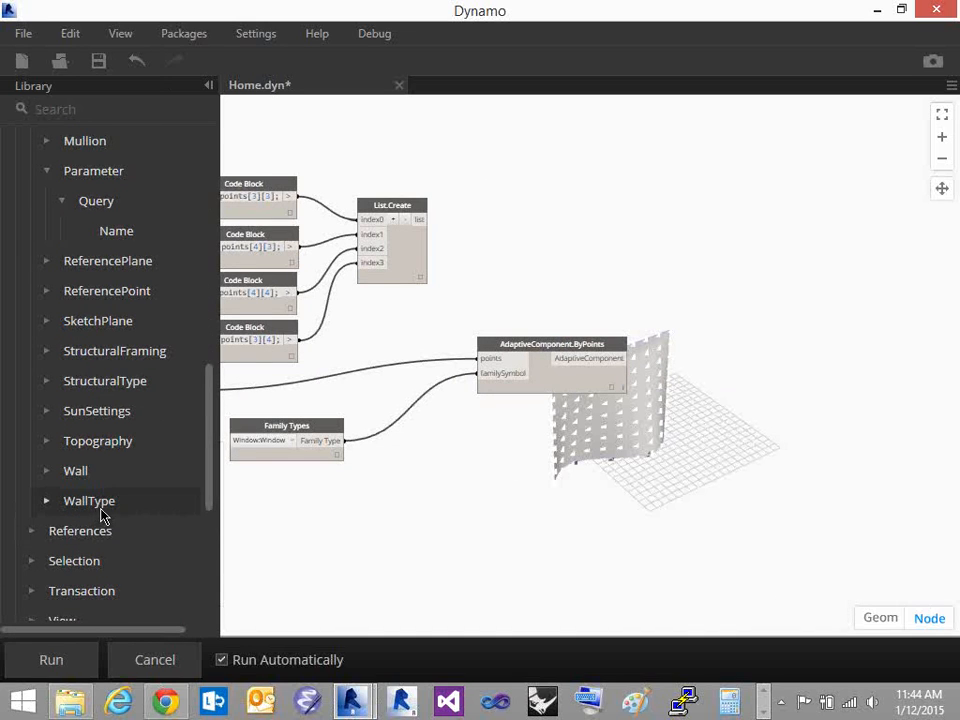
scroll(100, 515, down, 3)
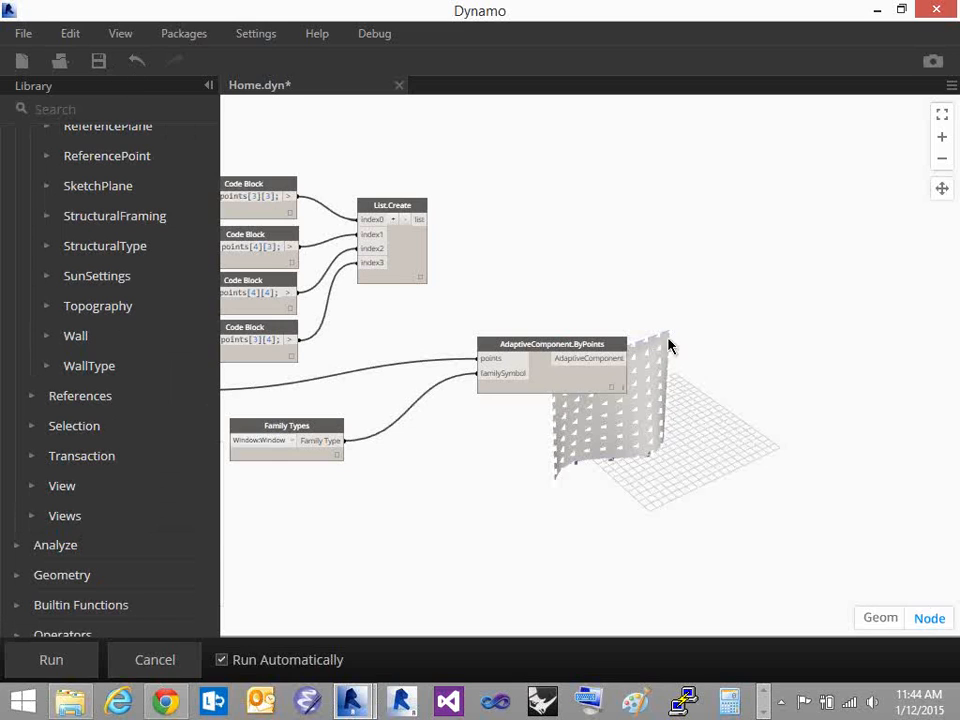
middle_drag(552, 268, 598, 300)
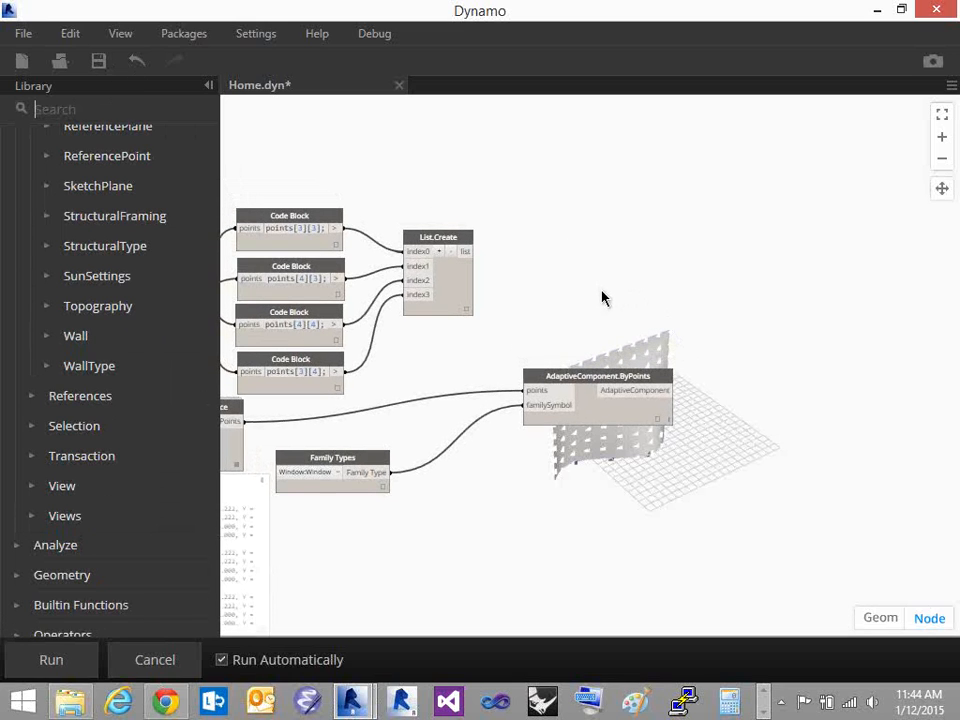
scroll(115, 320, up, 5)
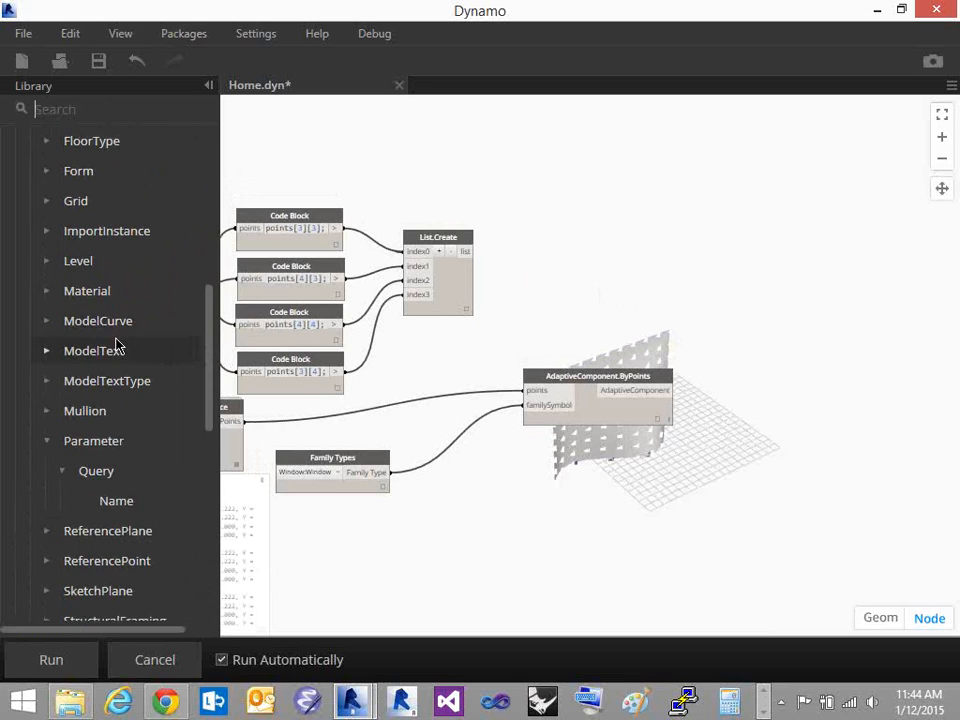
scroll(117, 340, up, 3)
scroll(133, 275, up, 2)
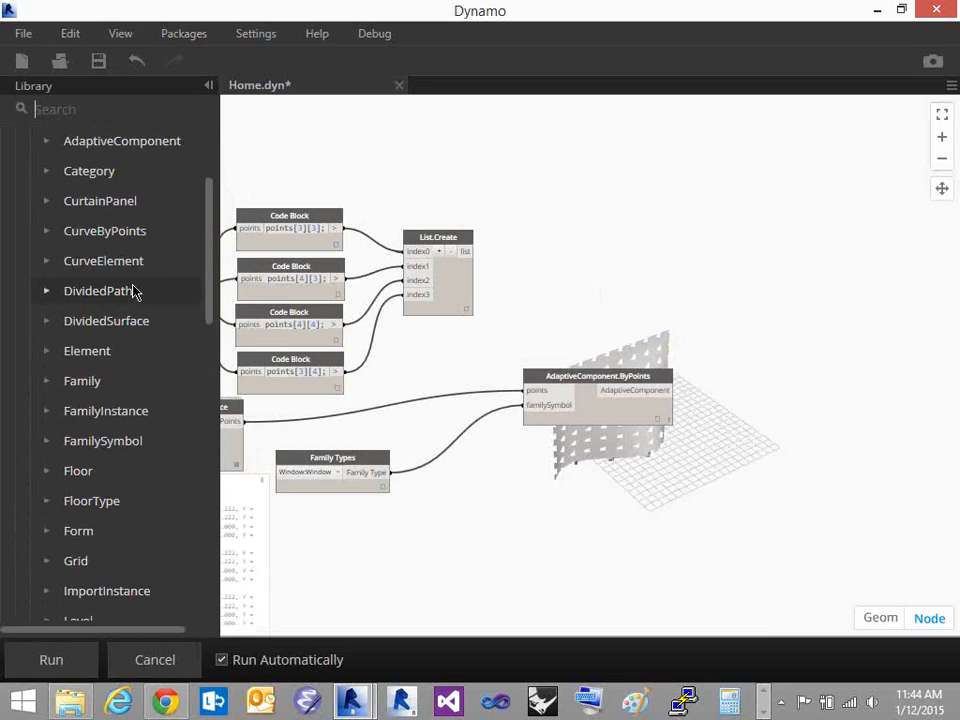
Search the node library for "paramet" and for "property", clearing the search after each
text(paramet)
key(BackSpace)
key(BackSpace)
key(BackSpace)
key(BackSpace)
key(BackSpace)
key(BackSpace)
key(BackSpace)
text(property)
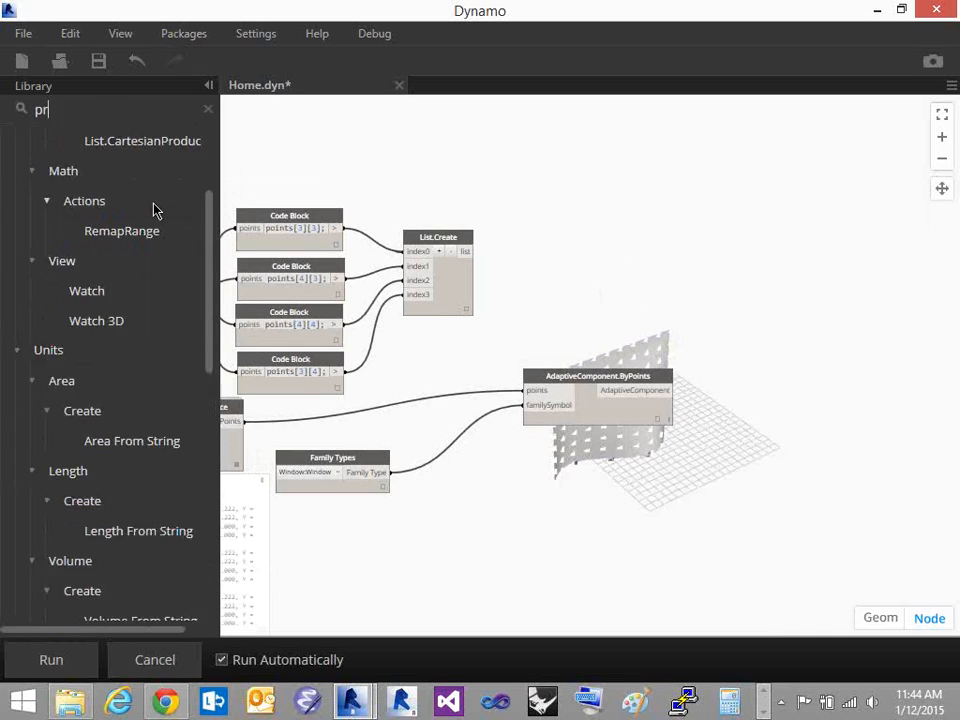
key(BackSpace)
key(BackSpace)
key(BackSpace)
key(BackSpace)
key(BackSpace)
key(BackSpace)
key(BackSpace)
key(BackSpace)
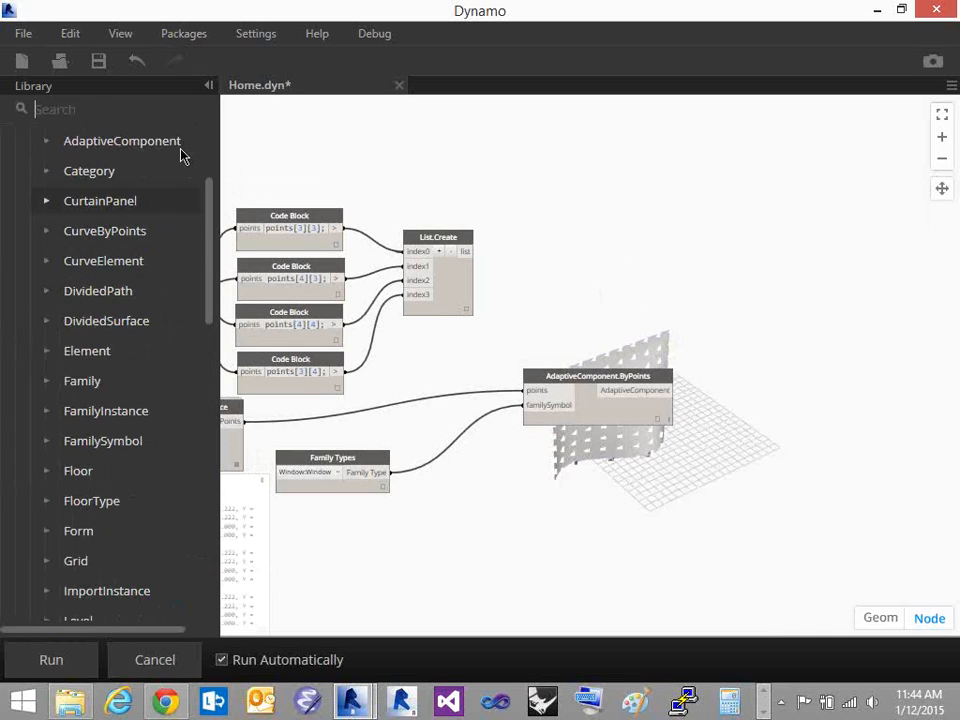
Switch to the class outline document in Chrome, review its adaptive component topics and return to Dynamo
key(alt+Tab)
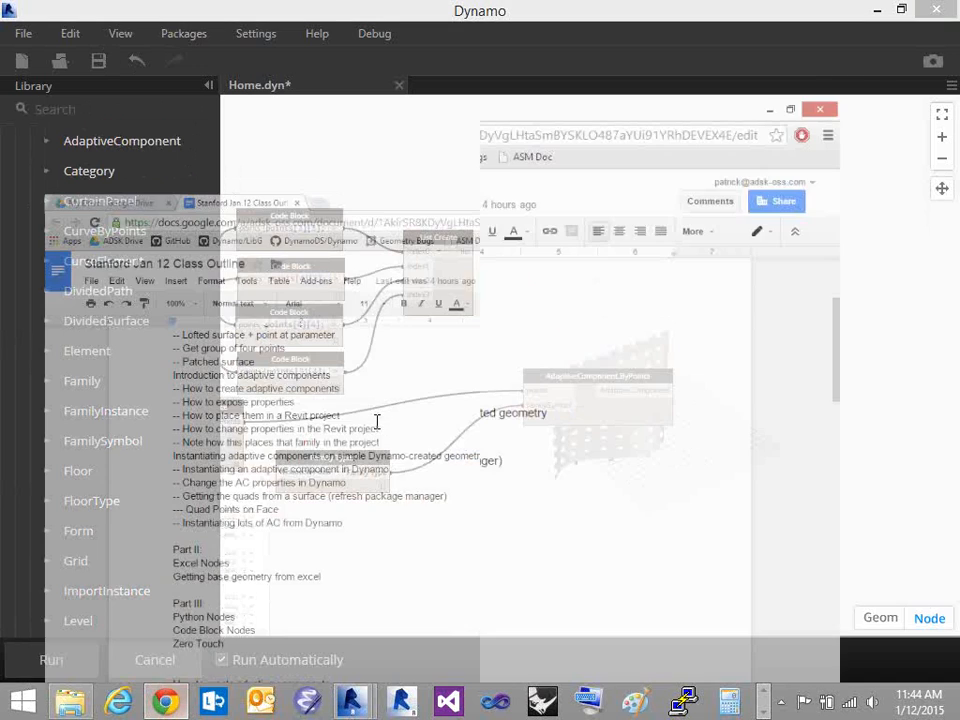
scroll(373, 473, down, 2)
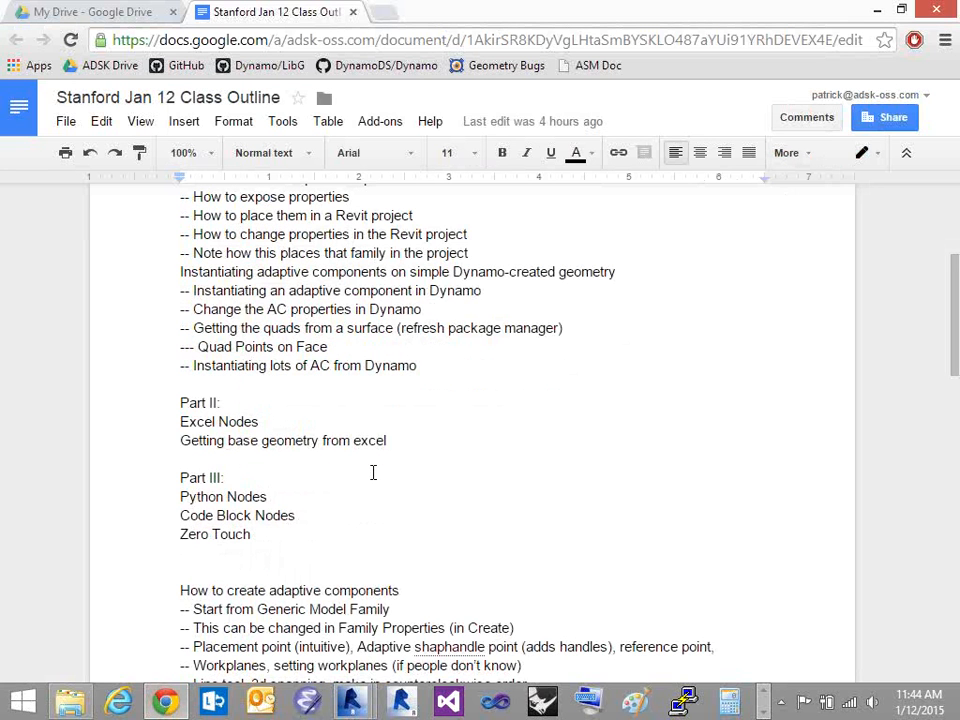
scroll(369, 465, down, 4)
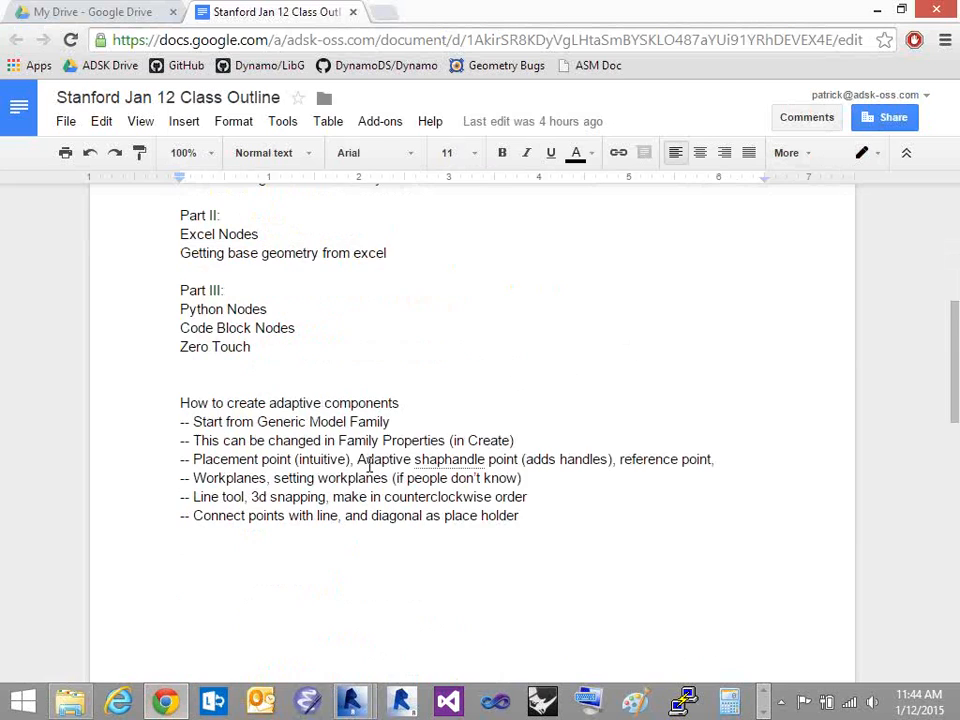
scroll(368, 457, up, 6)
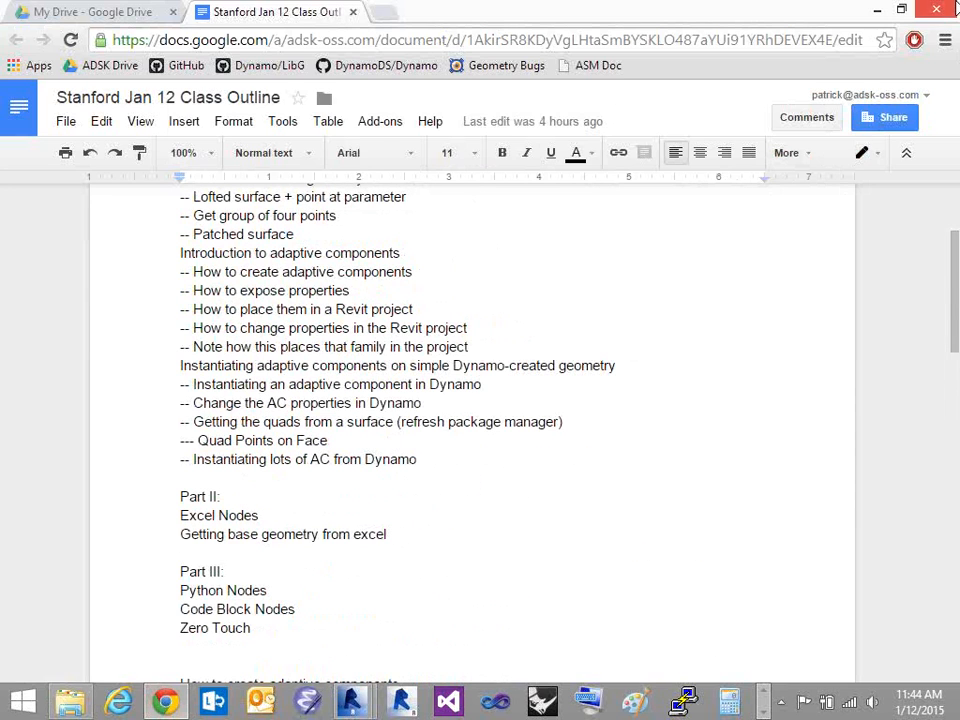
click(878, 10)
Search the node library for "proper" again and clear the search
text(proper)
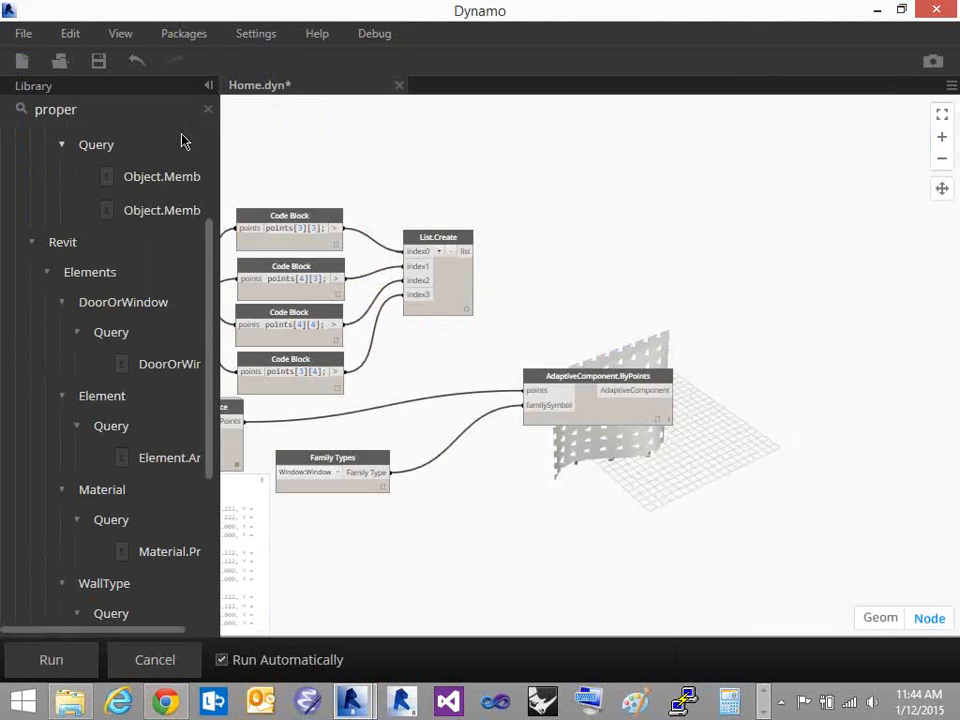
key(BackSpace)
key(BackSpace)
key(BackSpace)
key(BackSpace)
key(BackSpace)
key(BackSpace)
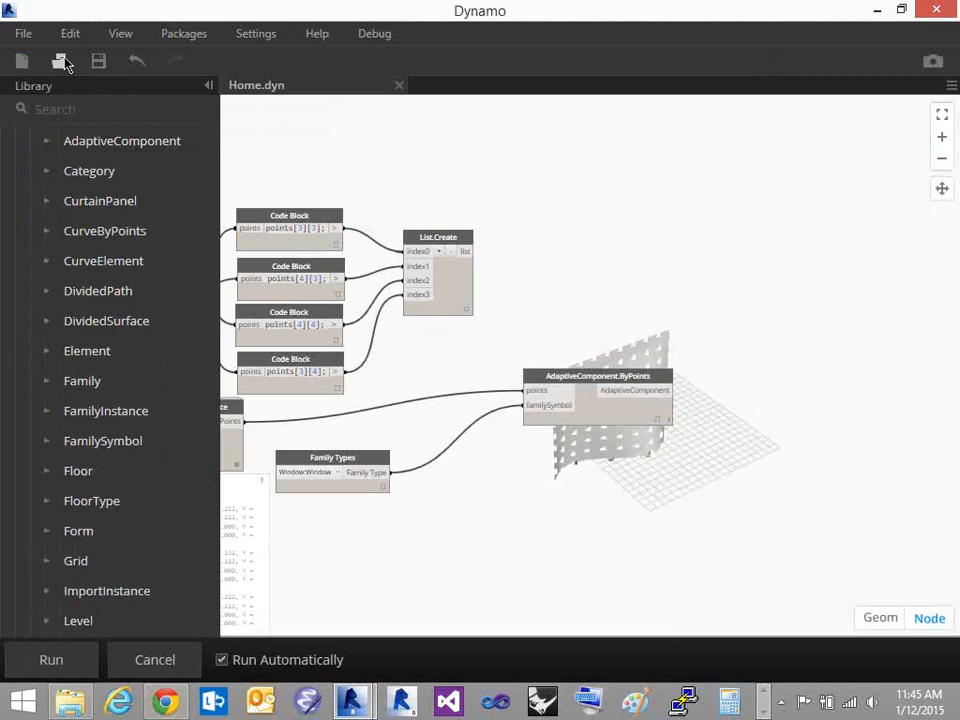
Open basic_panel3.dyn from the stanford_jan12 folder and examine the nodes attached to its AdaptiveComponent.ByPoints output
click(60, 60)
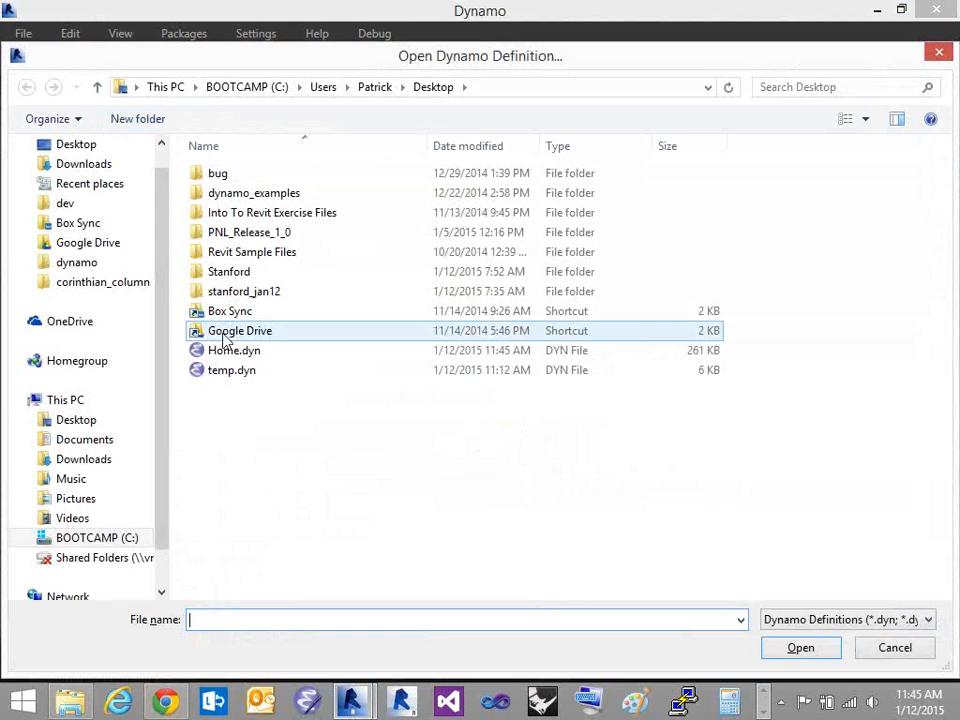
double_click(258, 289)
double_click(233, 217)
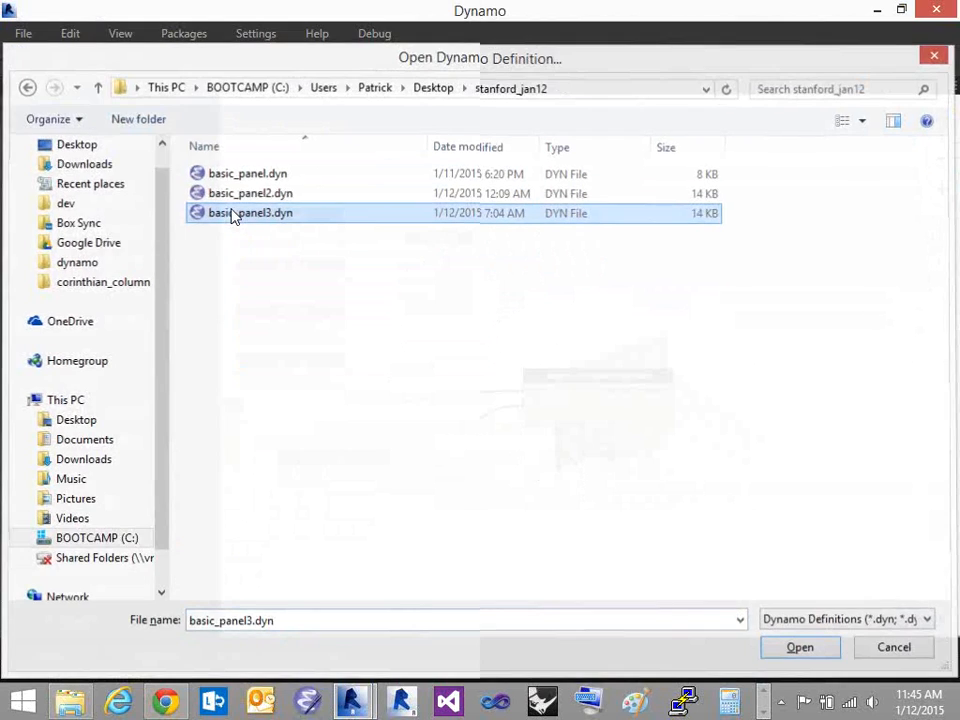
middle_drag(801, 454, 375, 326)
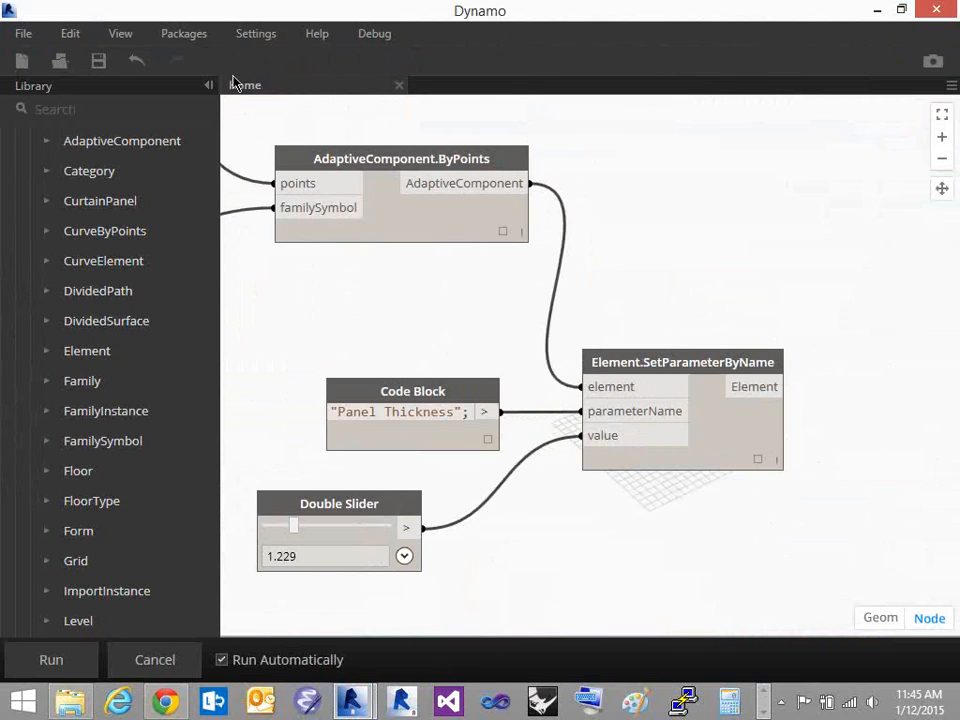
Reopen Home.dyn from the Desktop and bring the AdaptiveComponent.ByPoints end of the graph into view
click(60, 61)
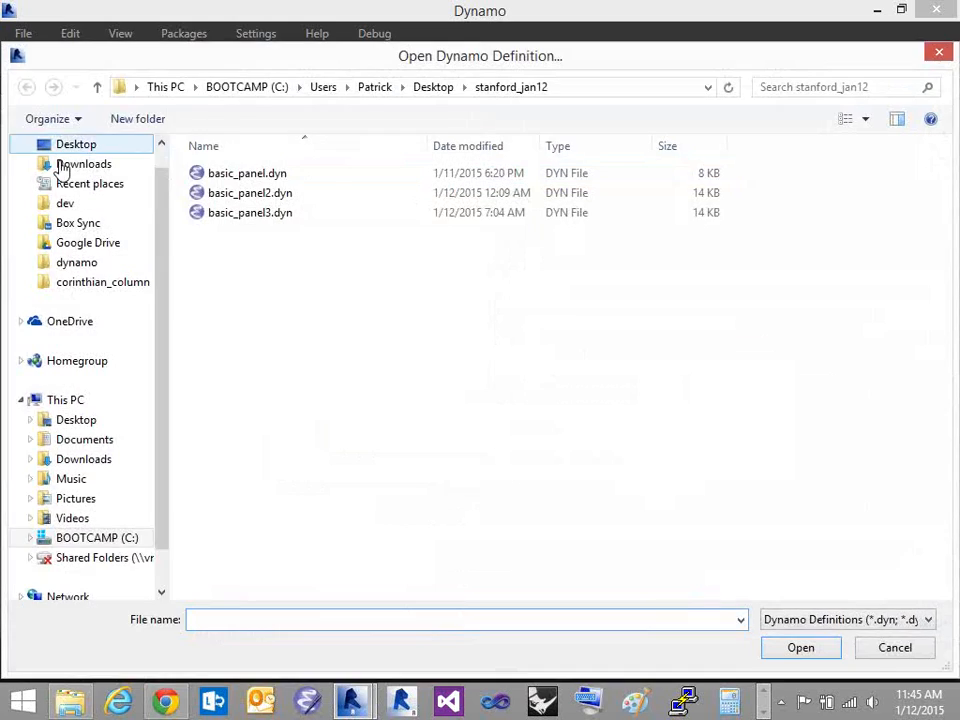
click(62, 147)
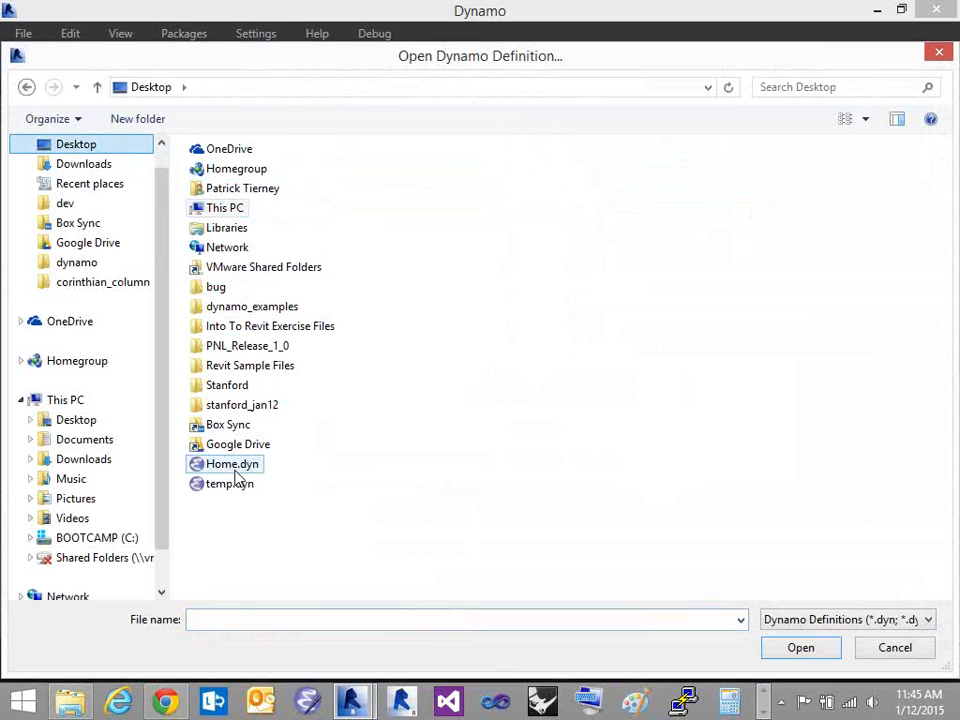
click(240, 470)
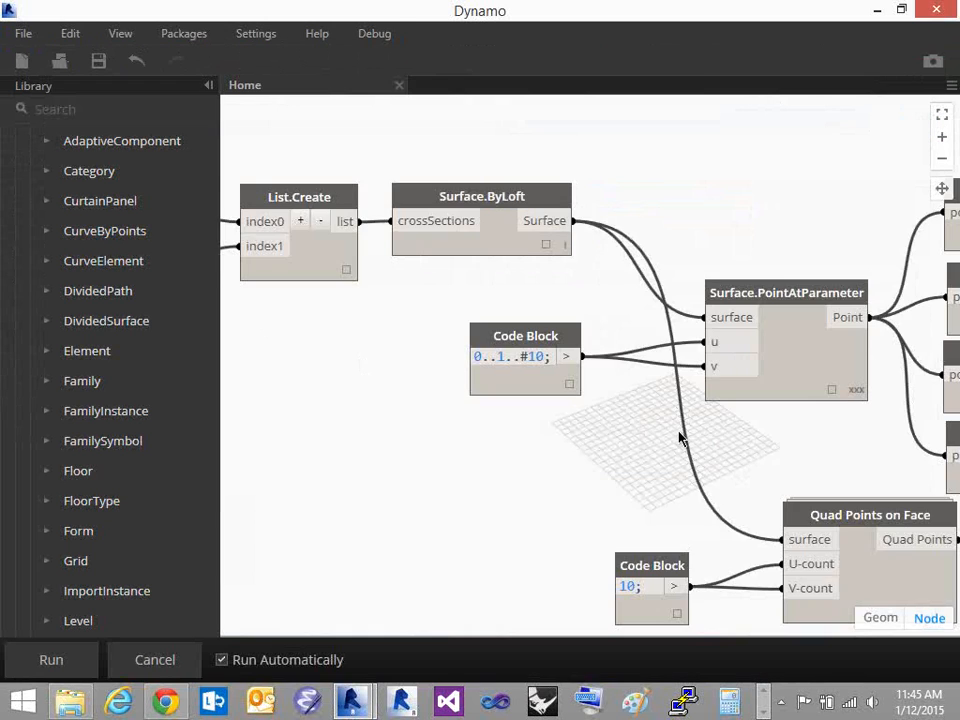
middle_drag(681, 437, 336, 405)
scroll(805, 426, down, 4)
middle_drag(805, 426, 354, 364)
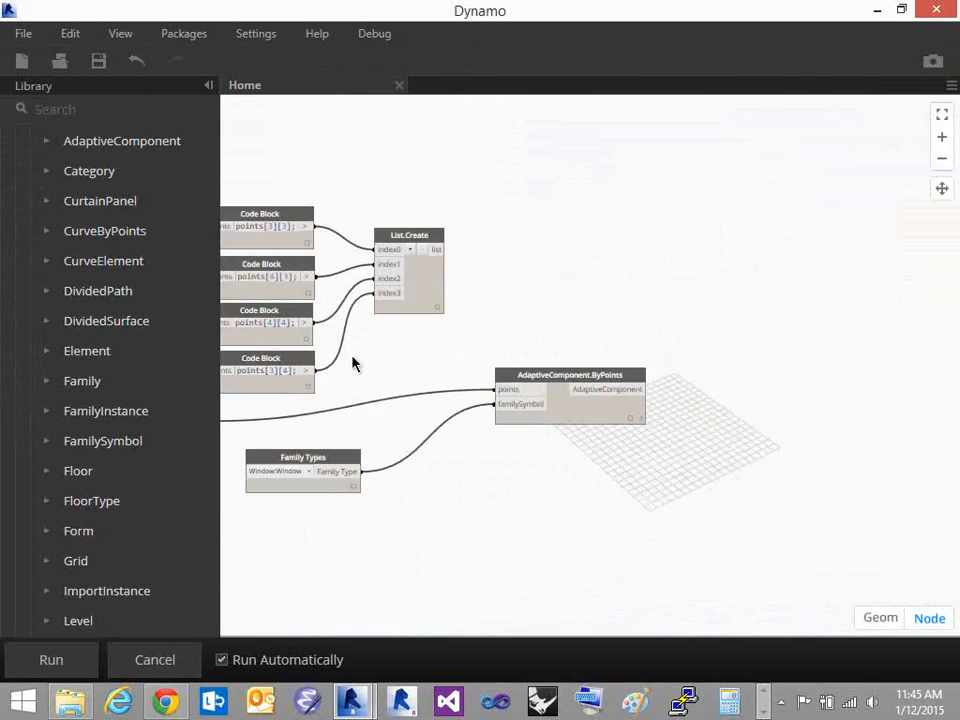
Add an Element.SetParameterByName node beside AdaptiveComponent.ByPoints and connect the AdaptiveComponent output to its element input
click(64, 108)
text(setpar)
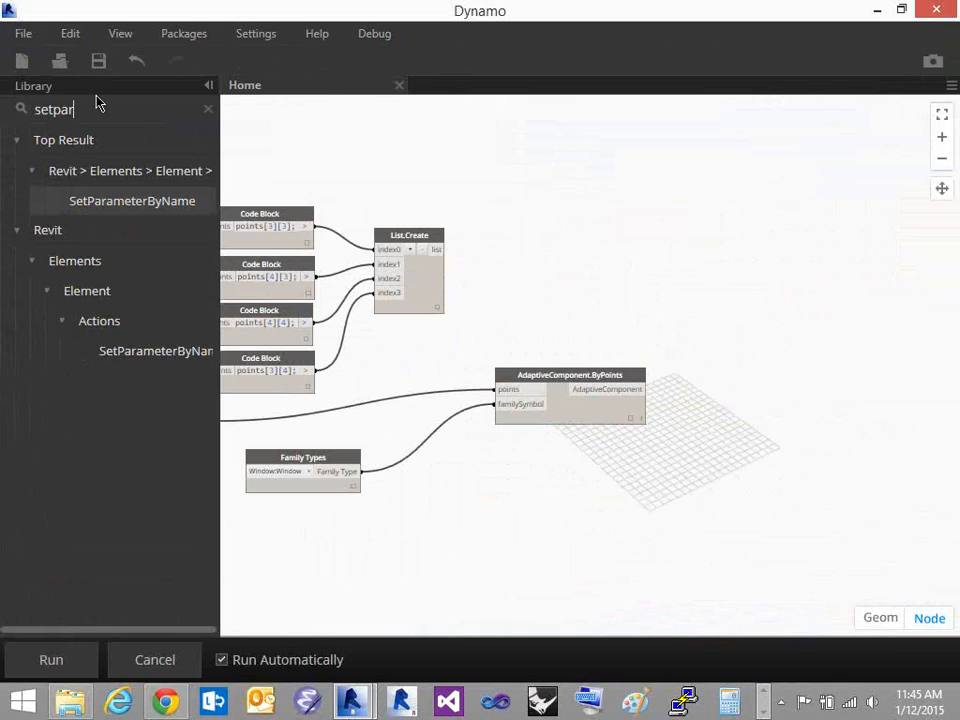
click(117, 209)
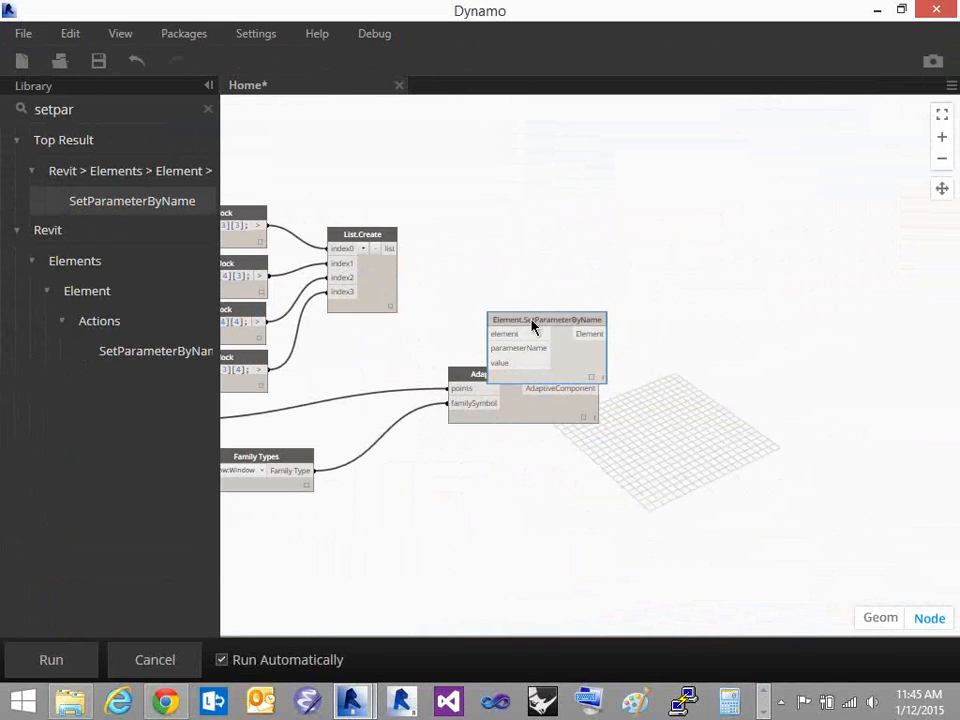
drag(531, 326, 697, 403)
click(596, 389)
click(657, 414)
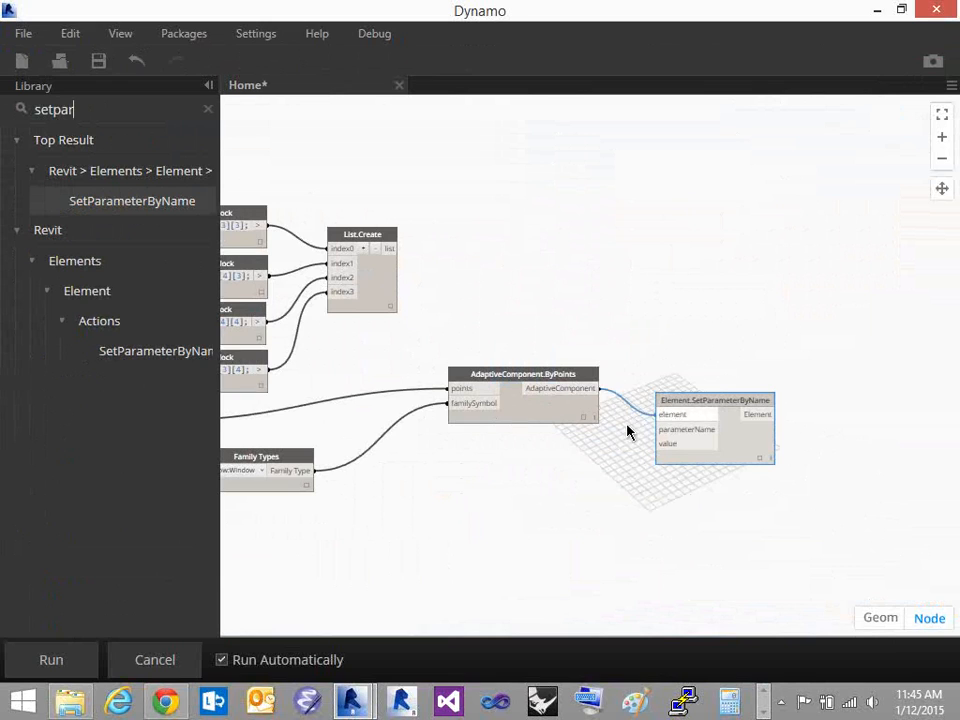
middle_drag(666, 500, 596, 508)
drag(647, 422, 688, 445)
click(570, 531)
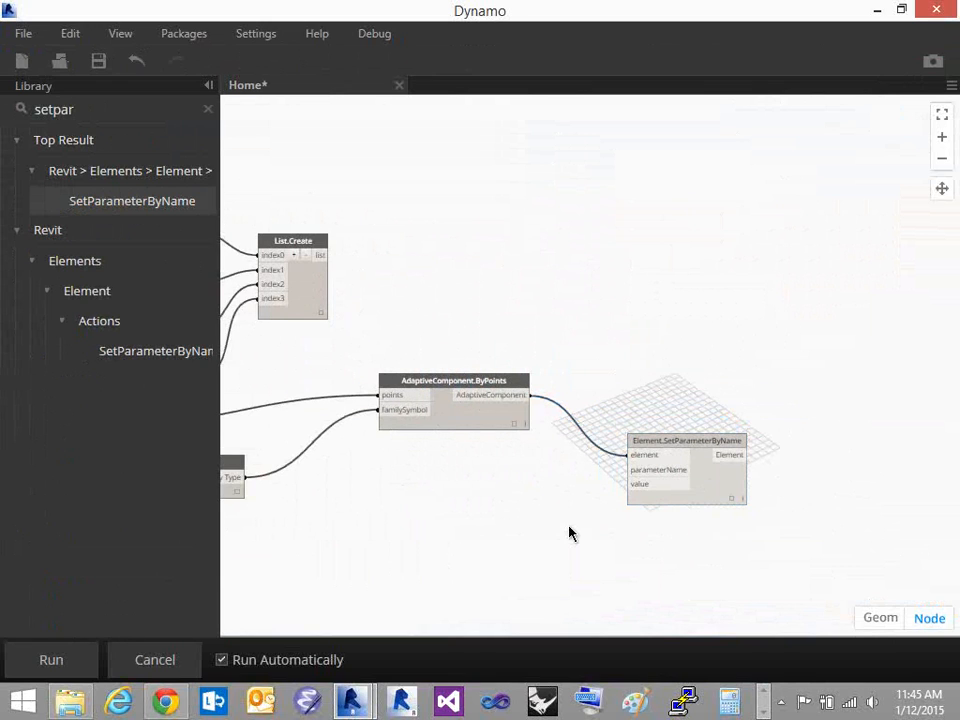
Add a code block containing "Window Thickness"; and connect it to the parameterName input of Element.SetParameterByName
click(875, 10)
mouse_move(360, 702)
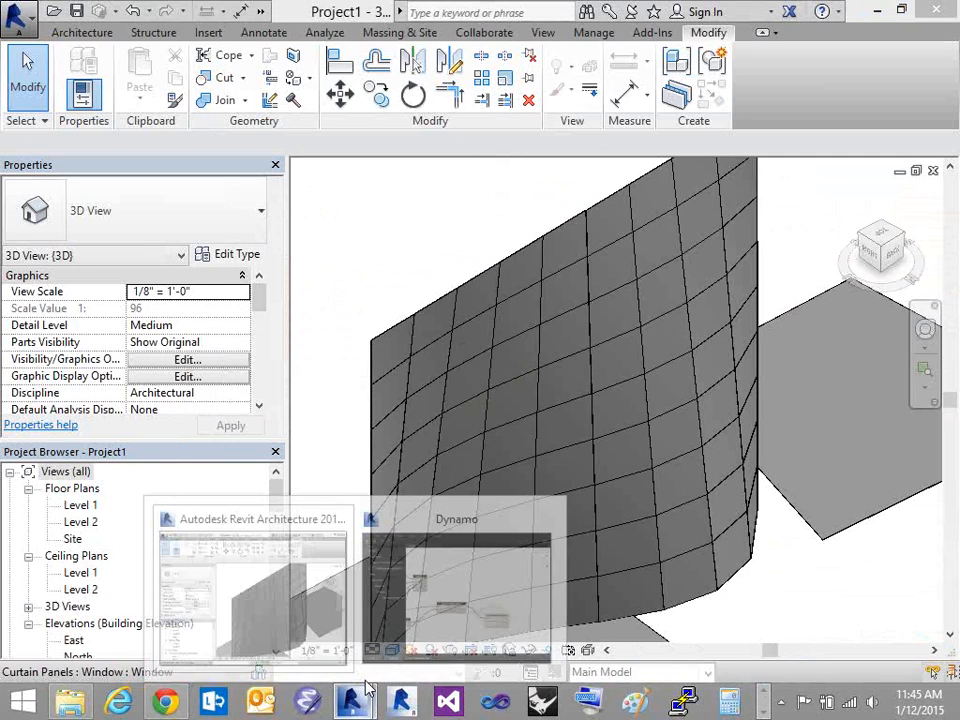
click(448, 605)
text("Window T)
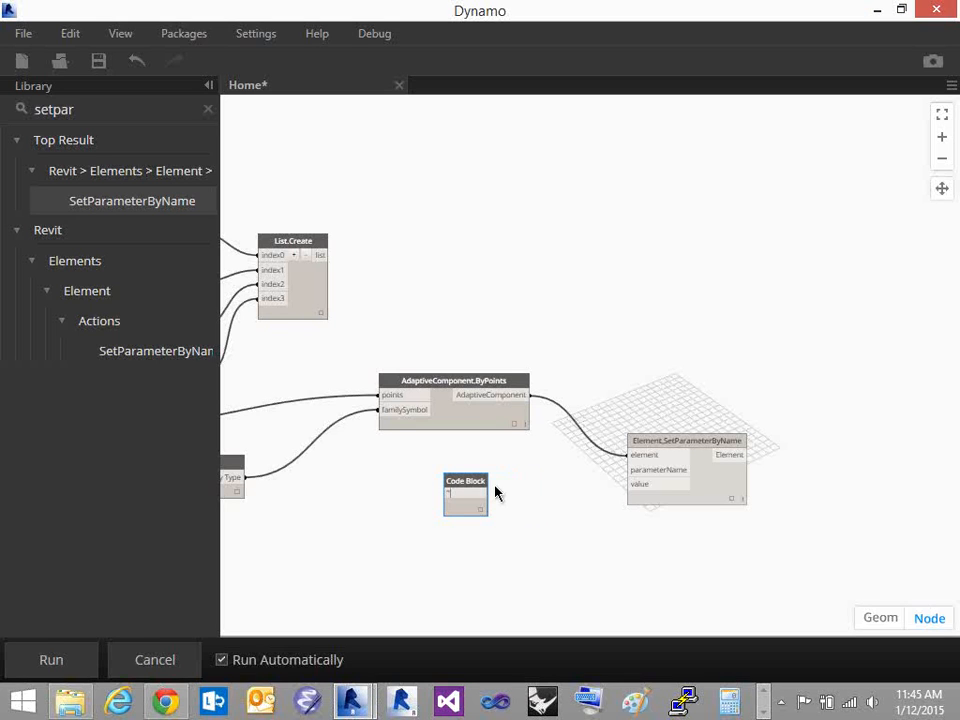
text(hickness";)
click(514, 525)
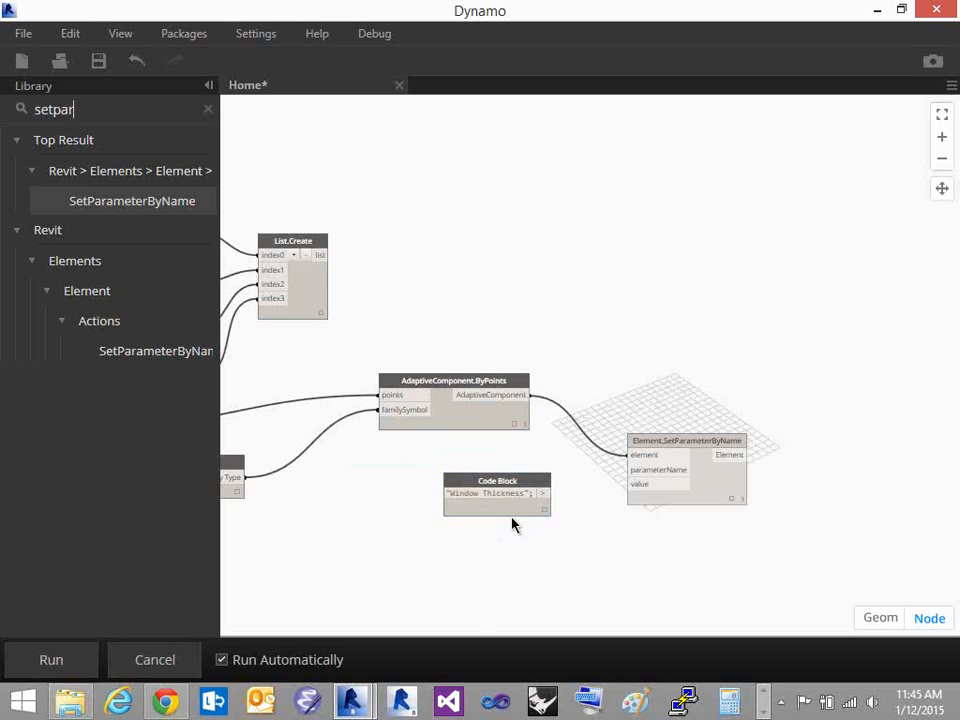
scroll(514, 523, up, 5)
middle_drag(634, 585, 644, 499)
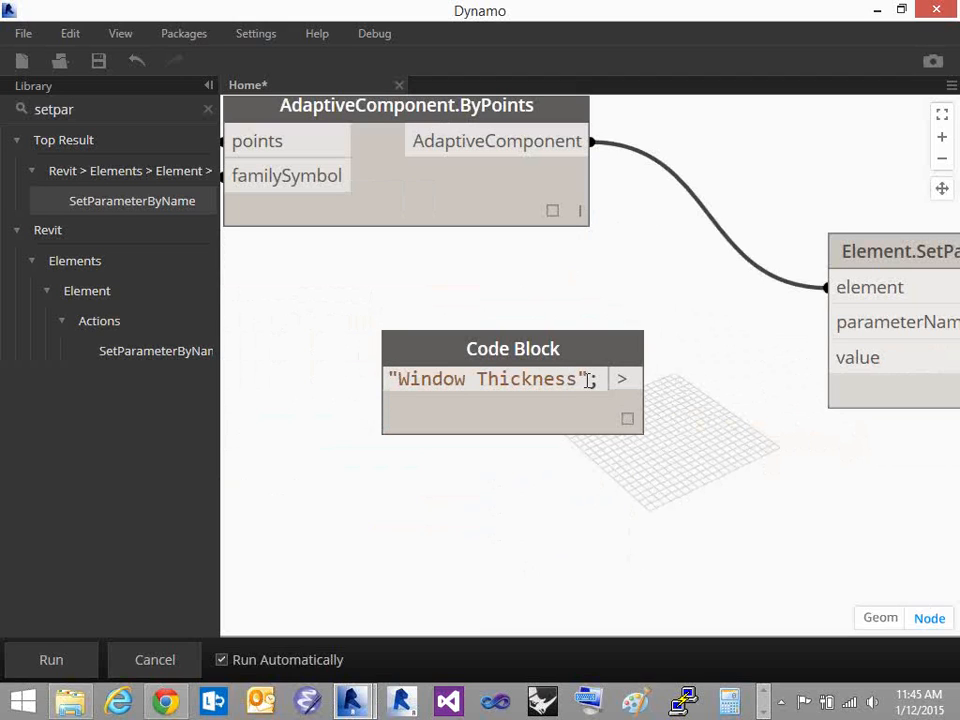
drag(622, 381, 835, 326)
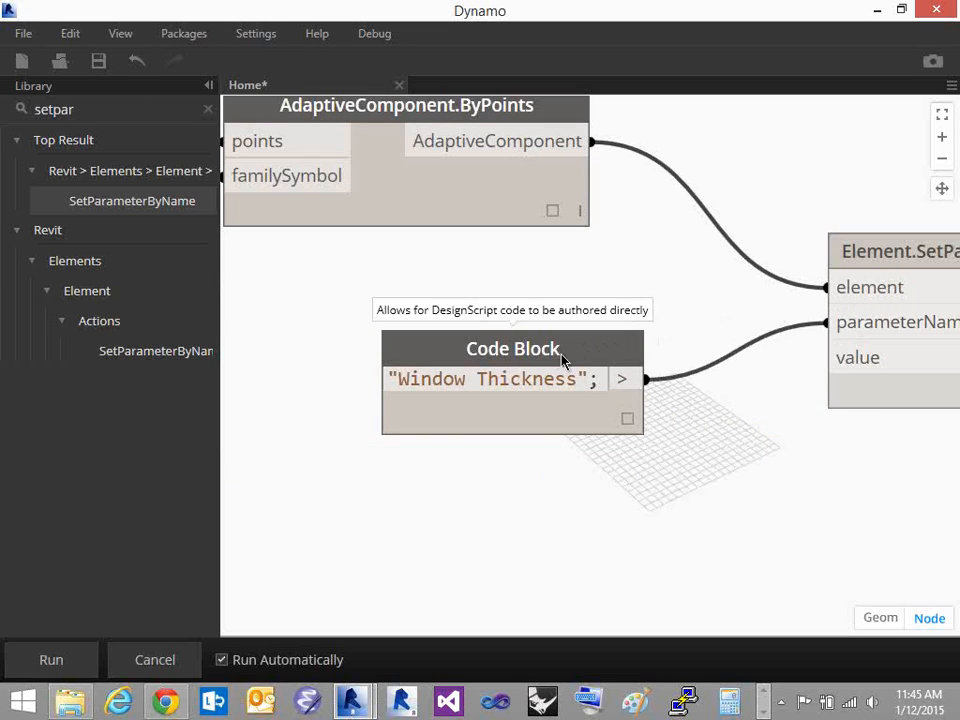
Add a code block containing 0.2; below the "Window Thickness" block and connect it to the value input of Element.SetParameterByName
drag(563, 356, 479, 296)
click(517, 455)
double_click(517, 455)
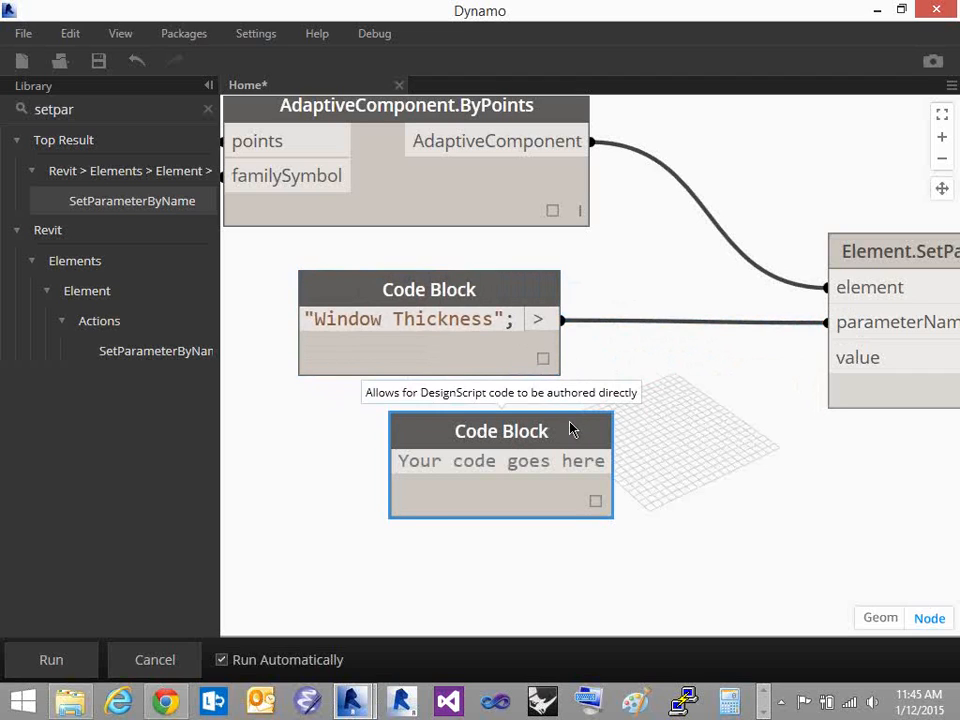
text(2)
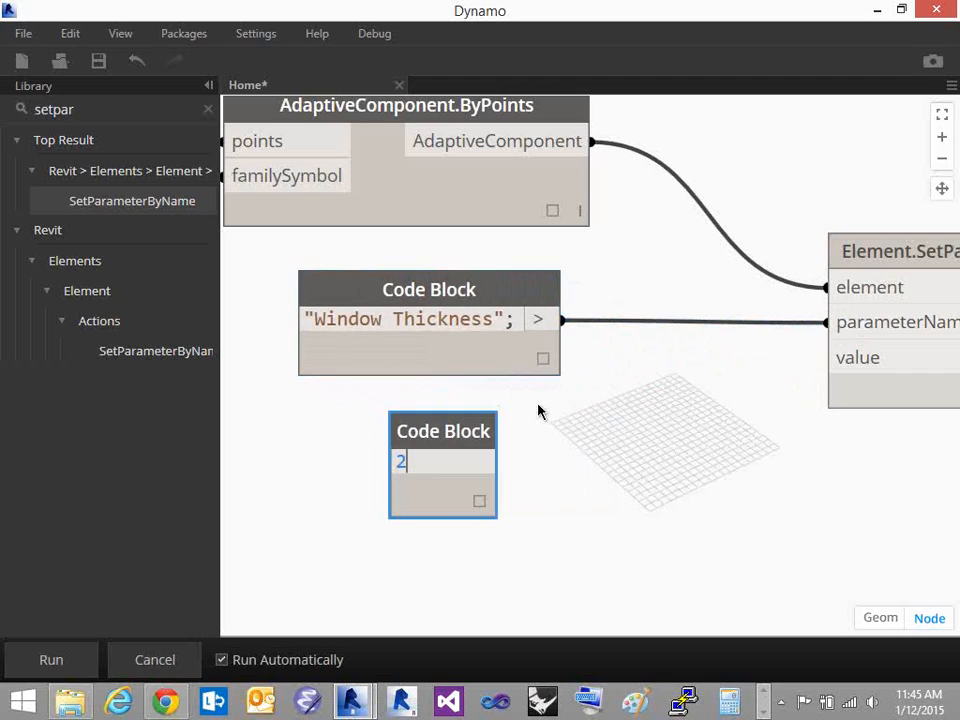
key(BackSpace)
text(0.2)
click(534, 422)
click(479, 462)
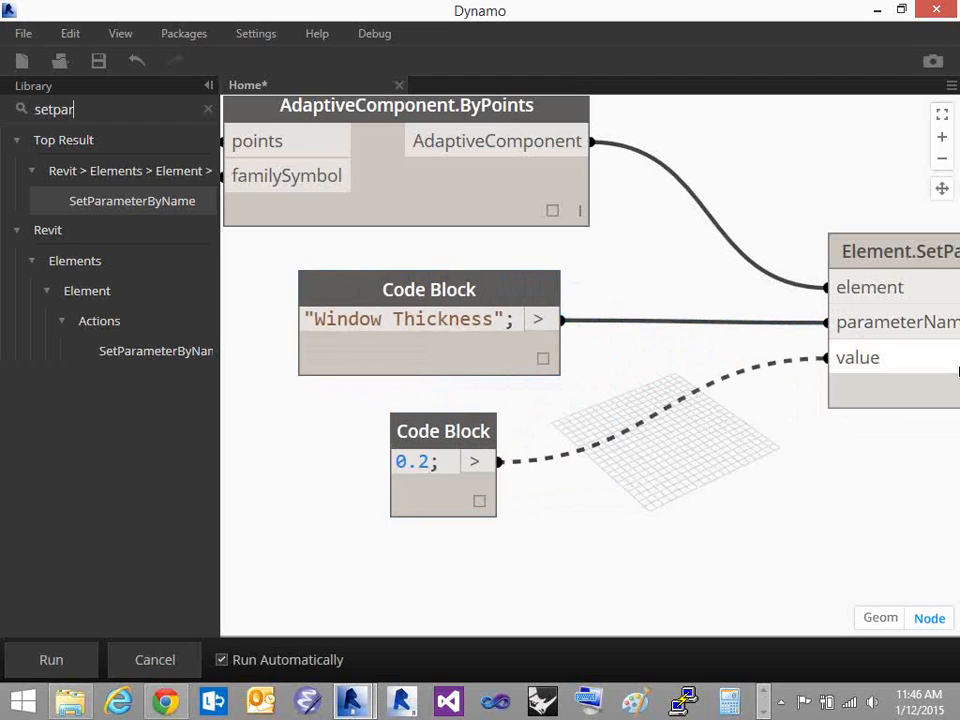
click(818, 360)
middle_drag(861, 486, 520, 542)
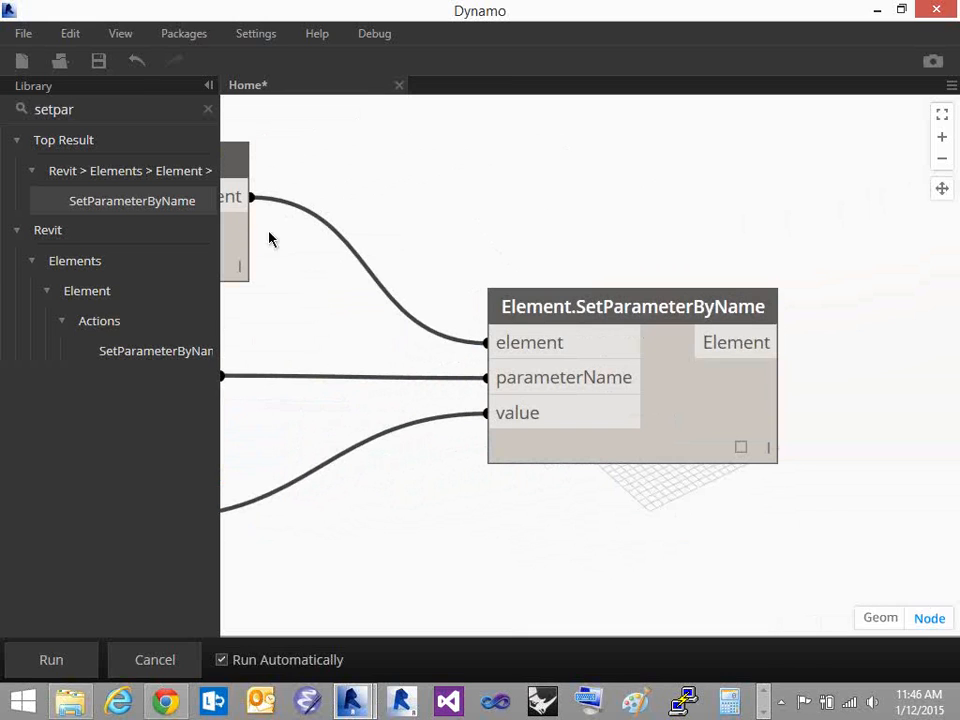
Search the node library for slider and add a Double Slider node to the graph
scroll(423, 207, down, 4)
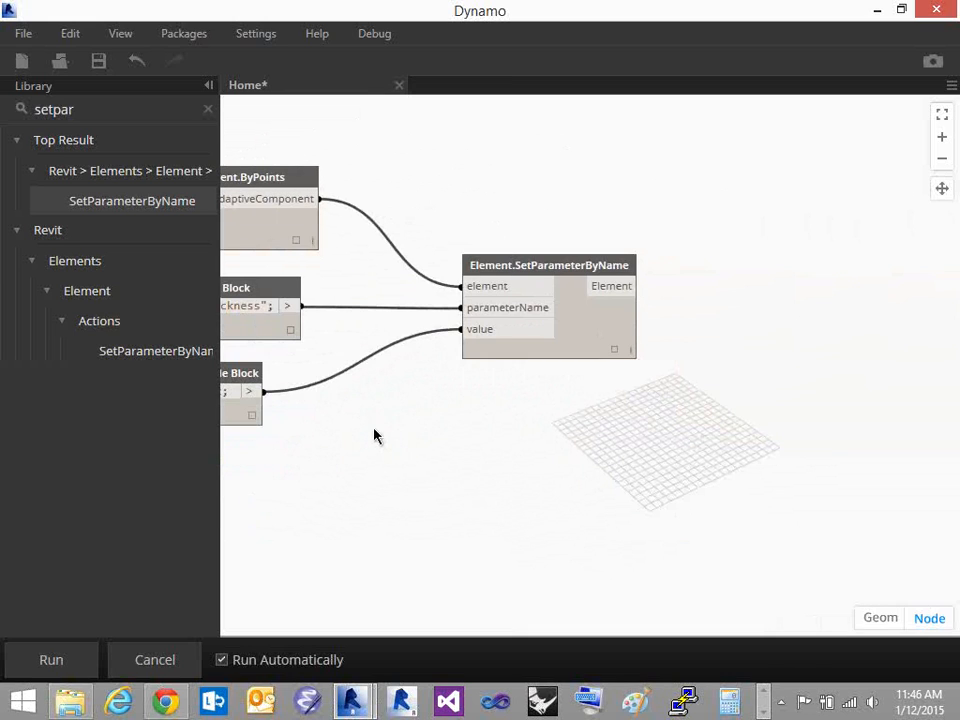
middle_drag(375, 435, 540, 446)
key(BackSpace)
key(BackSpace)
key(BackSpace)
key(BackSpace)
key(BackSpace)
key(BackSpace)
text(s)
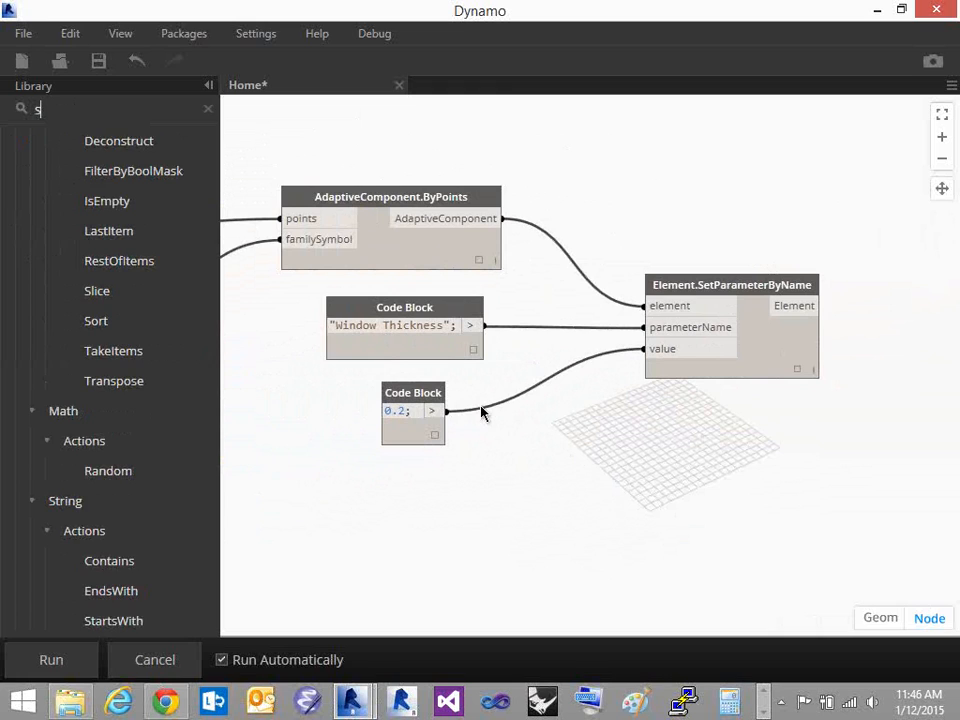
text(lider)
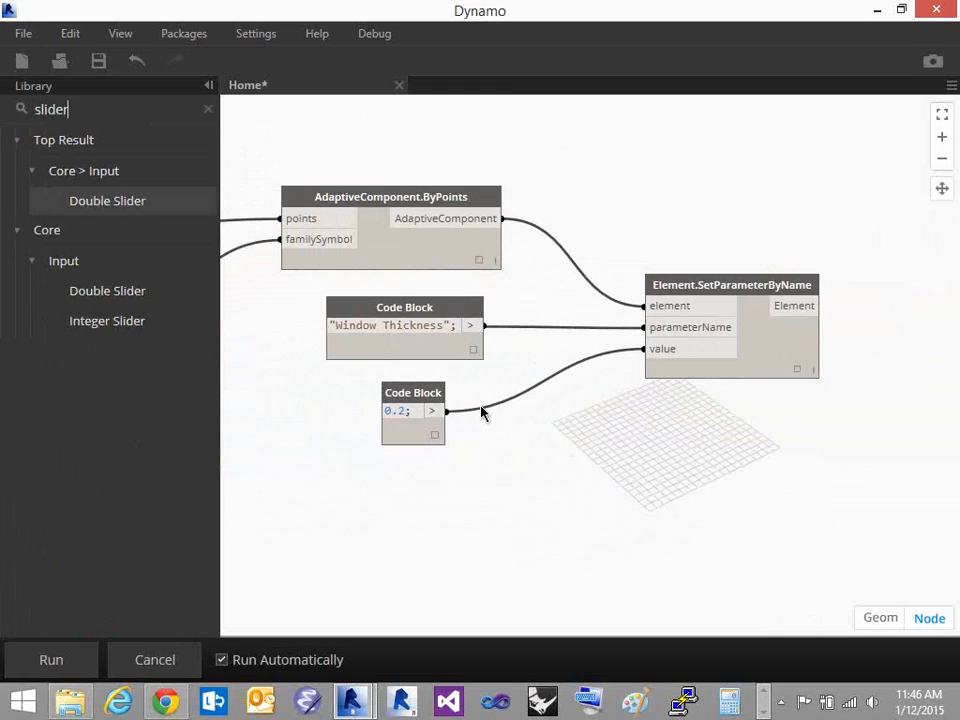
click(145, 205)
Set the Double Slider's maximum to 1, place it below the 0.2 code block and connect it to the value input of Element.SetParameterByName
click(659, 366)
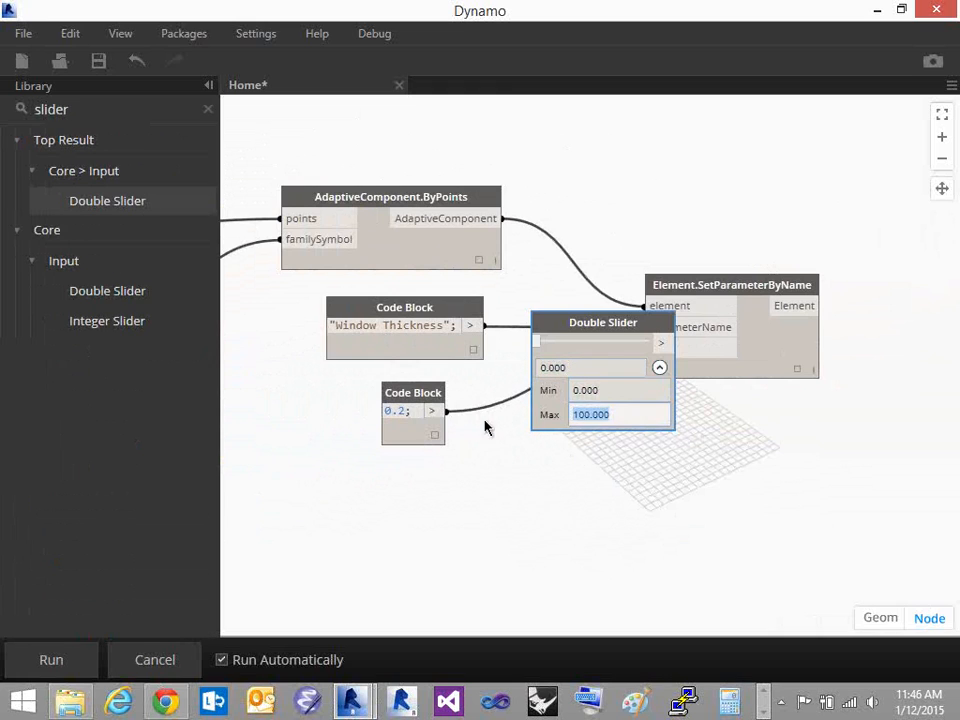
text(1)
key(Return)
drag(537, 342, 428, 468)
drag(509, 485, 644, 349)
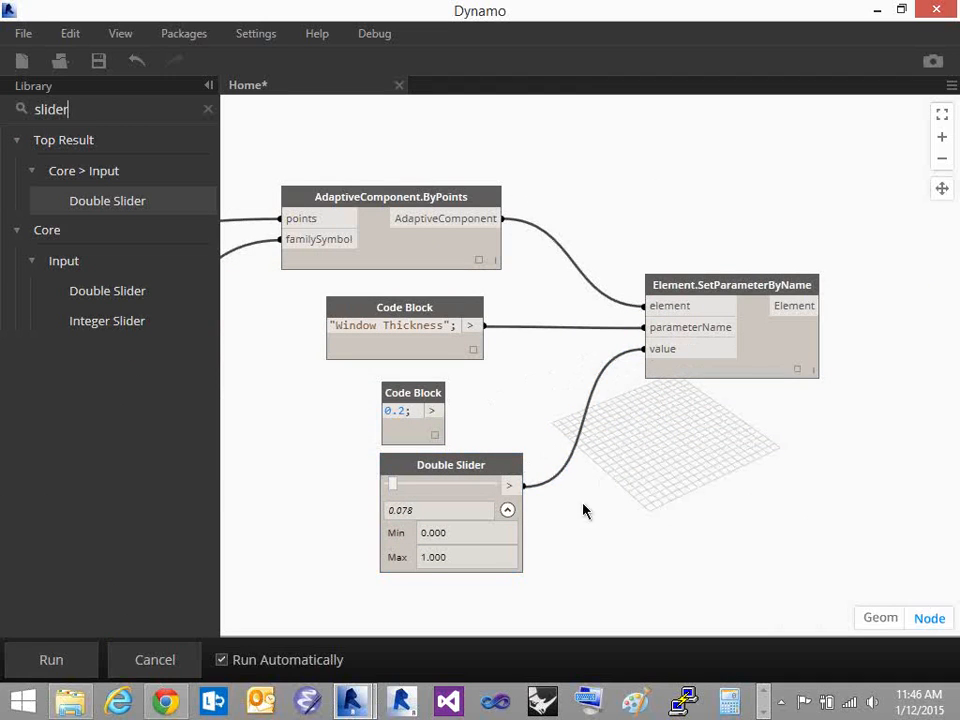
Run the graph and examine the paneled surface in Revit's 3D view
click(64, 663)
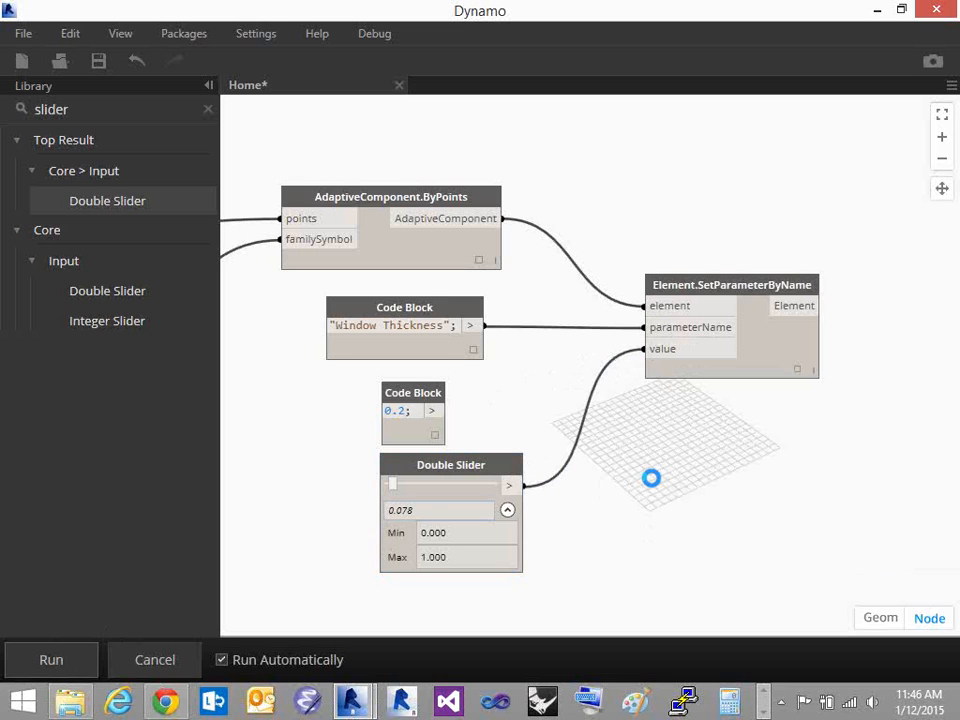
click(877, 9)
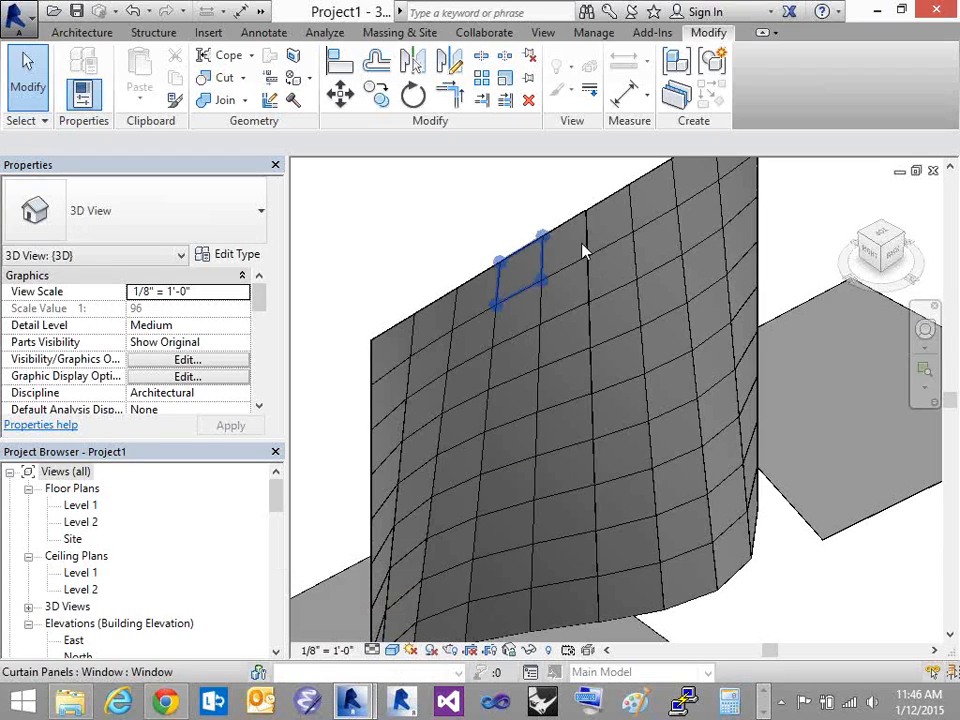
right_click(594, 244)
click(459, 201)
shift+middle_drag(459, 241, 670, 315)
mouse_move(400, 698)
click(440, 633)
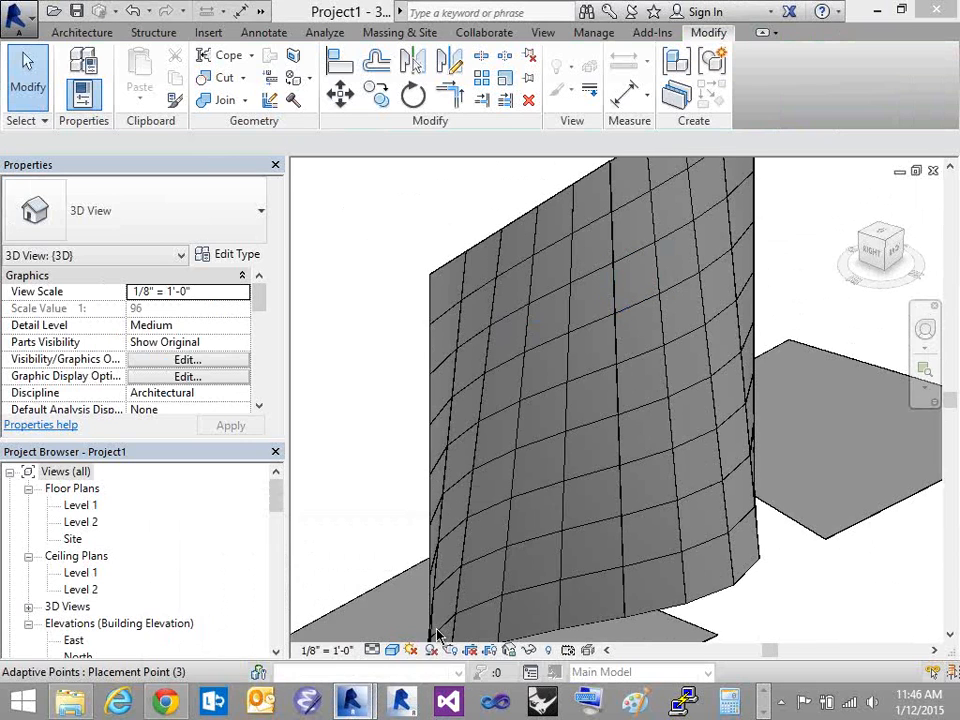
Shrink the Dynamo window and place it so that Revit's 3D view shows beside the graph
click(903, 13)
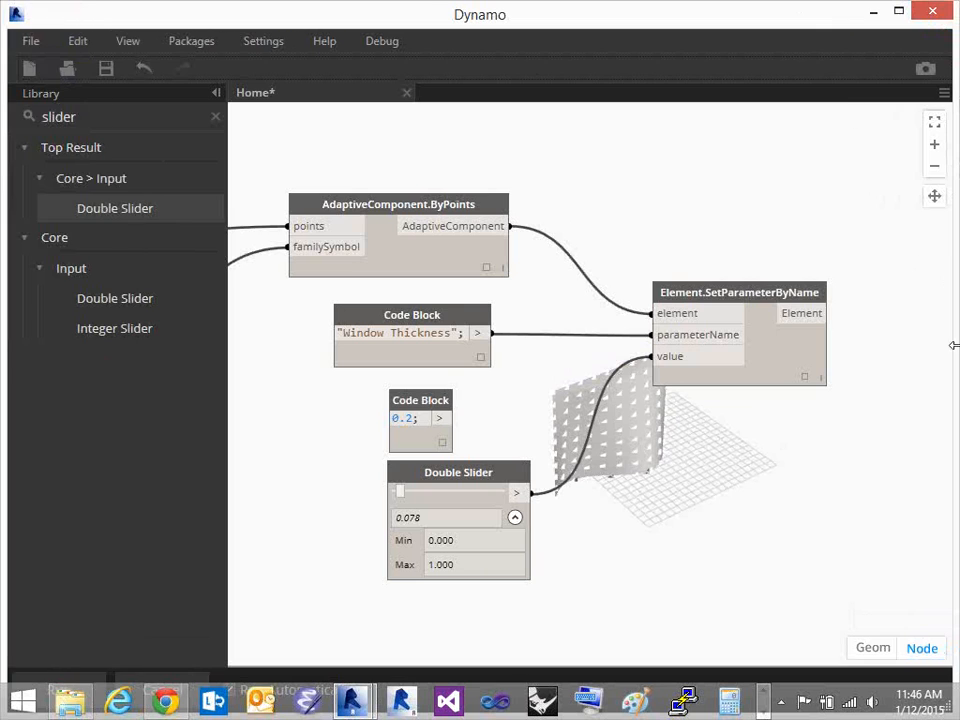
drag(936, 347, 470, 186)
middle_drag(470, 186, 305, 124)
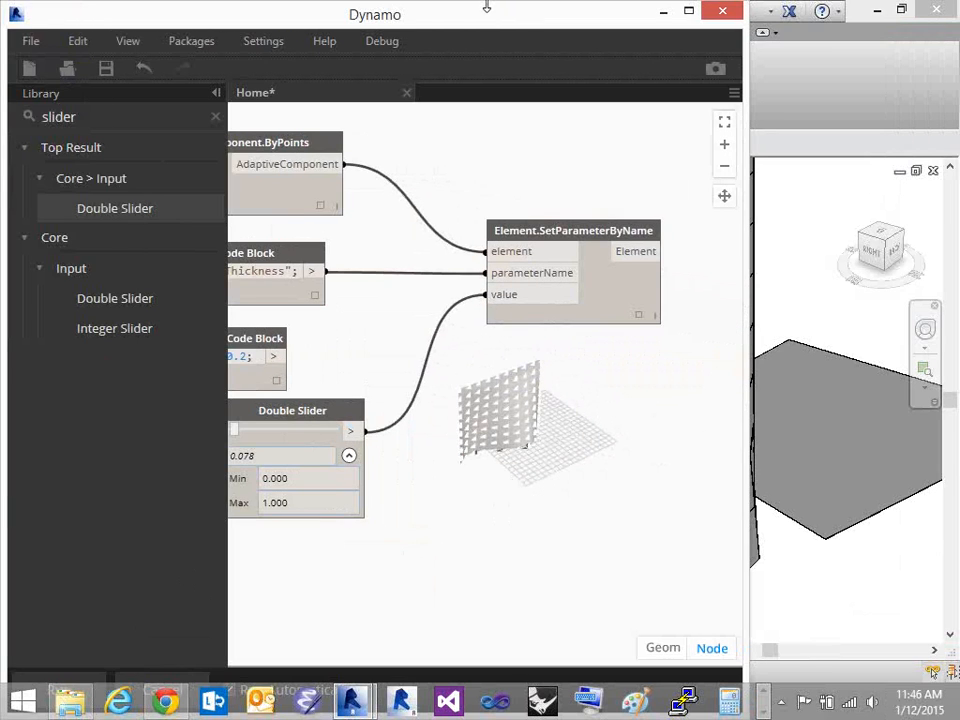
drag(484, 17, 350, 38)
Raise the Double Slider to 0.941 with a close-up of the panels in Revit's 3D view
drag(68, 458, 140, 457)
shift+middle_drag(767, 596, 912, 528)
scroll(606, 600, up, 3)
middle_drag(606, 600, 731, 477)
scroll(731, 477, up, 3)
drag(139, 456, 163, 455)
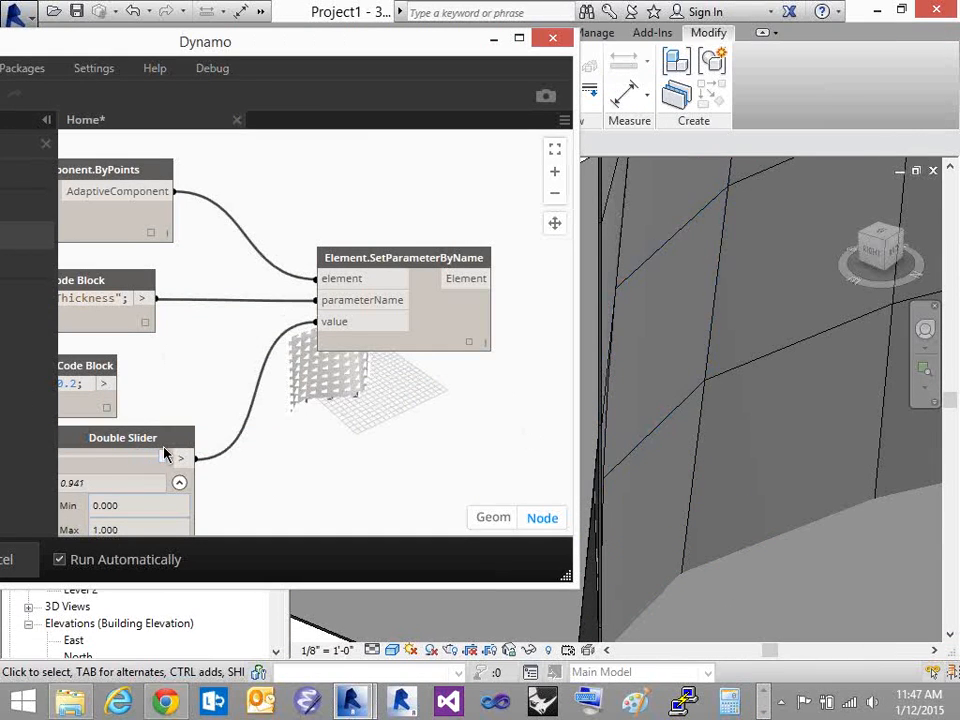
Preview the output list of Element.SetParameterByName and return to the Double Slider
click(474, 348)
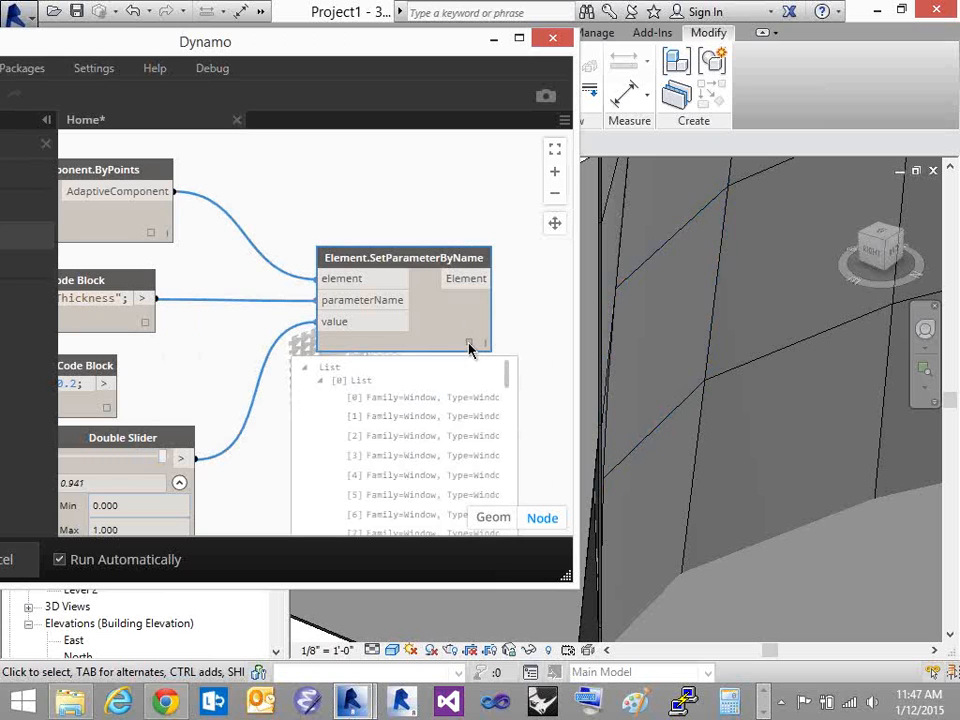
drag(303, 442, 380, 422)
middle_drag(343, 404, 463, 337)
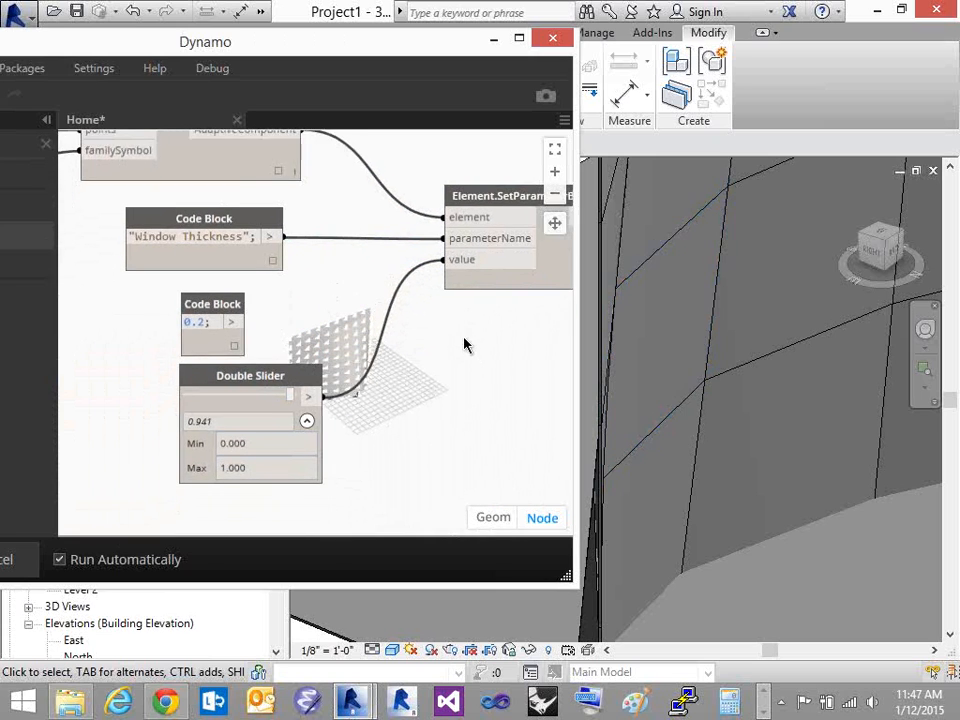
Set the Double Slider's maximum to 10 and examine the panel thickness edge-on in Revit's 3D view
click(256, 468)
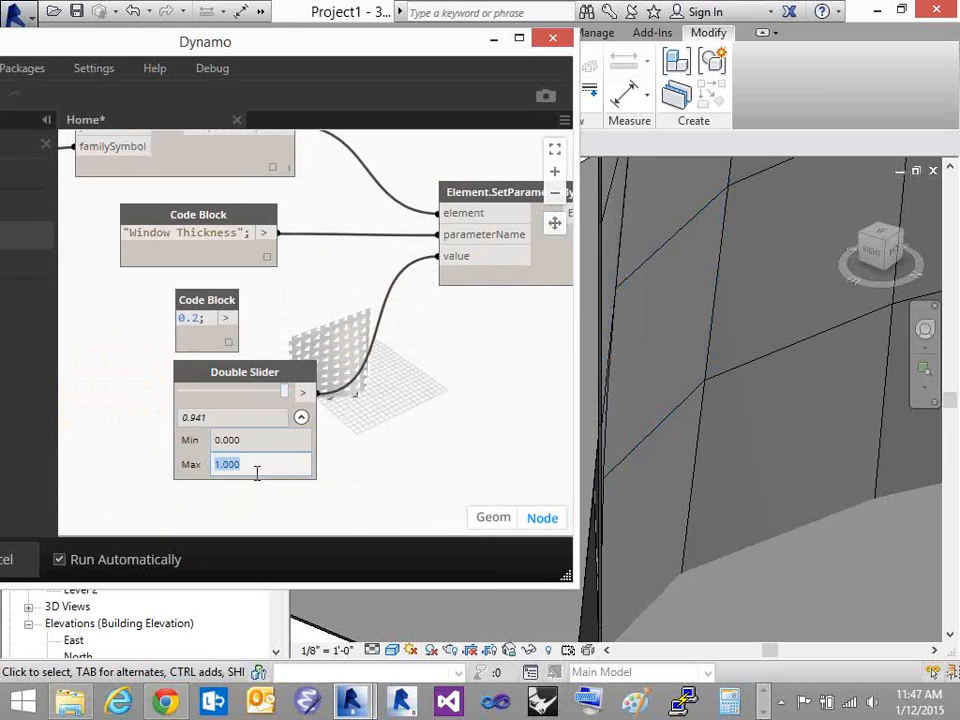
text(10)
key(Return)
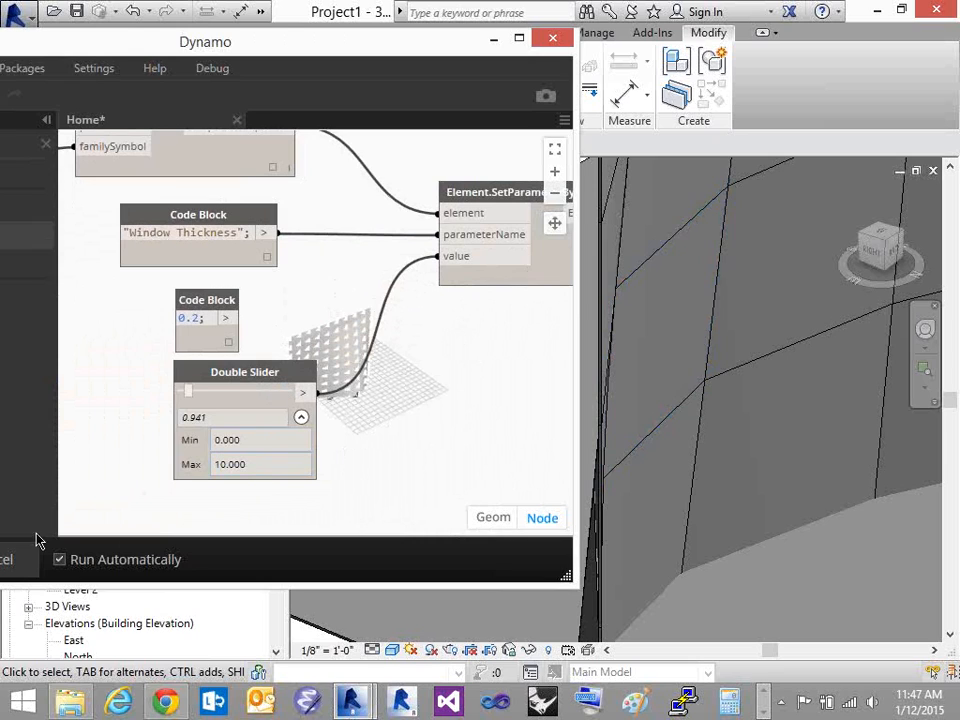
drag(228, 42, 308, 44)
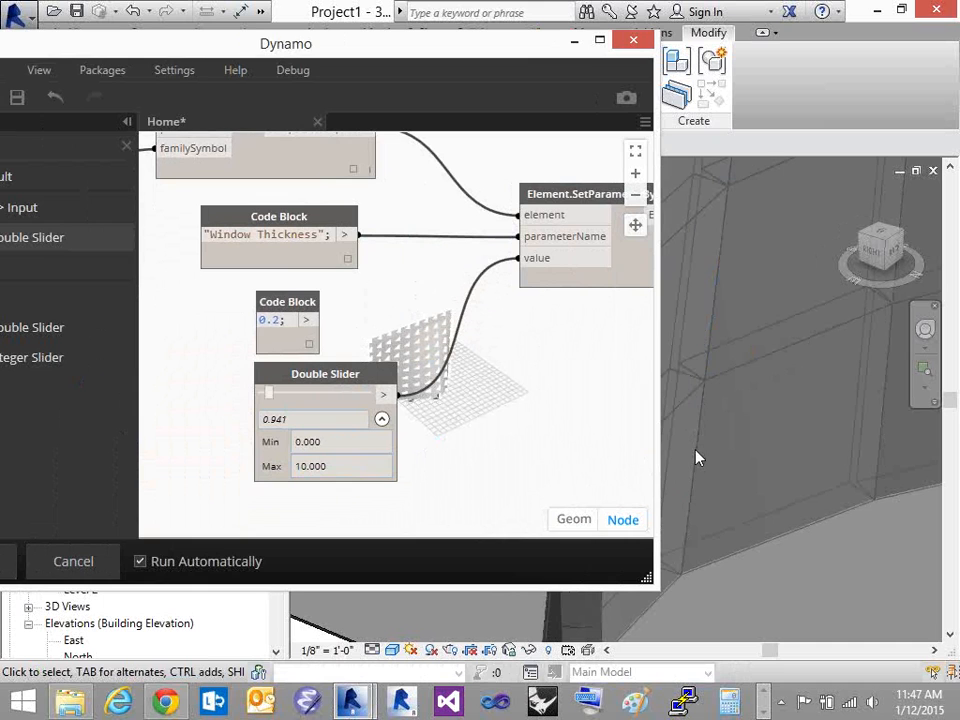
shift+middle_drag(703, 456, 728, 372)
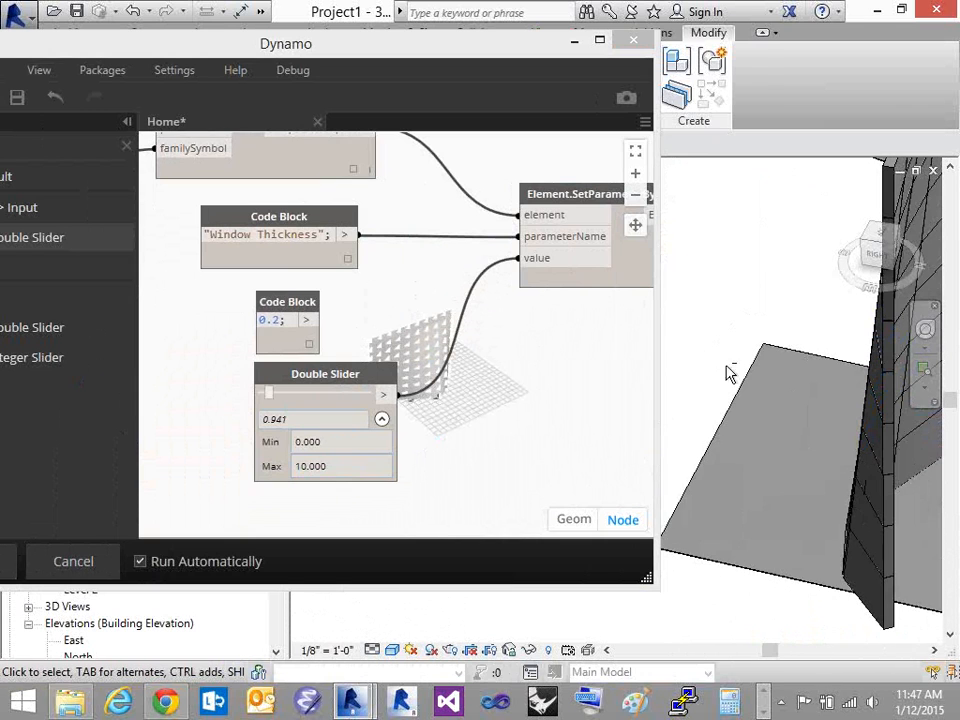
Try the Double Slider at 2.593, lower it to 0.549, and bring the whole Dynamo window back into view
drag(269, 393, 290, 394)
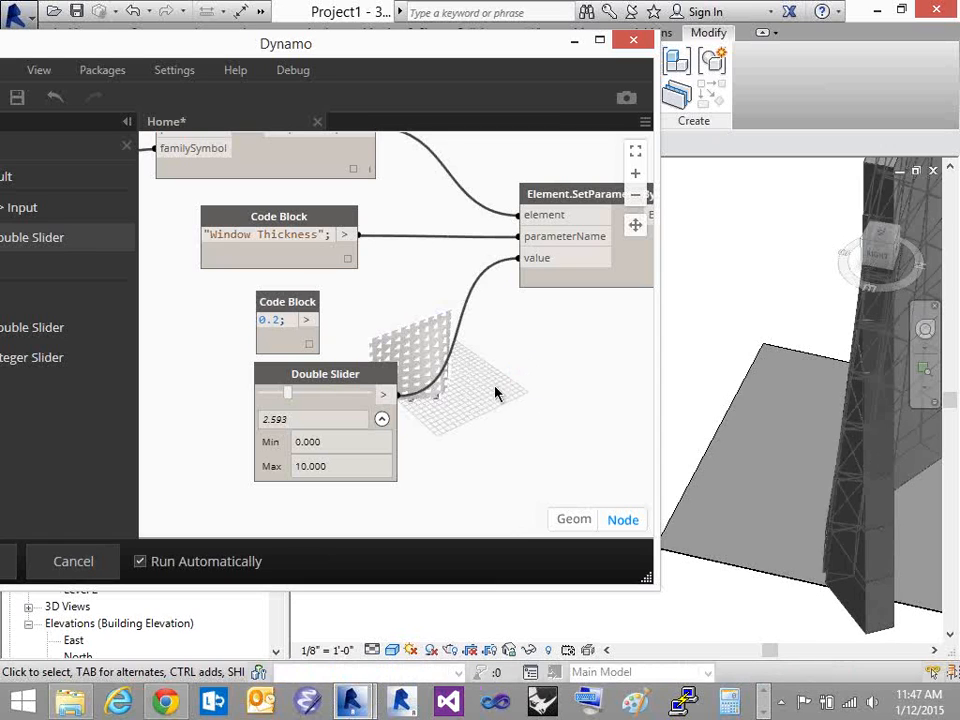
drag(286, 393, 266, 393)
drag(336, 36, 485, 61)
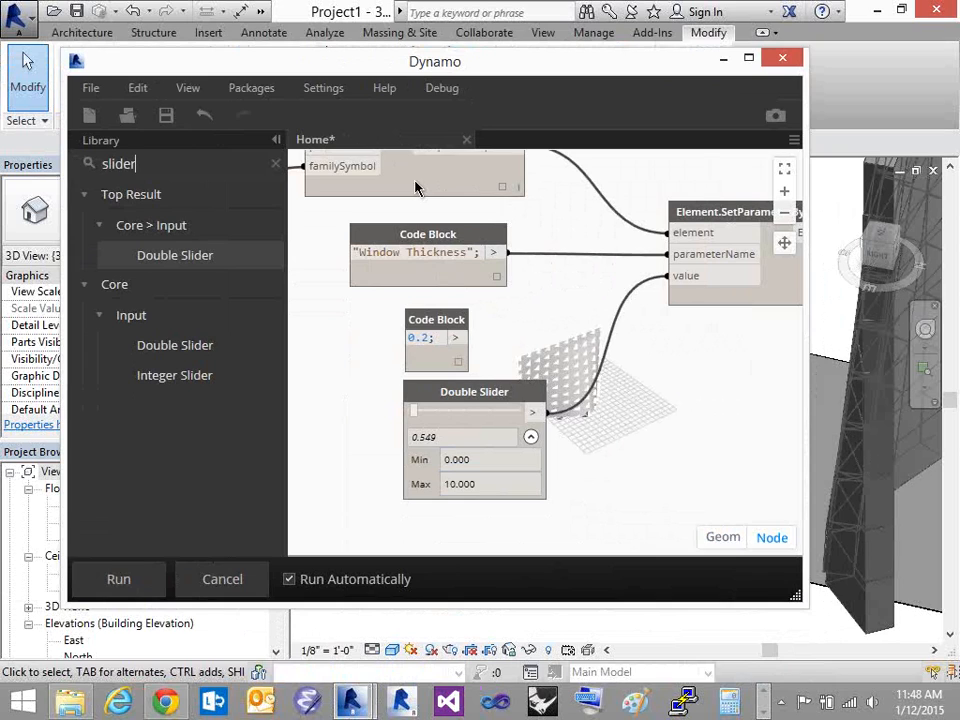
Search the node library for adaptive and widen the library so the full AdaptiveComponent node names can be read
middle_drag(534, 236, 548, 314)
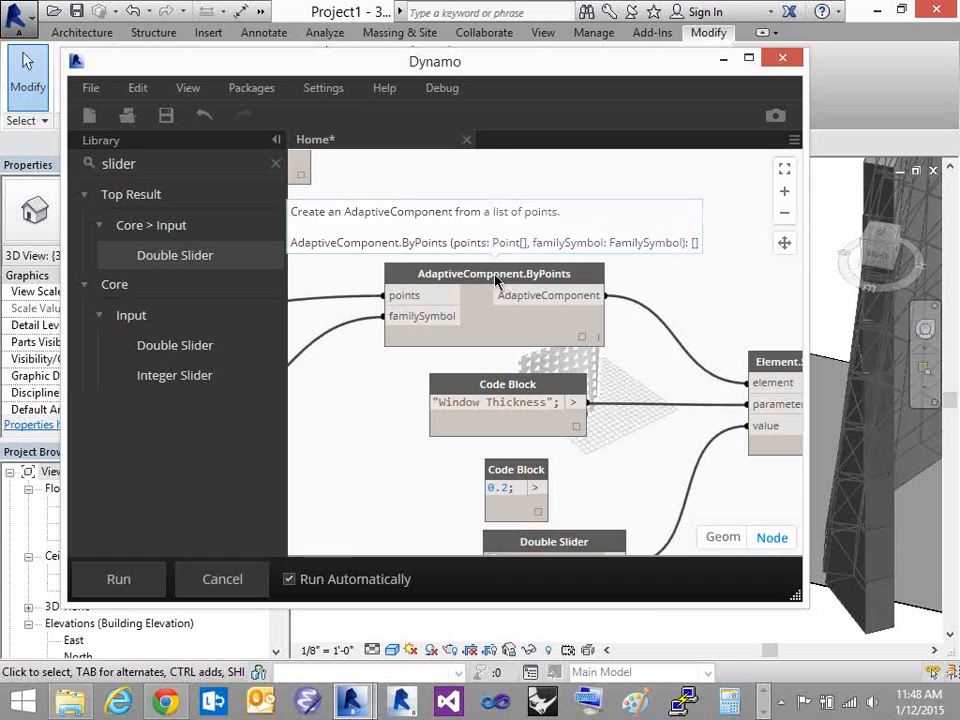
key(ctrl+a)
key(BackSpace)
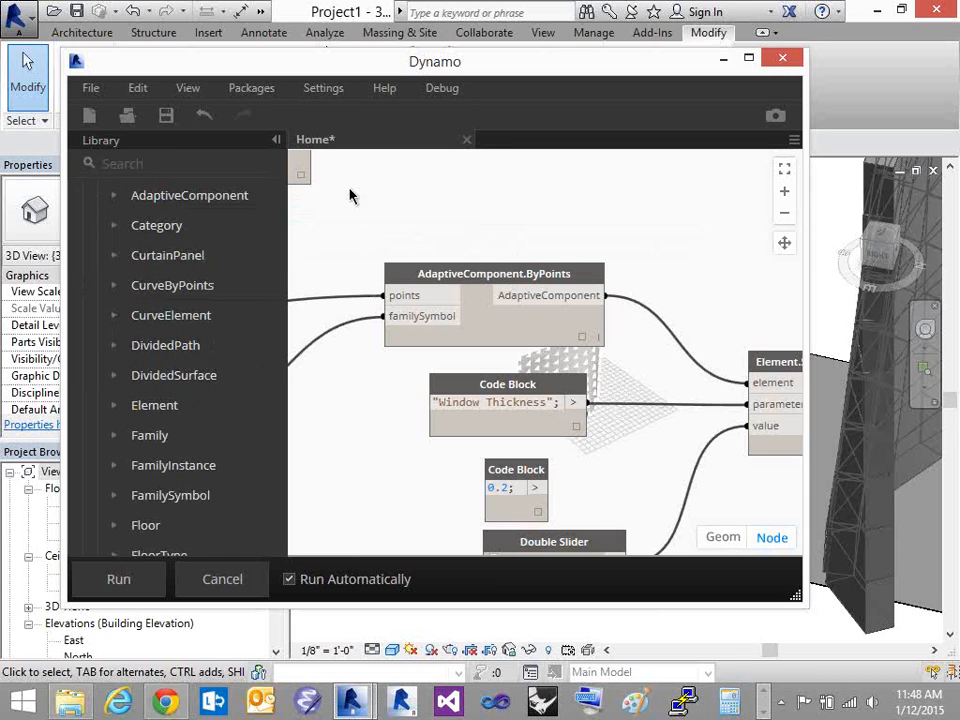
text(ap)
key(BackSpace)
key(BackSpace)
text(adaptive)
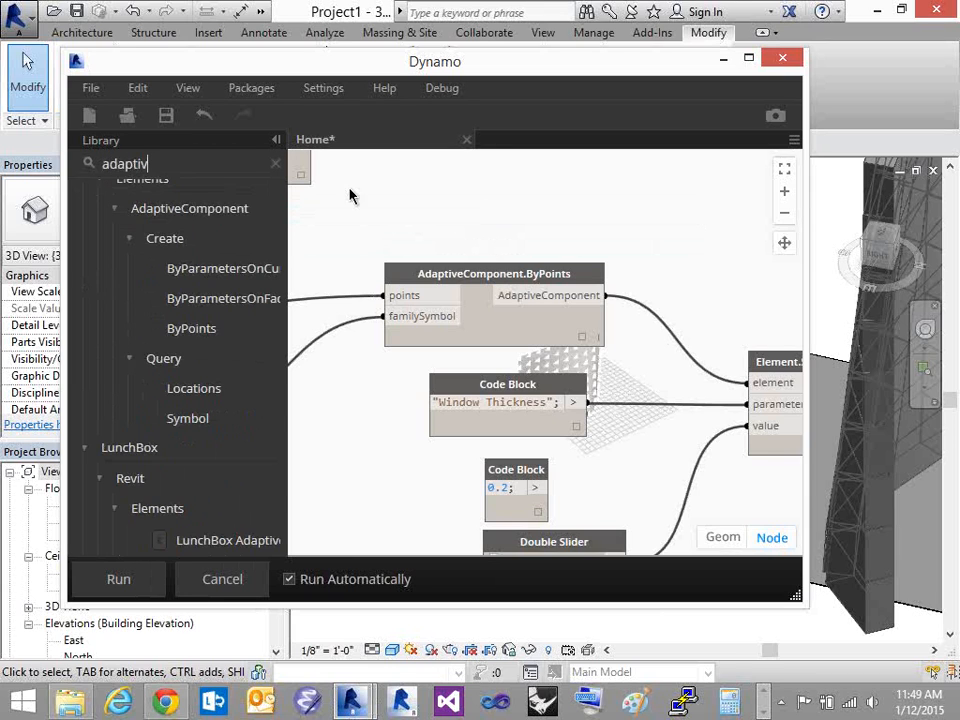
drag(281, 271, 381, 296)
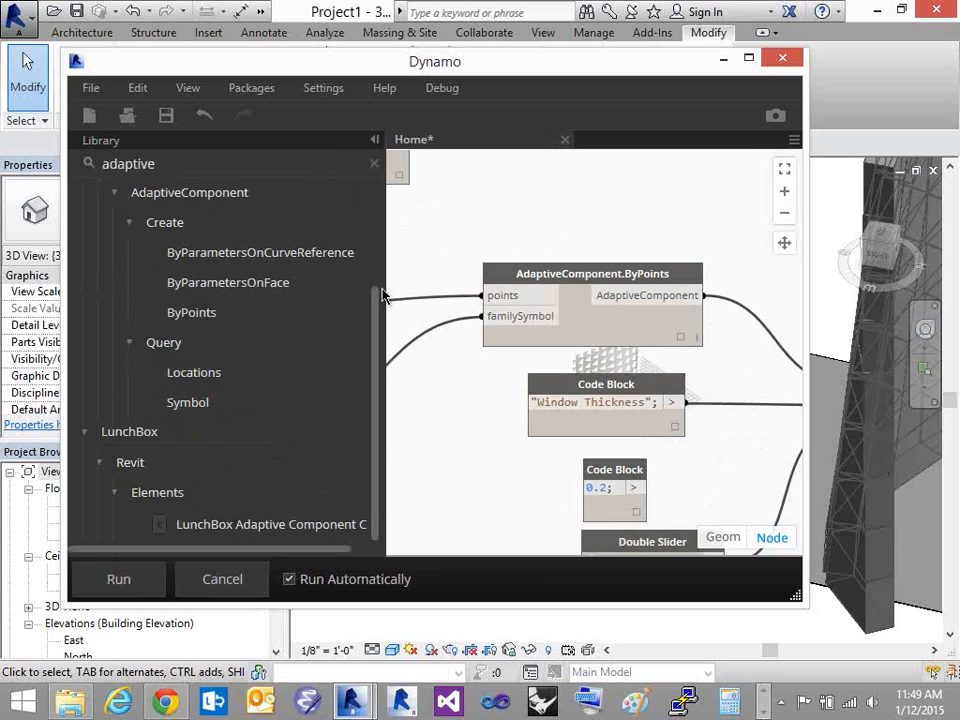
Clear the library search and collapse the Revit category to view the top-level node categories
click(375, 163)
scroll(128, 270, up, 3)
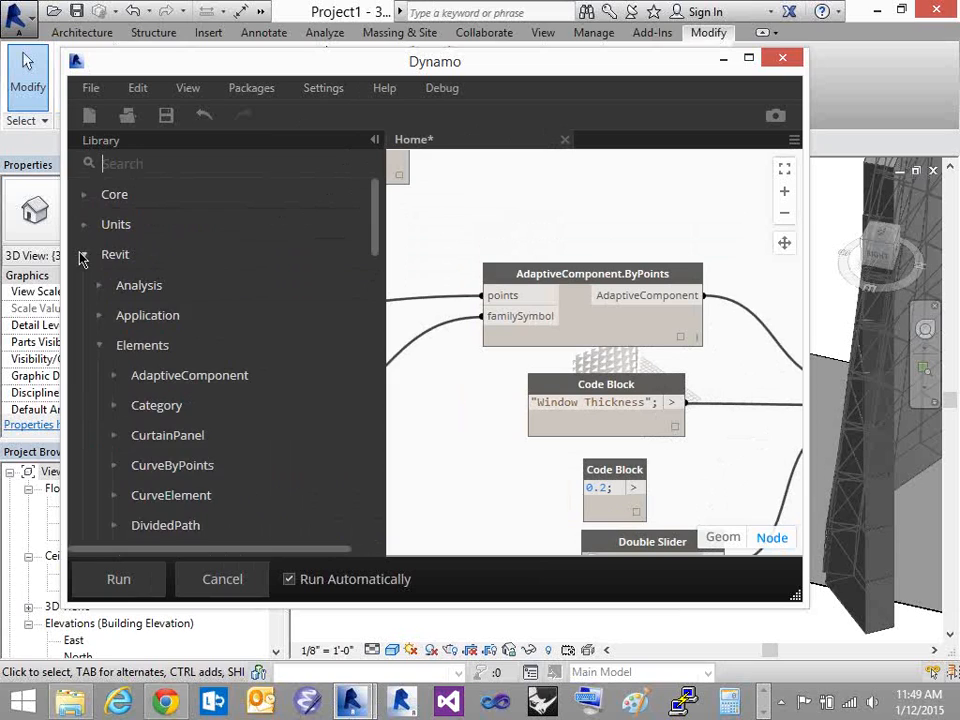
click(84, 255)
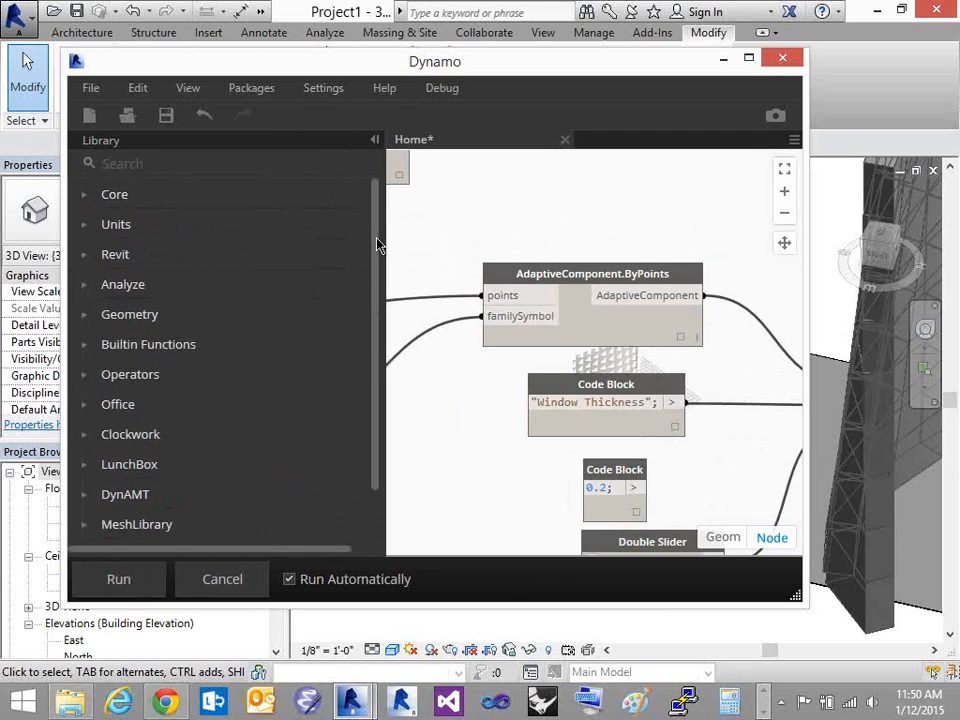
Review the graph from the points code blocks and Family Types through to Element.SetParameterByName
middle_drag(589, 197, 555, 214)
scroll(555, 204, down, 3)
middle_drag(466, 360, 640, 371)
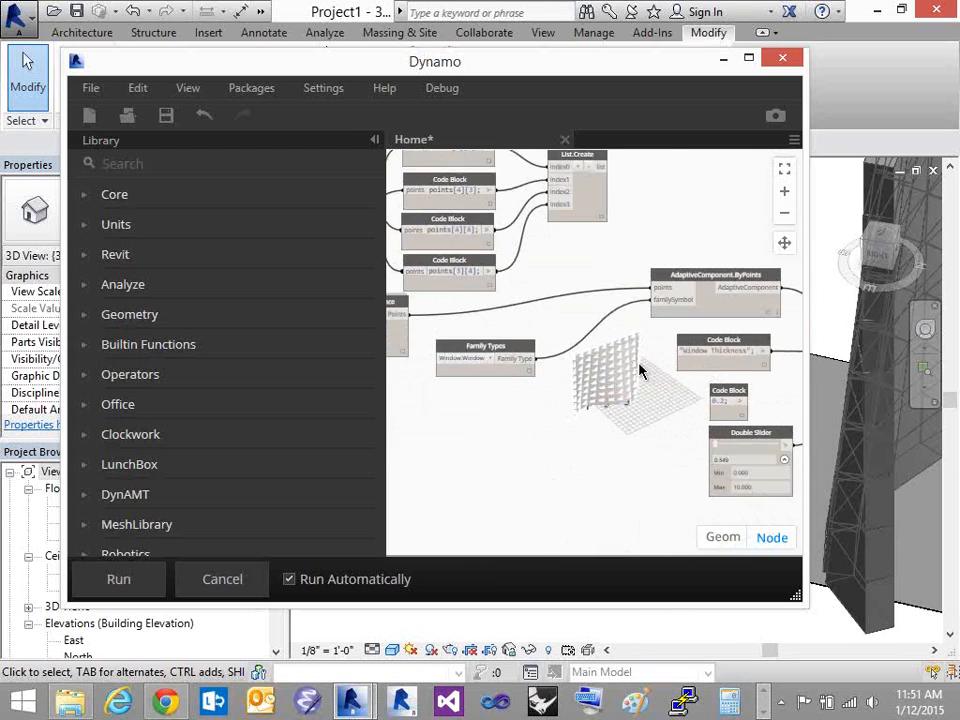
middle_drag(467, 431, 699, 534)
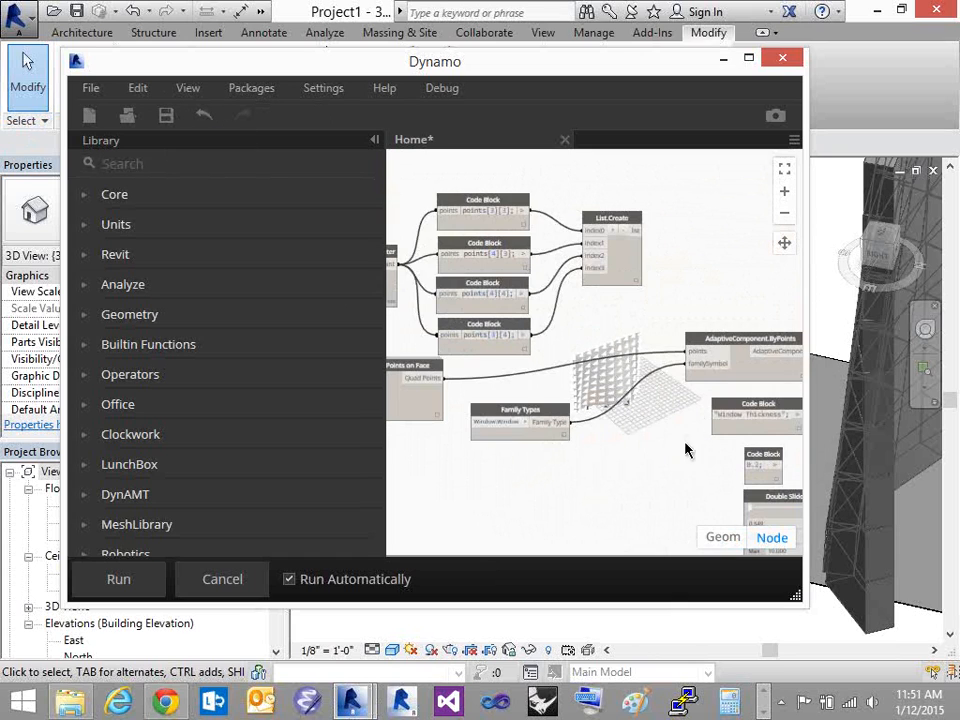
middle_drag(620, 463, 494, 398)
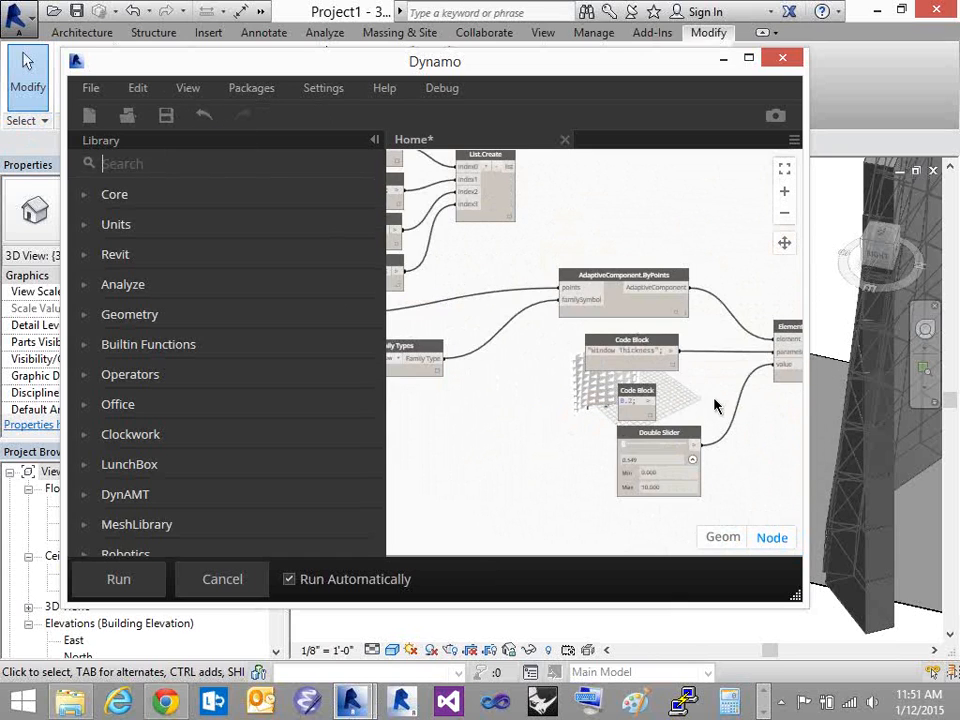
middle_drag(709, 398, 623, 404)
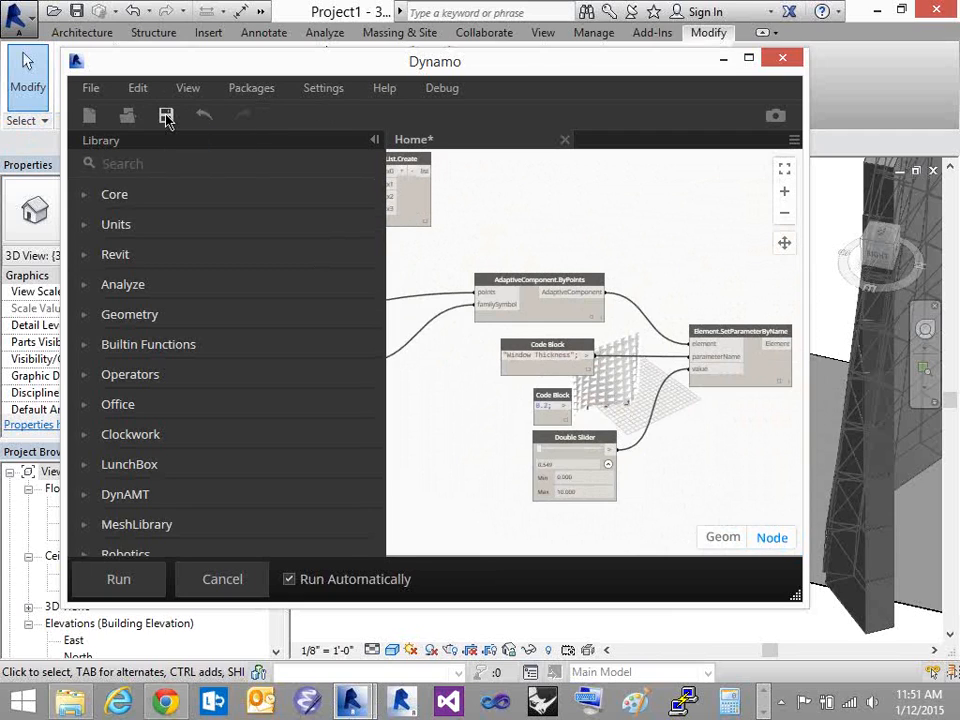
Switch to Google Chrome in a new window
right_click(166, 705)
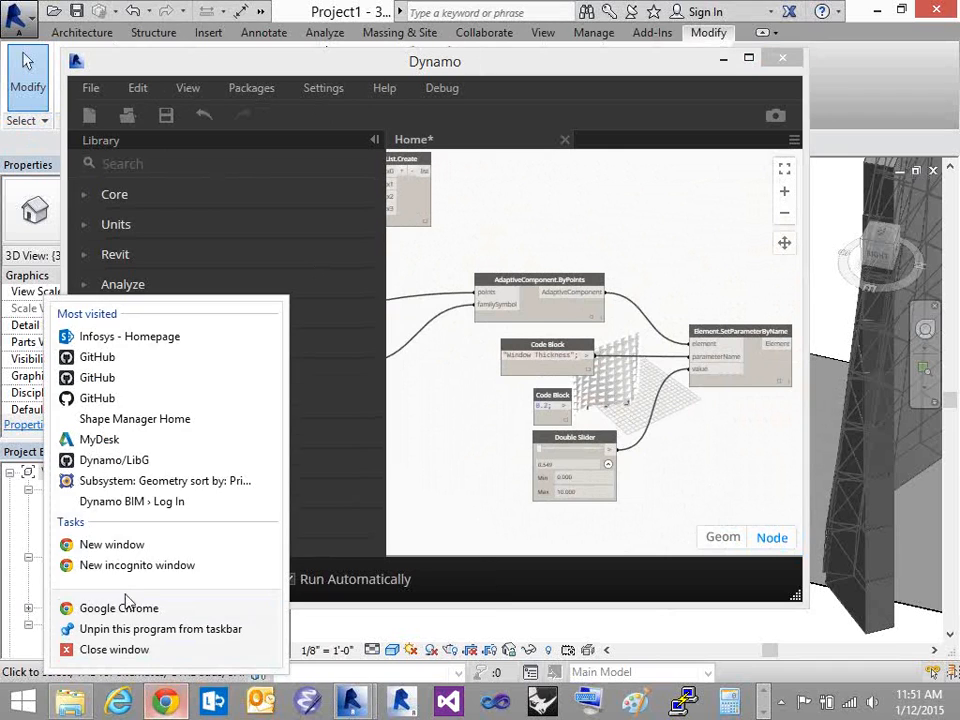
click(75, 545)
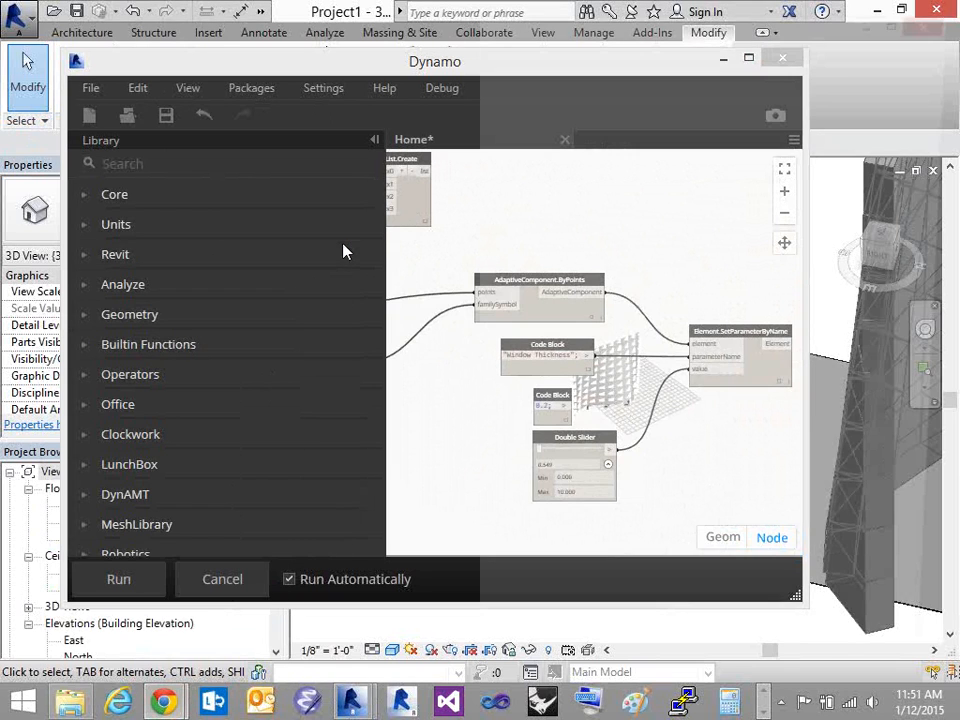
View the dynamobim.org home page in a maximized browser window and close the browser
text(dynamobim.org)
key(Return)
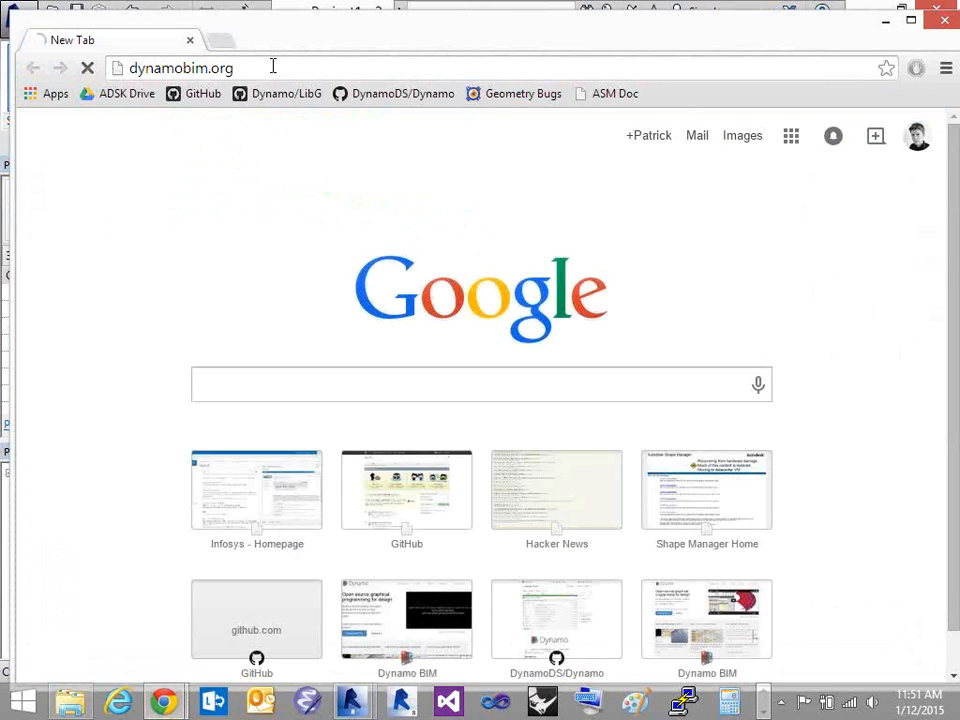
double_click(810, 30)
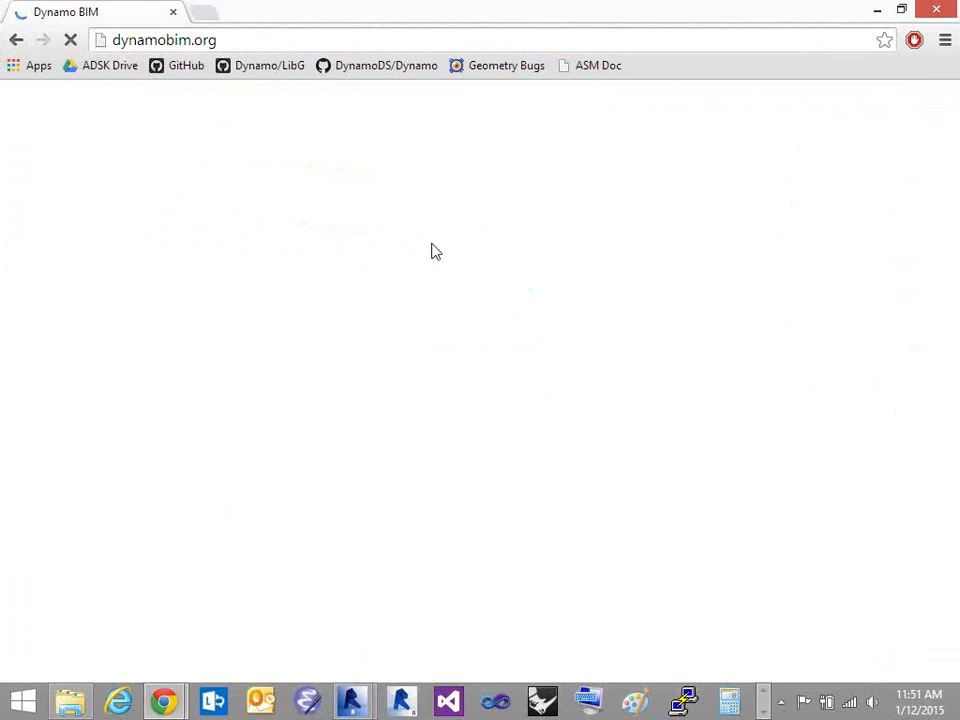
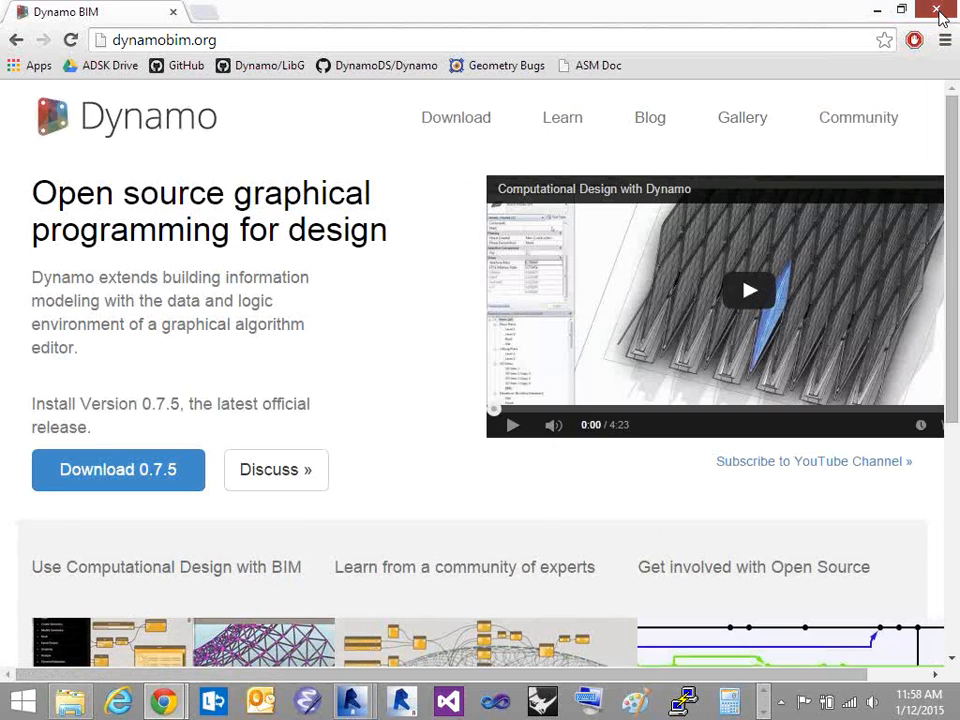
click(938, 12)
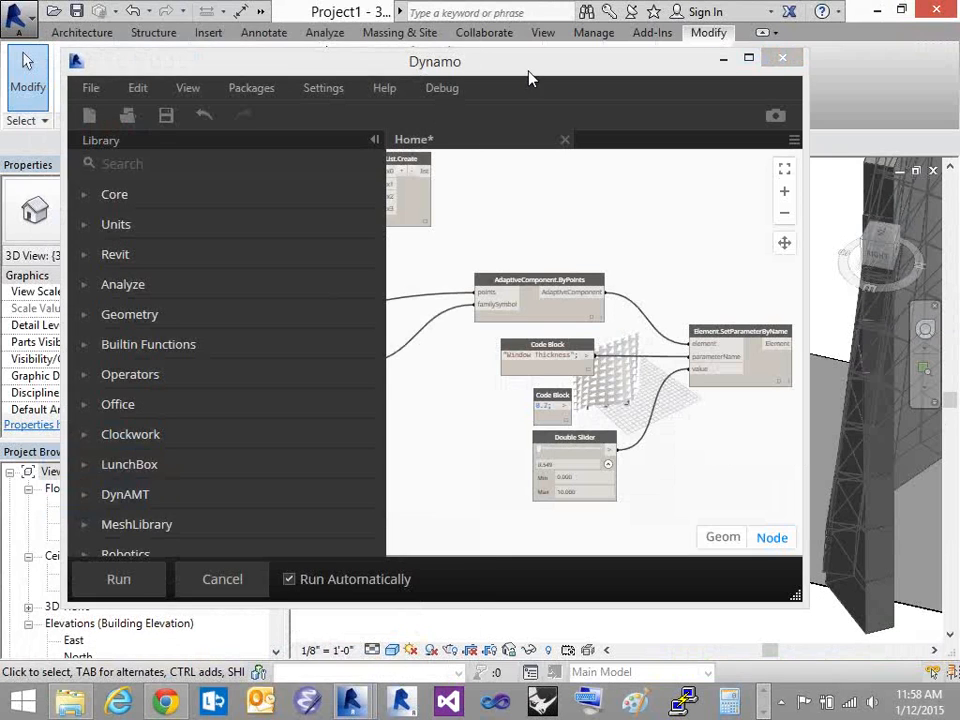
Save the Dynamo workspace to the Desktop as Home2.dyn and close Revit without saving the changes to Project1
key(ctrl+s)
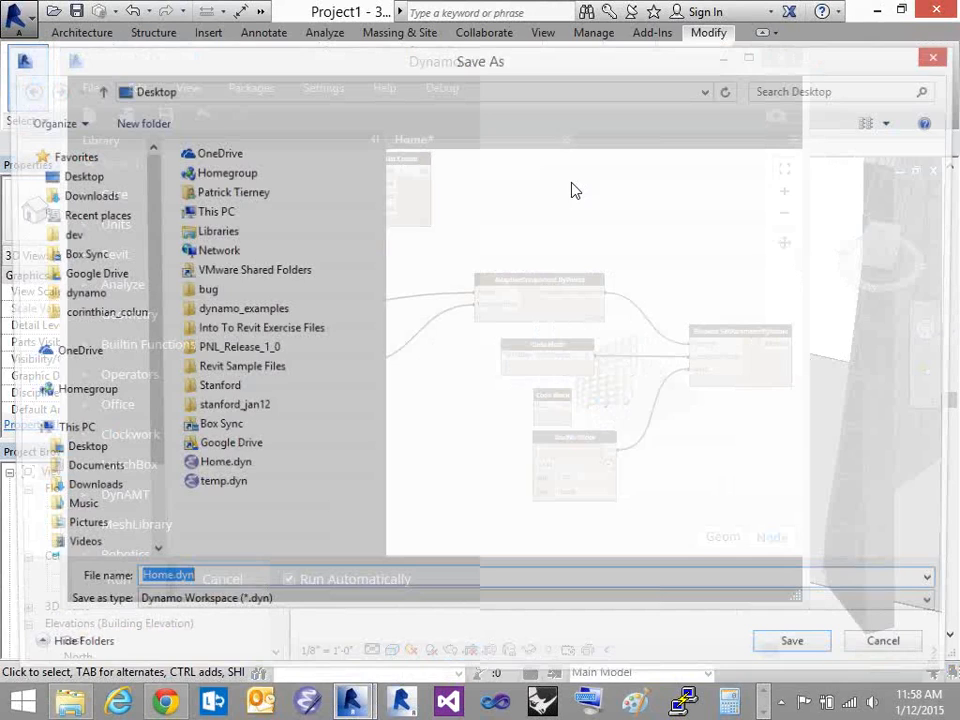
click(164, 586)
text(2)
click(823, 654)
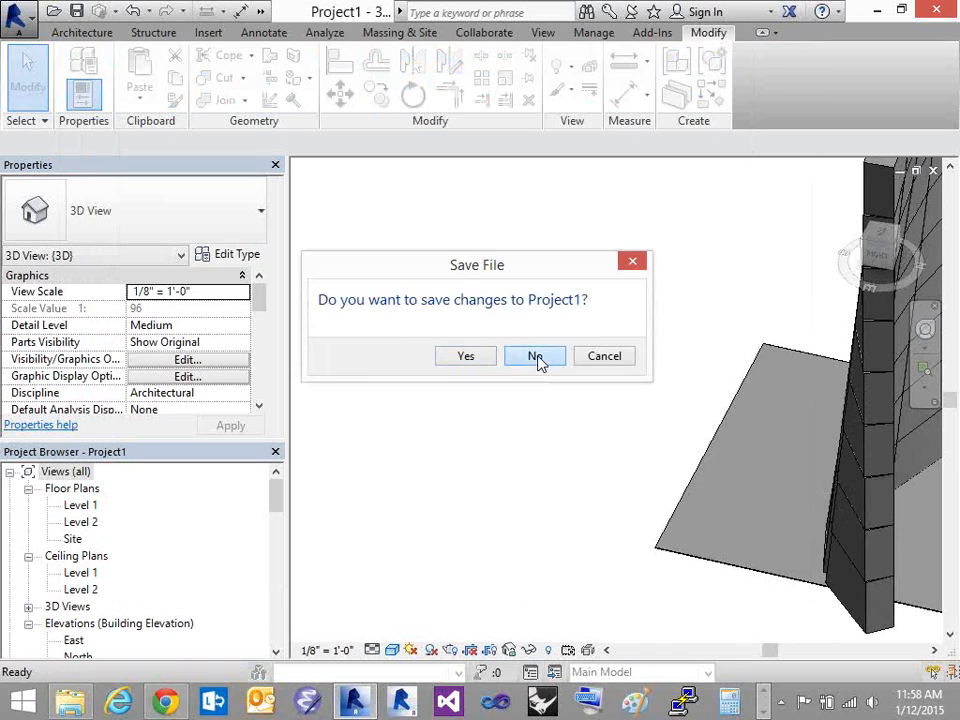
click(536, 357)
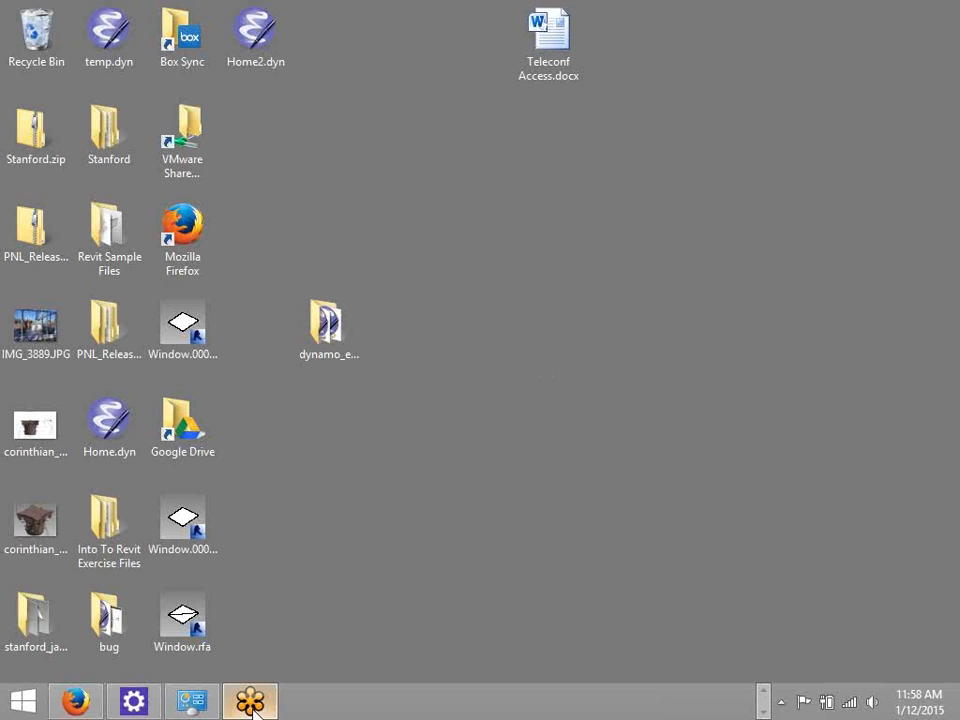